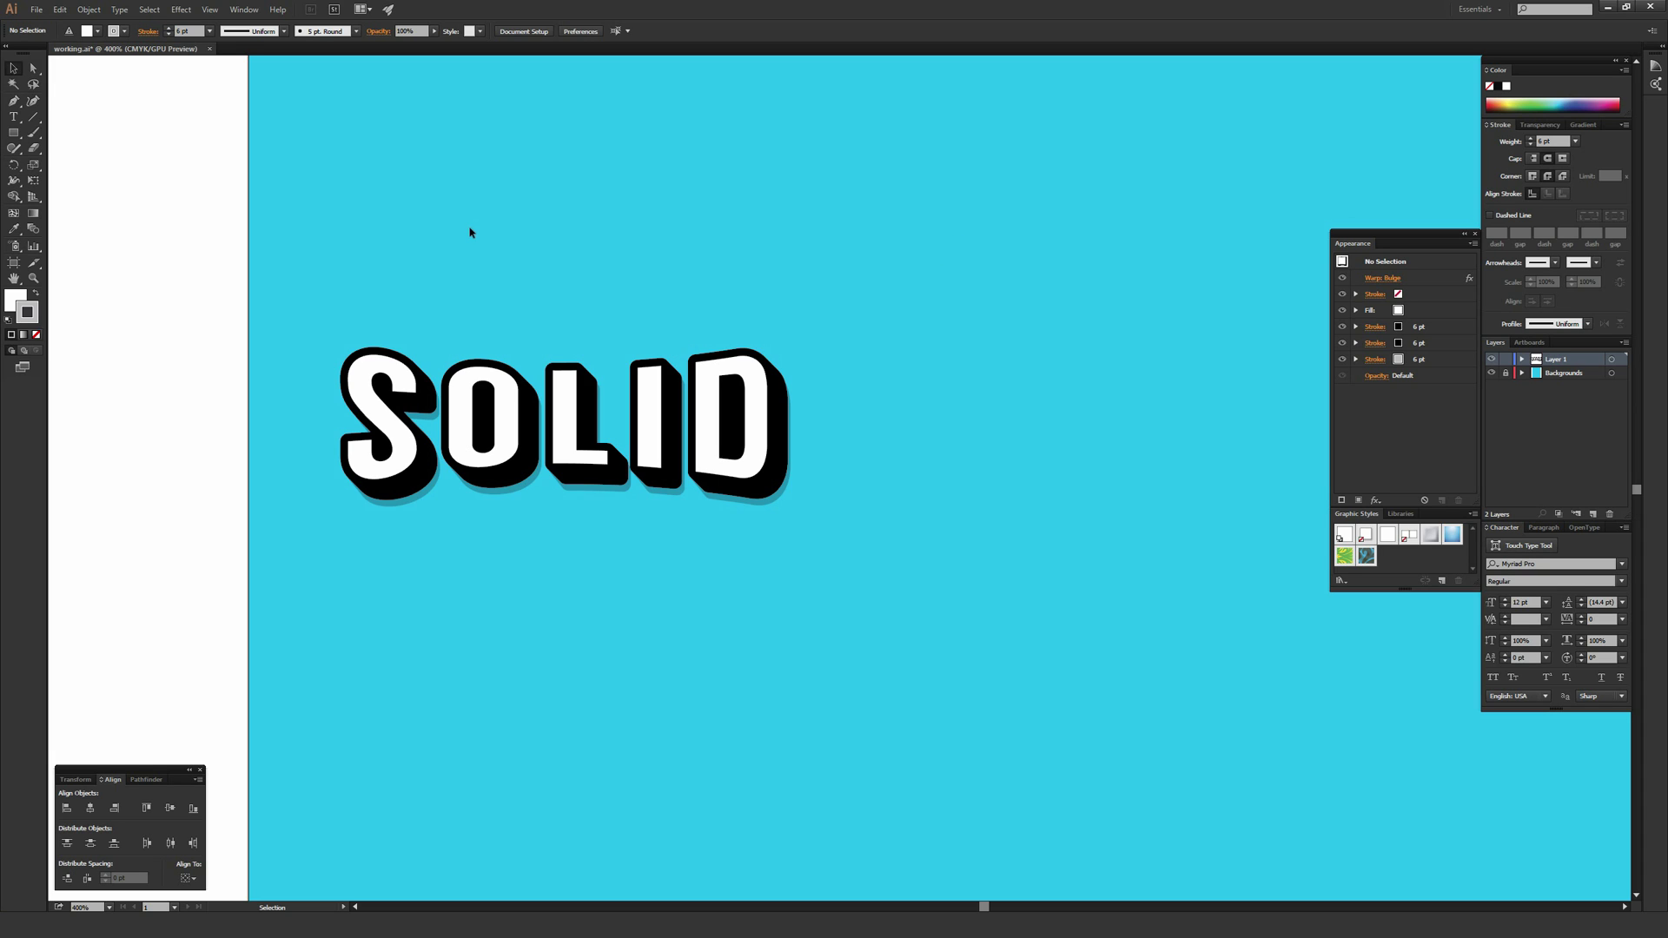
- Inspect the extruded SOLID text and show the Appearance panel
click(527, 386)
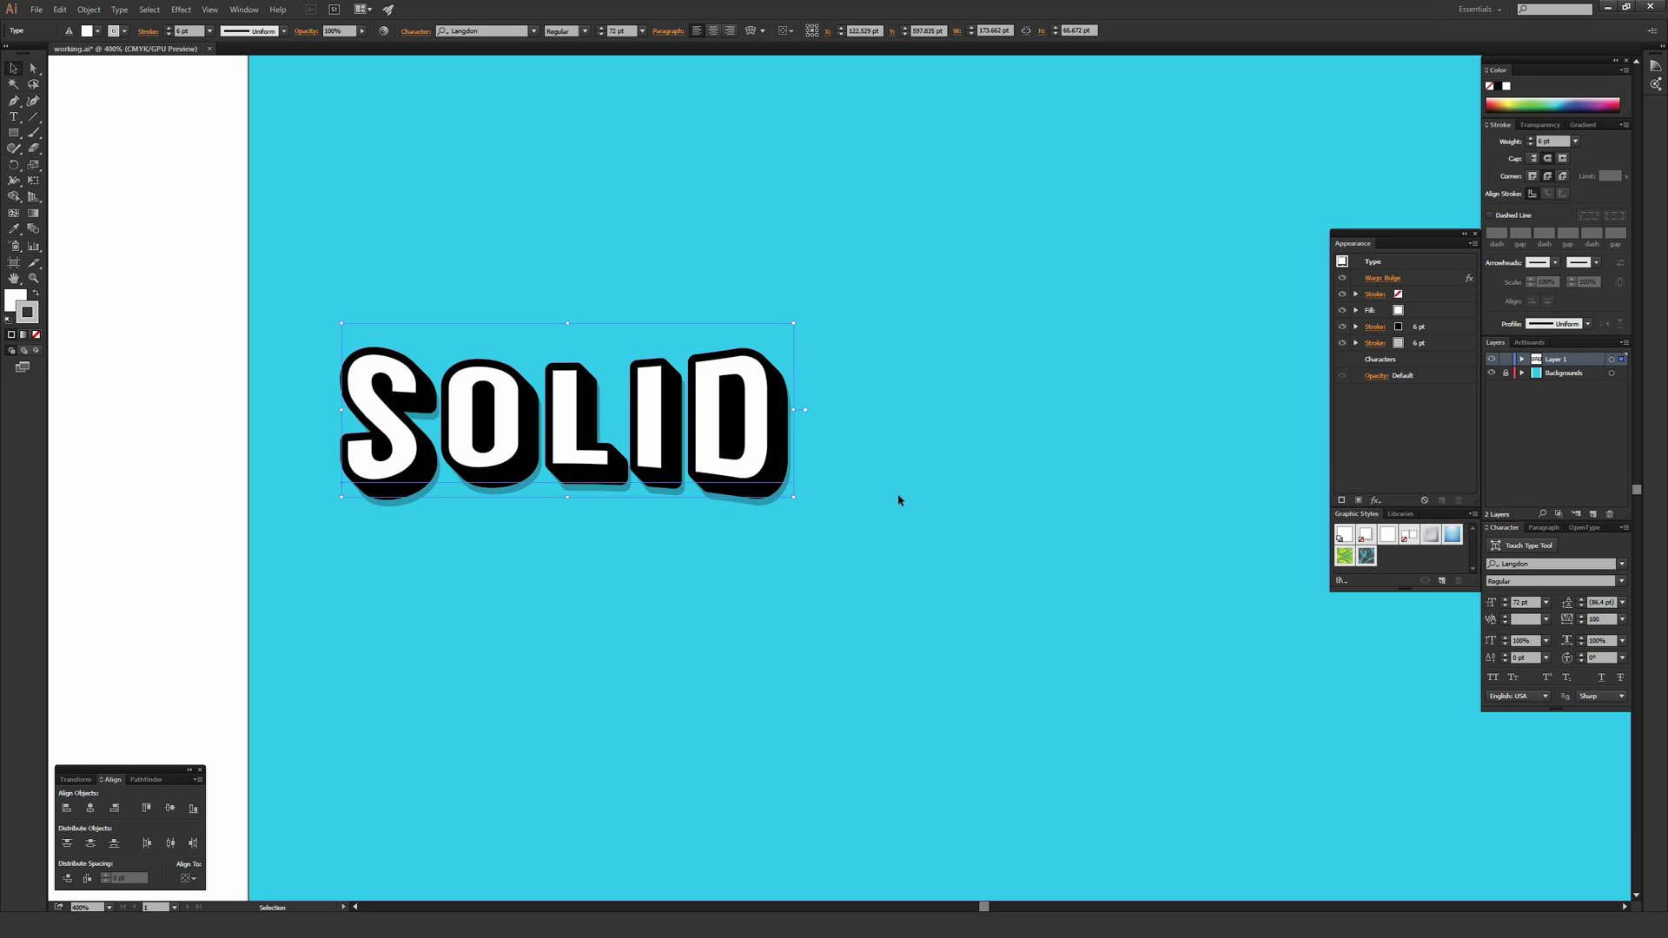
click(870, 426)
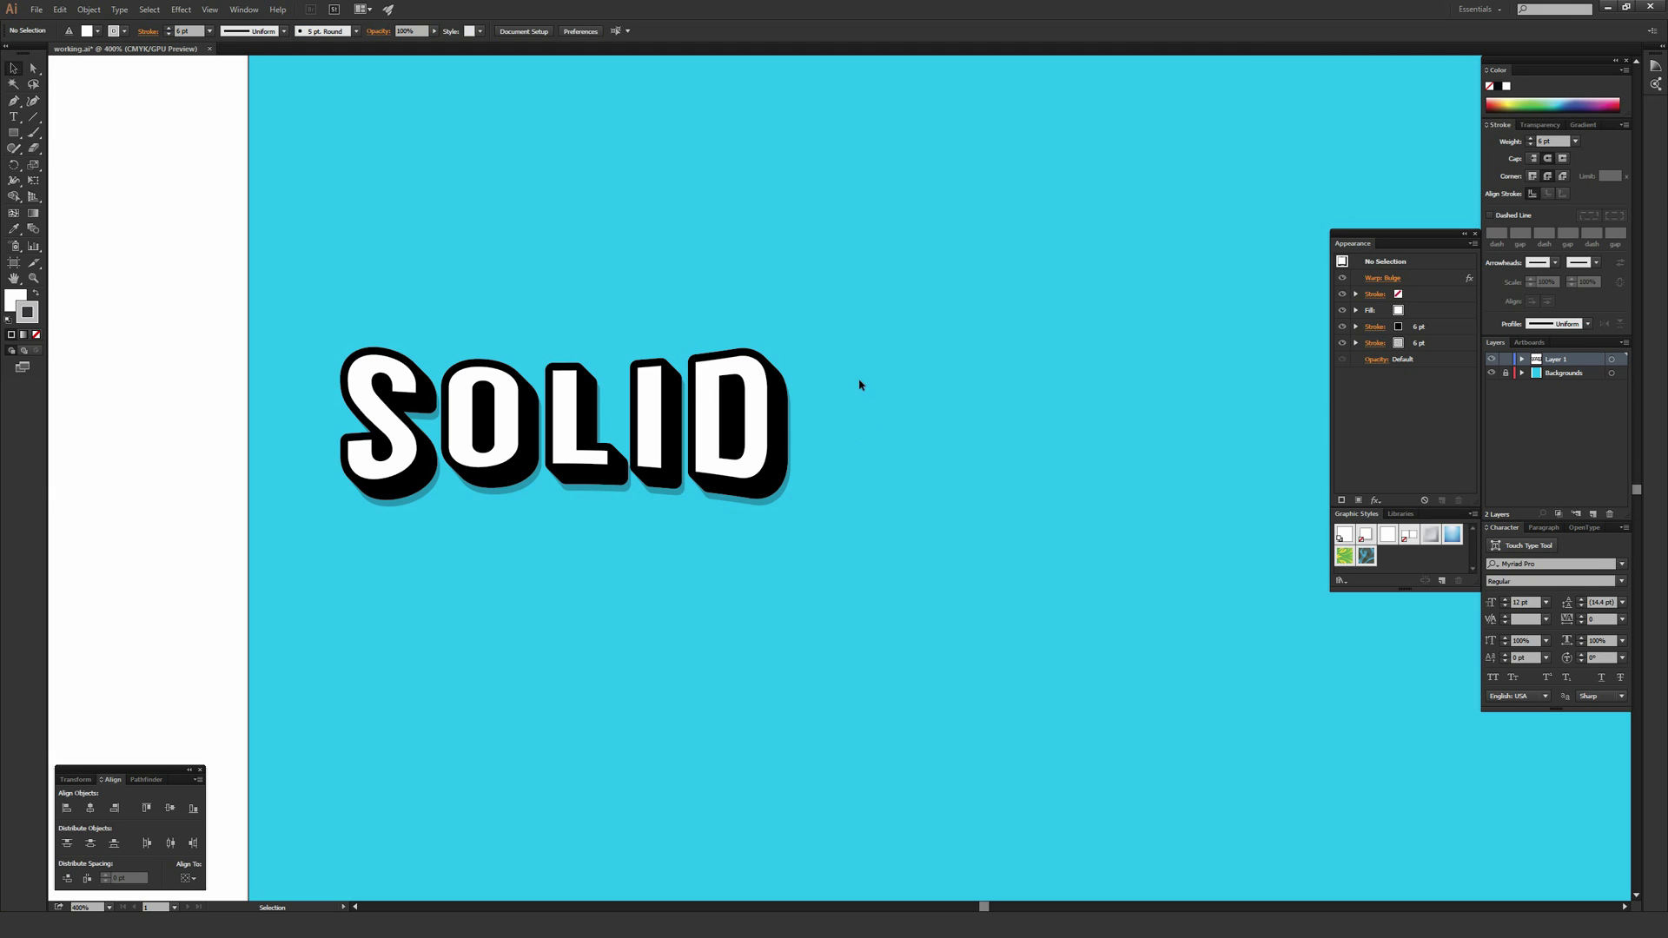
click(248, 12)
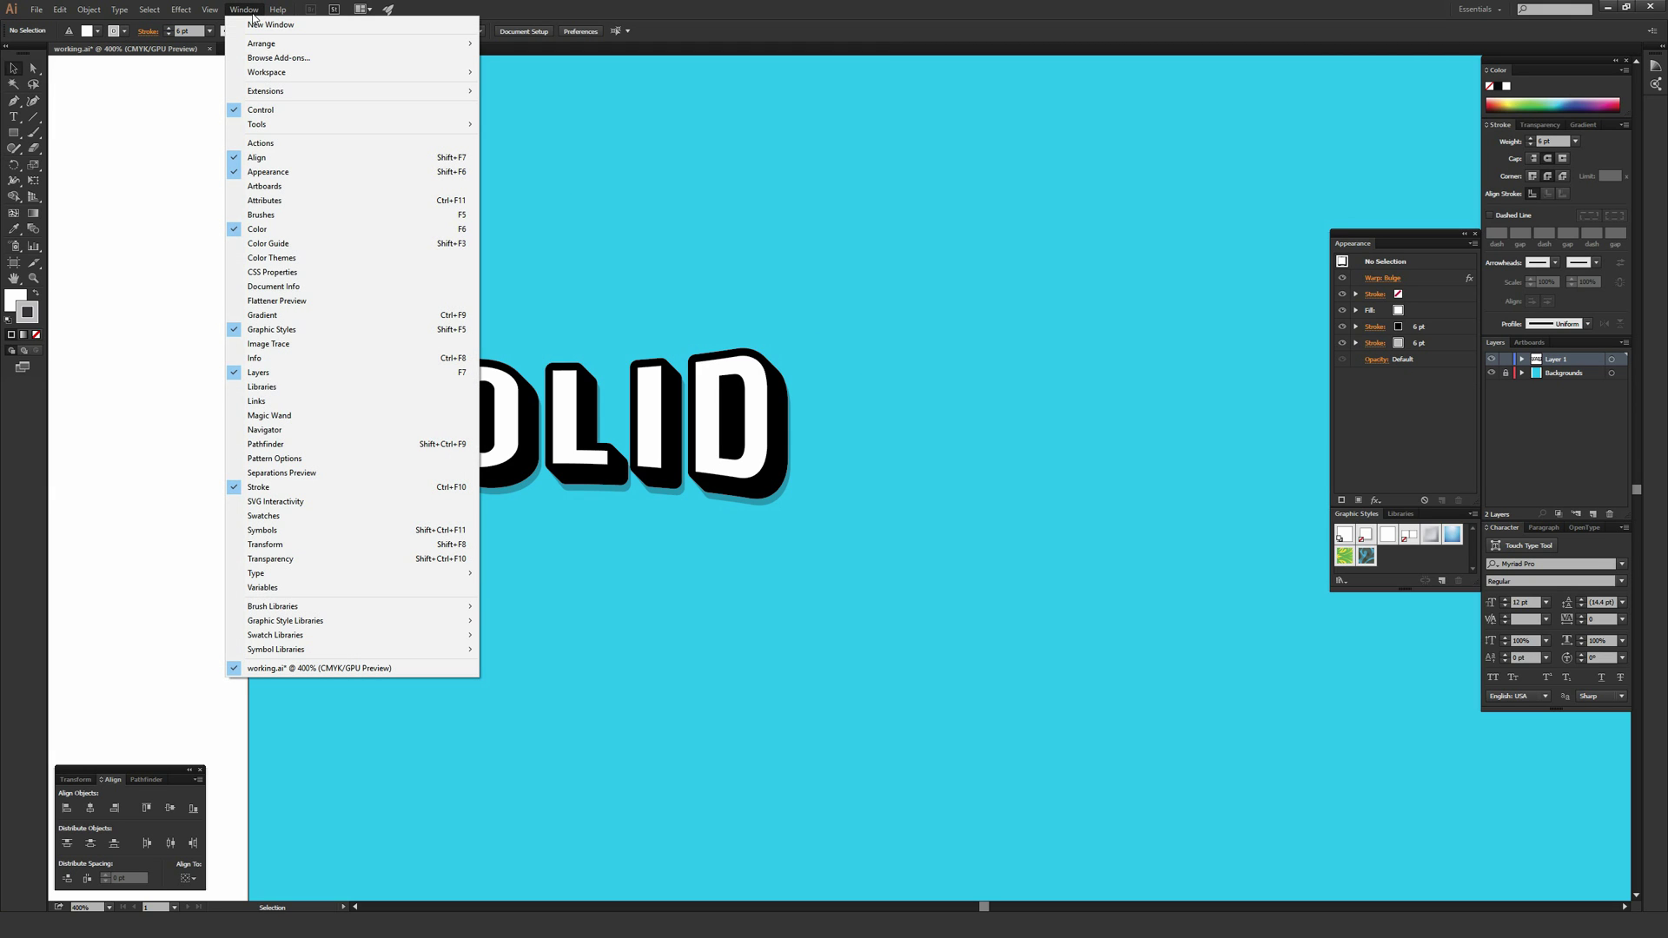
click(284, 180)
mouse_move(1414, 232)
mouse_down()
mouse_move(1247, 215)
mouse_move(1412, 220)
mouse_up()
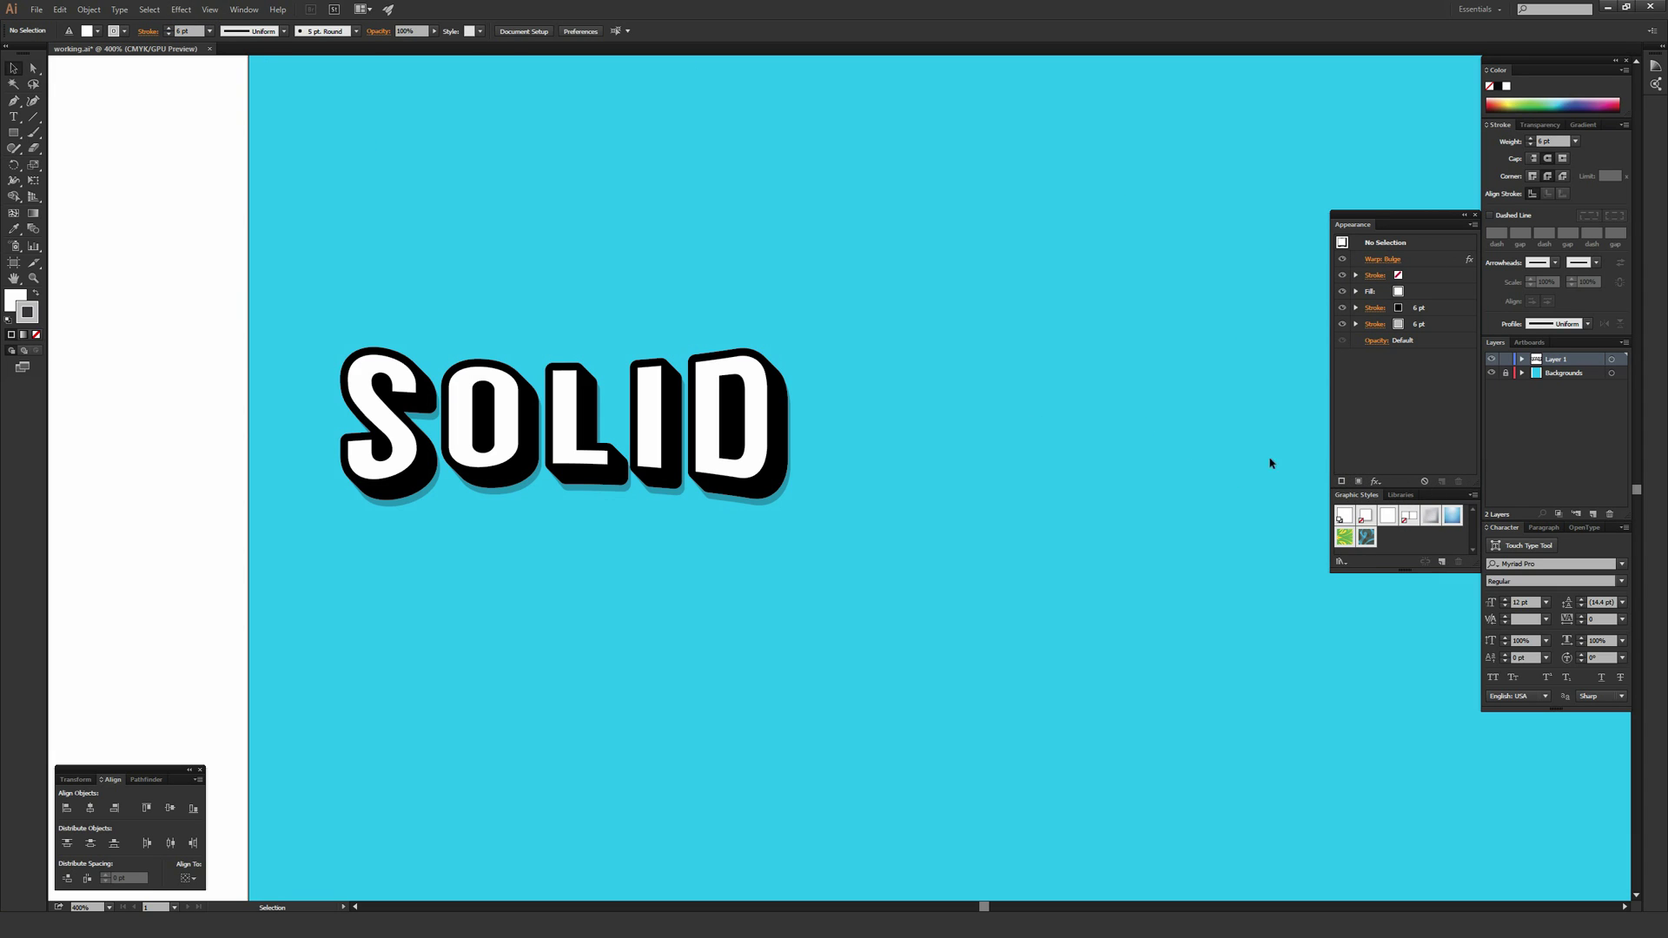
- Browse the panel list again and reselect the warped SOLID to review it
click(244, 9)
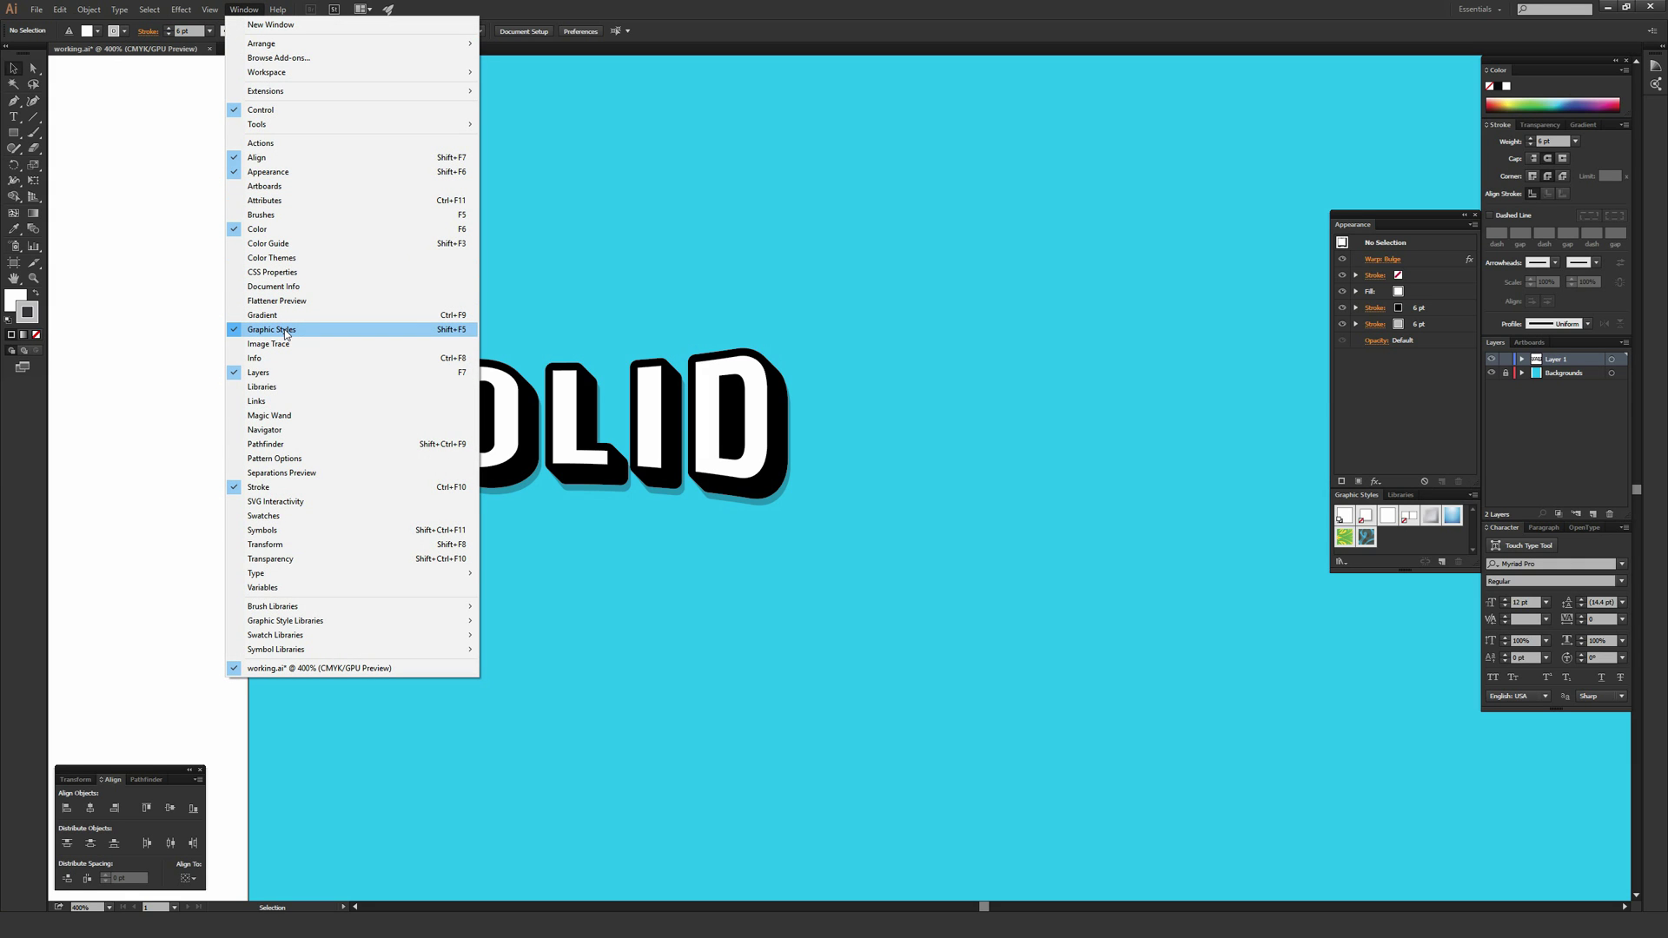
click(810, 257)
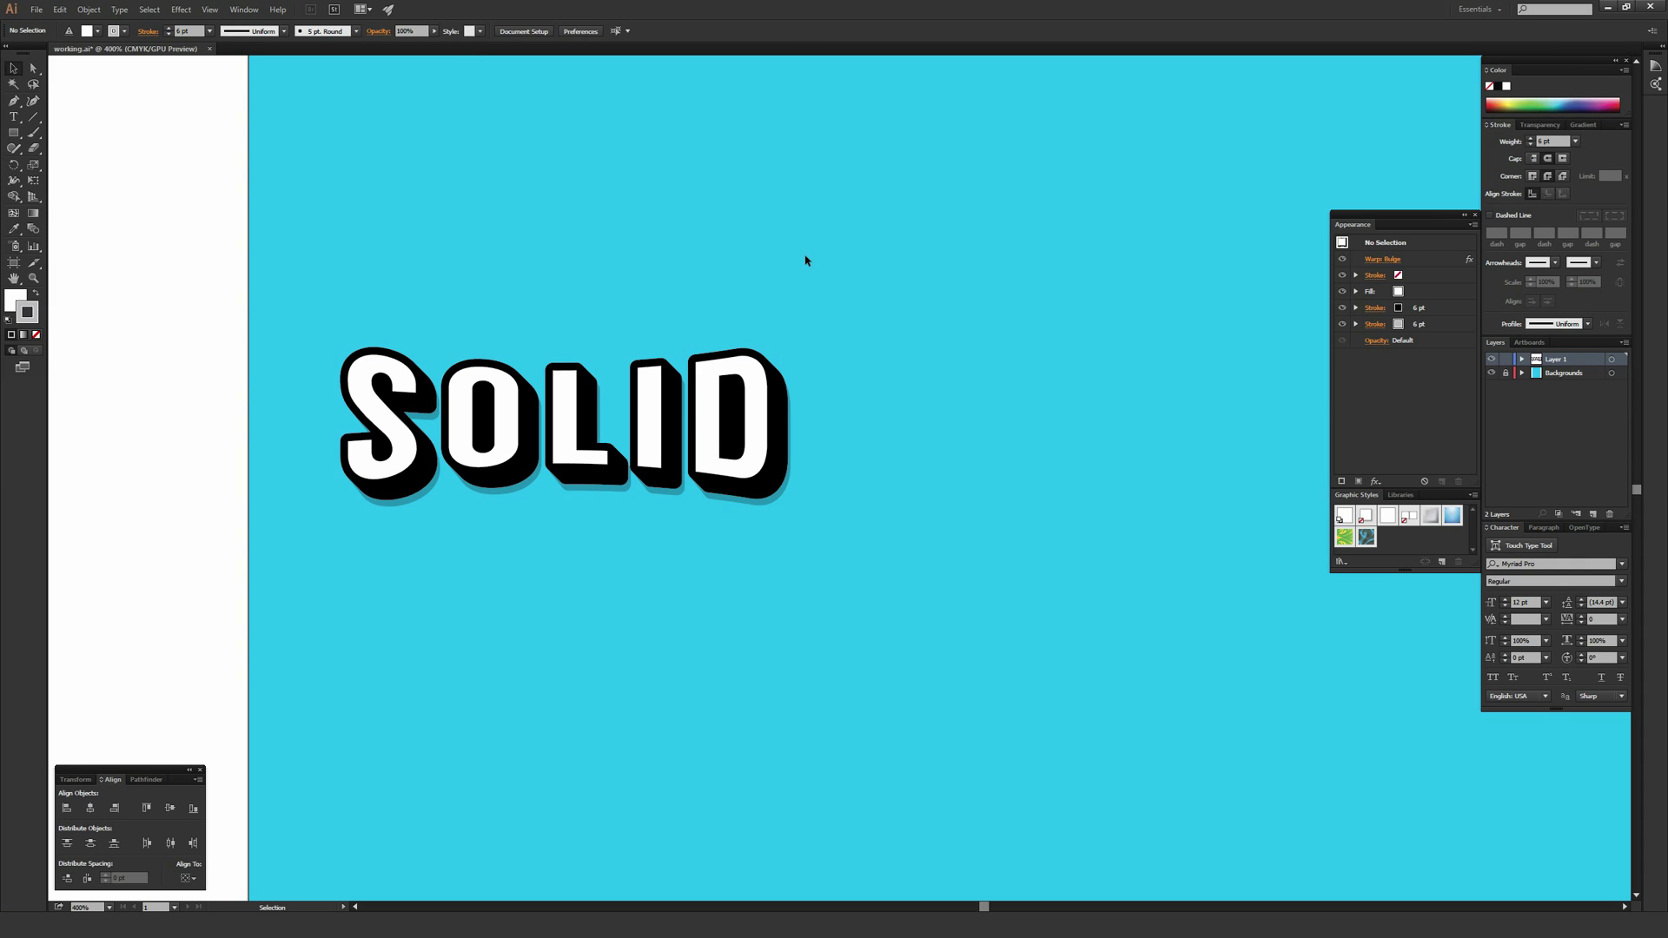
click(244, 9)
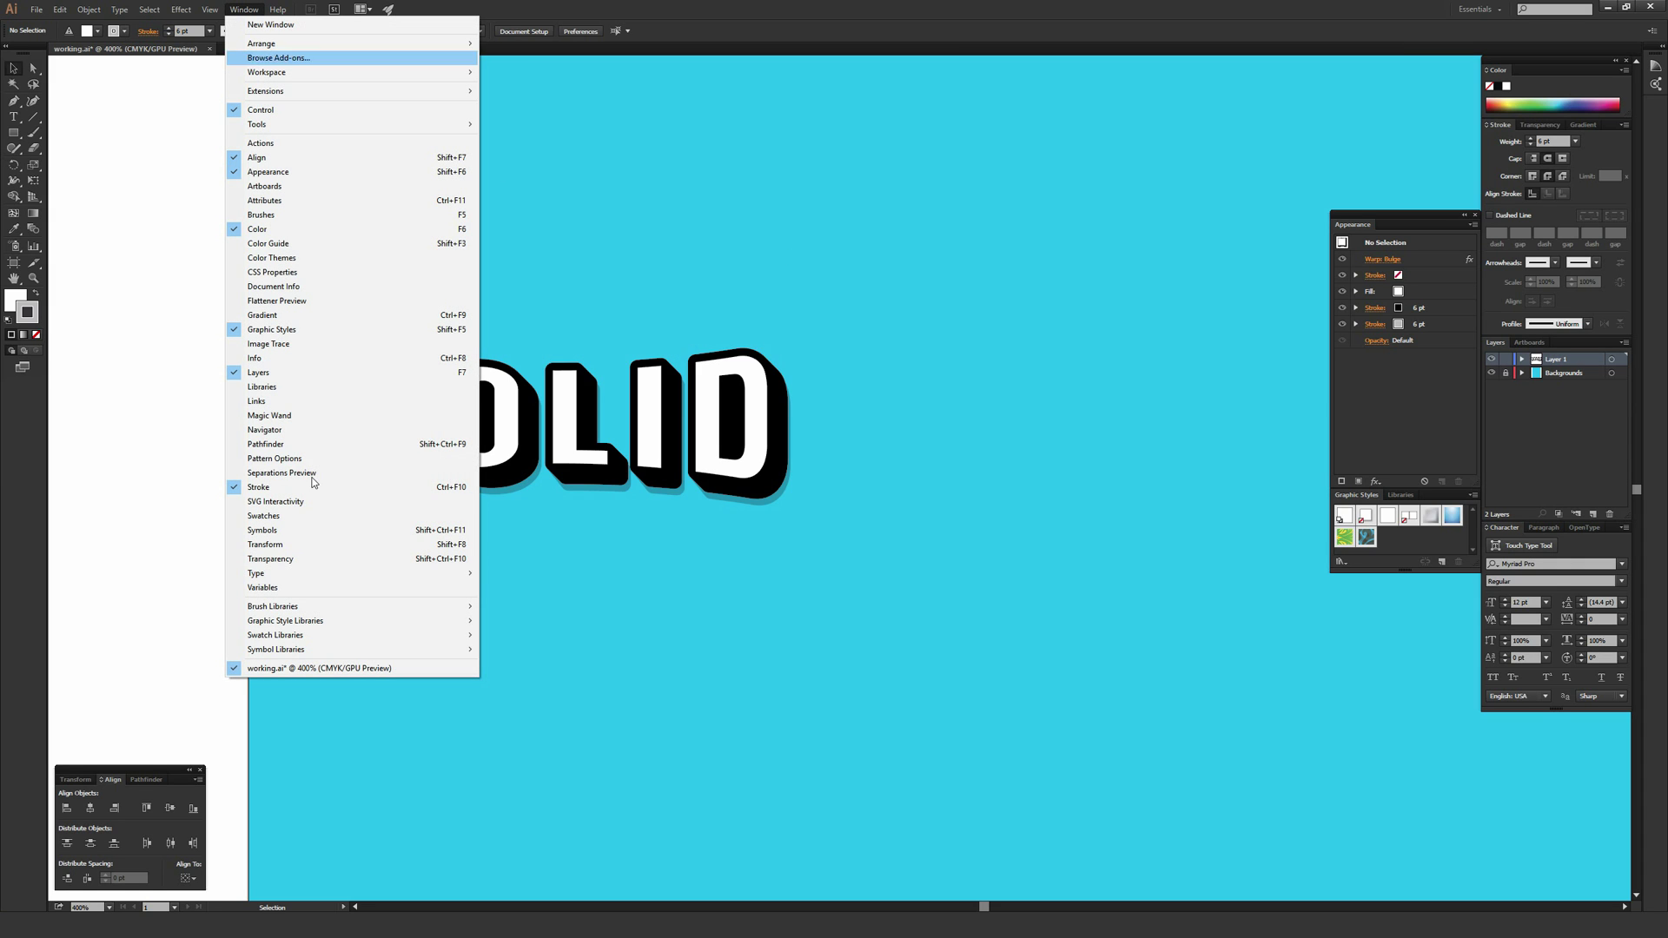
mouse_move(328, 580)
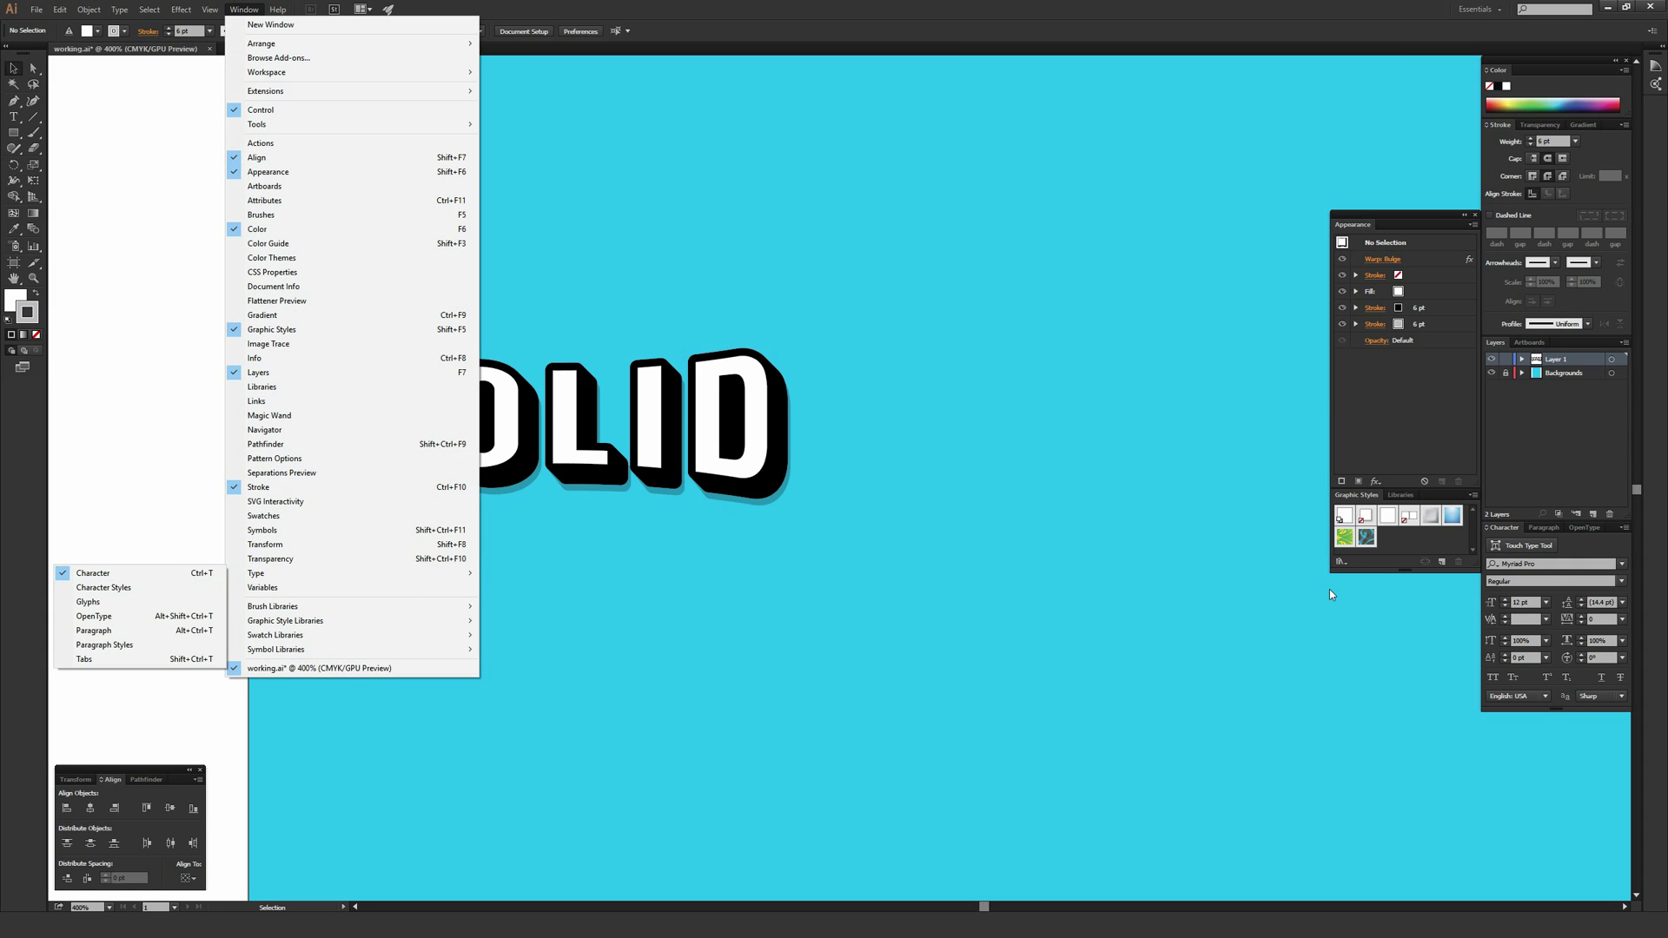
click(1378, 666)
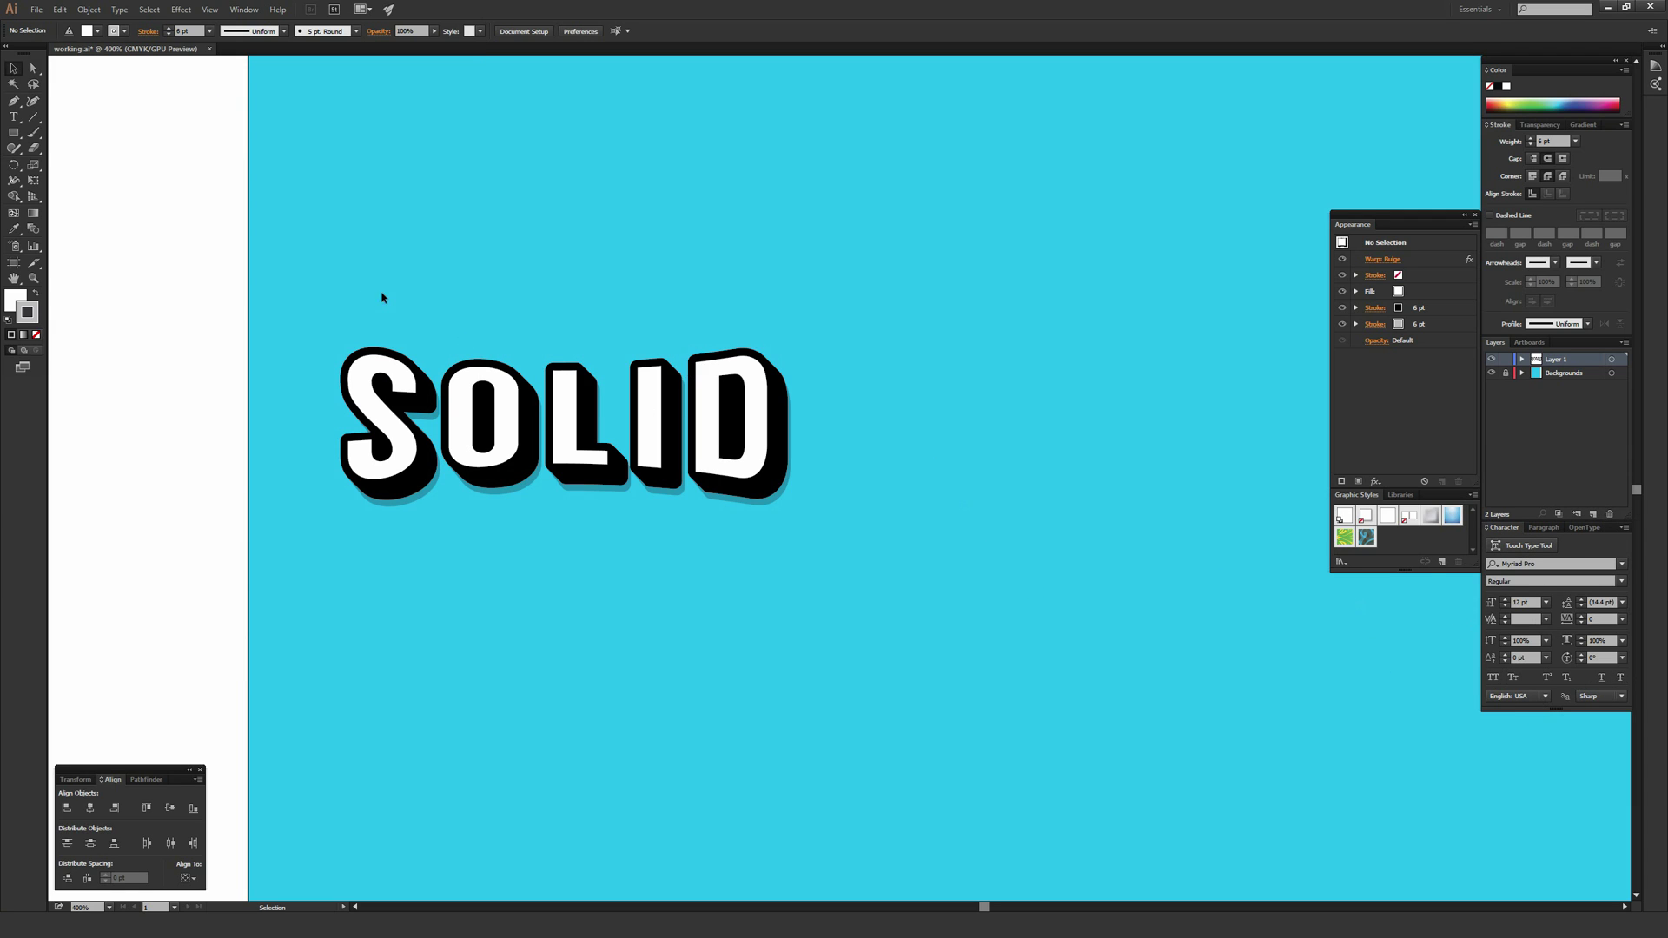
drag(381, 297, 834, 608)
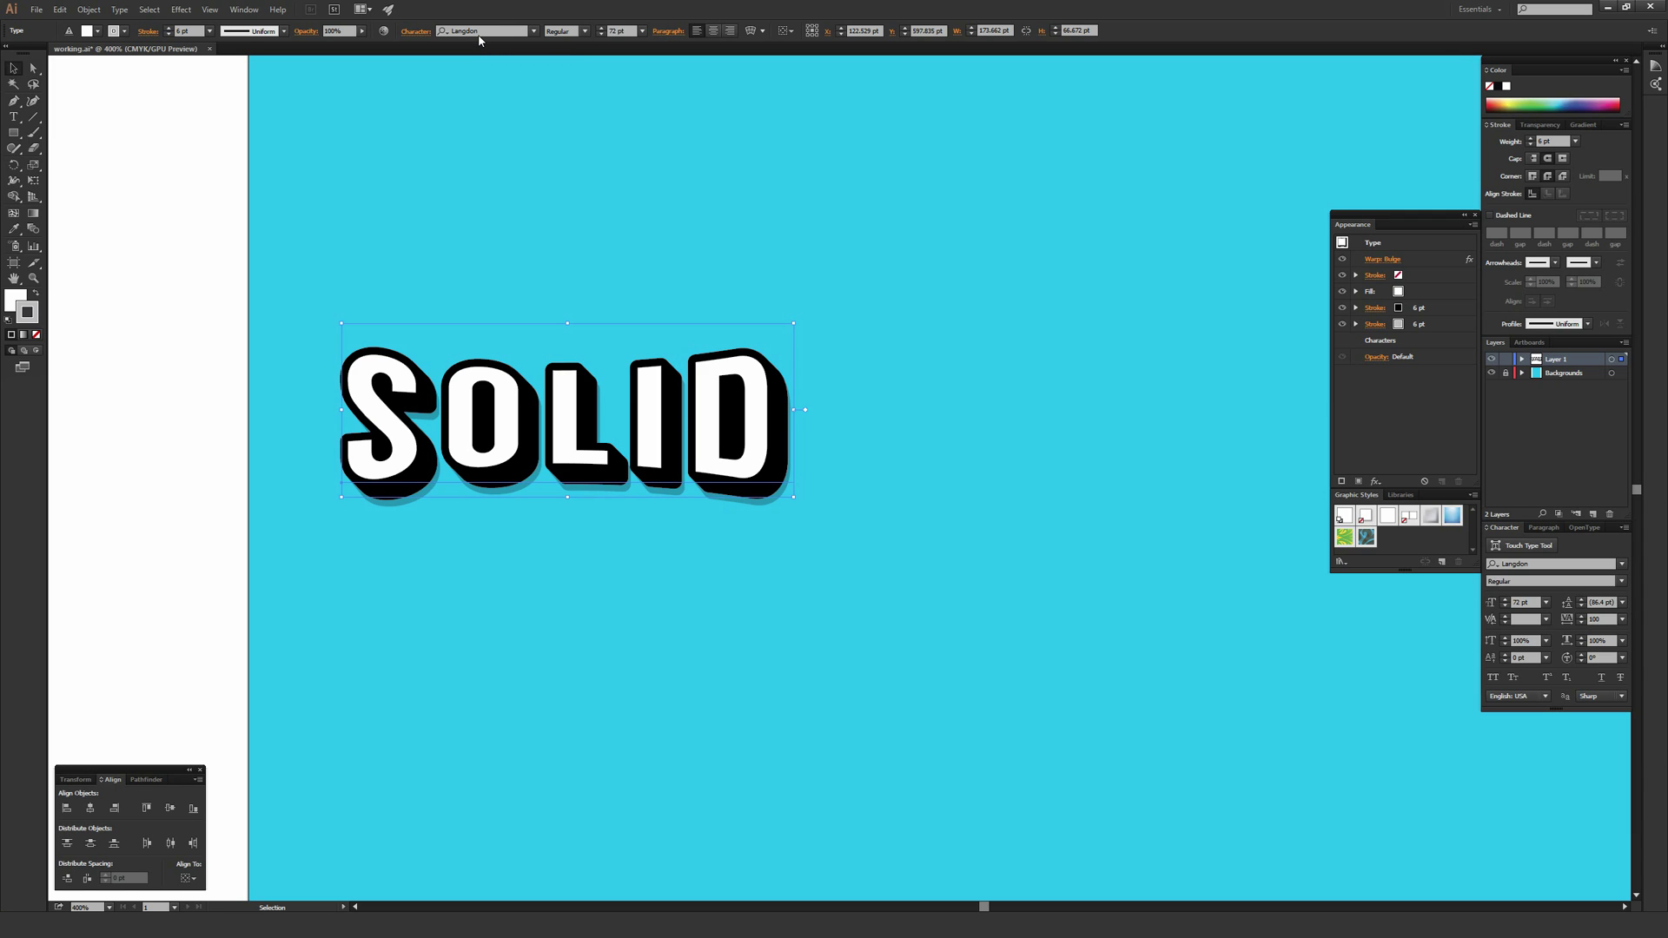
click(899, 255)
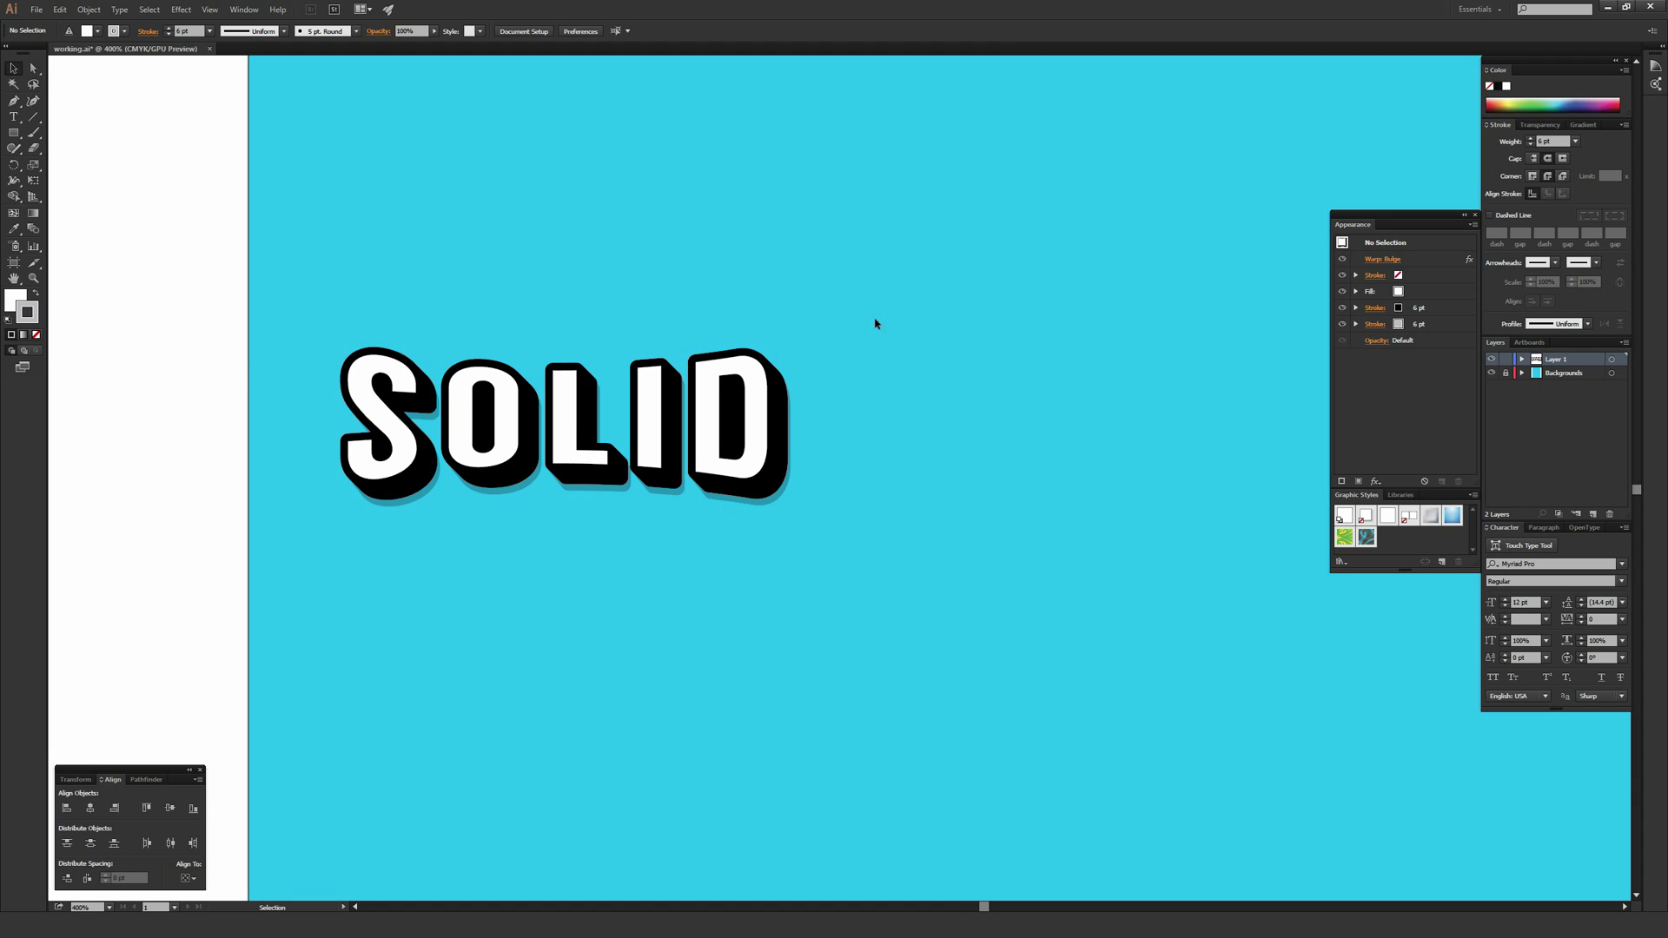
- Add a new 'SOLID' text object to the right of the extruded word
key(t)
scroll(851, 382, right, 3)
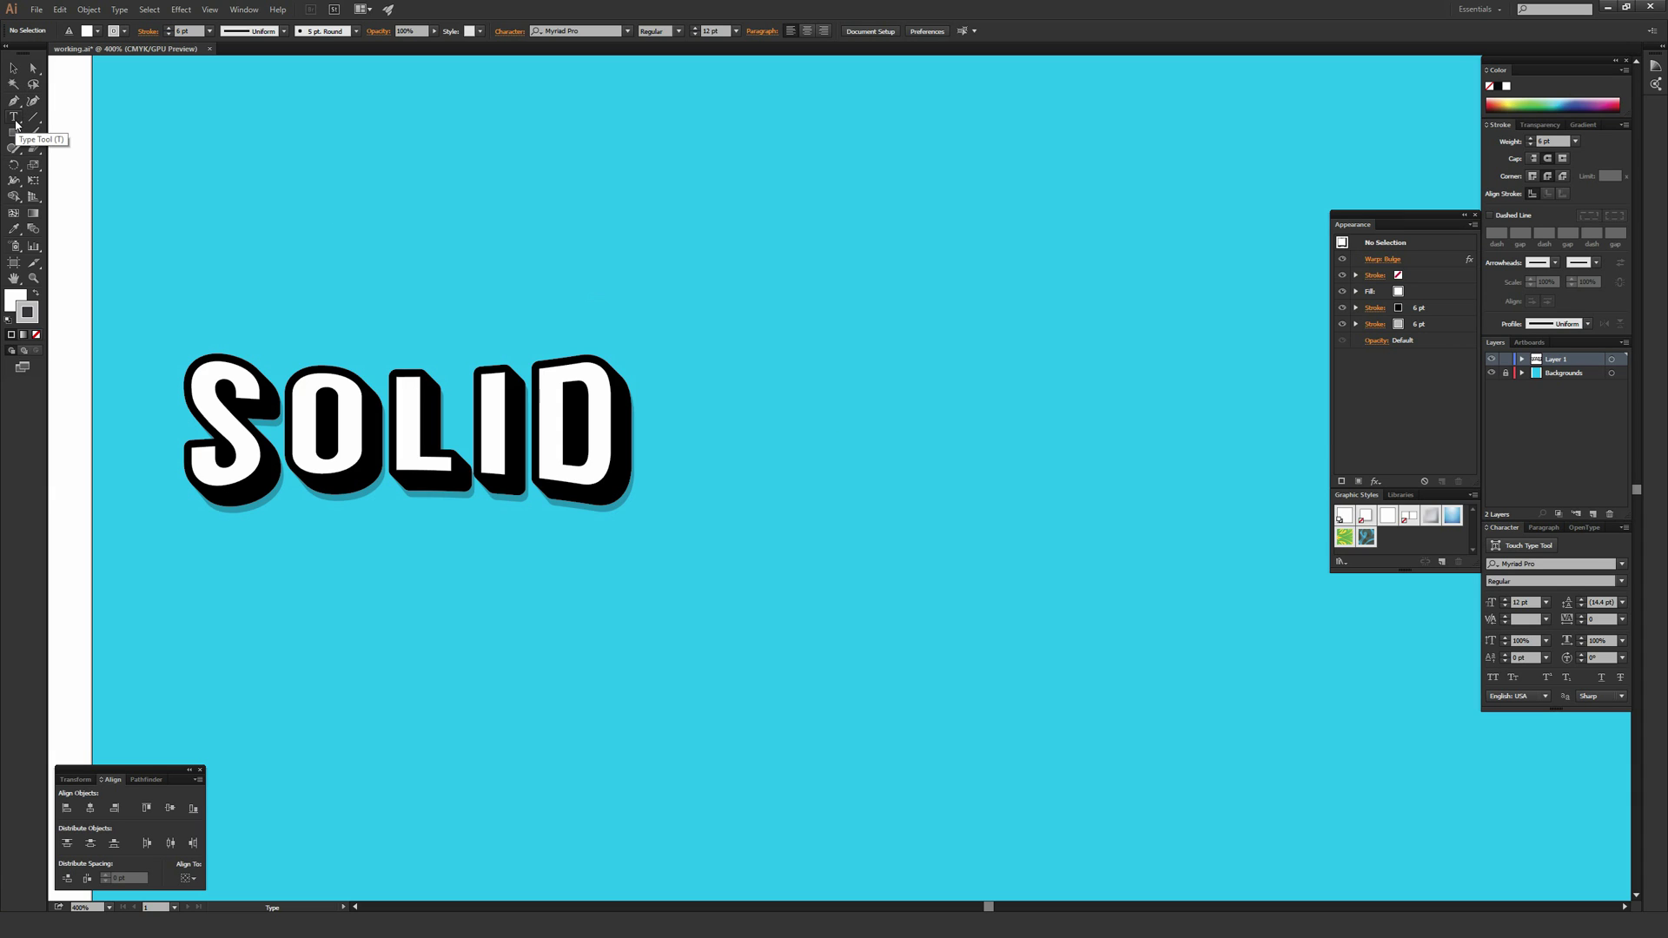
click(847, 401)
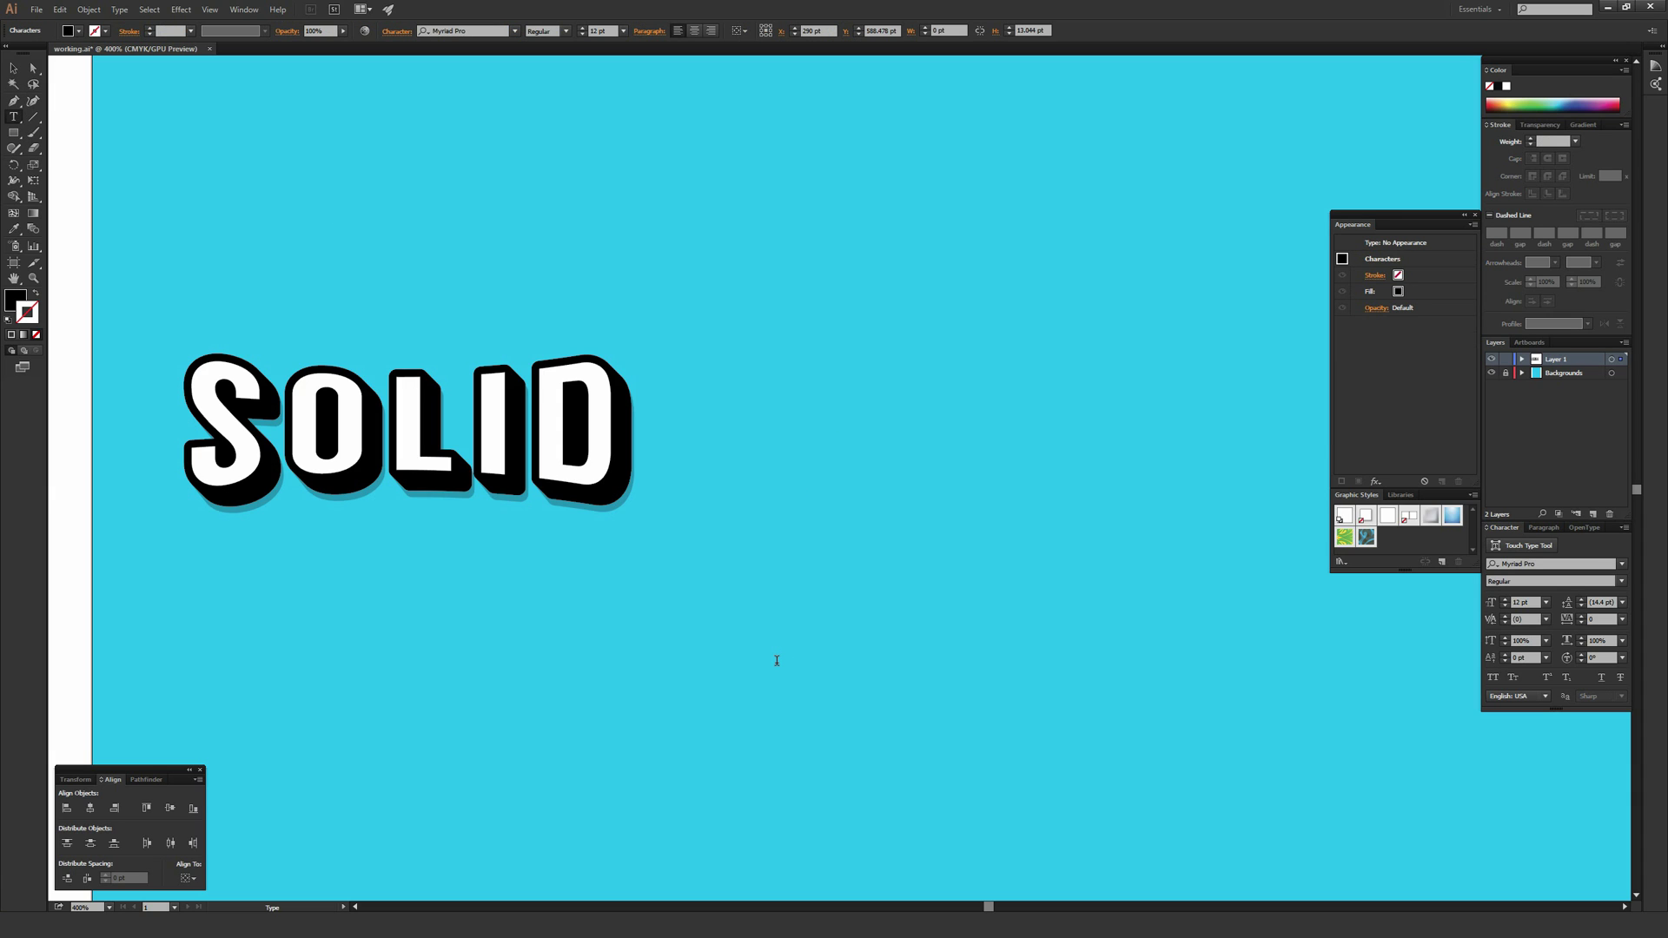
text(SOLID)
click(13, 68)
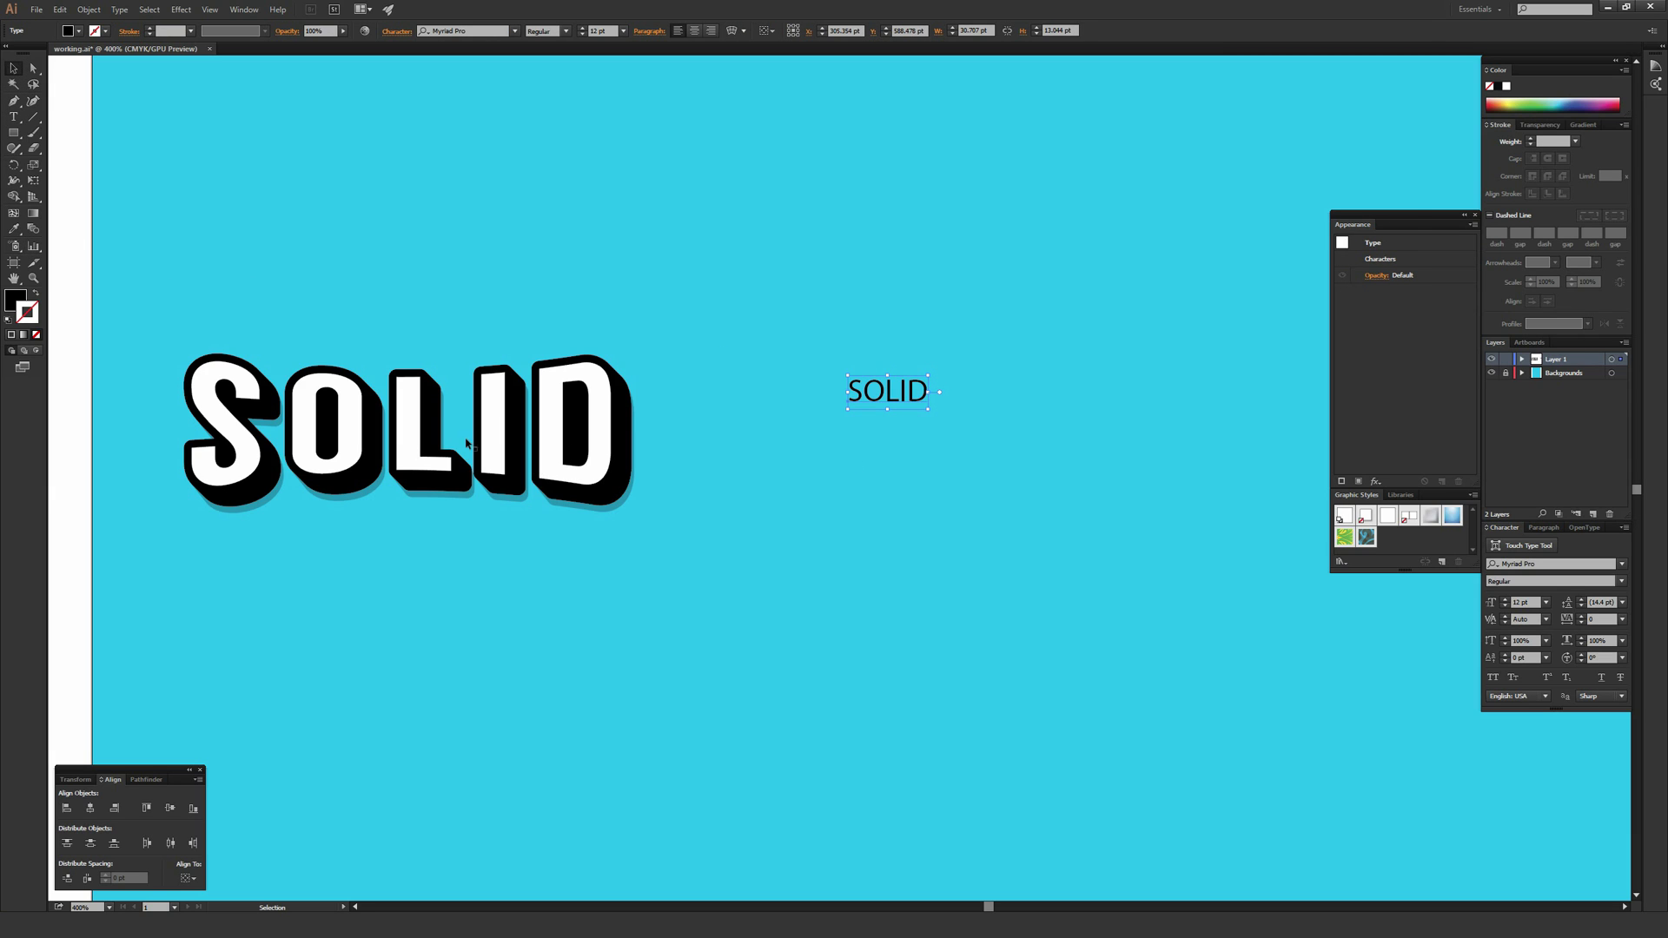
- Set the new SOLID to 72 pt and move it beside the 3-D SOLID
click(598, 30)
text(72)
key(Return)
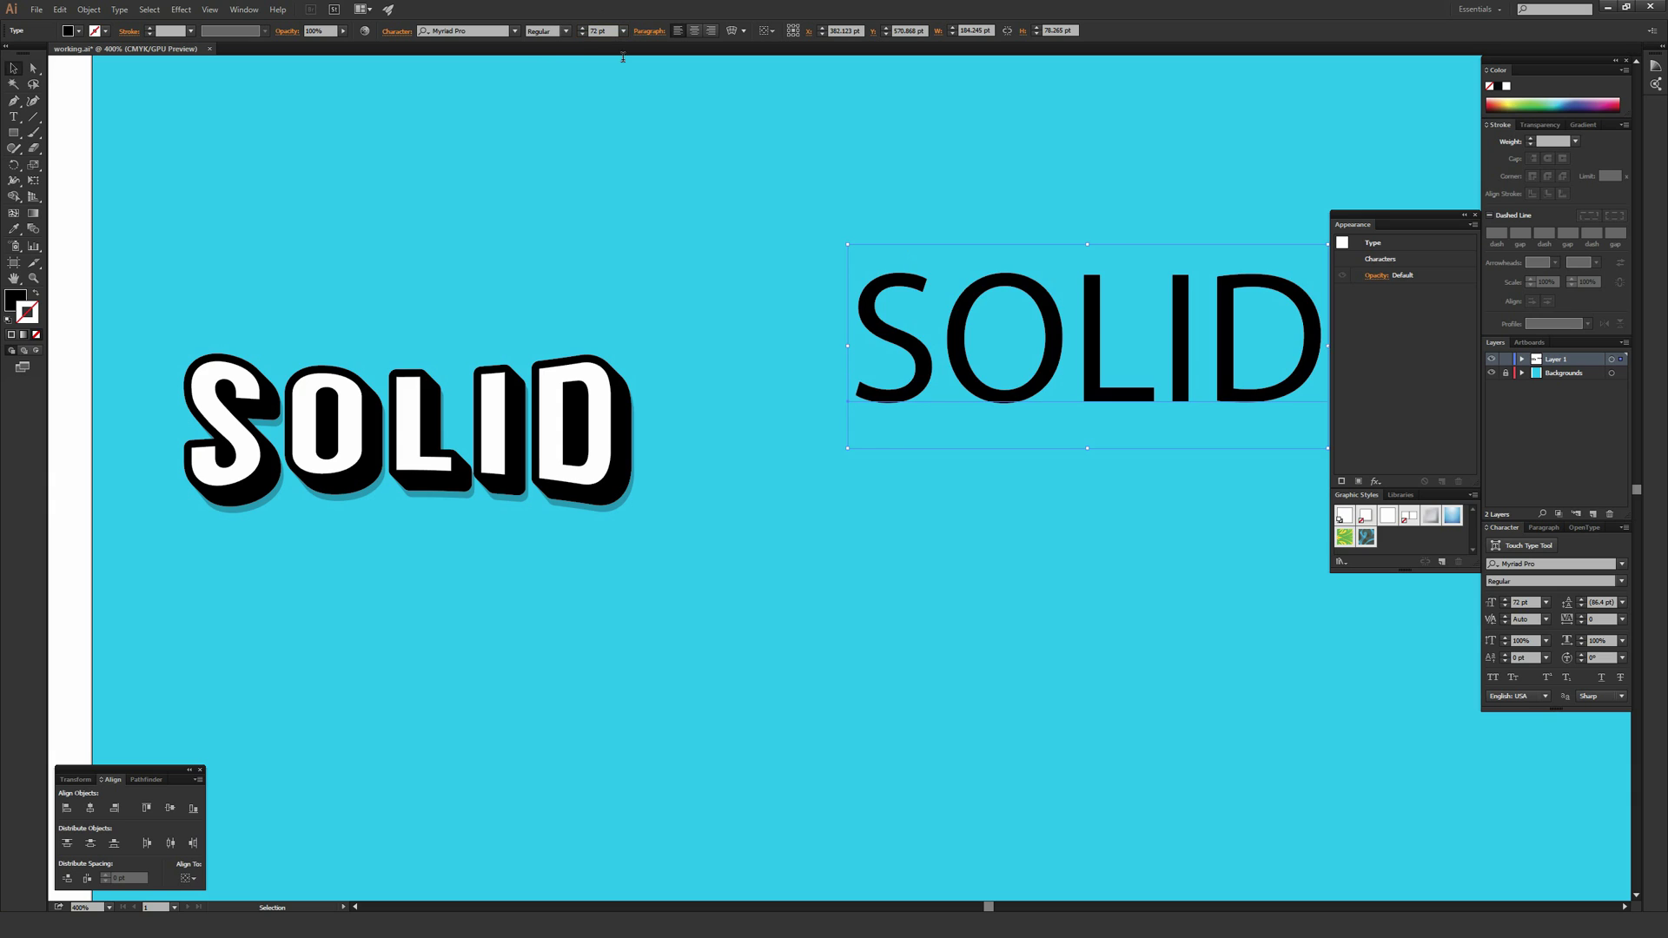
drag(1059, 350, 948, 446)
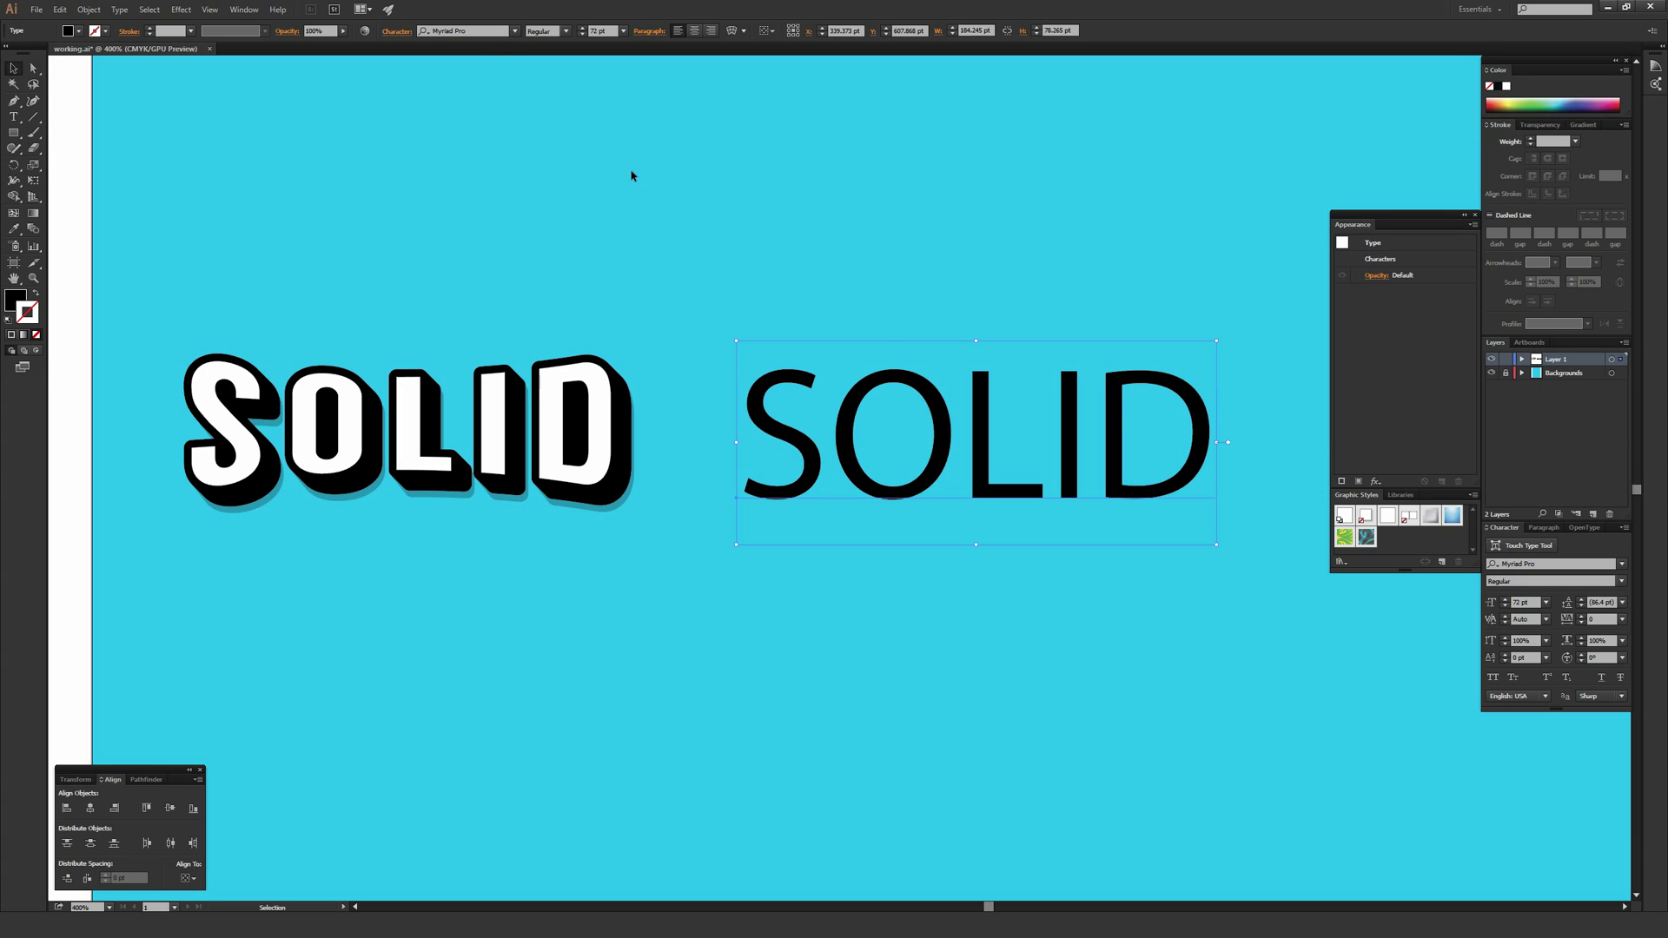
- Set the new SOLID in the Langdon font and nudge it slightly right
click(491, 31)
text(Lang)
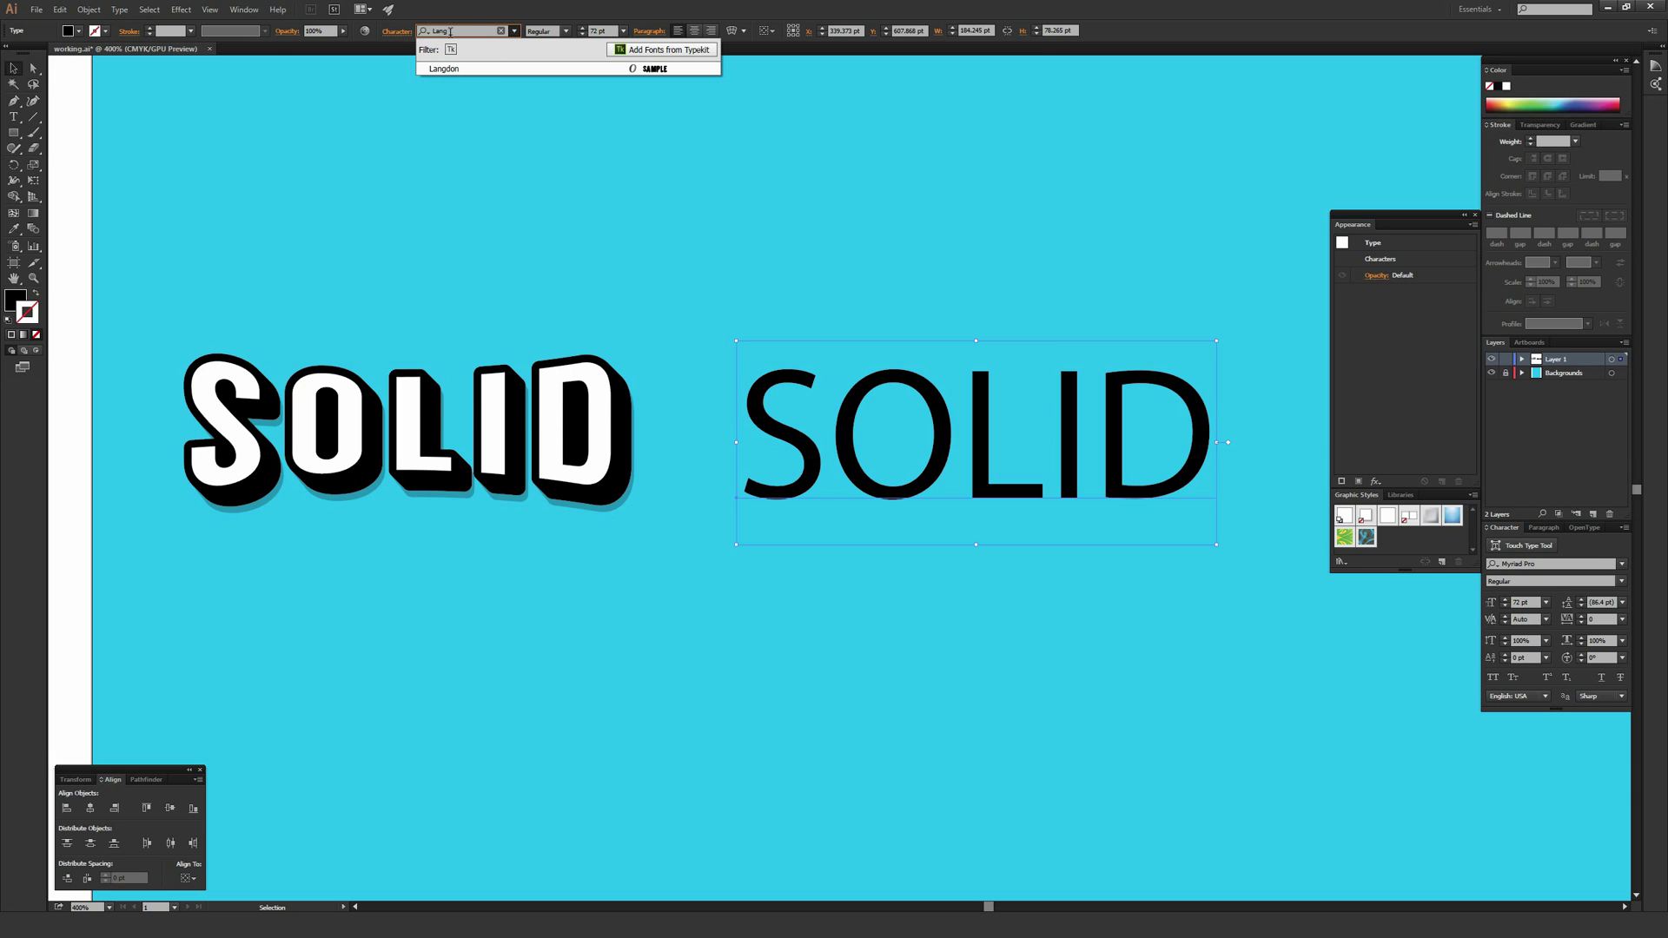
click(445, 70)
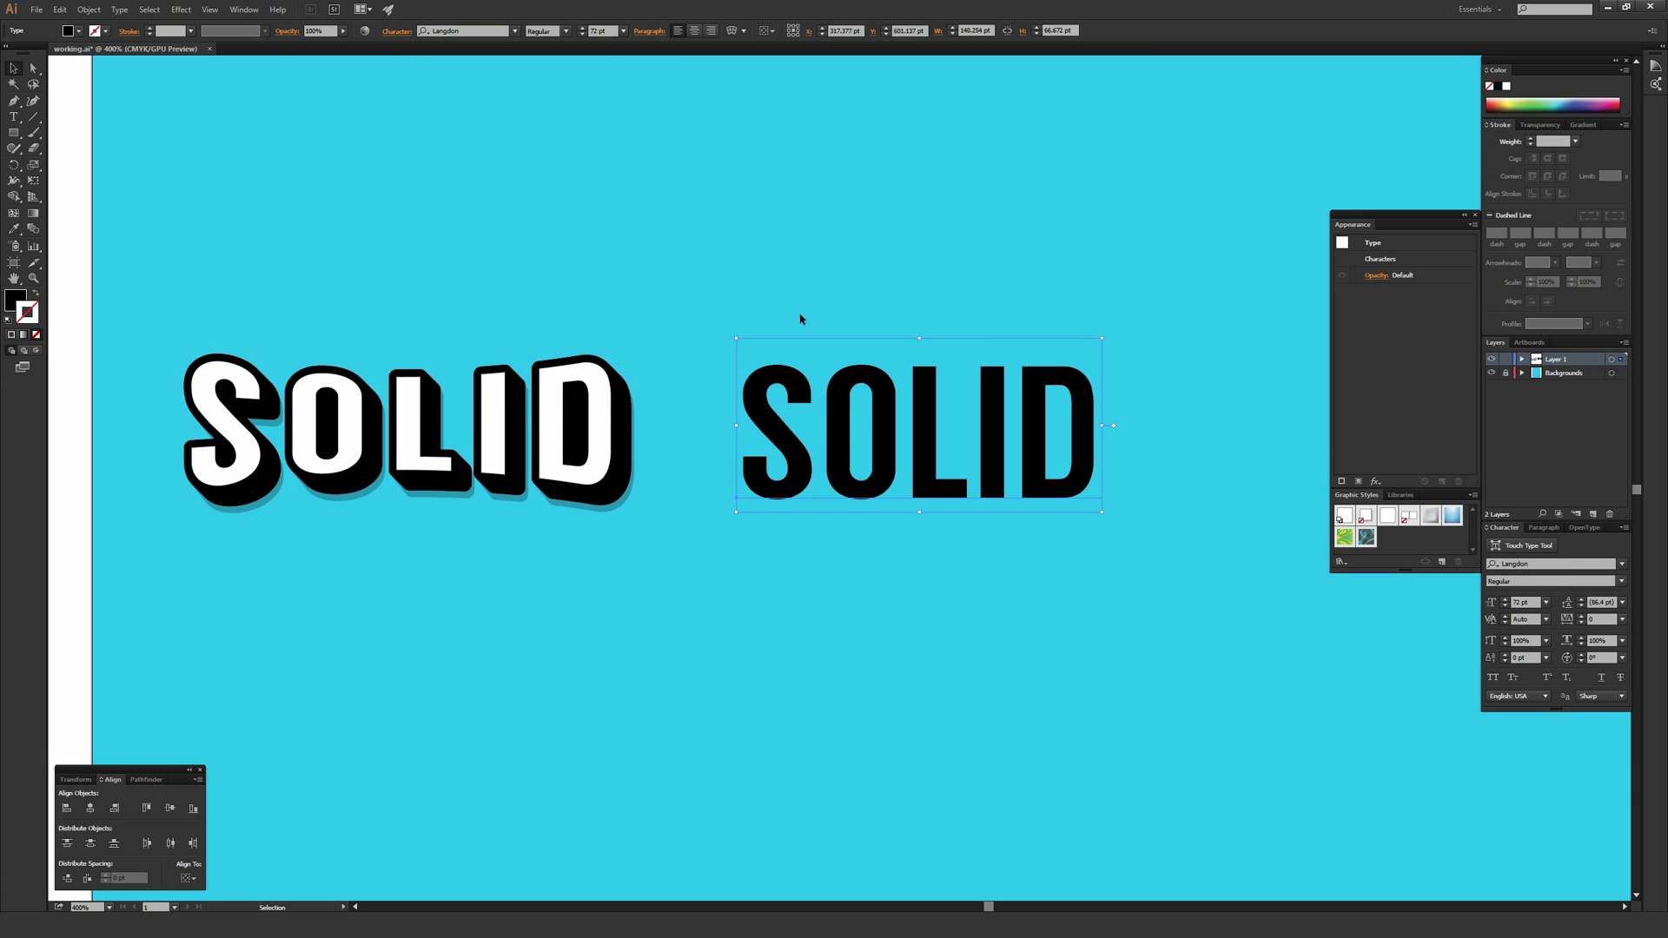
drag(841, 537, 901, 475)
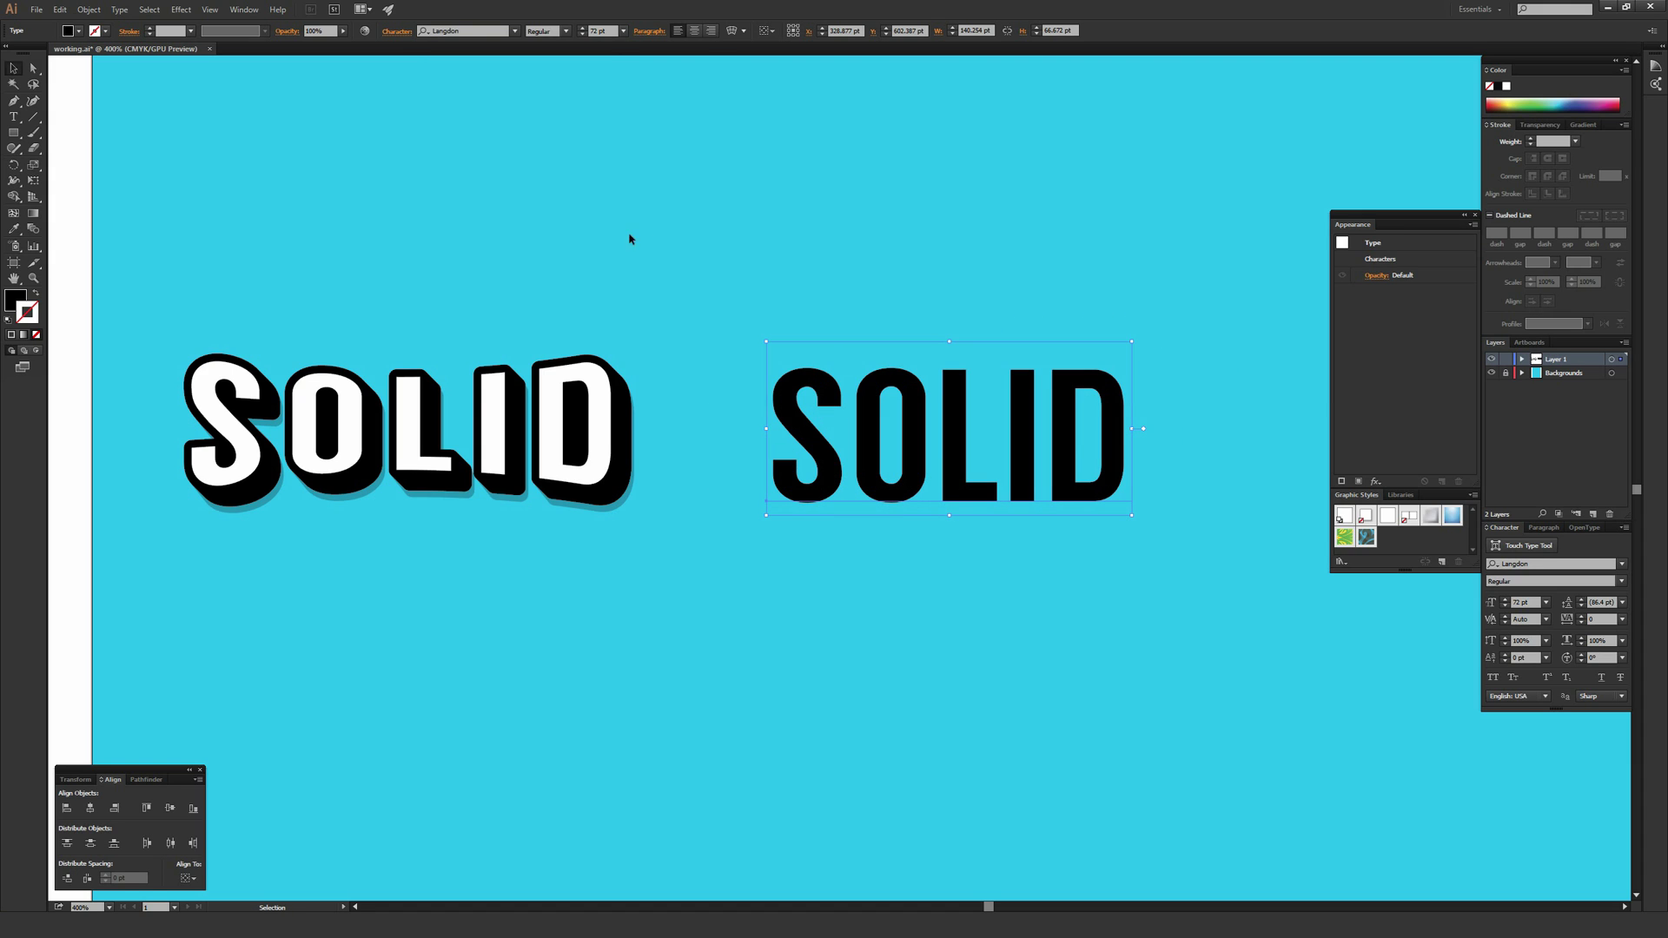
drag(629, 238, 234, 599)
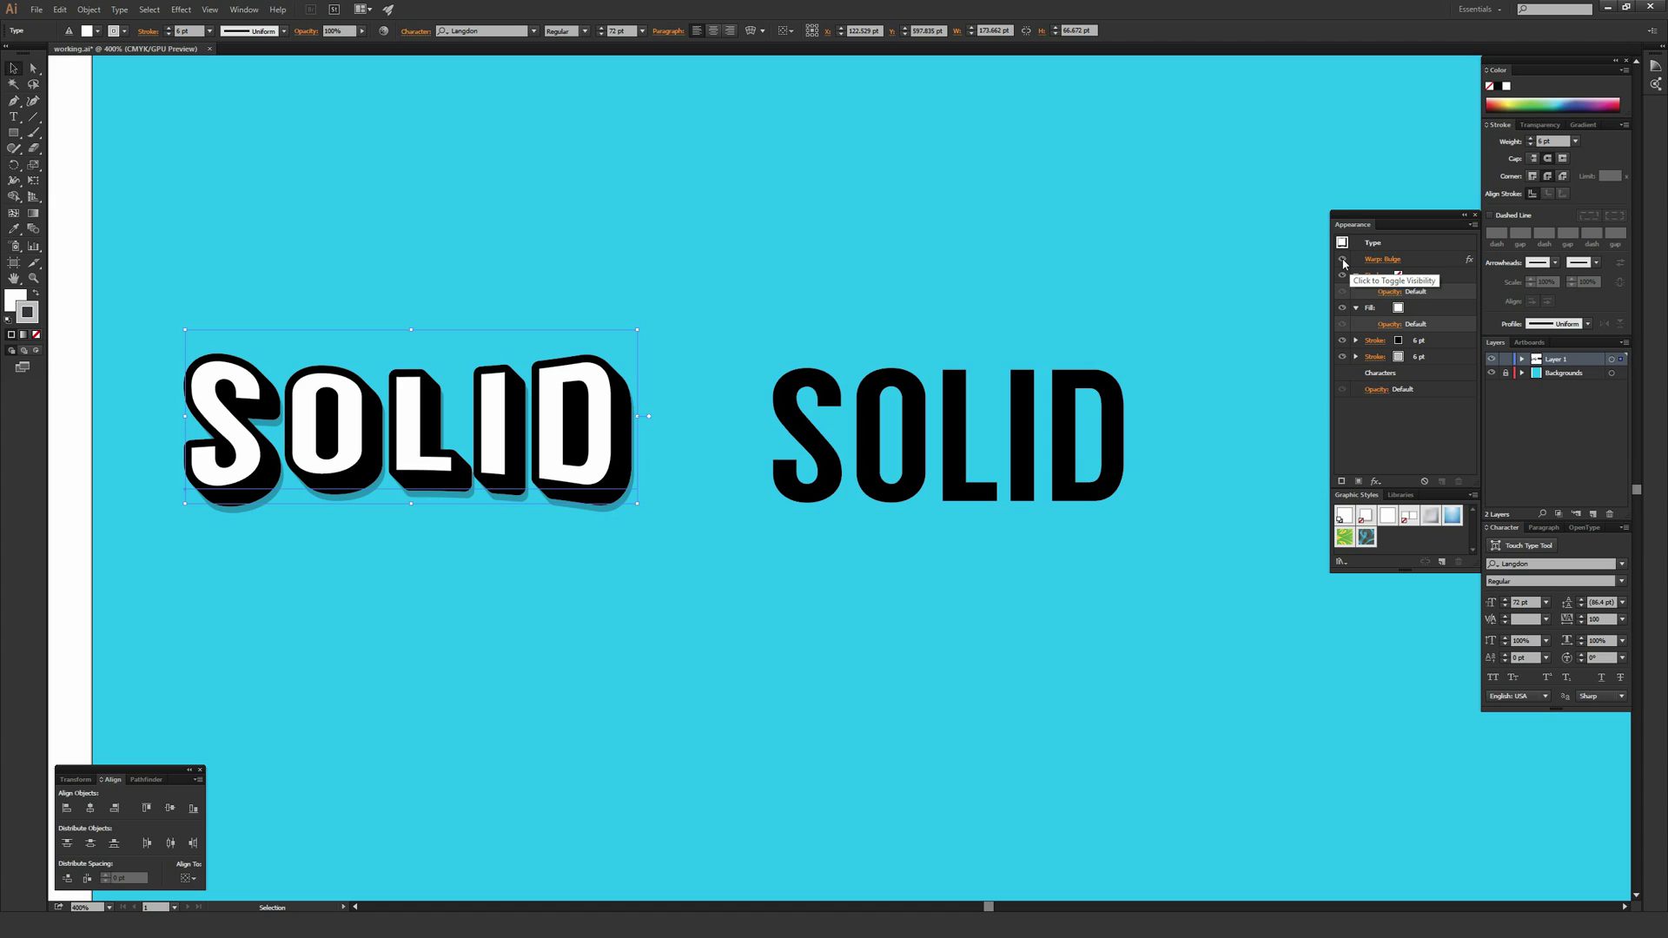
- Toggle the left SOLID's bulge warp off and on to compare, leaving it applied
click(1342, 260)
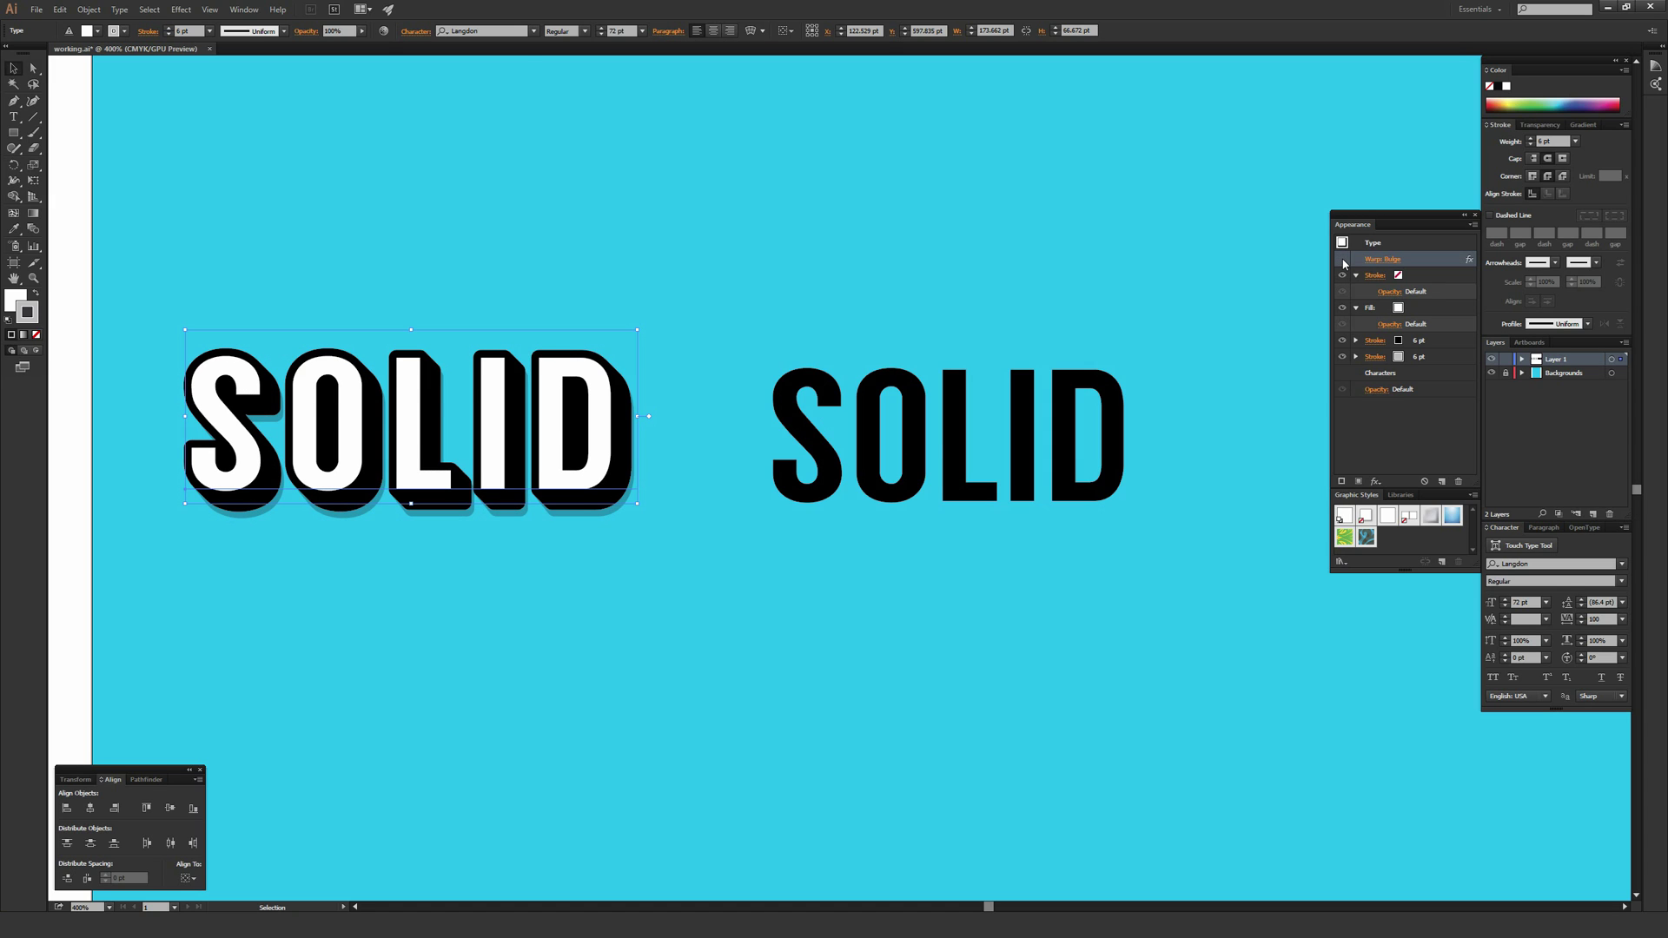
click(1342, 260)
click(1342, 260)
click(1342, 259)
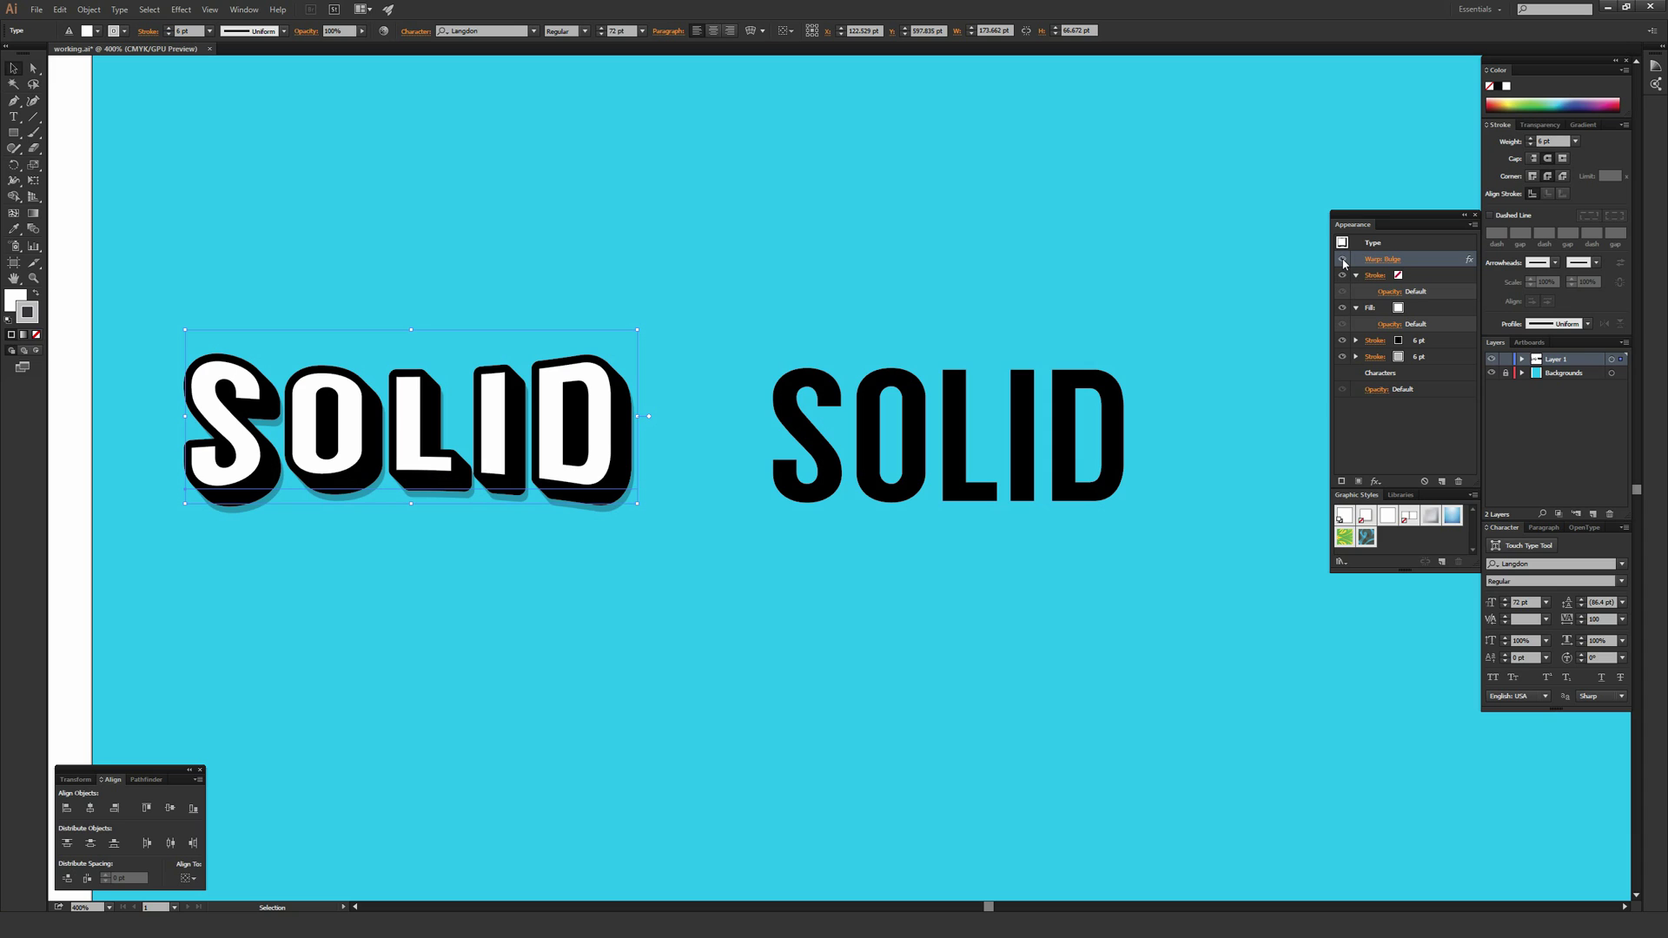
click(1342, 260)
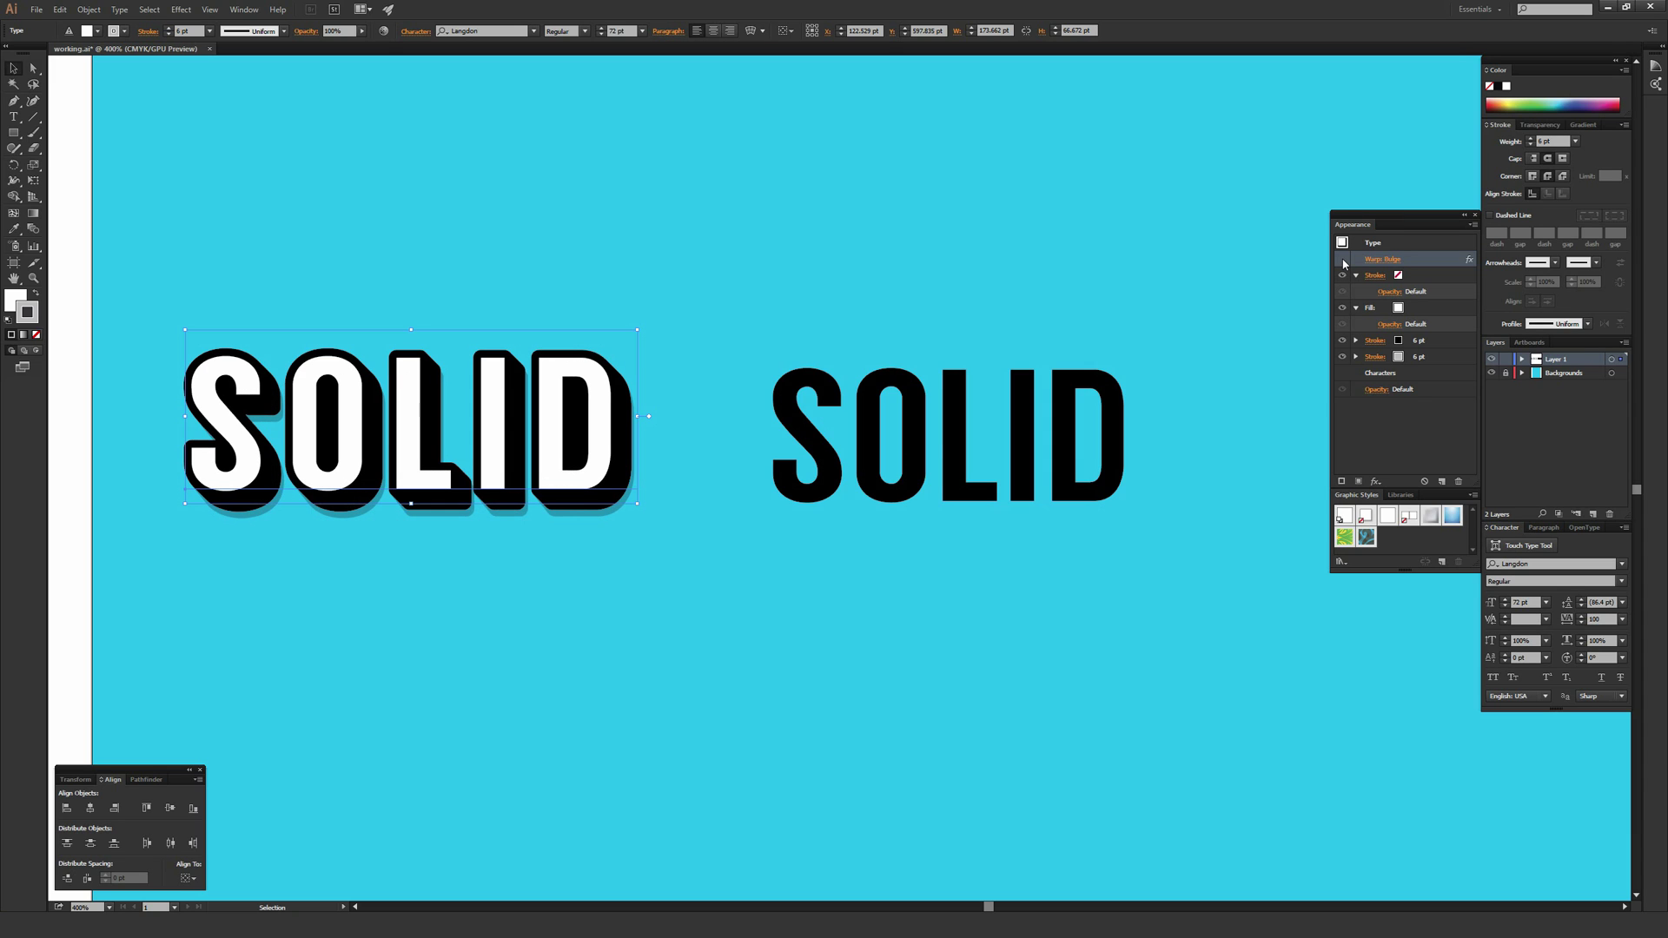
click(1342, 260)
click(1342, 260)
click(792, 264)
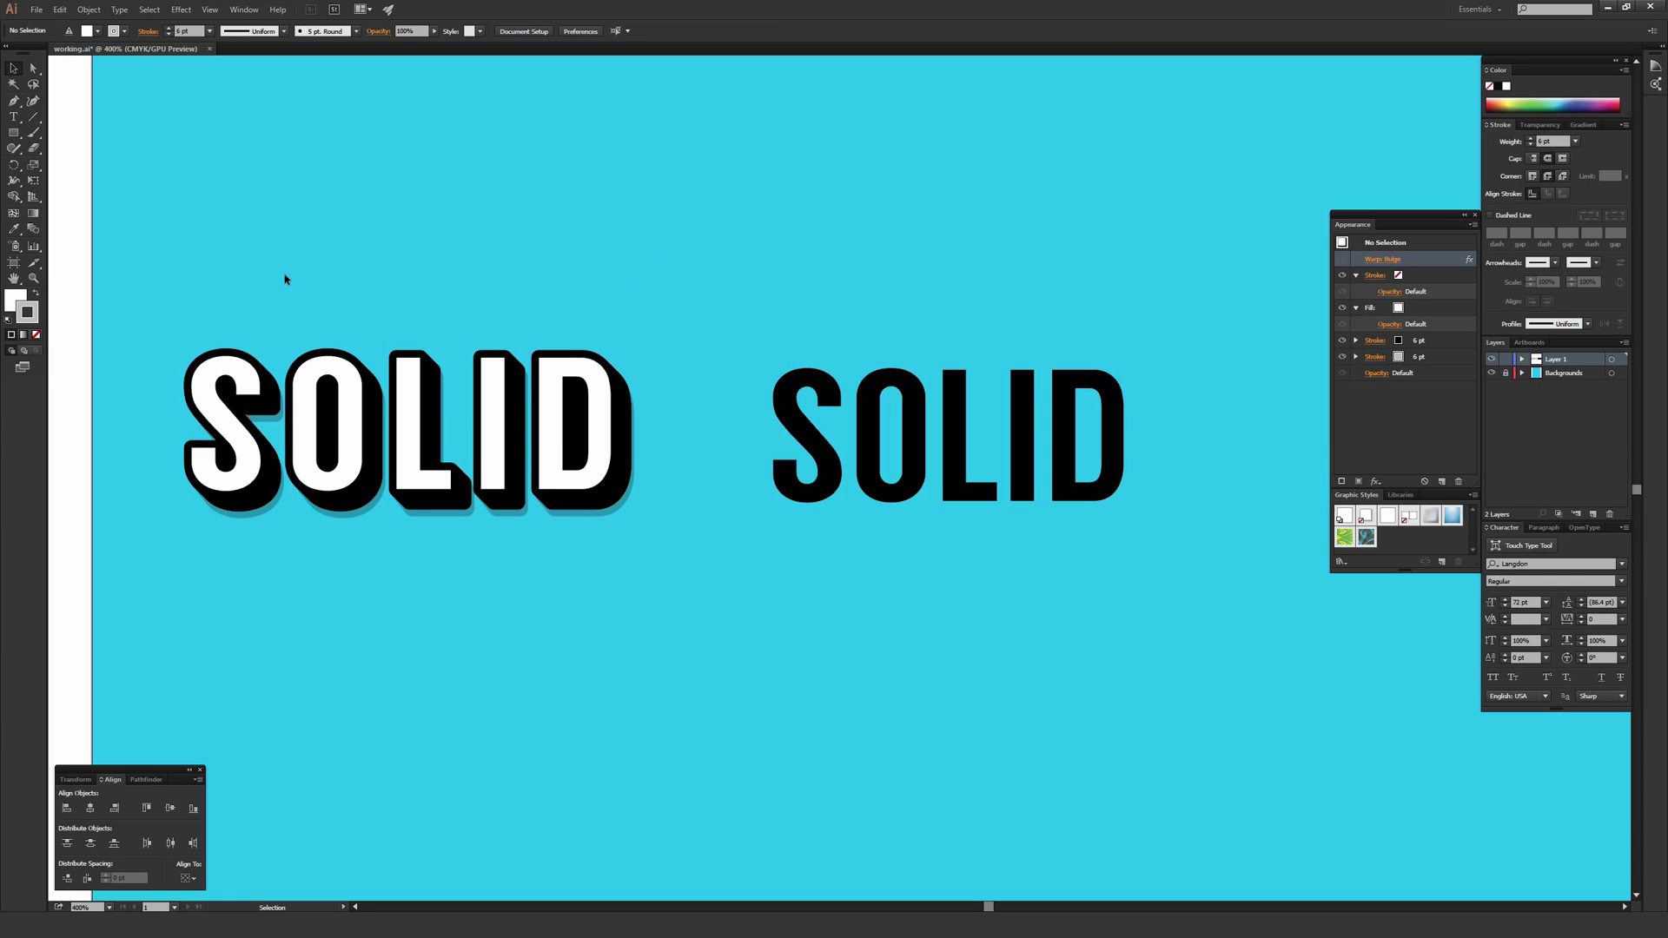
key(ctrl+z)
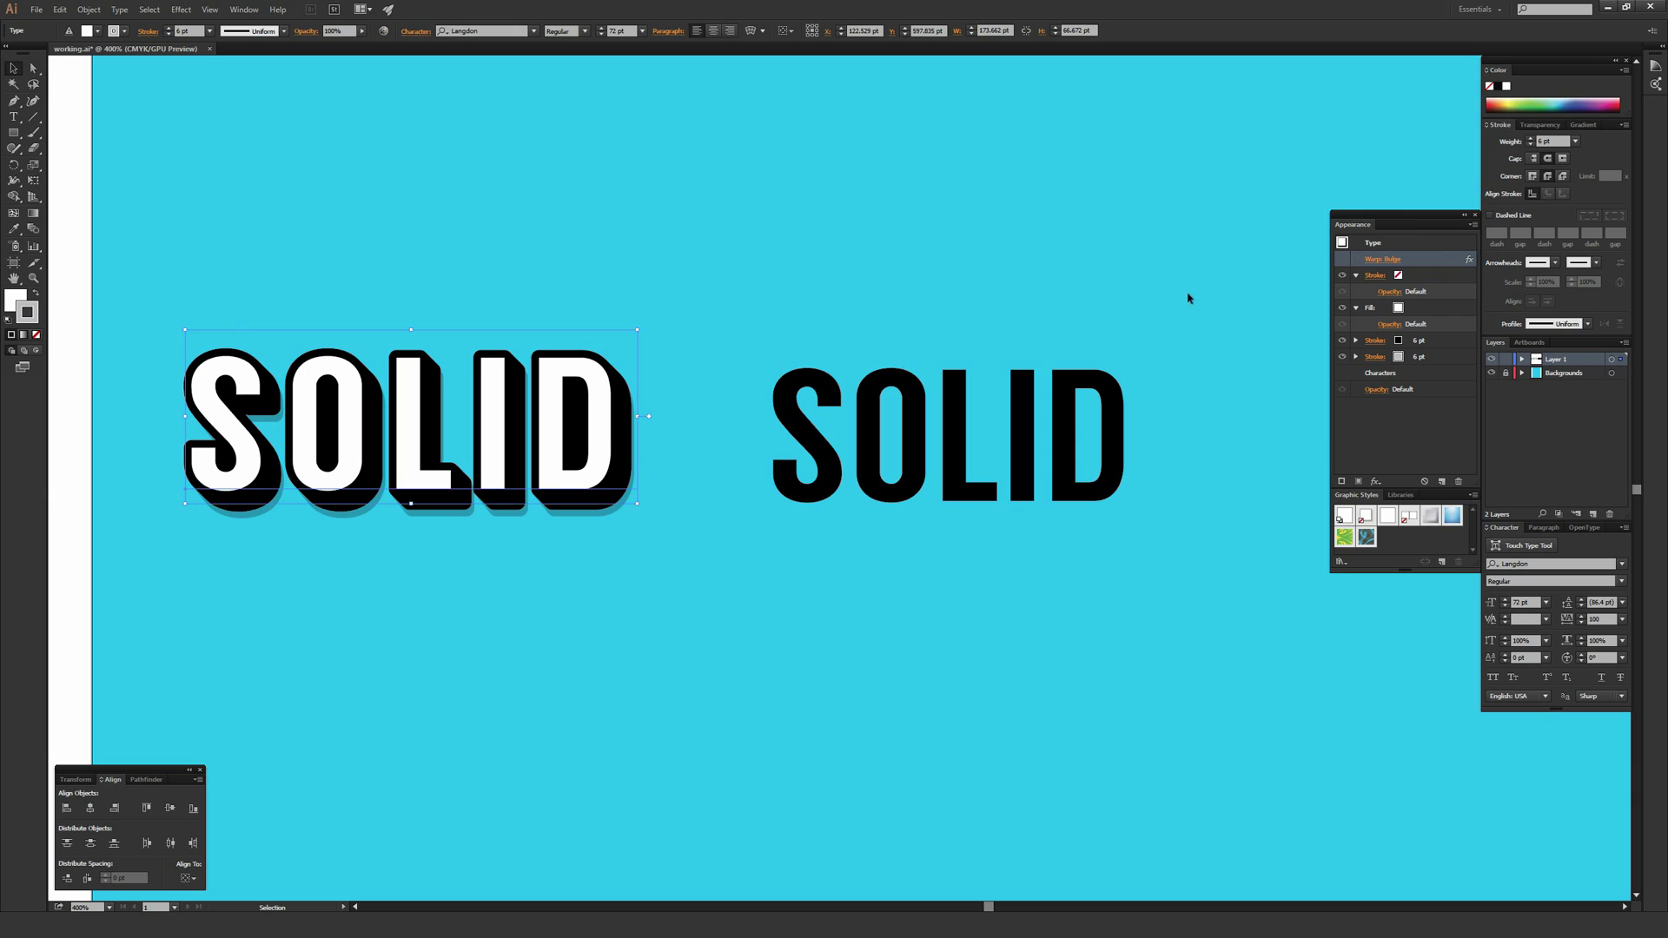
click(1342, 259)
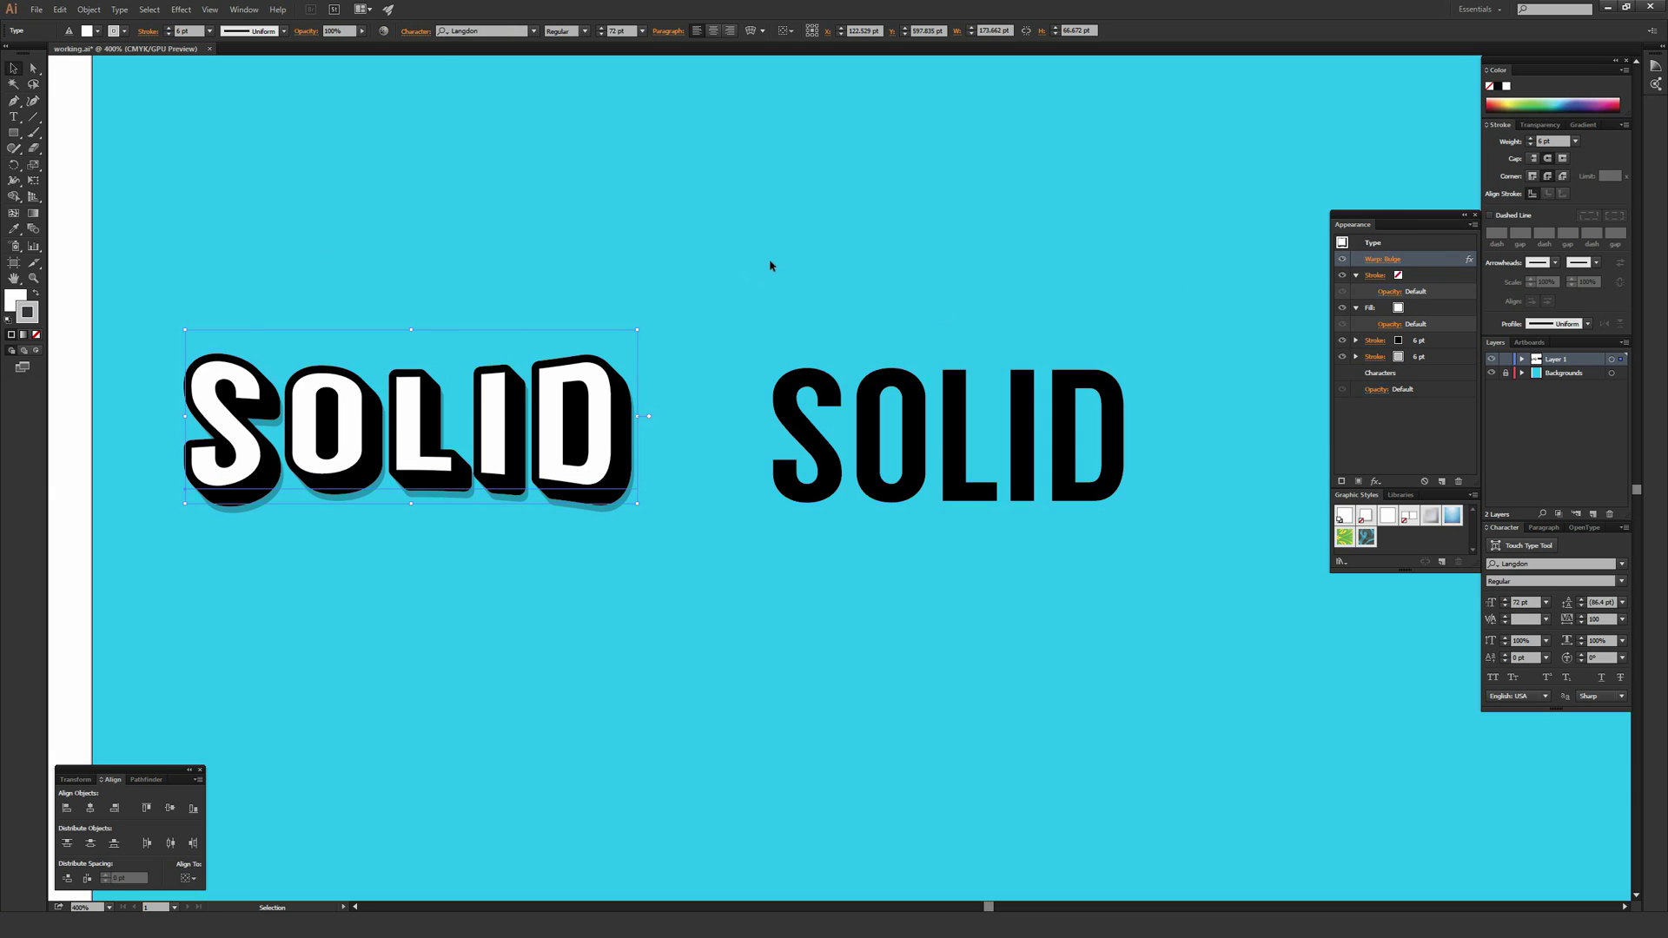
- Compare the white fill and black outline stroke, keeping both visible, with both words in view
click(1342, 309)
click(1342, 309)
click(1341, 310)
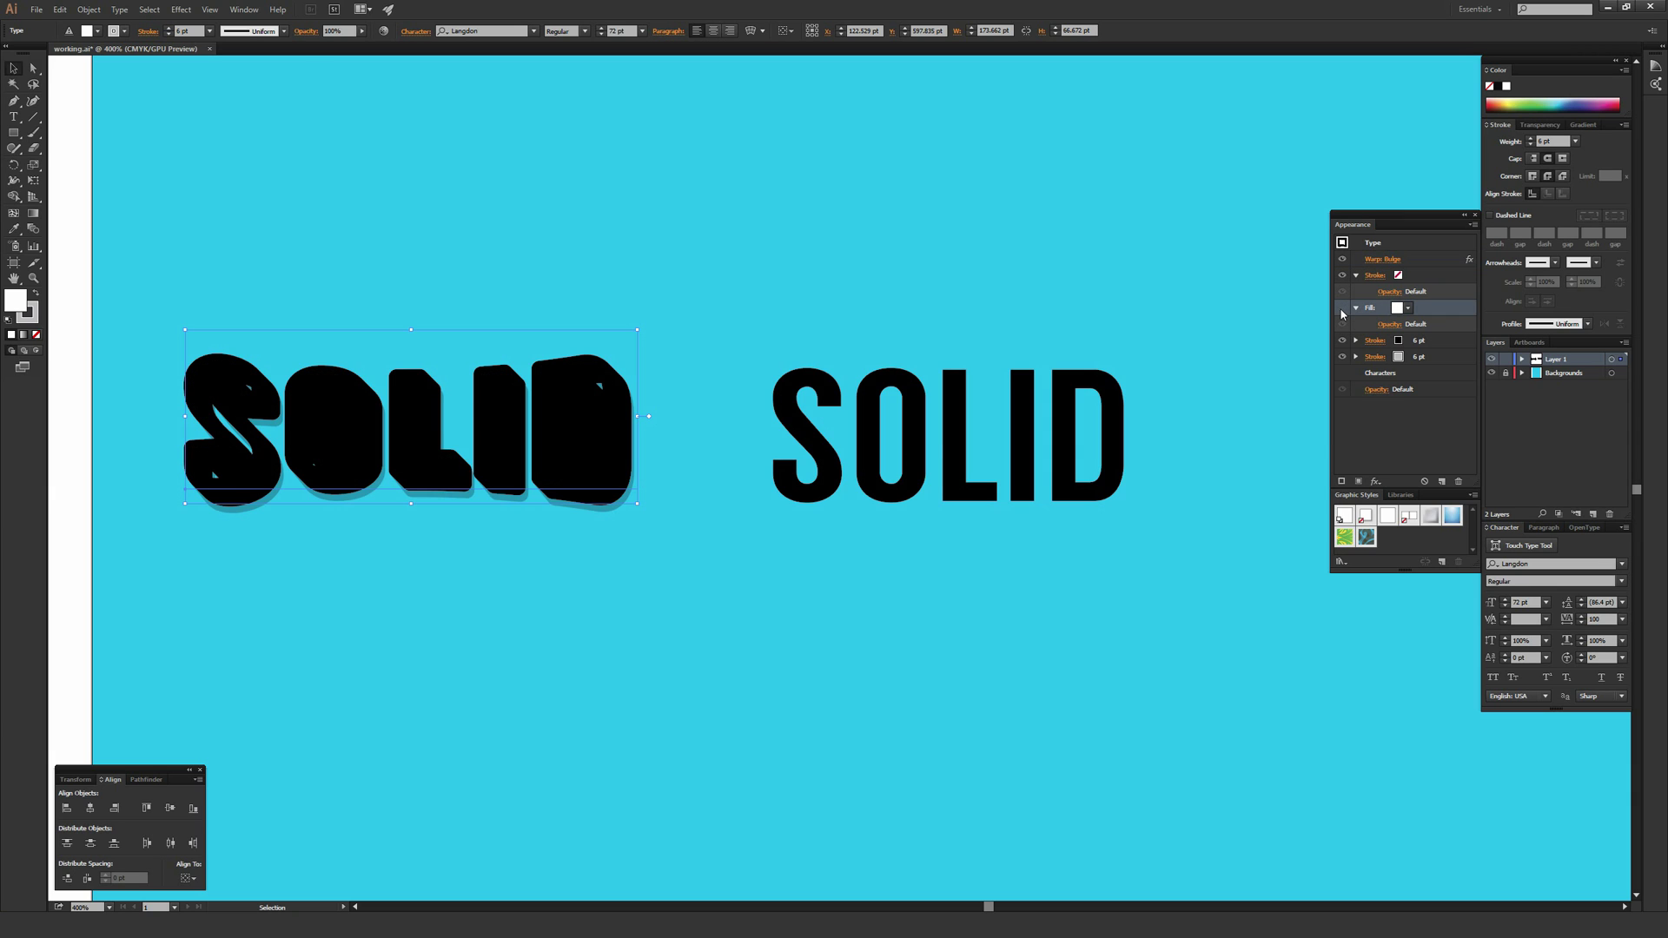
click(1342, 309)
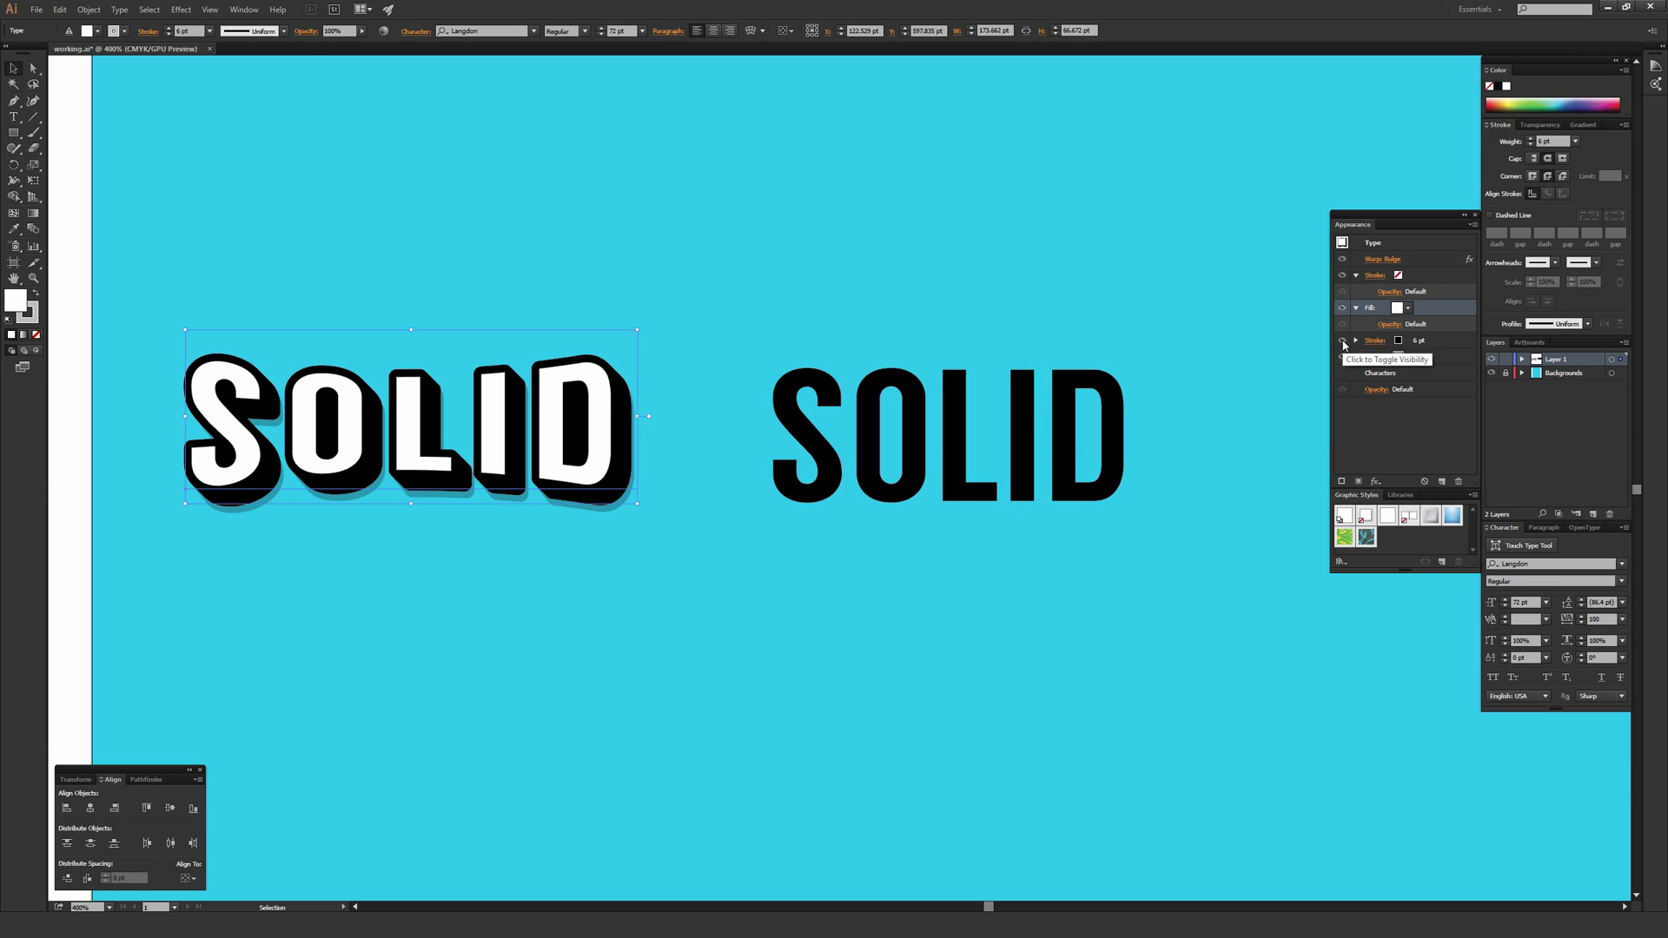
click(1343, 341)
click(1343, 341)
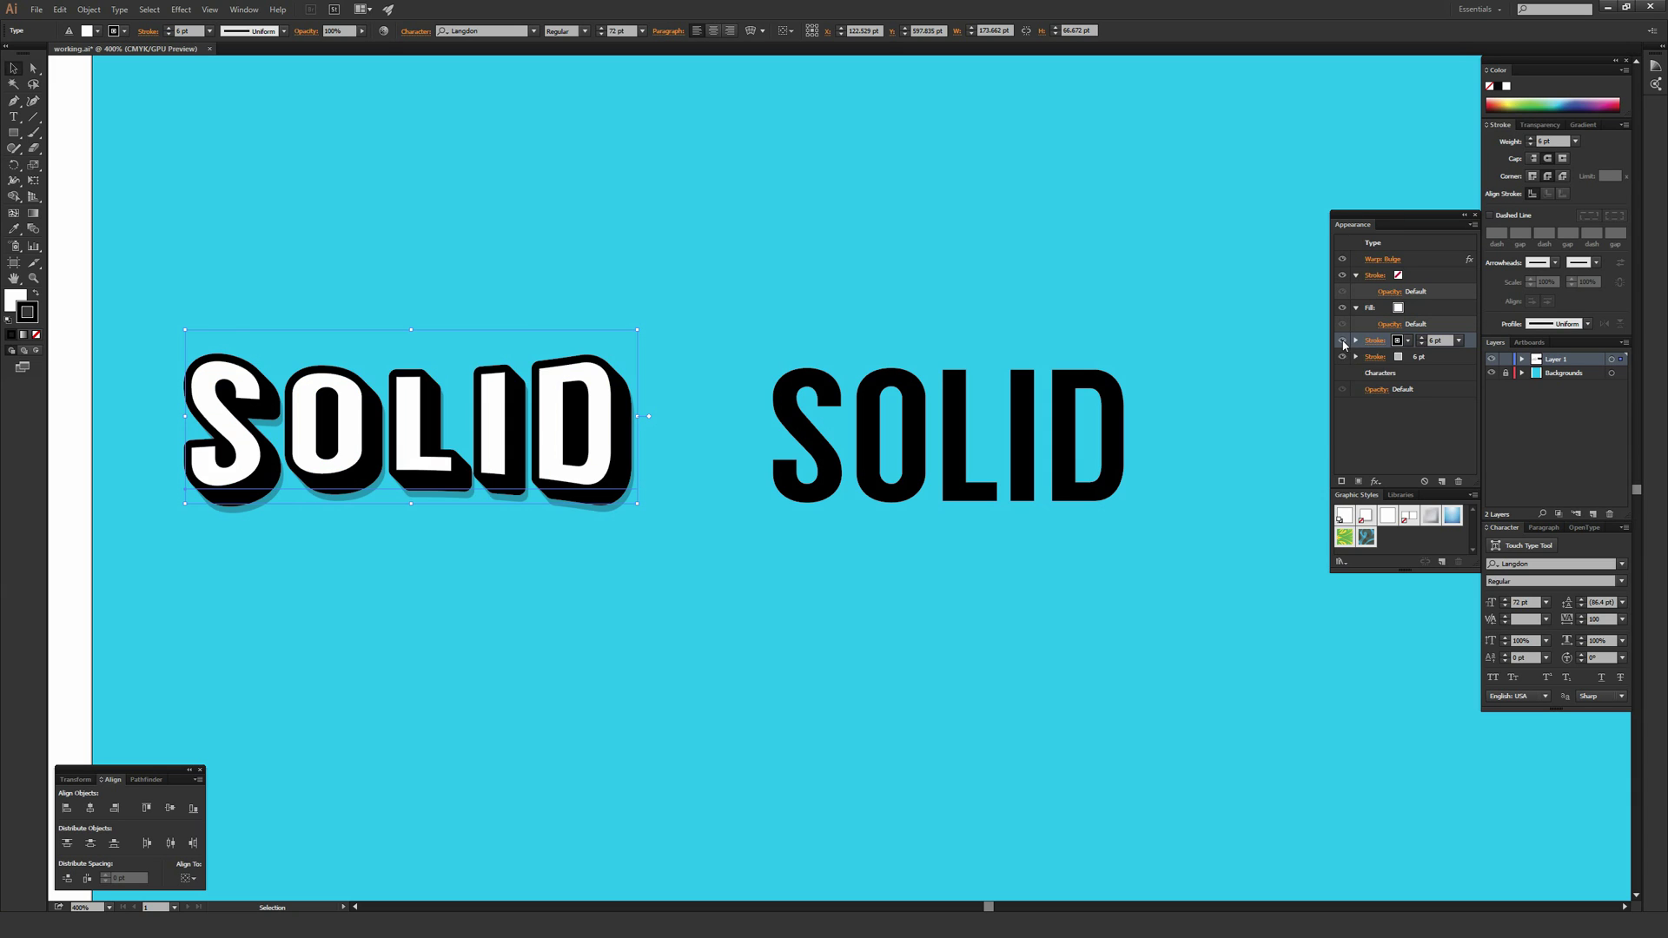
click(1343, 342)
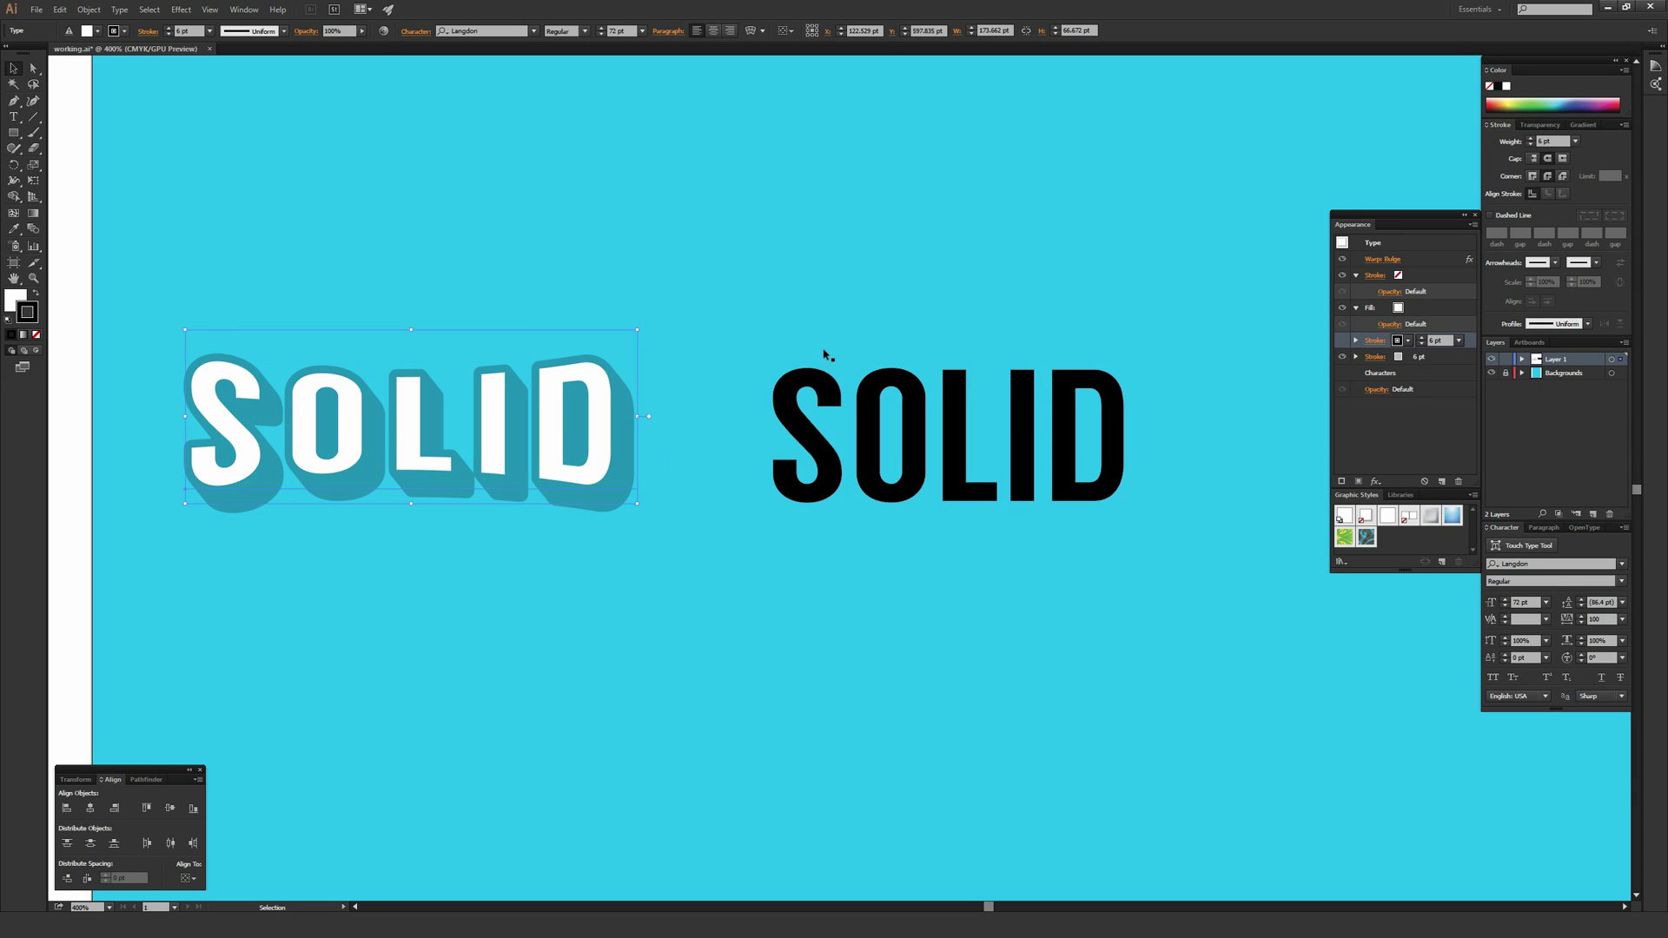
click(1342, 341)
click(658, 554)
scroll(629, 536, up, 3)
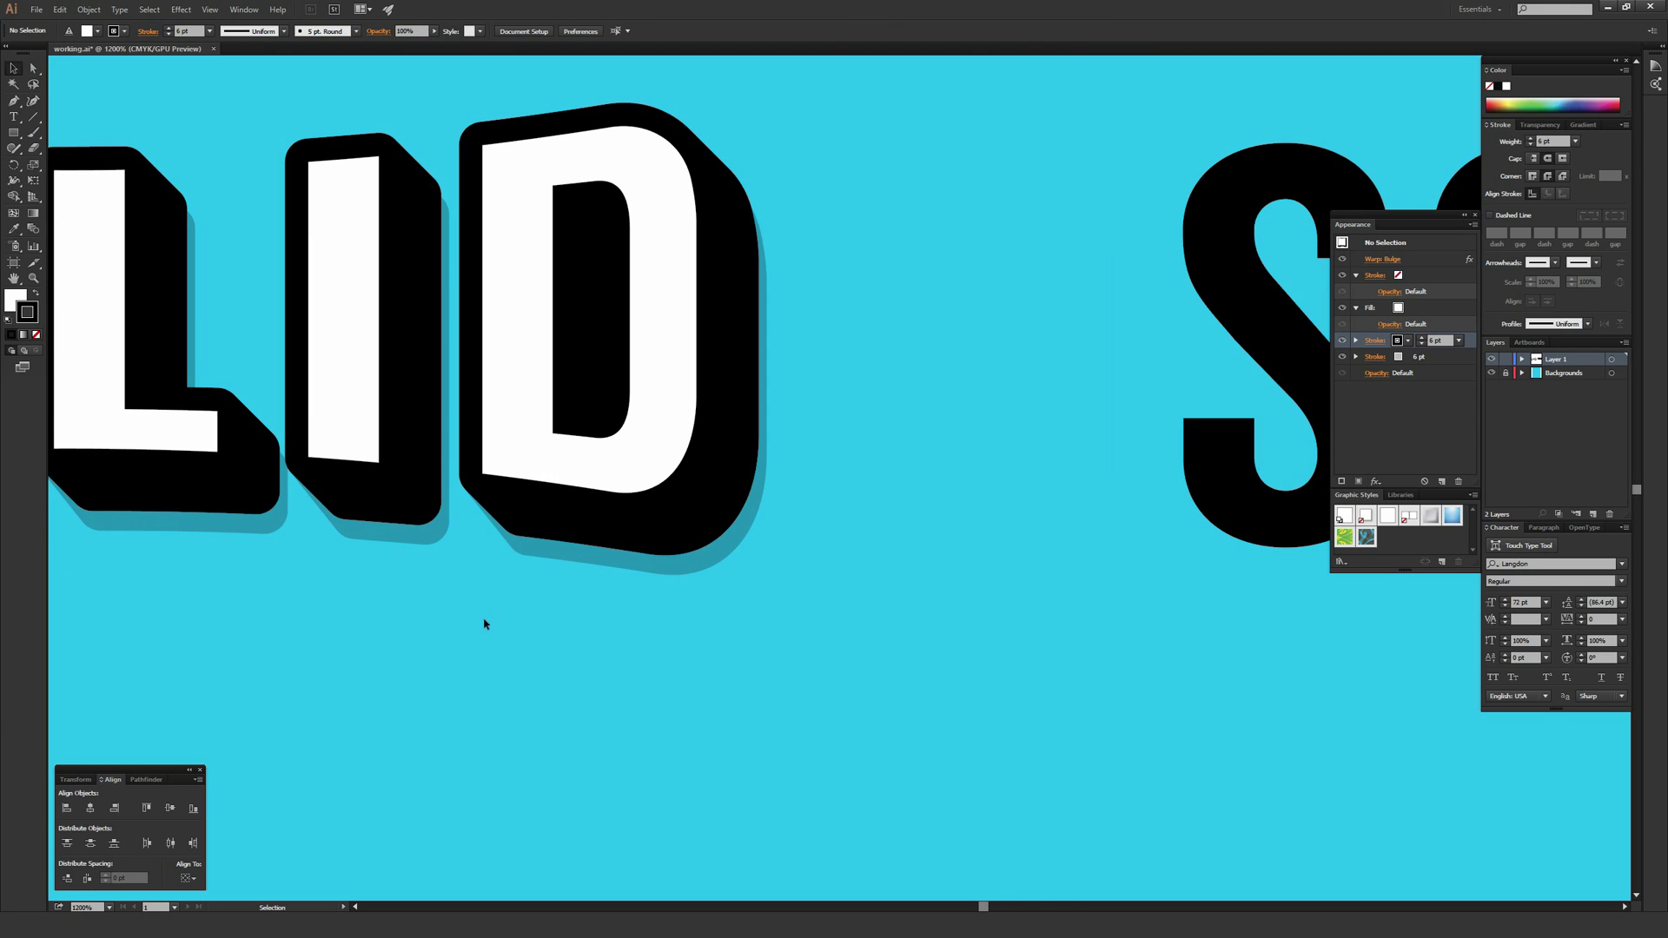
scroll(680, 517, down, 3)
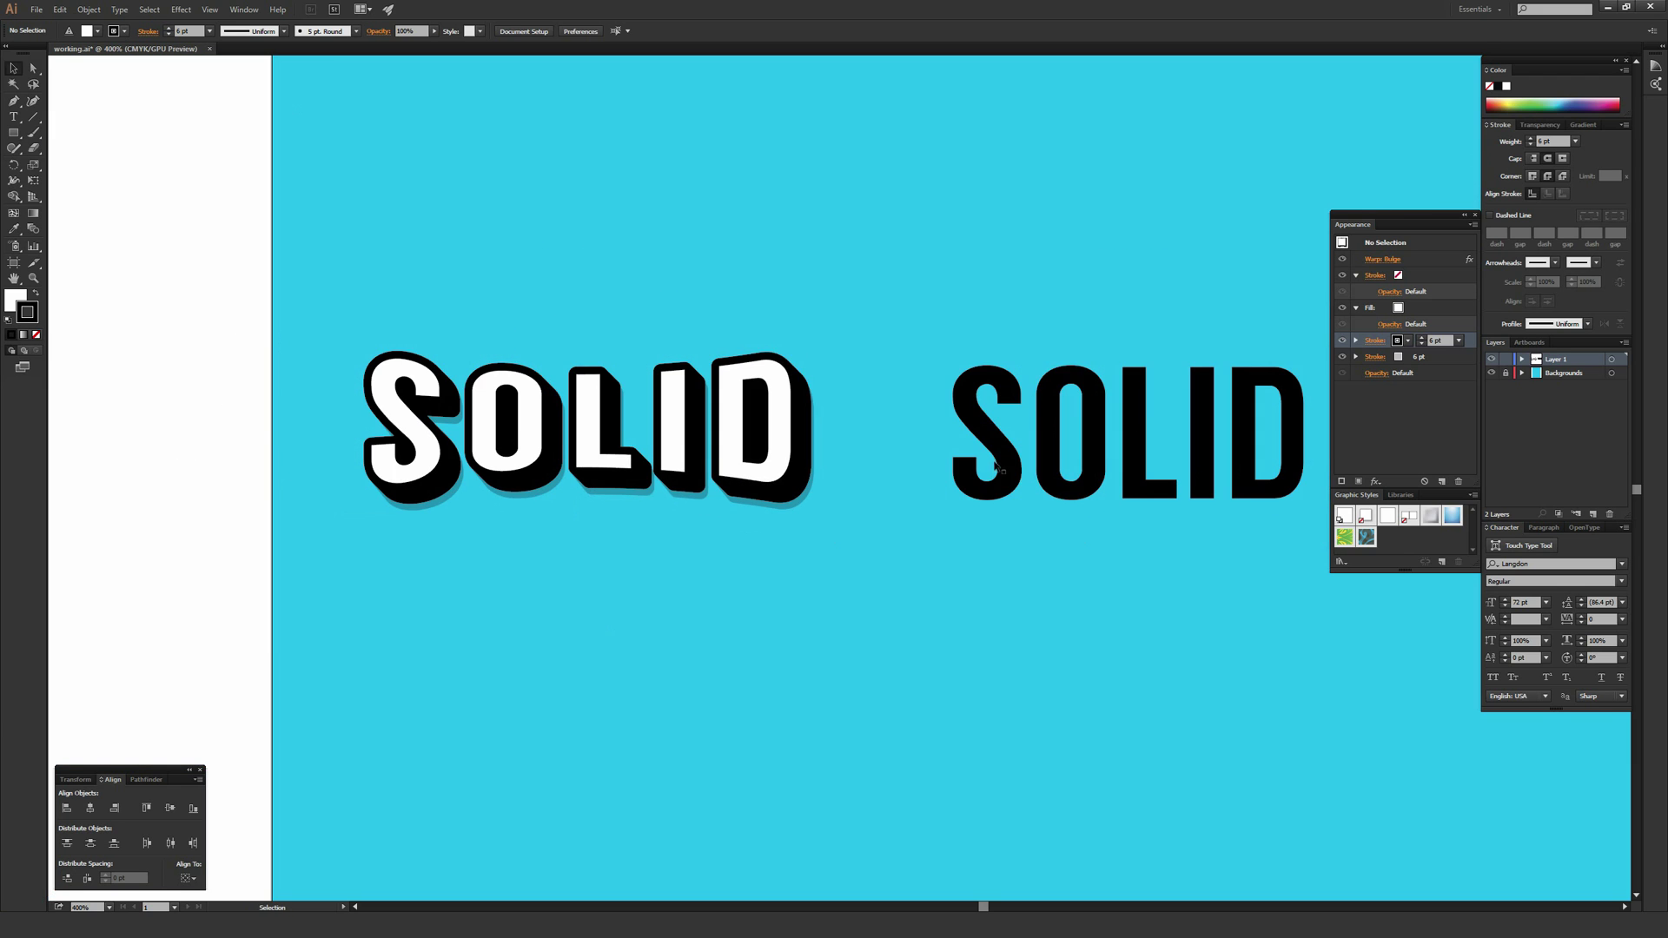
drag(999, 468, 753, 401)
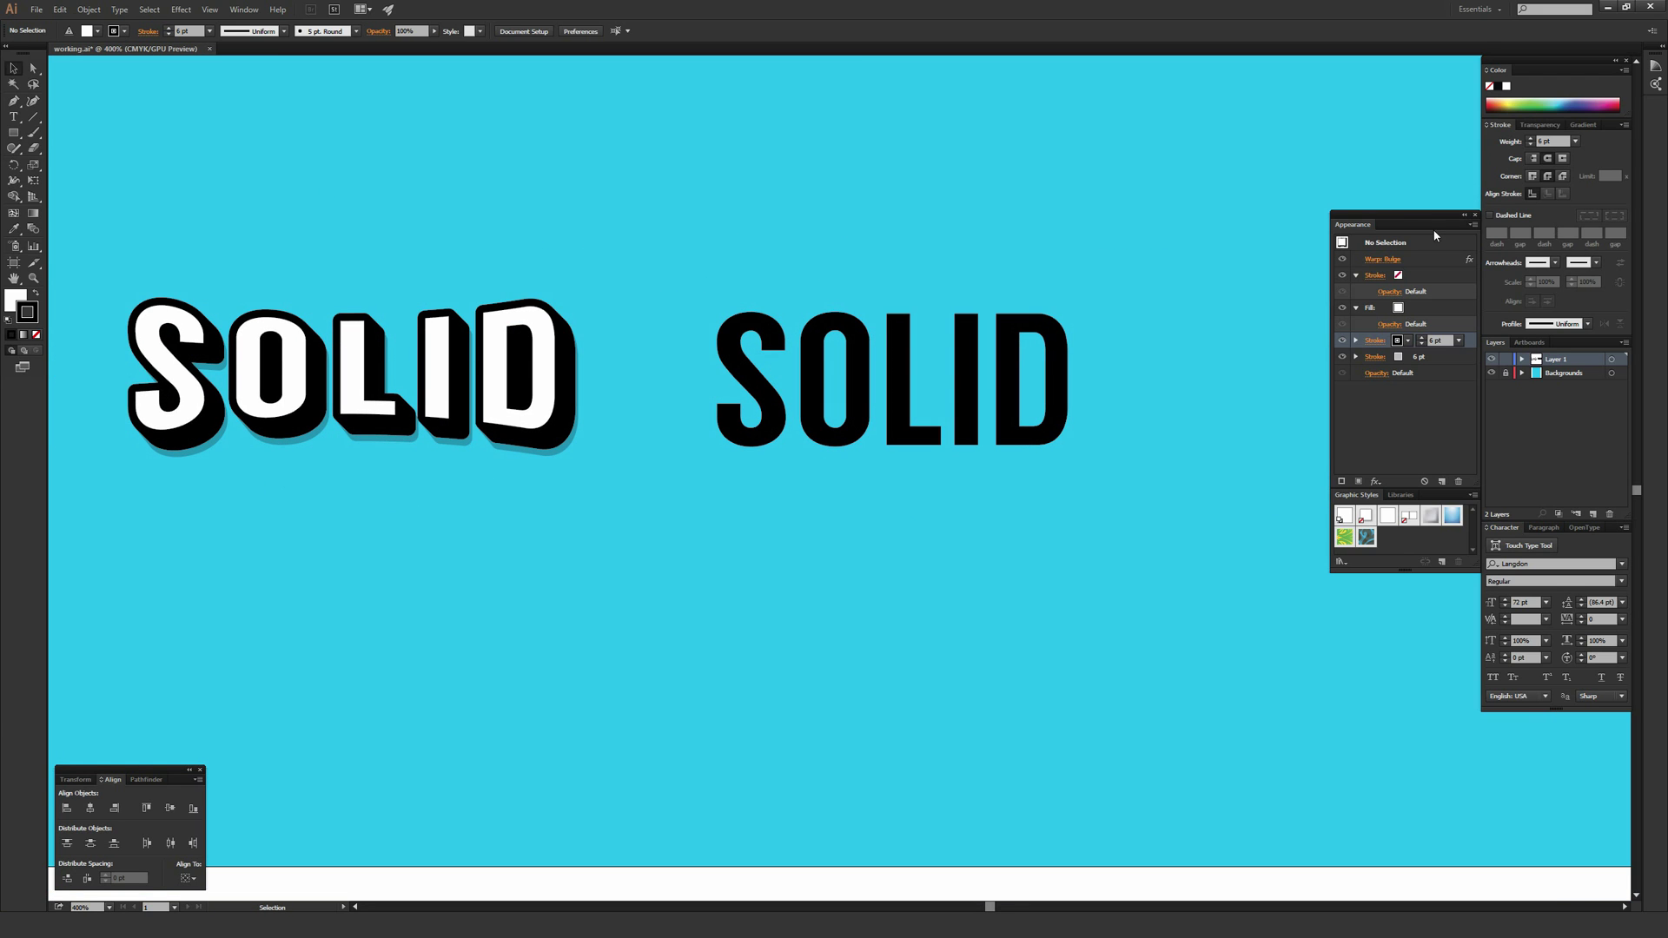
- Set the right-hand SOLID's toolbar fill to None and add a new fill in Appearance
click(913, 306)
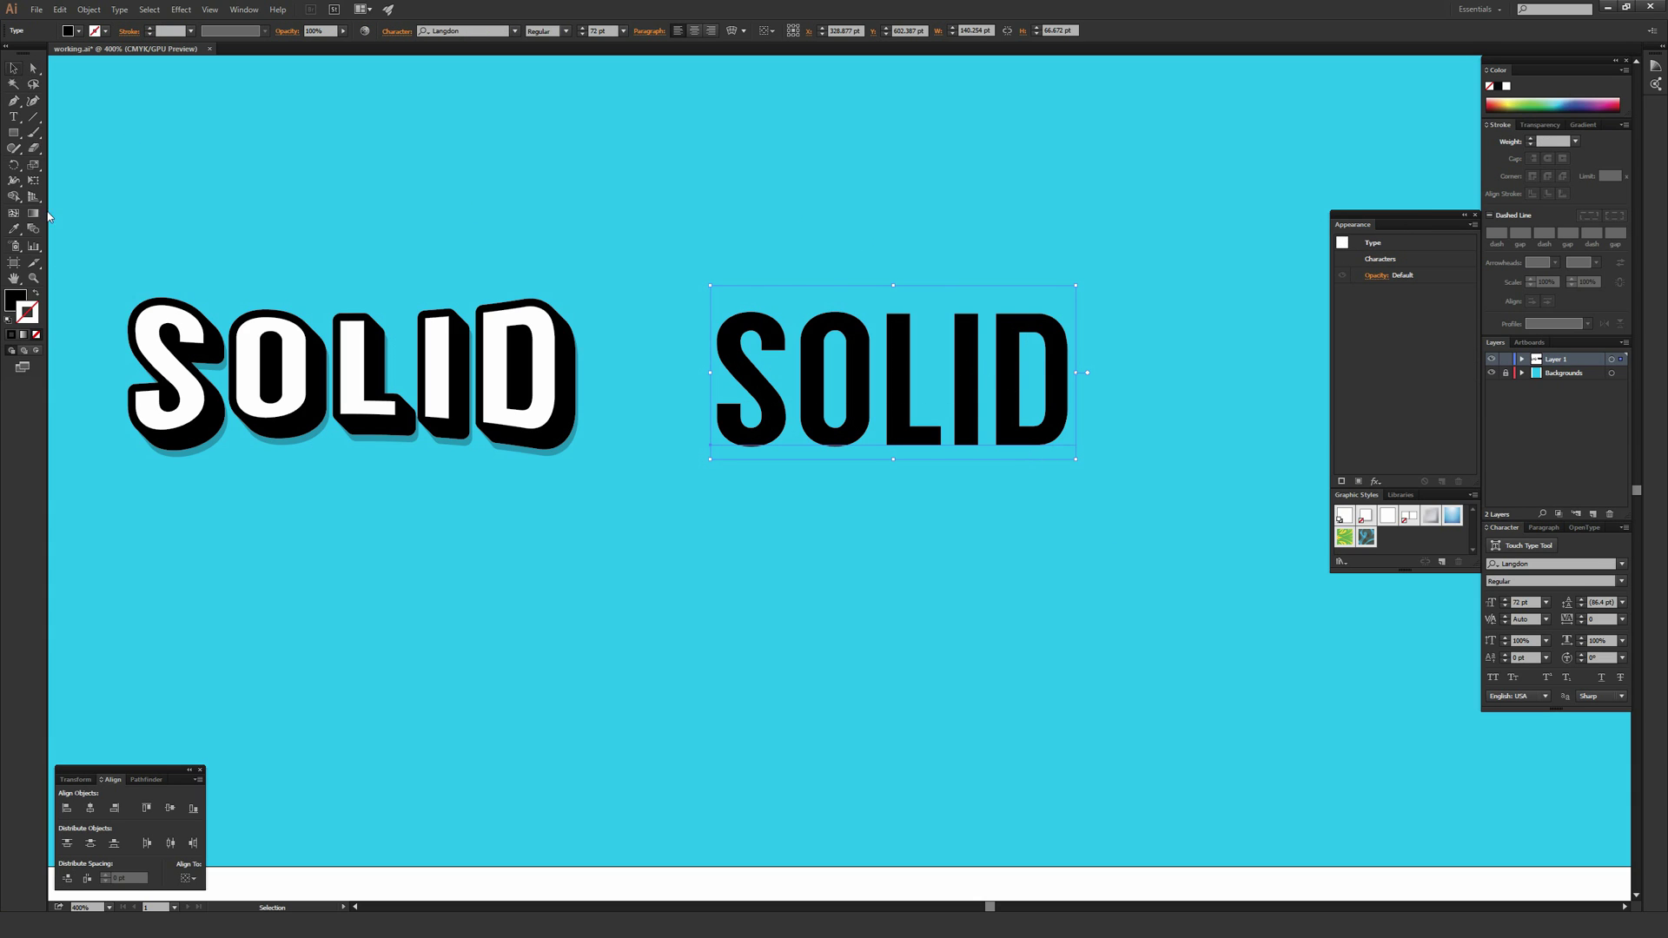
click(17, 299)
click(37, 338)
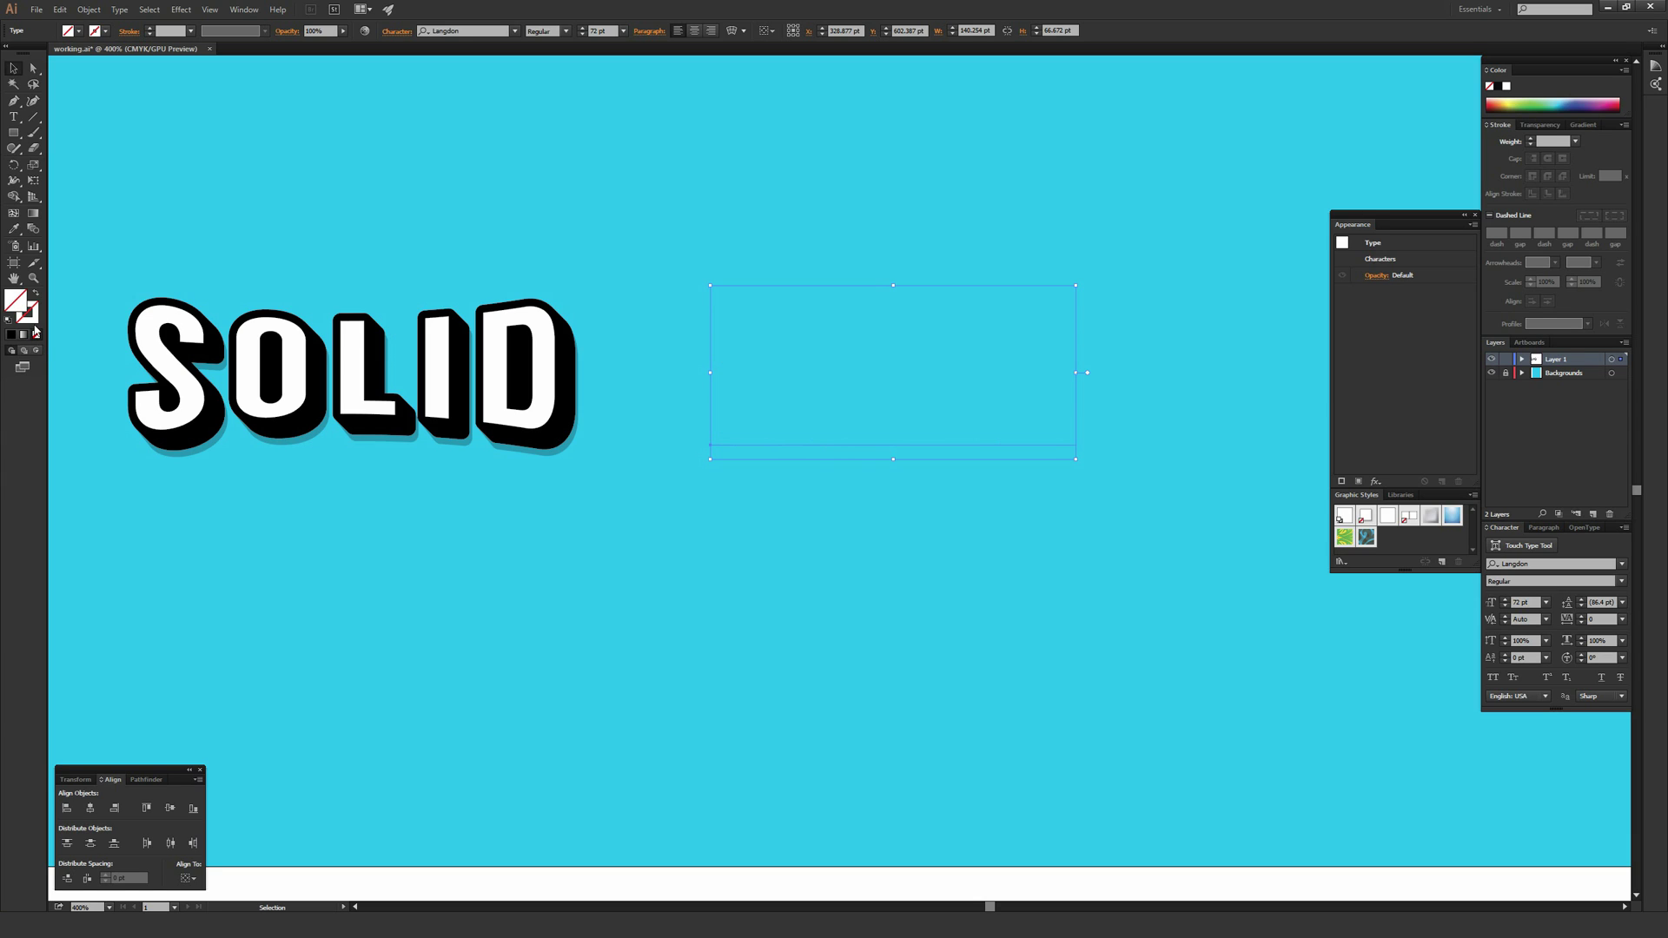
click(1359, 482)
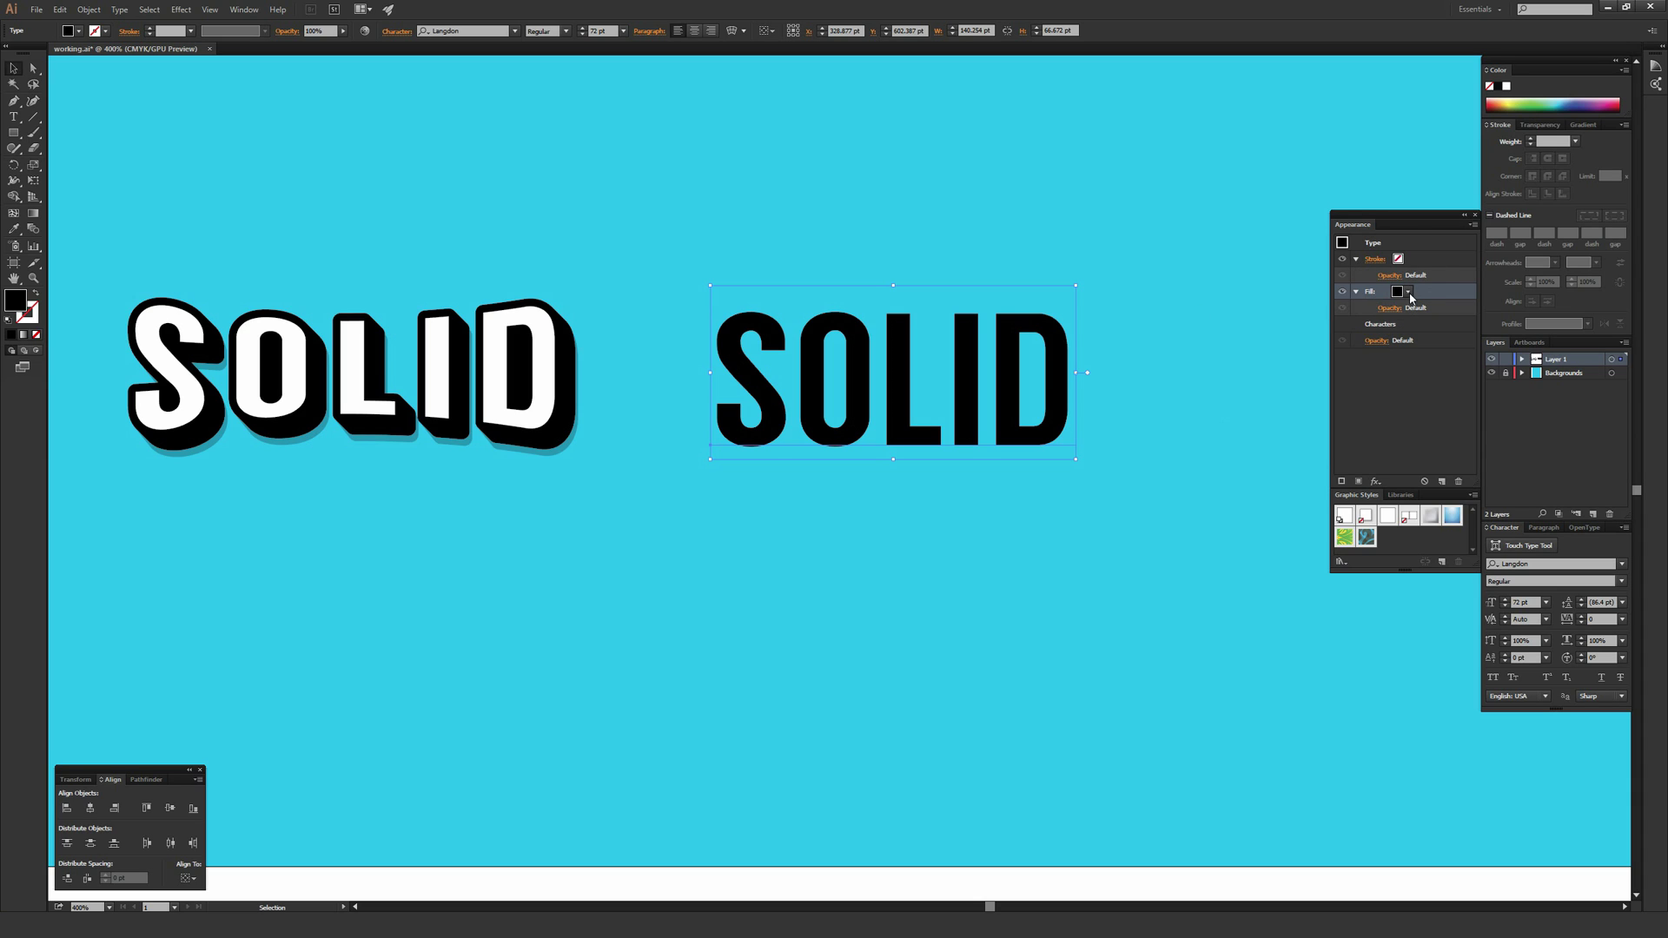
- Make the right SOLID's new fill White from the swatches
click(1420, 262)
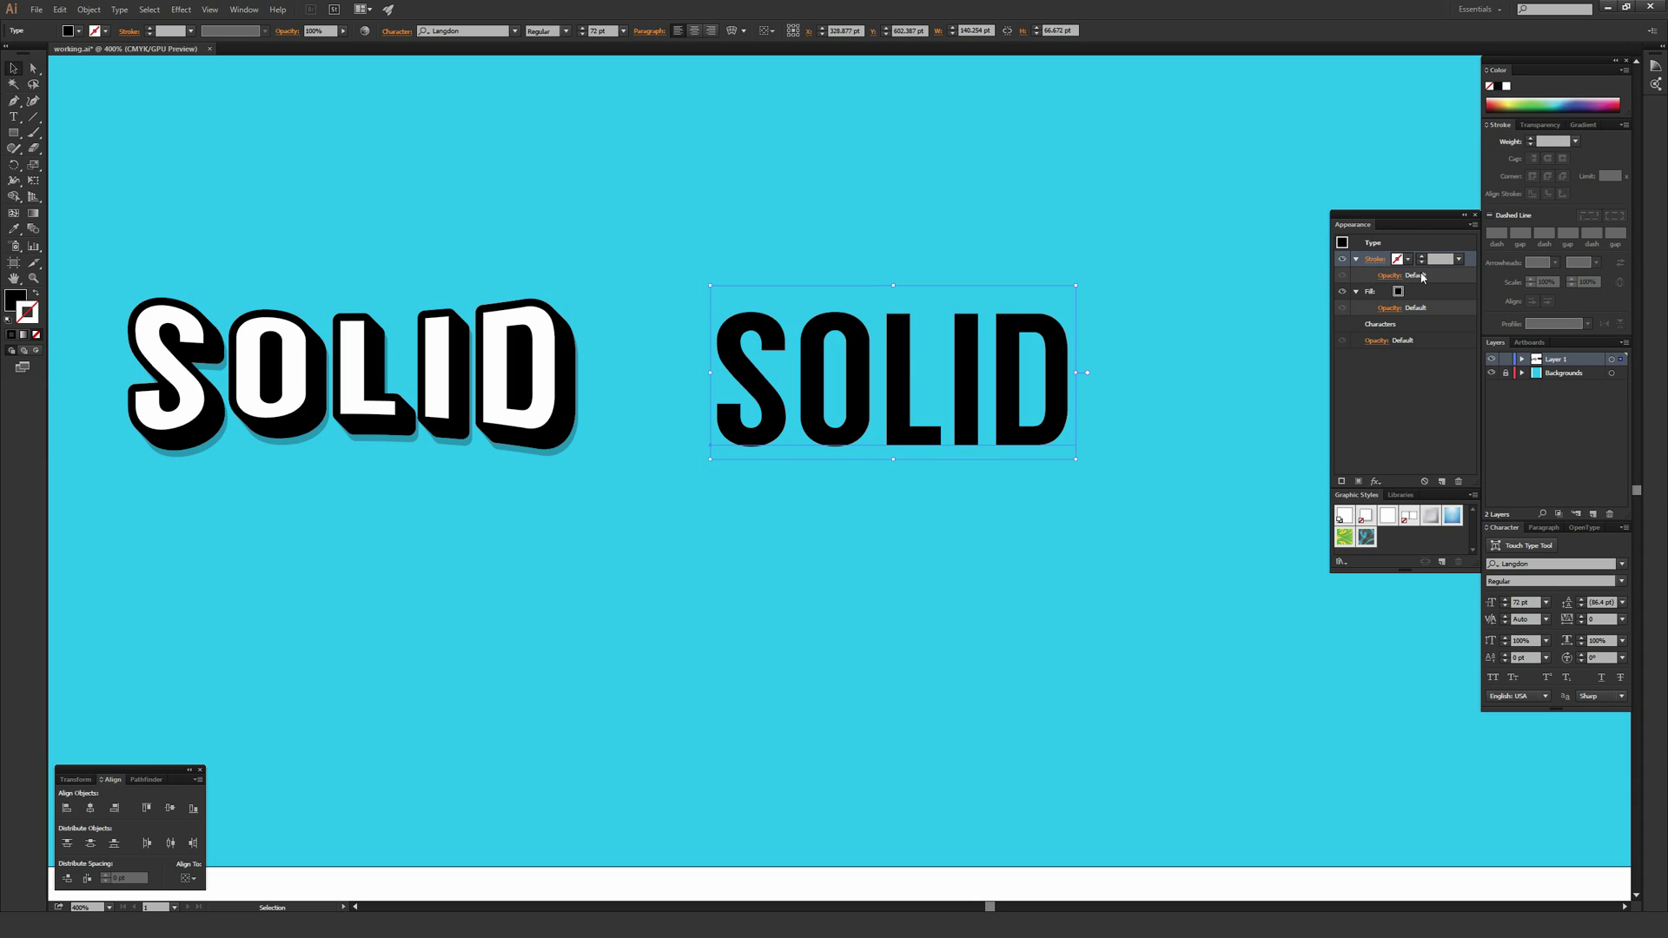
click(1424, 291)
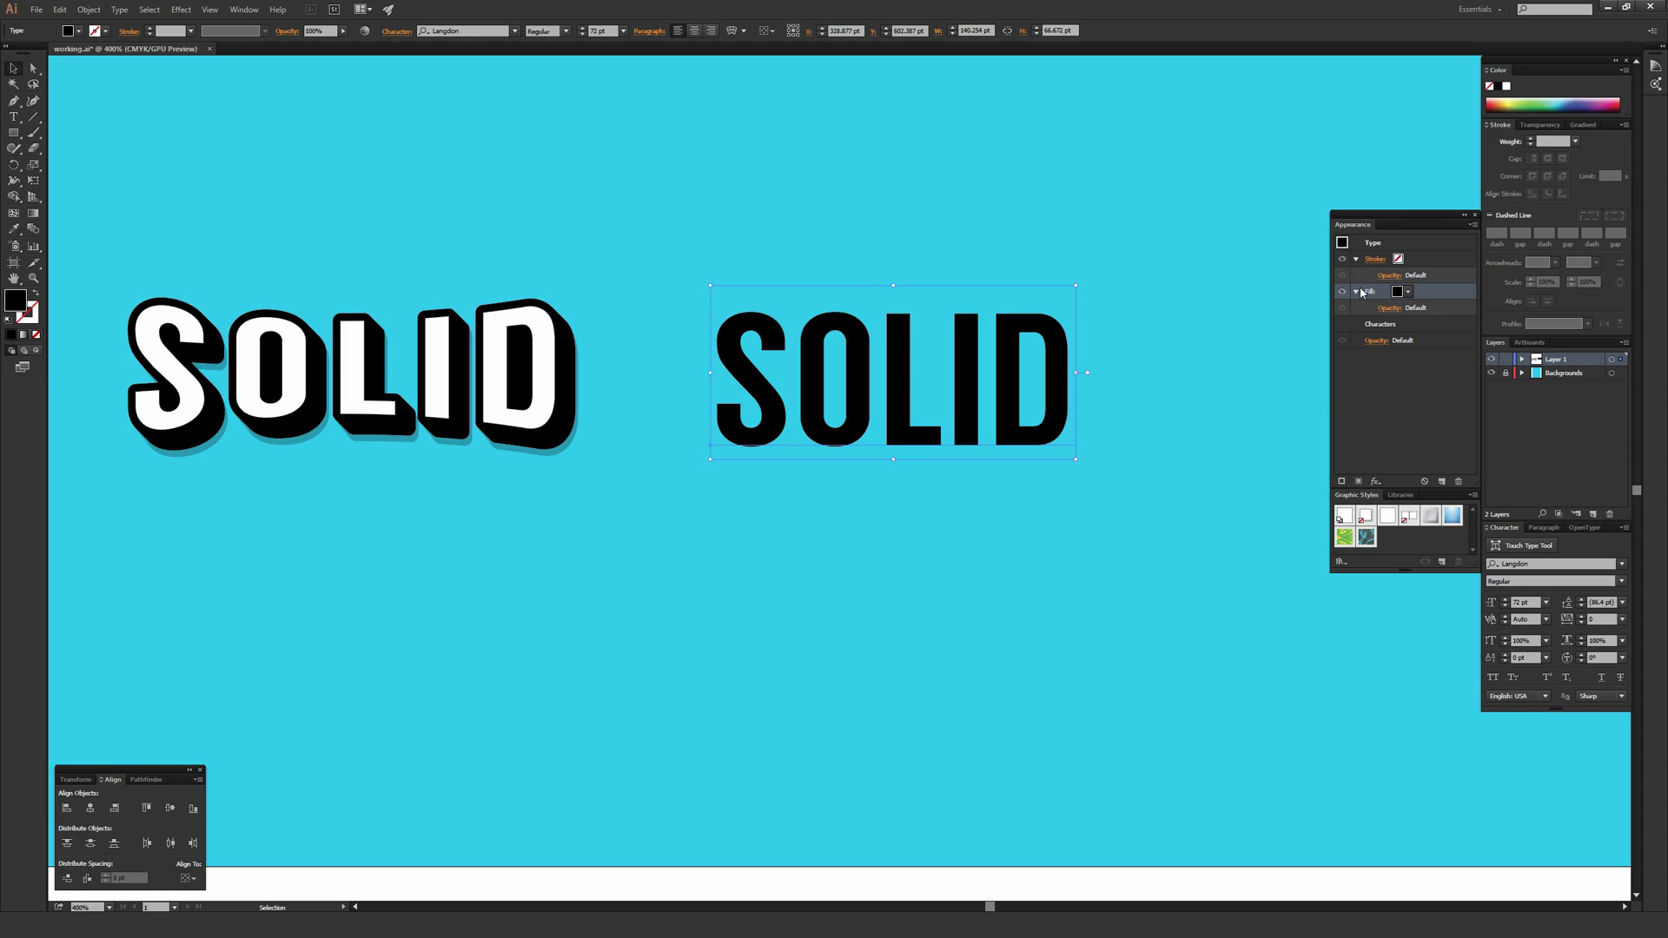
click(1408, 295)
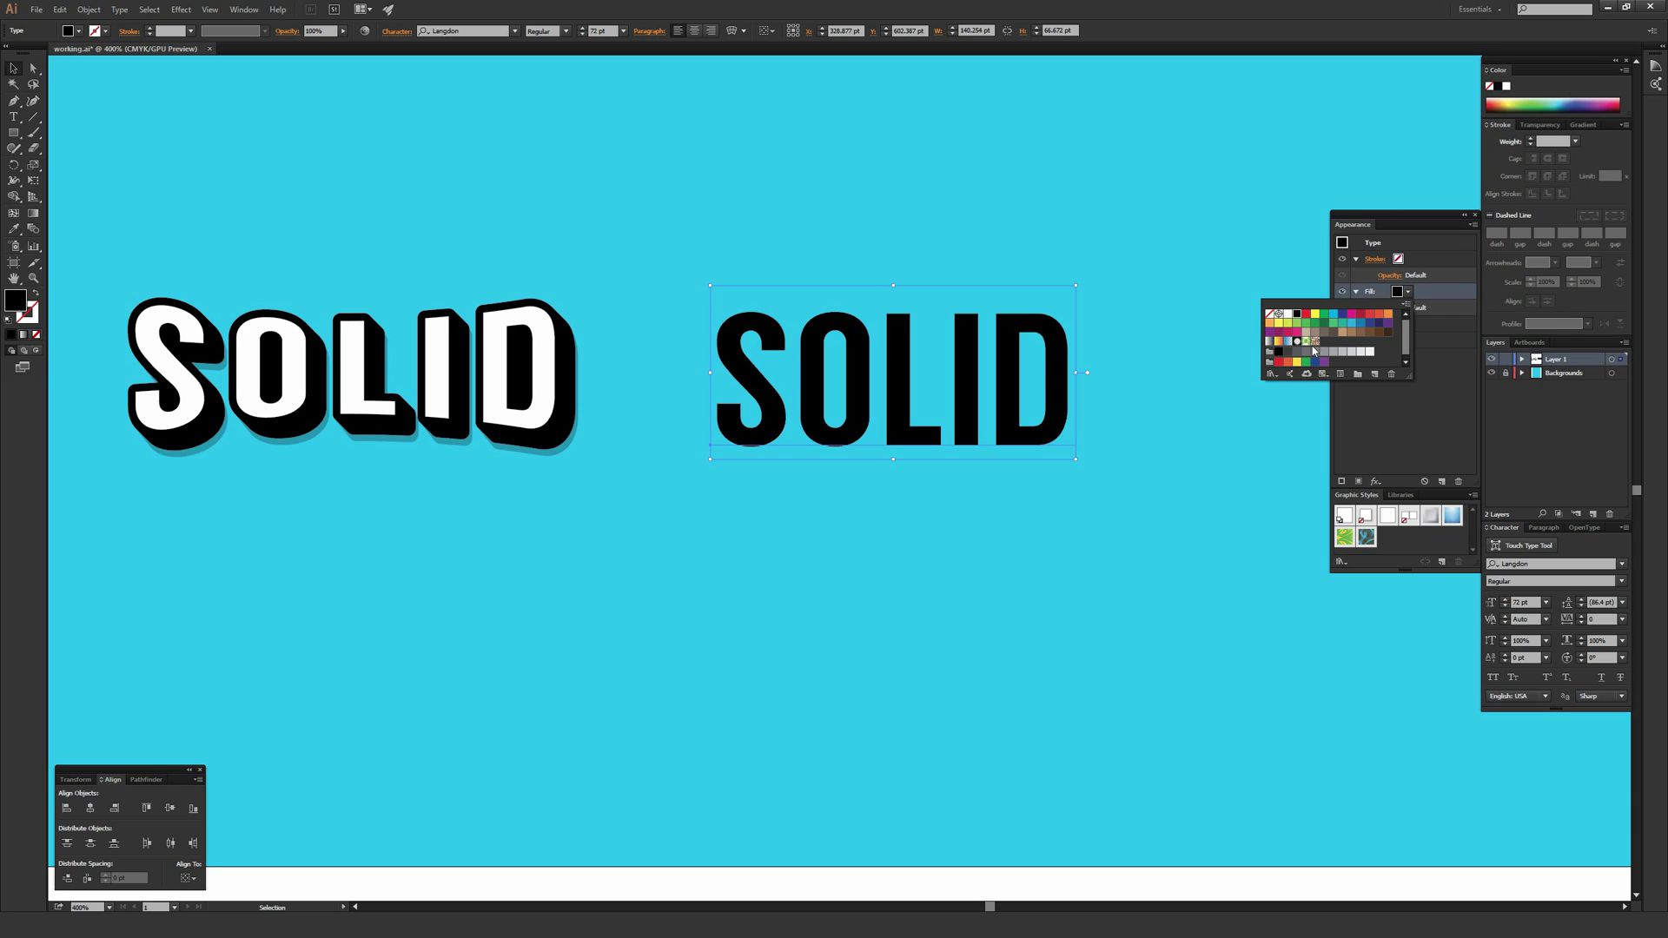
click(1273, 376)
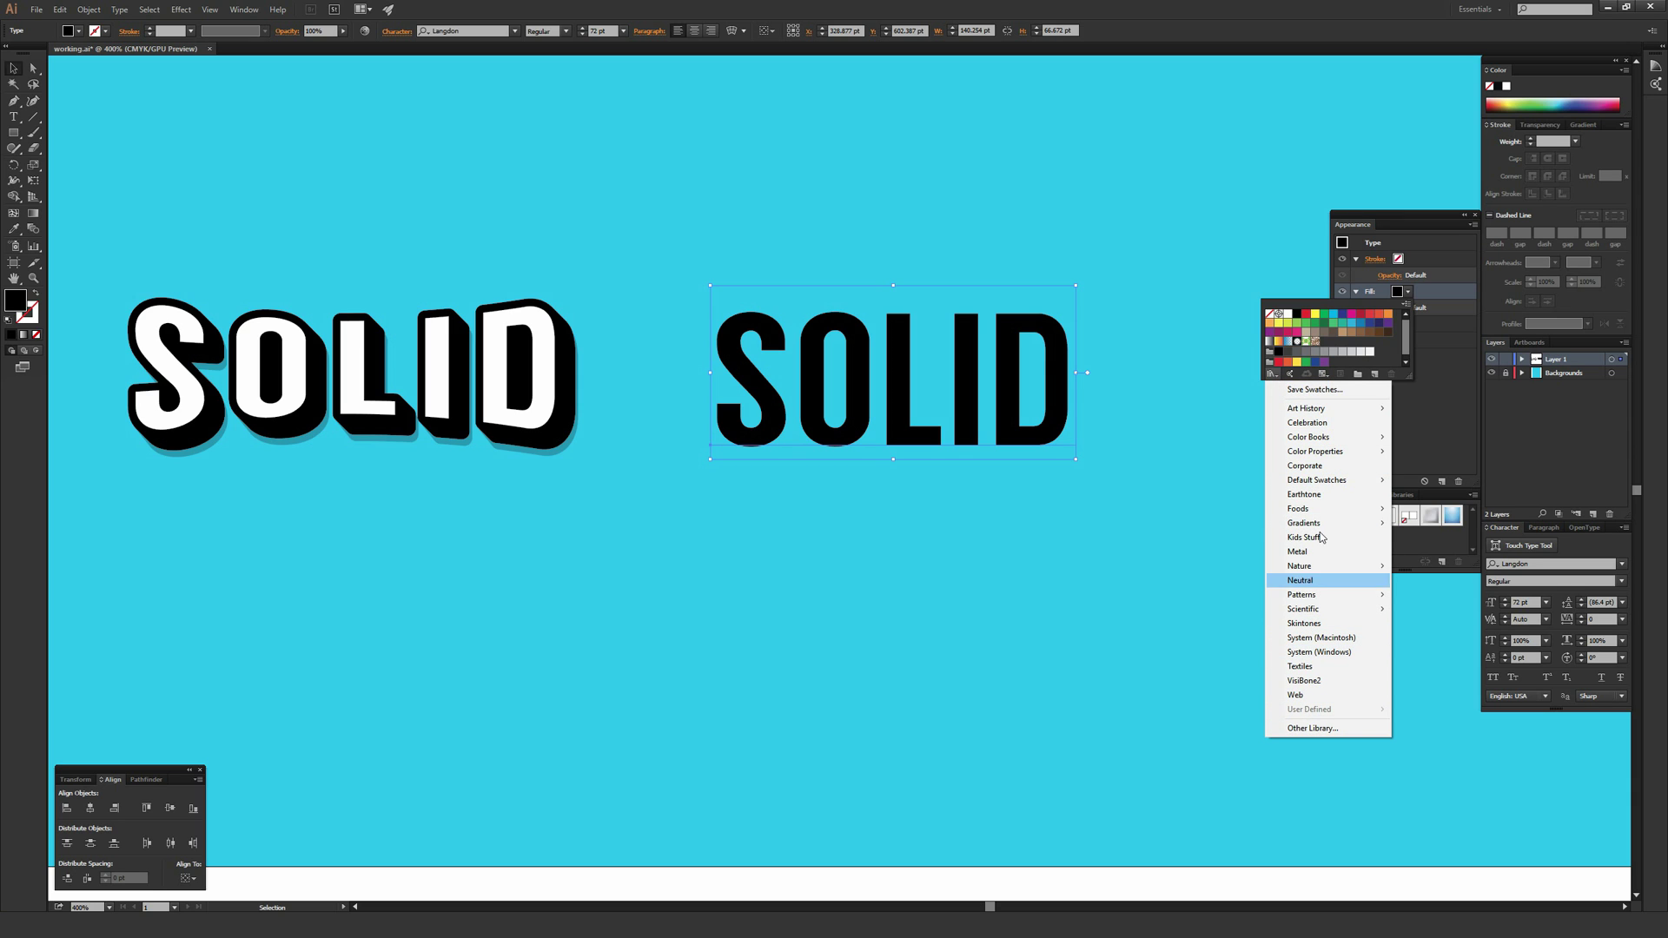
click(1393, 355)
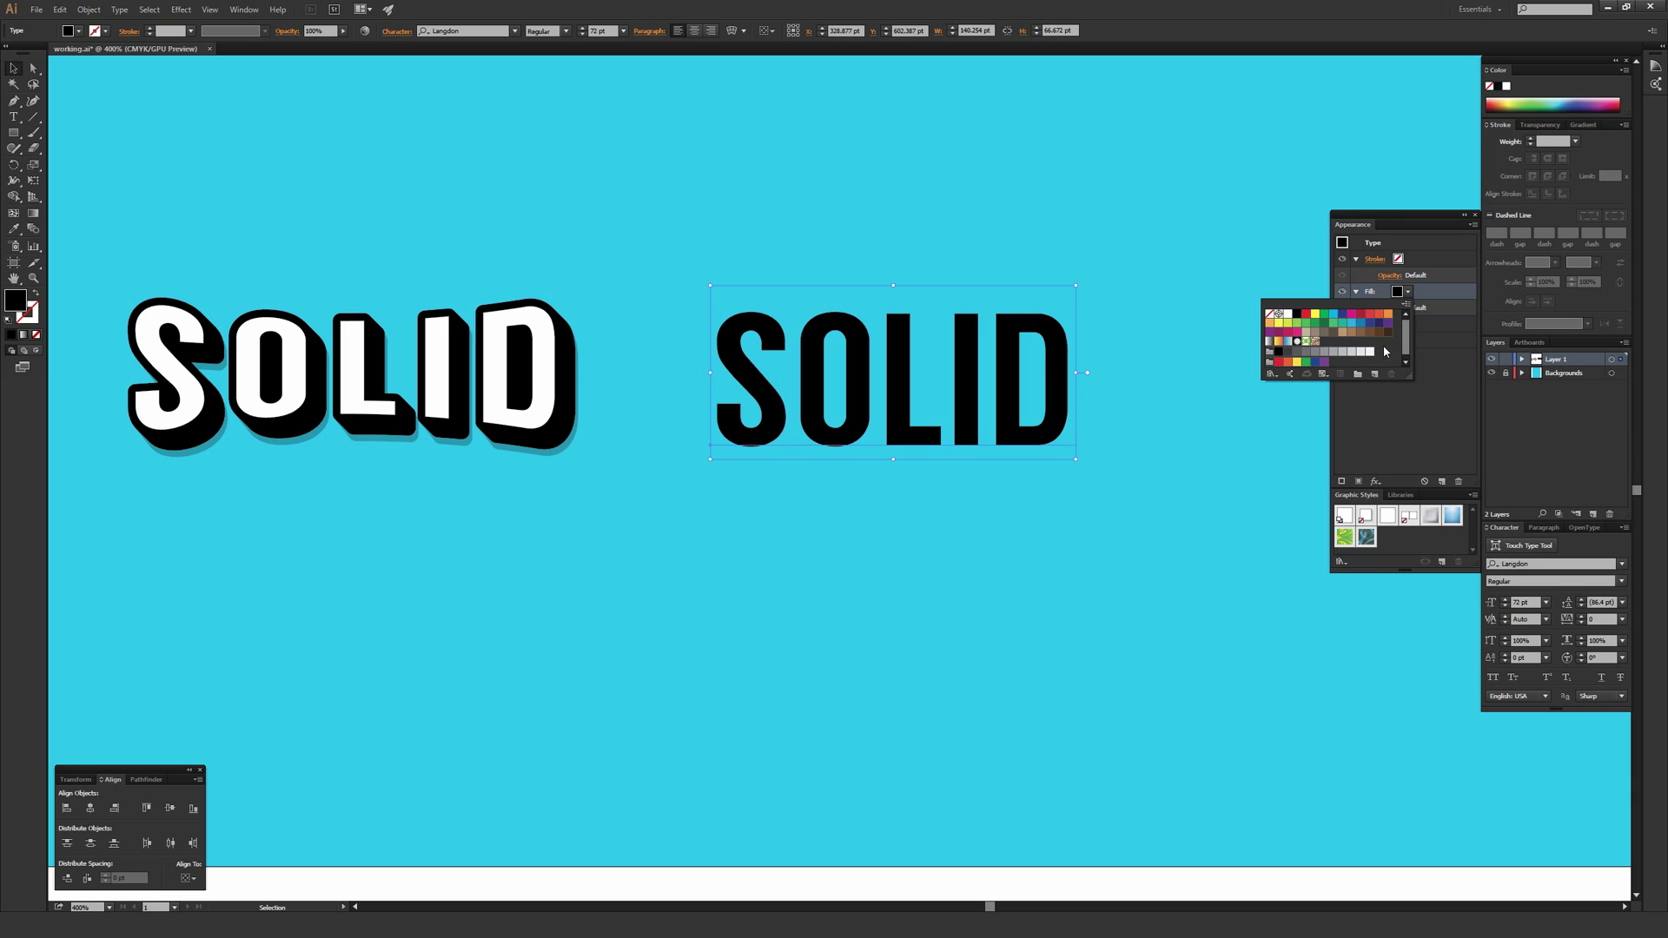
click(1289, 316)
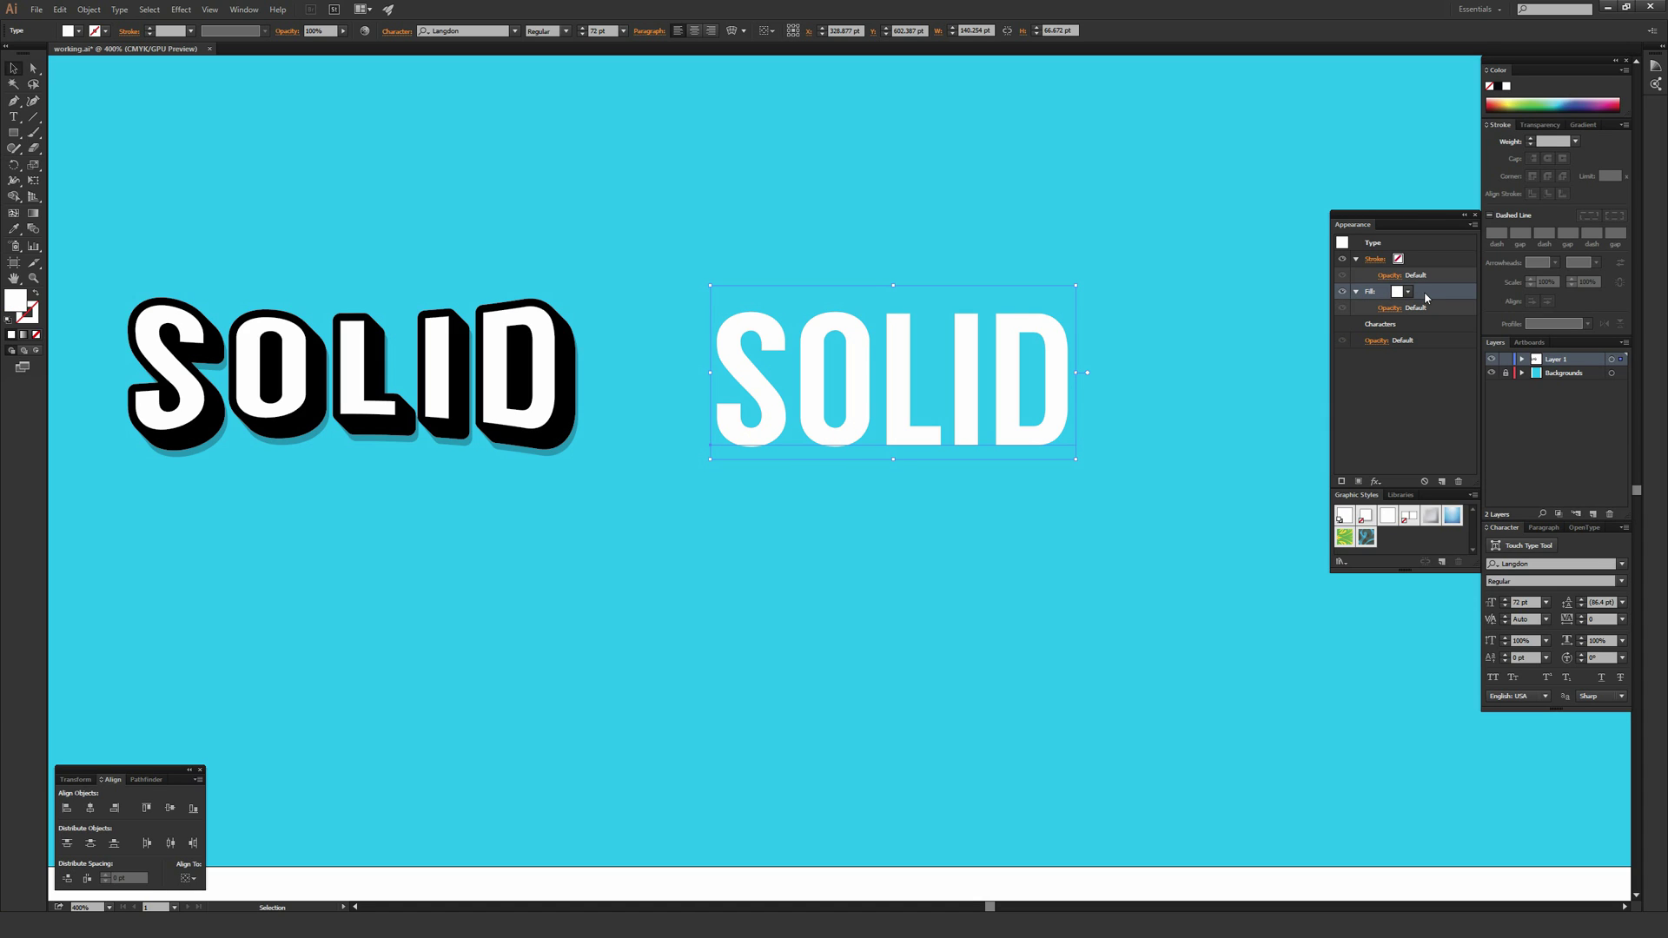
- Try a tinted fill colour, revert to White, and add a new stroke
shift+click(1395, 297)
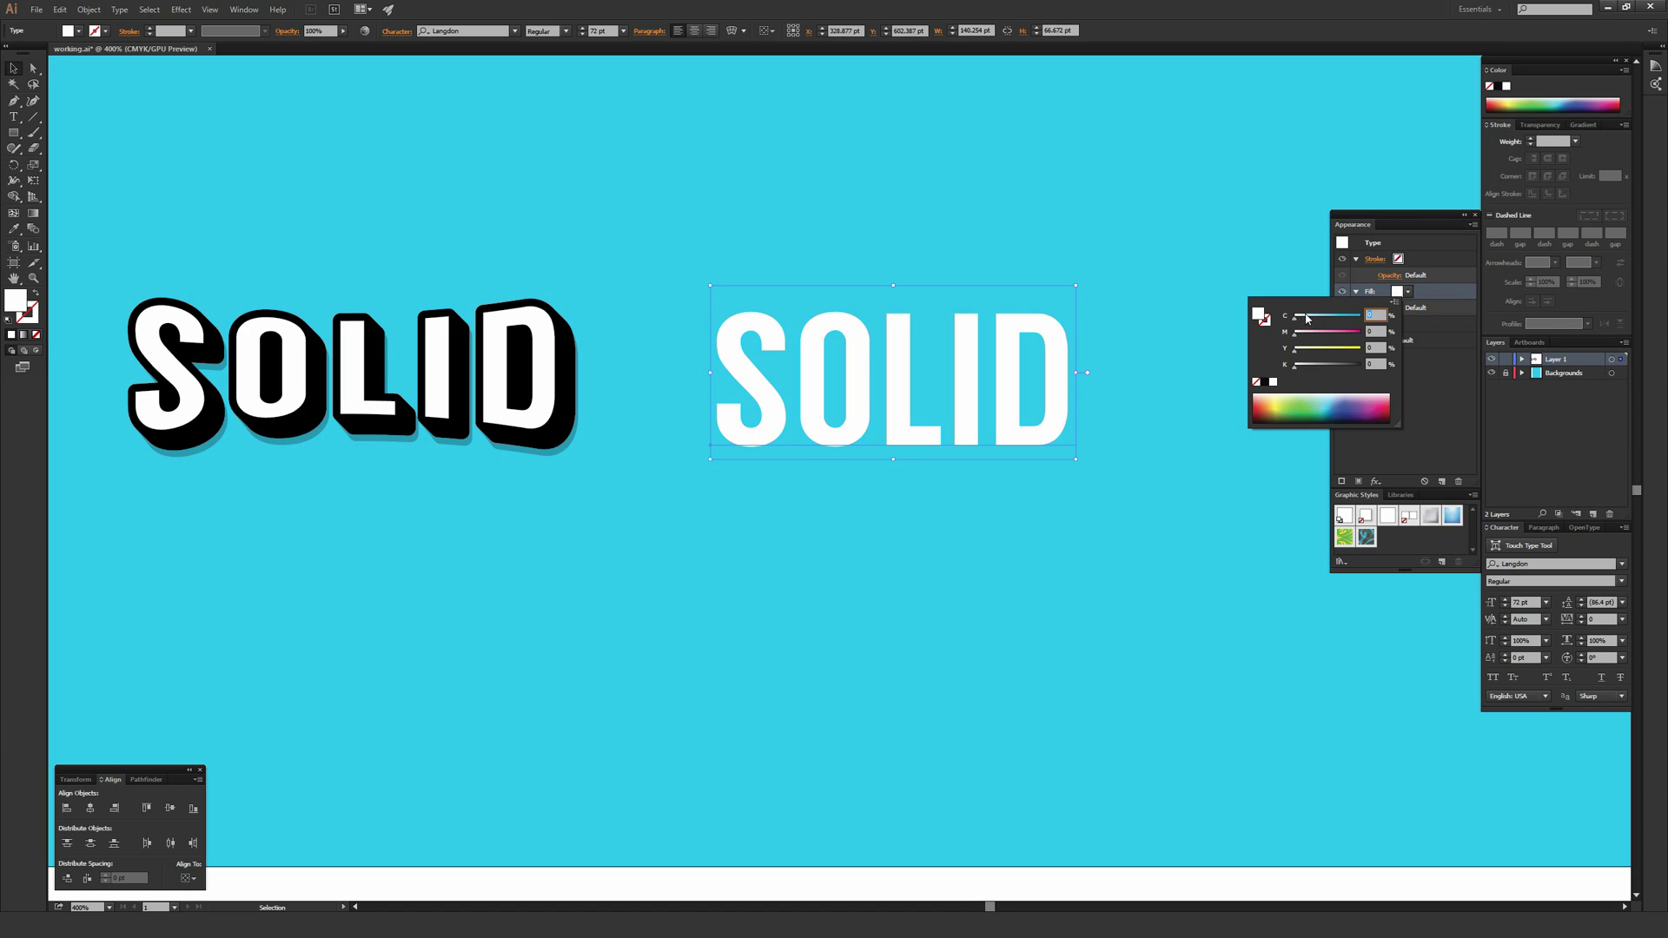
drag(1296, 319, 1331, 350)
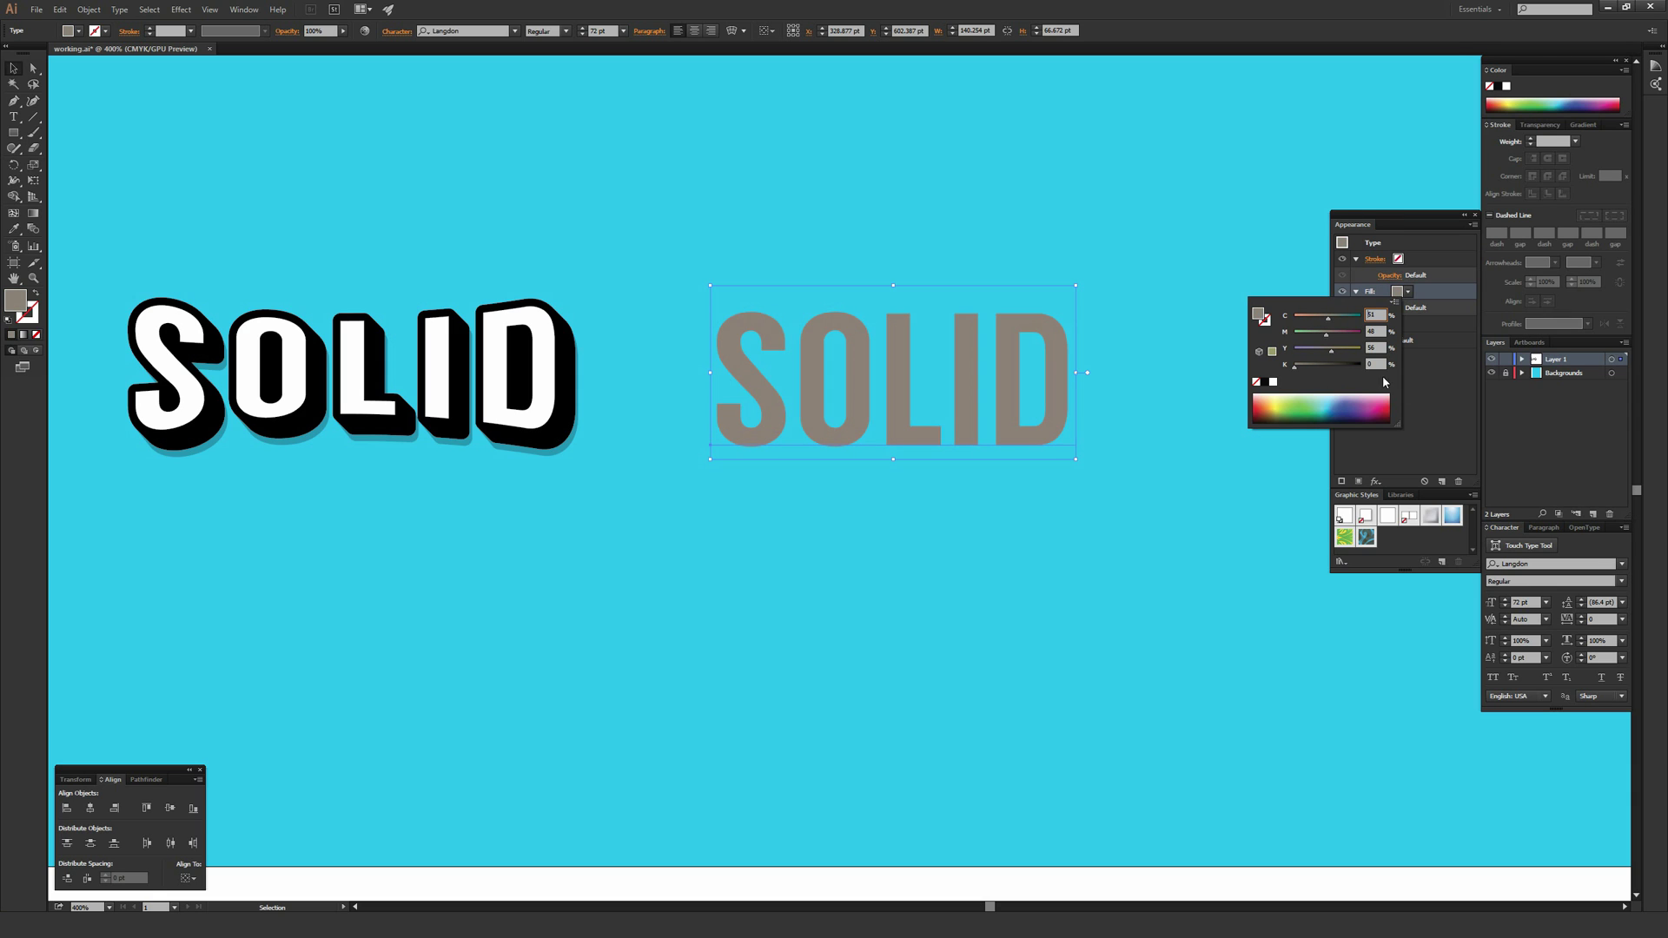
click(1273, 382)
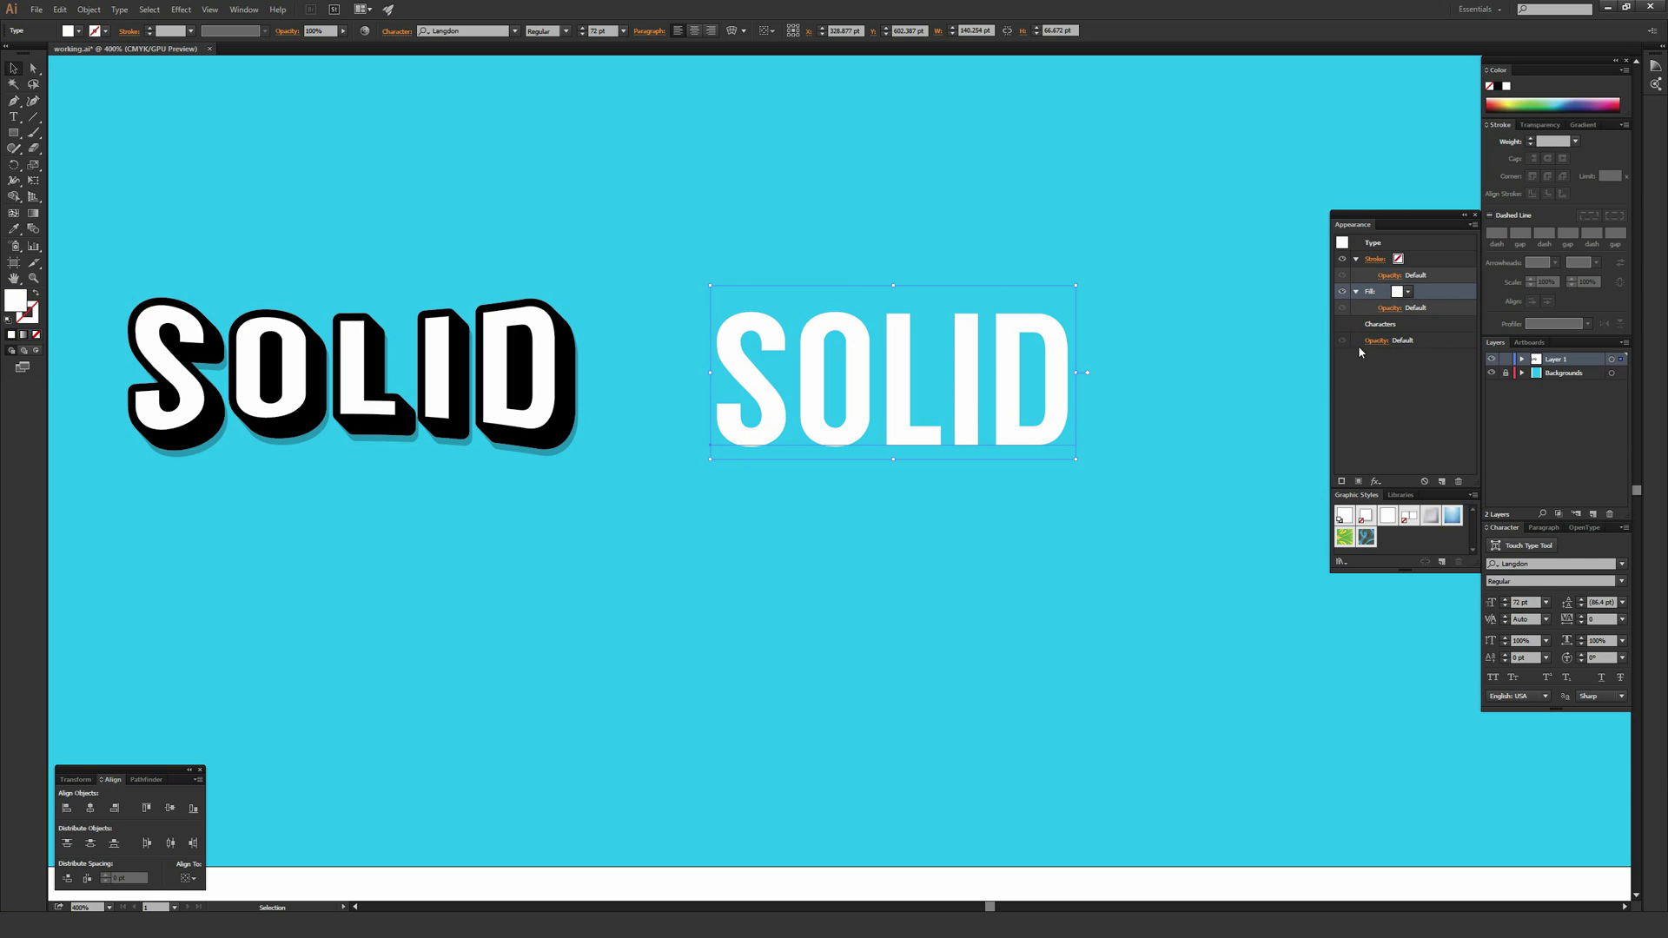
click(1394, 386)
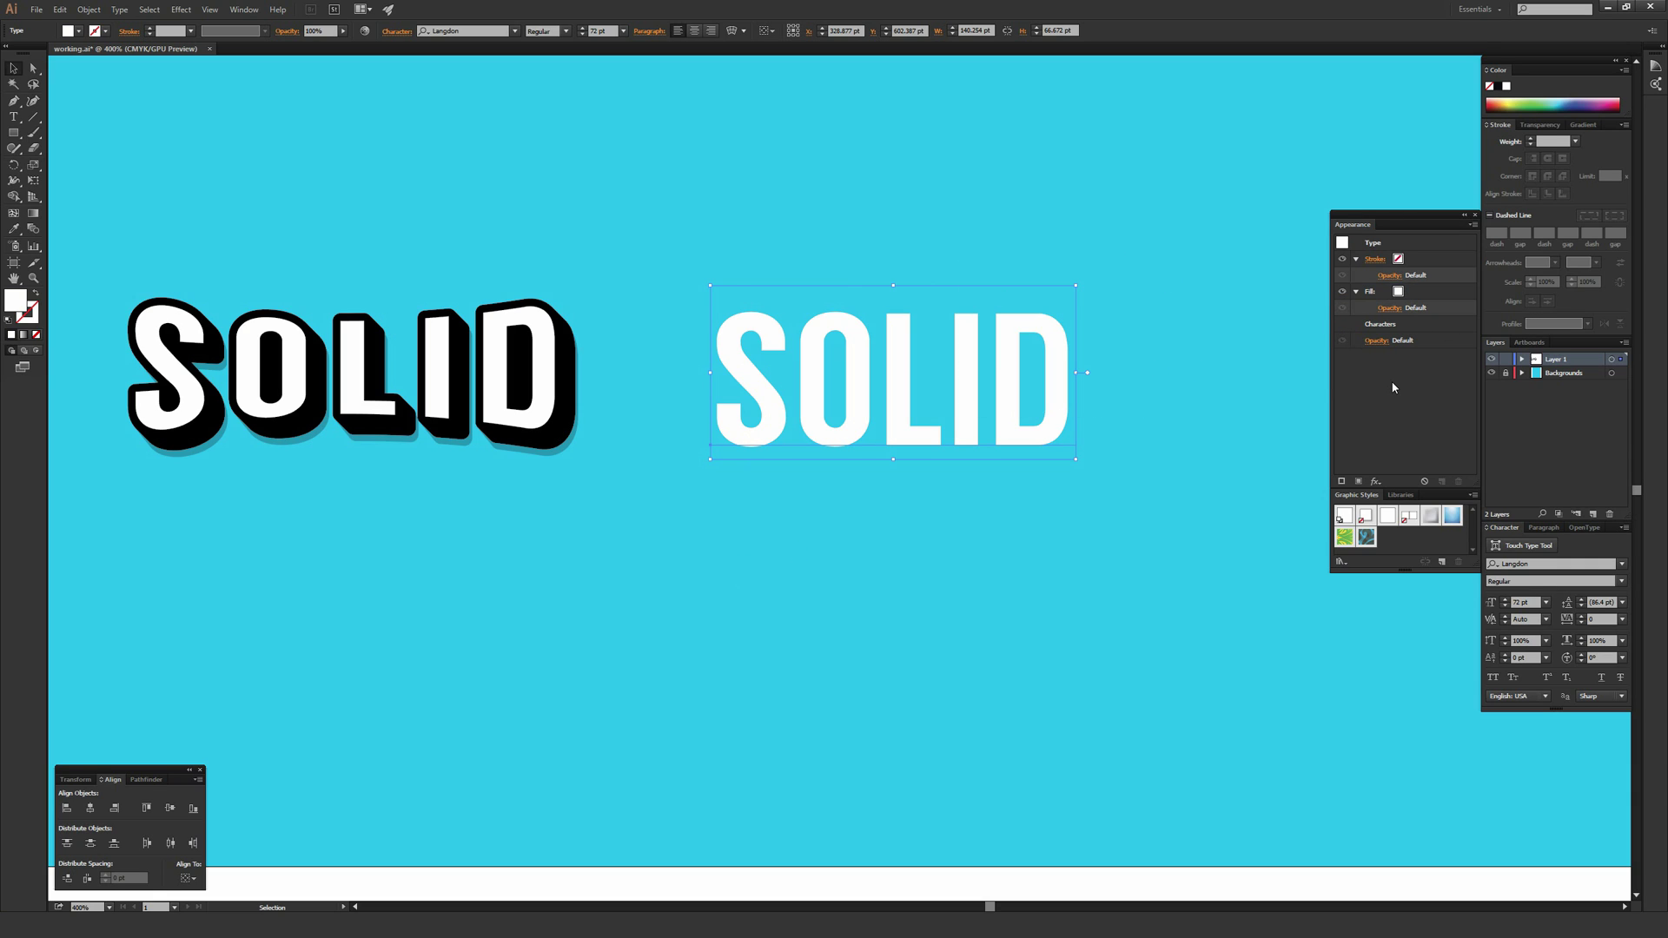
click(1340, 482)
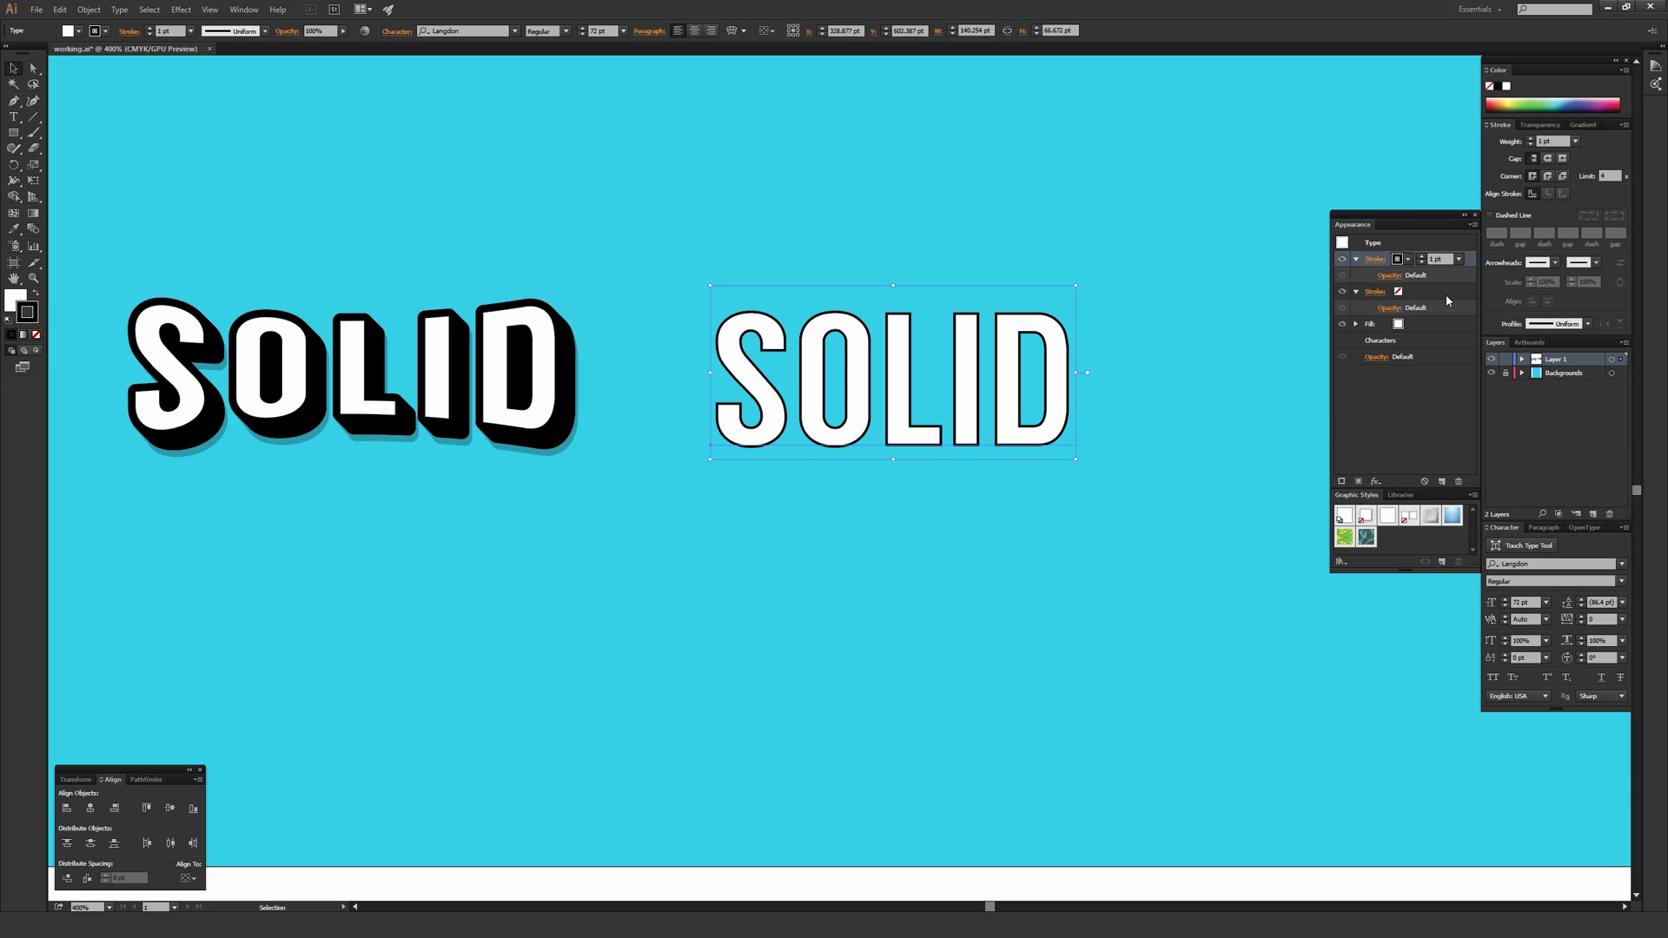
- Move the new stroke below the white fill and raise its weight to 6 pt
drag(1471, 259, 1456, 340)
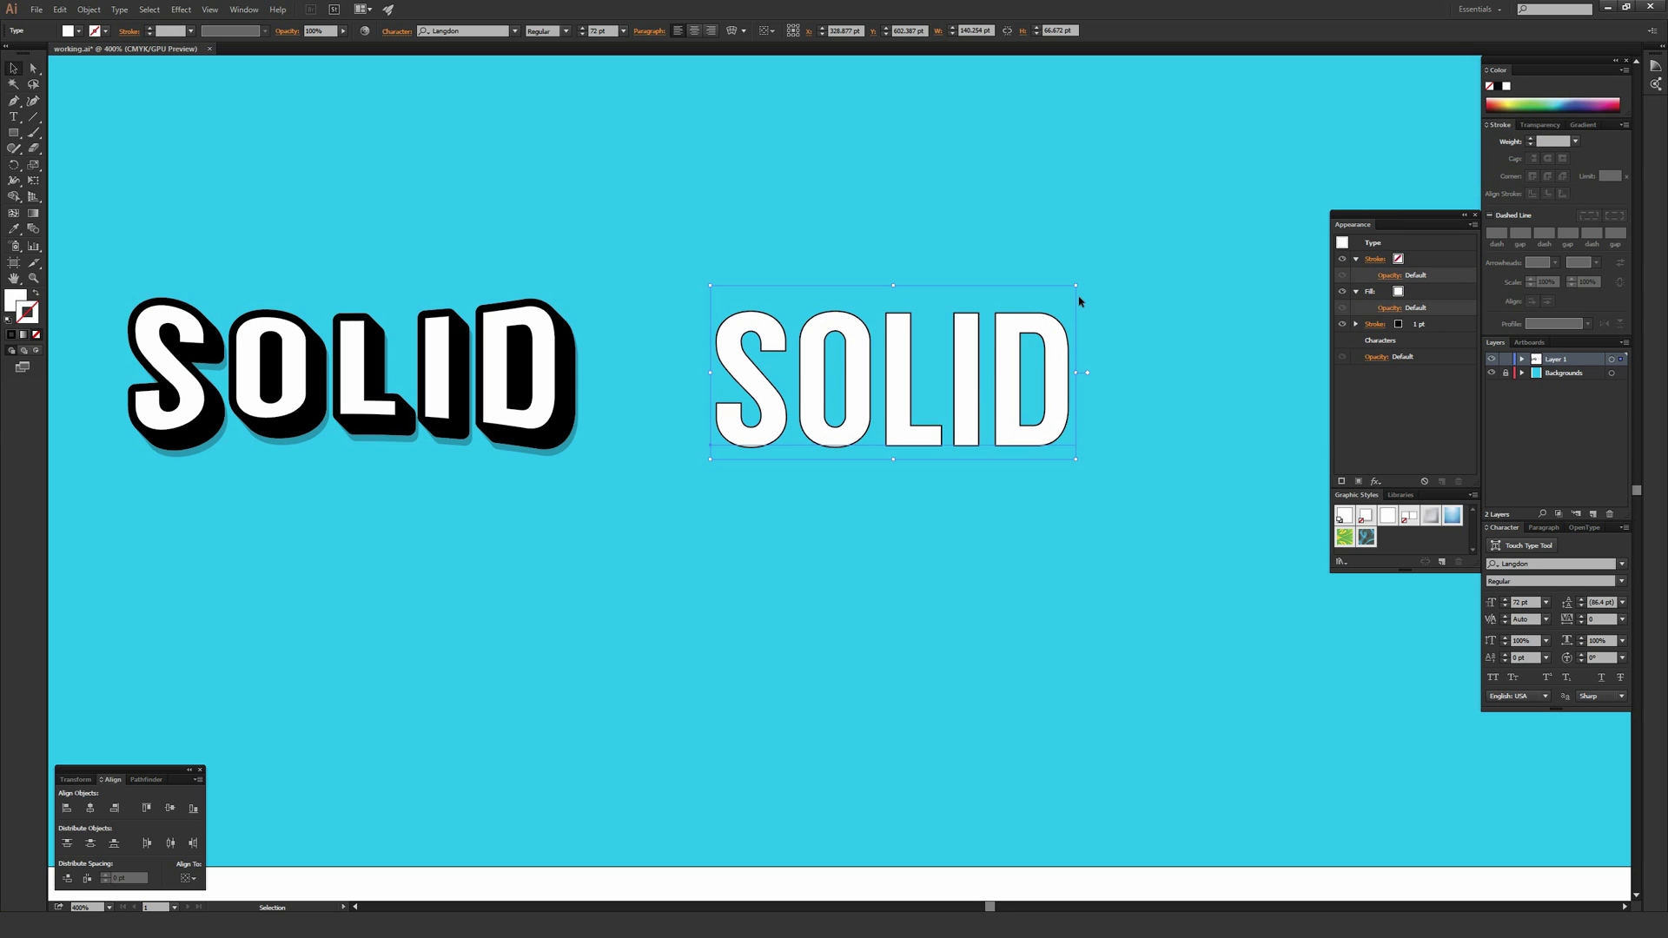
click(1439, 323)
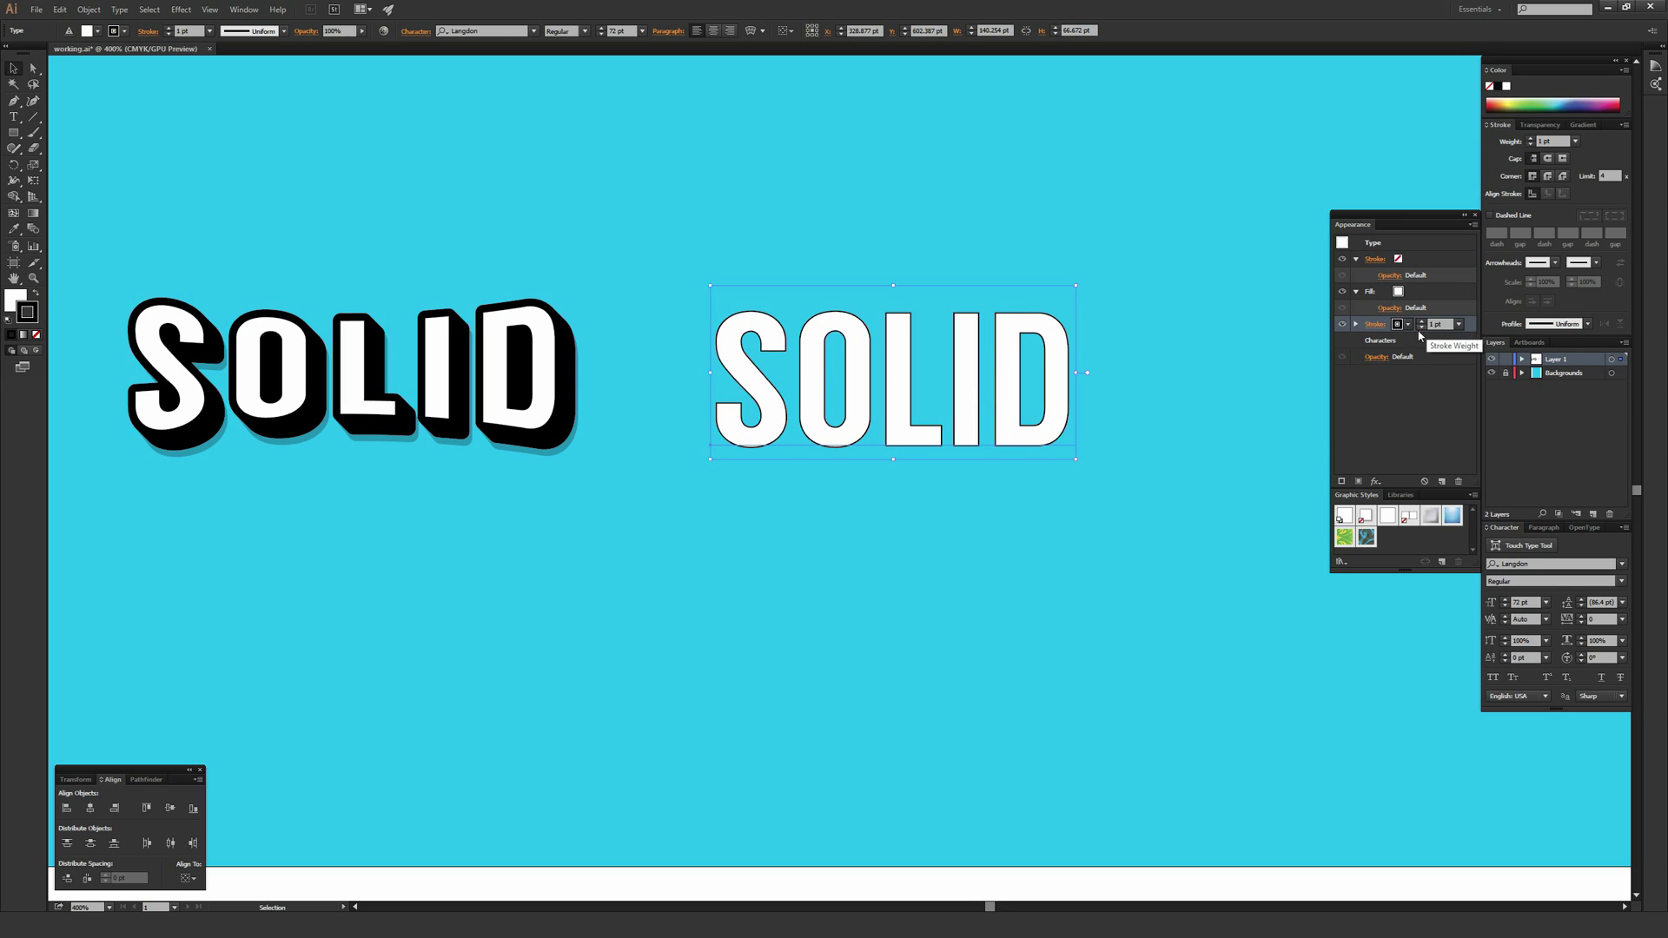
click(1422, 323)
click(1422, 323)
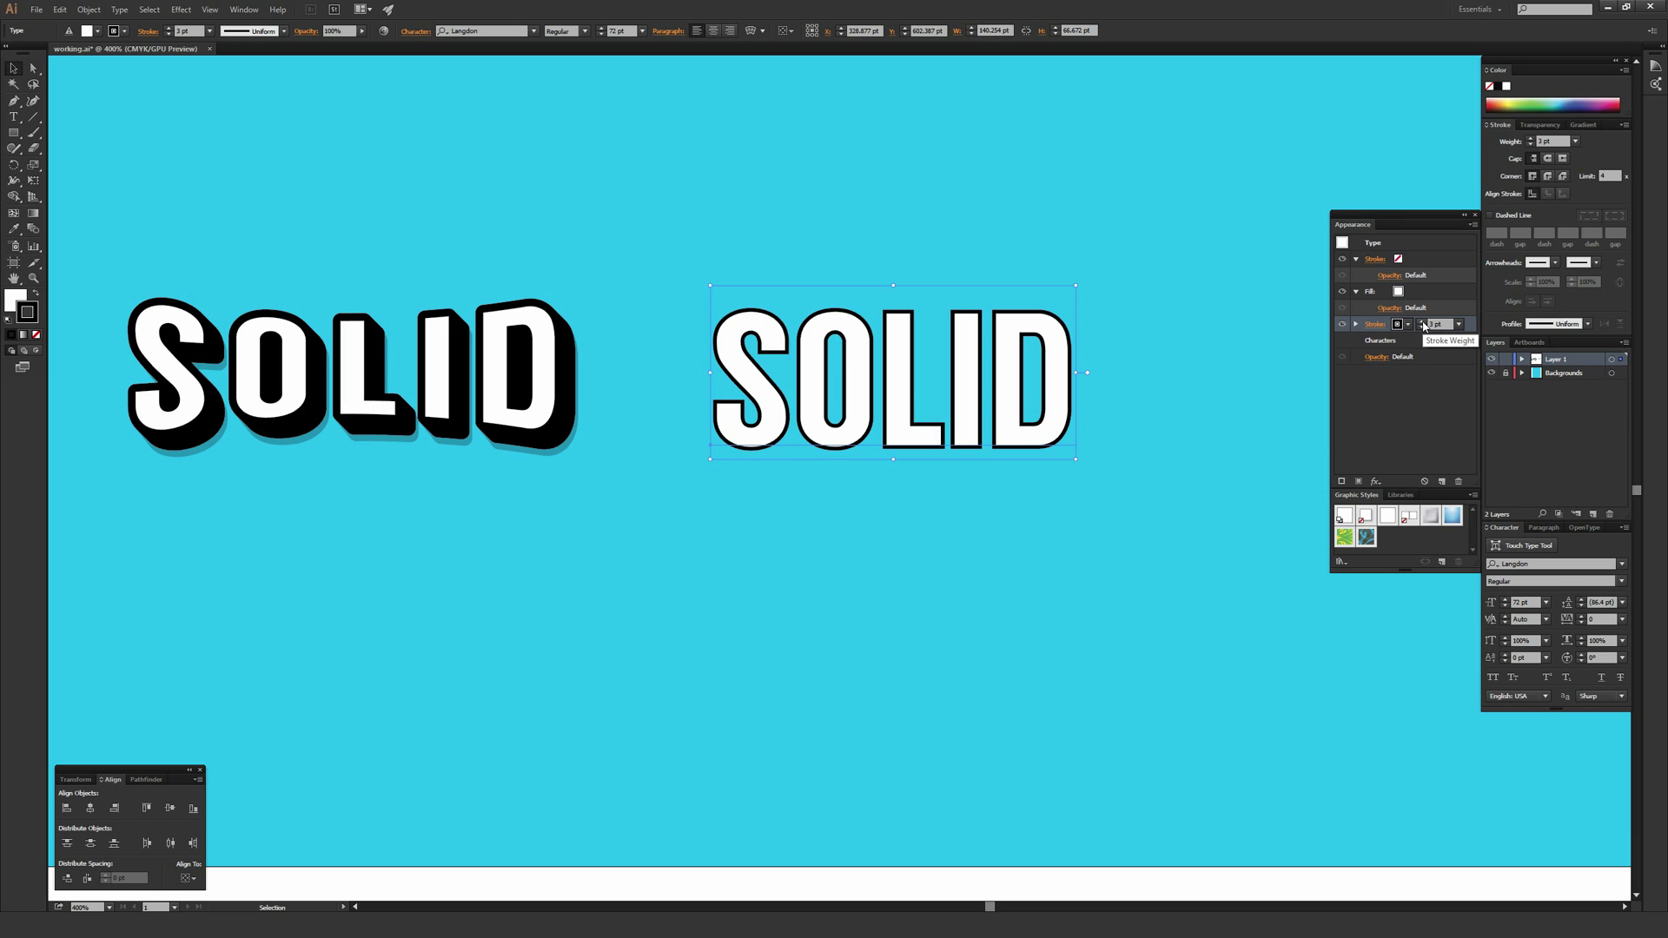
click(1423, 323)
click(1422, 323)
click(1422, 323)
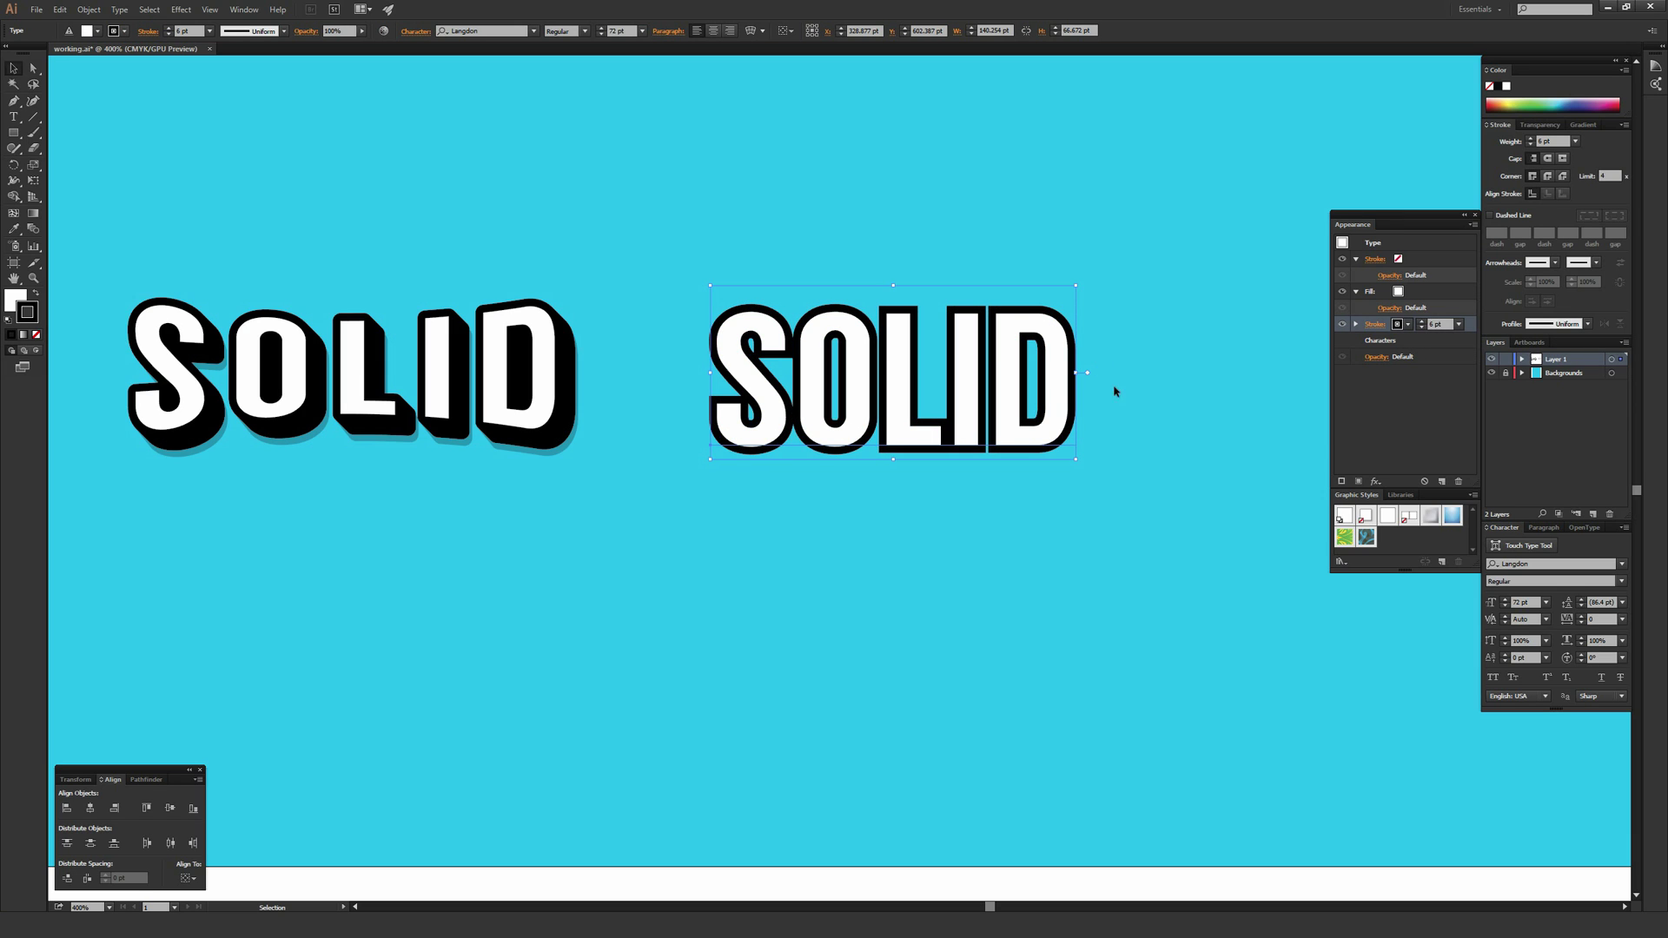
- Try red, green, teal and navy outline colours, then set the stroke back to black
click(1395, 325)
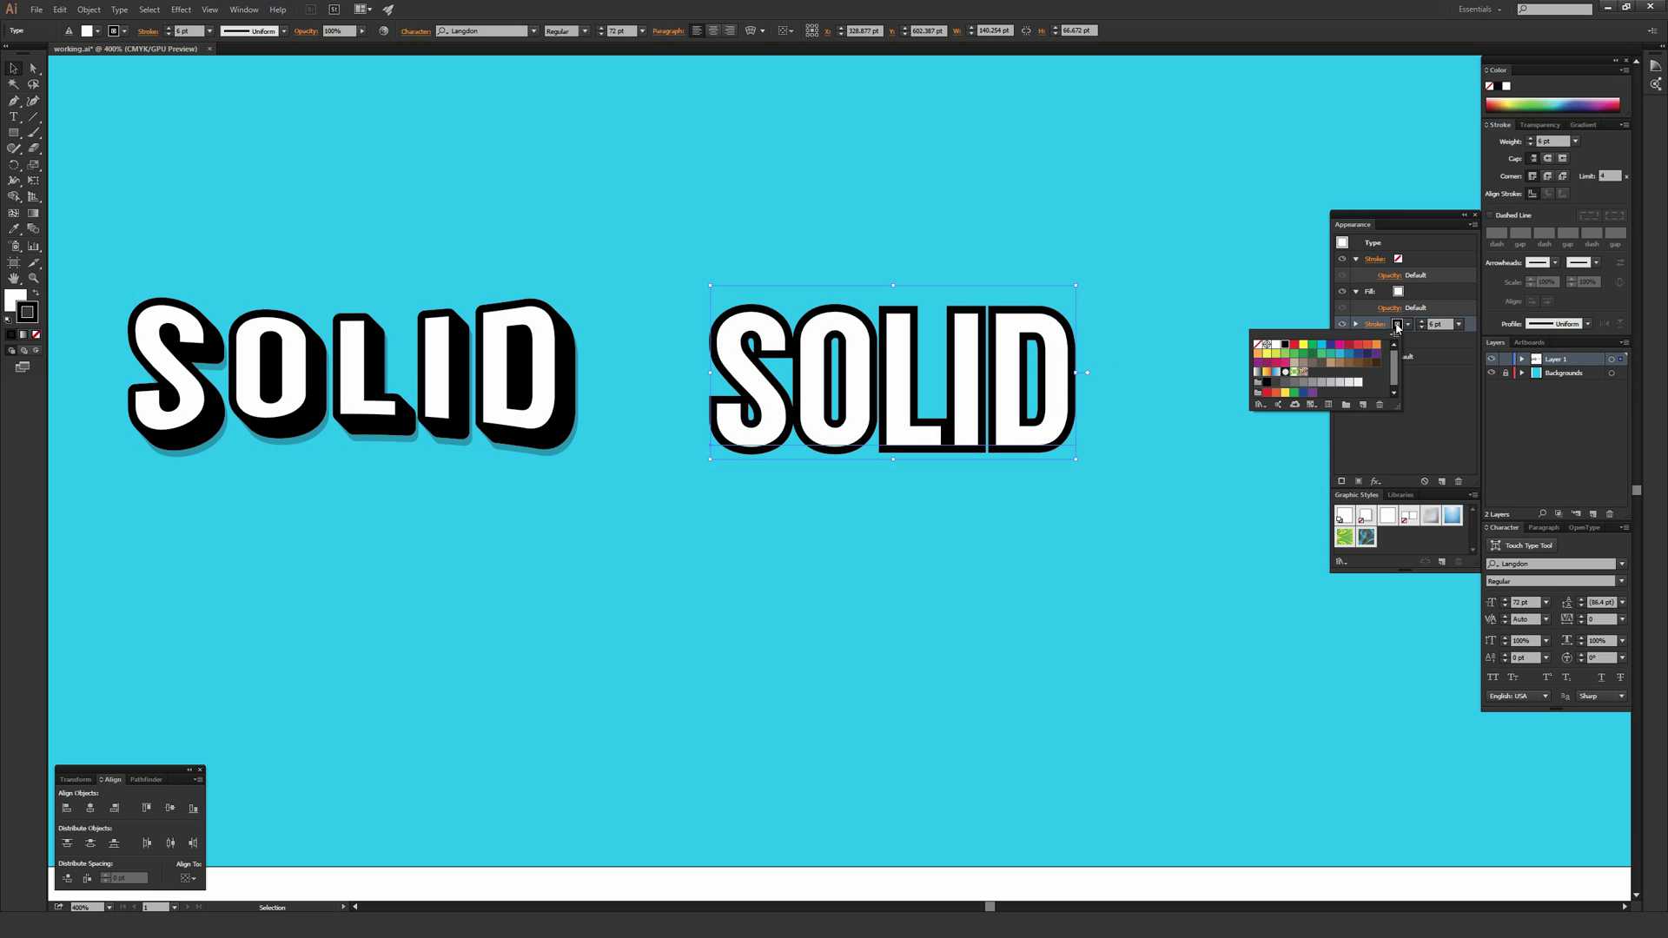
click(1293, 345)
click(1314, 349)
click(1330, 356)
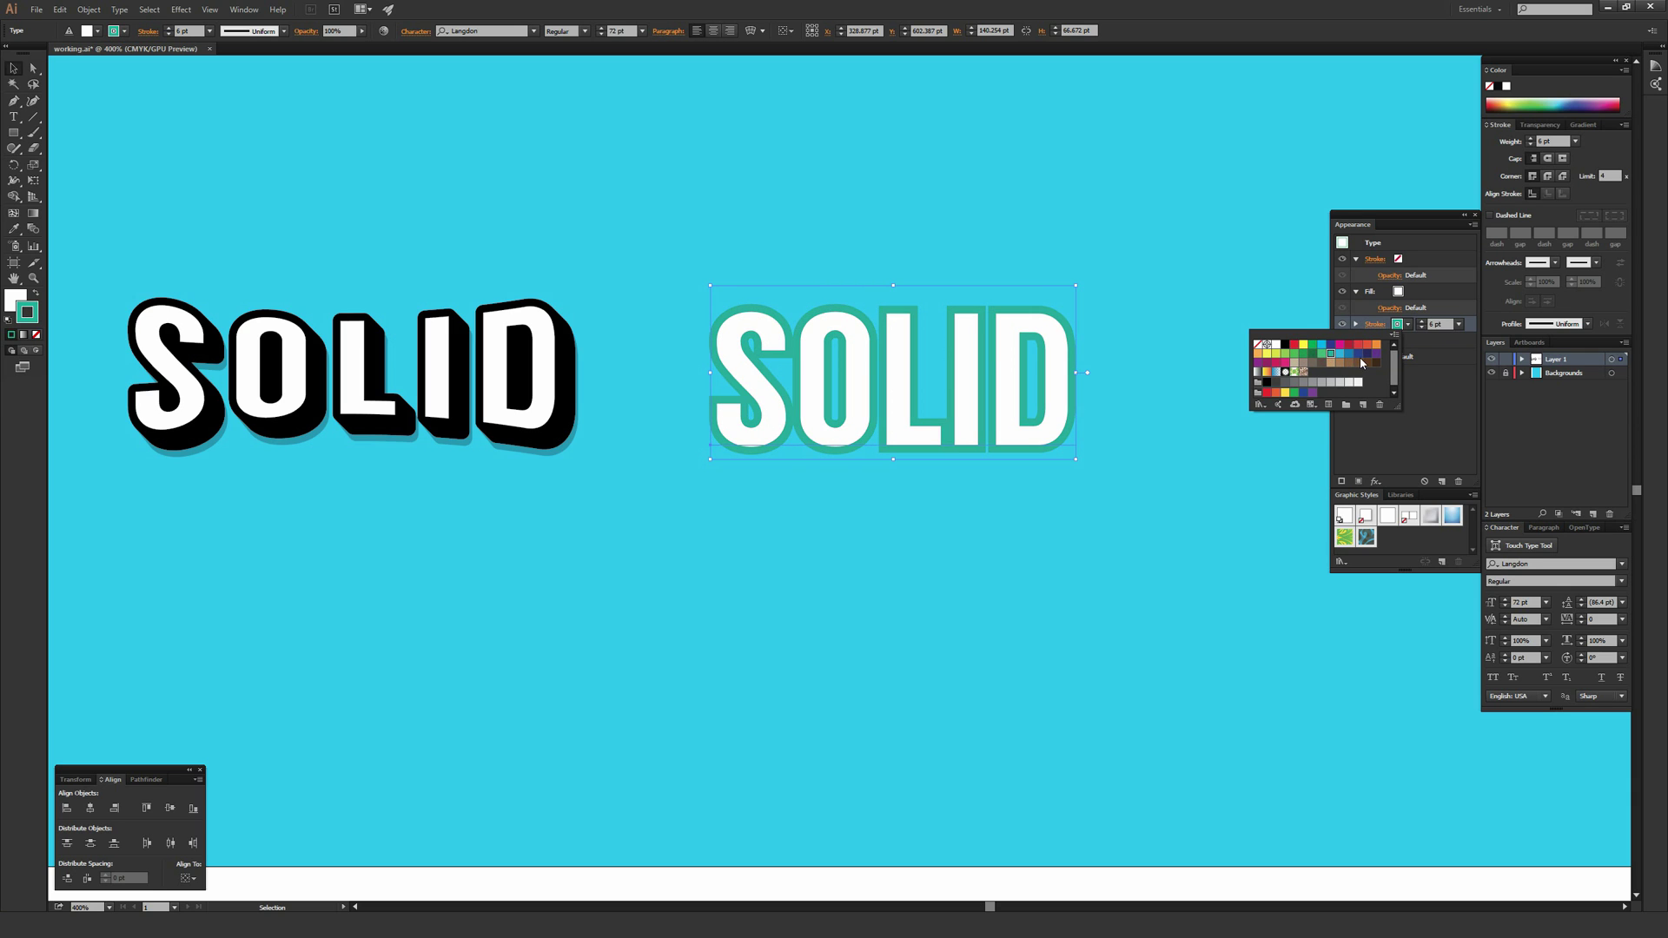
click(1365, 354)
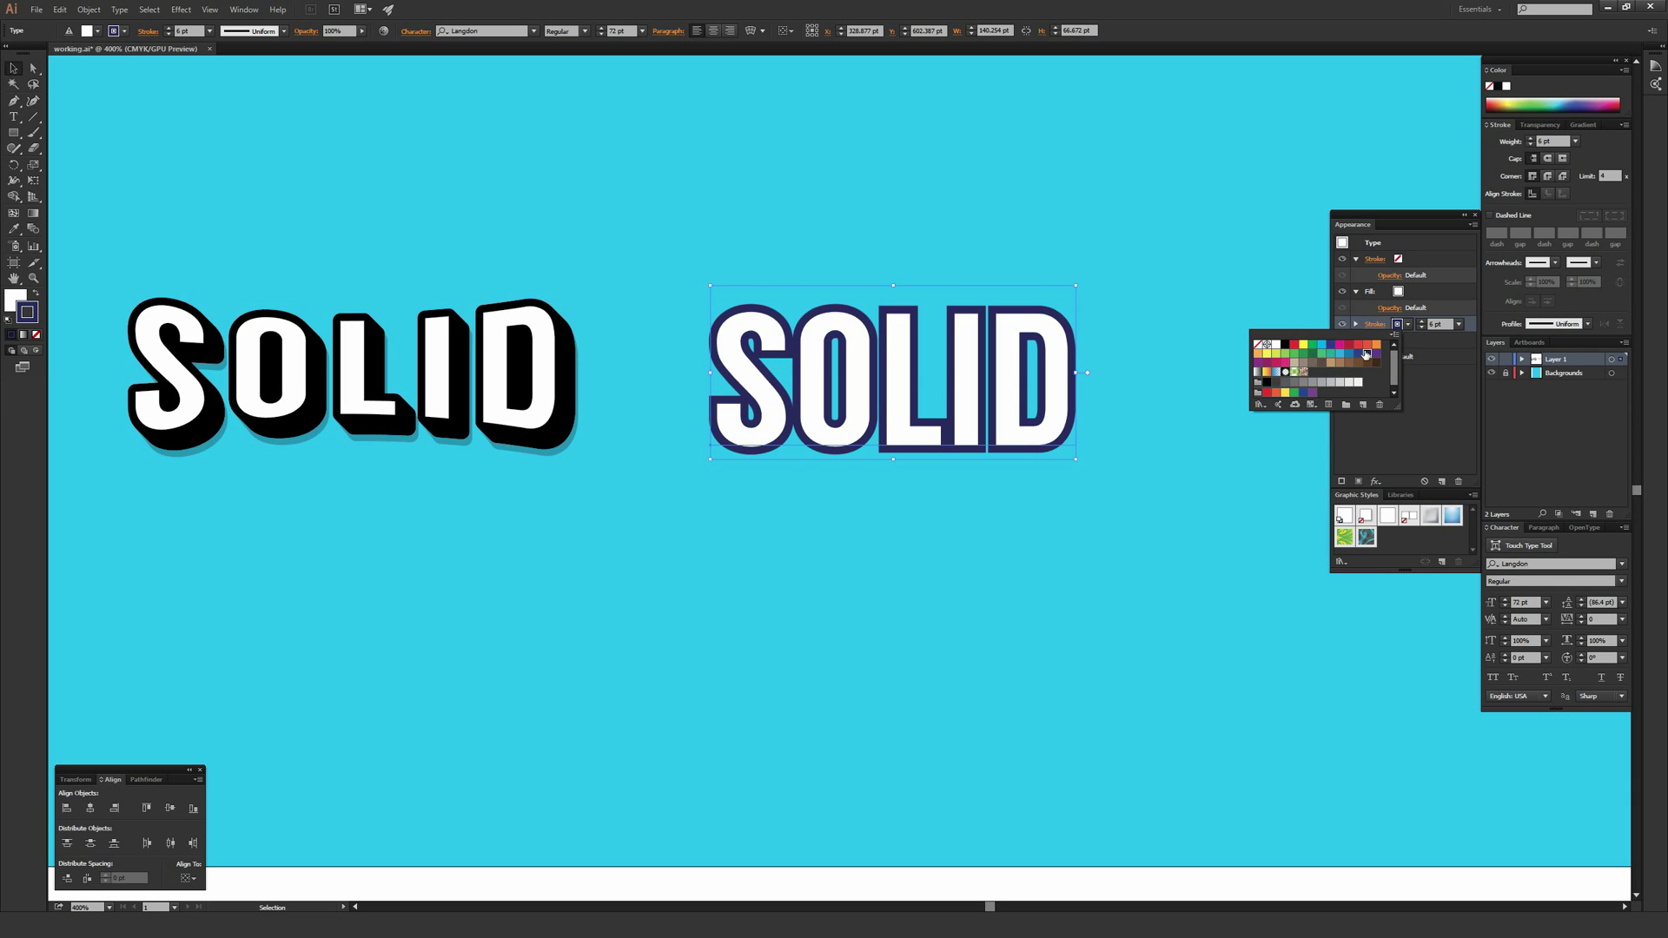
click(1285, 344)
click(1438, 381)
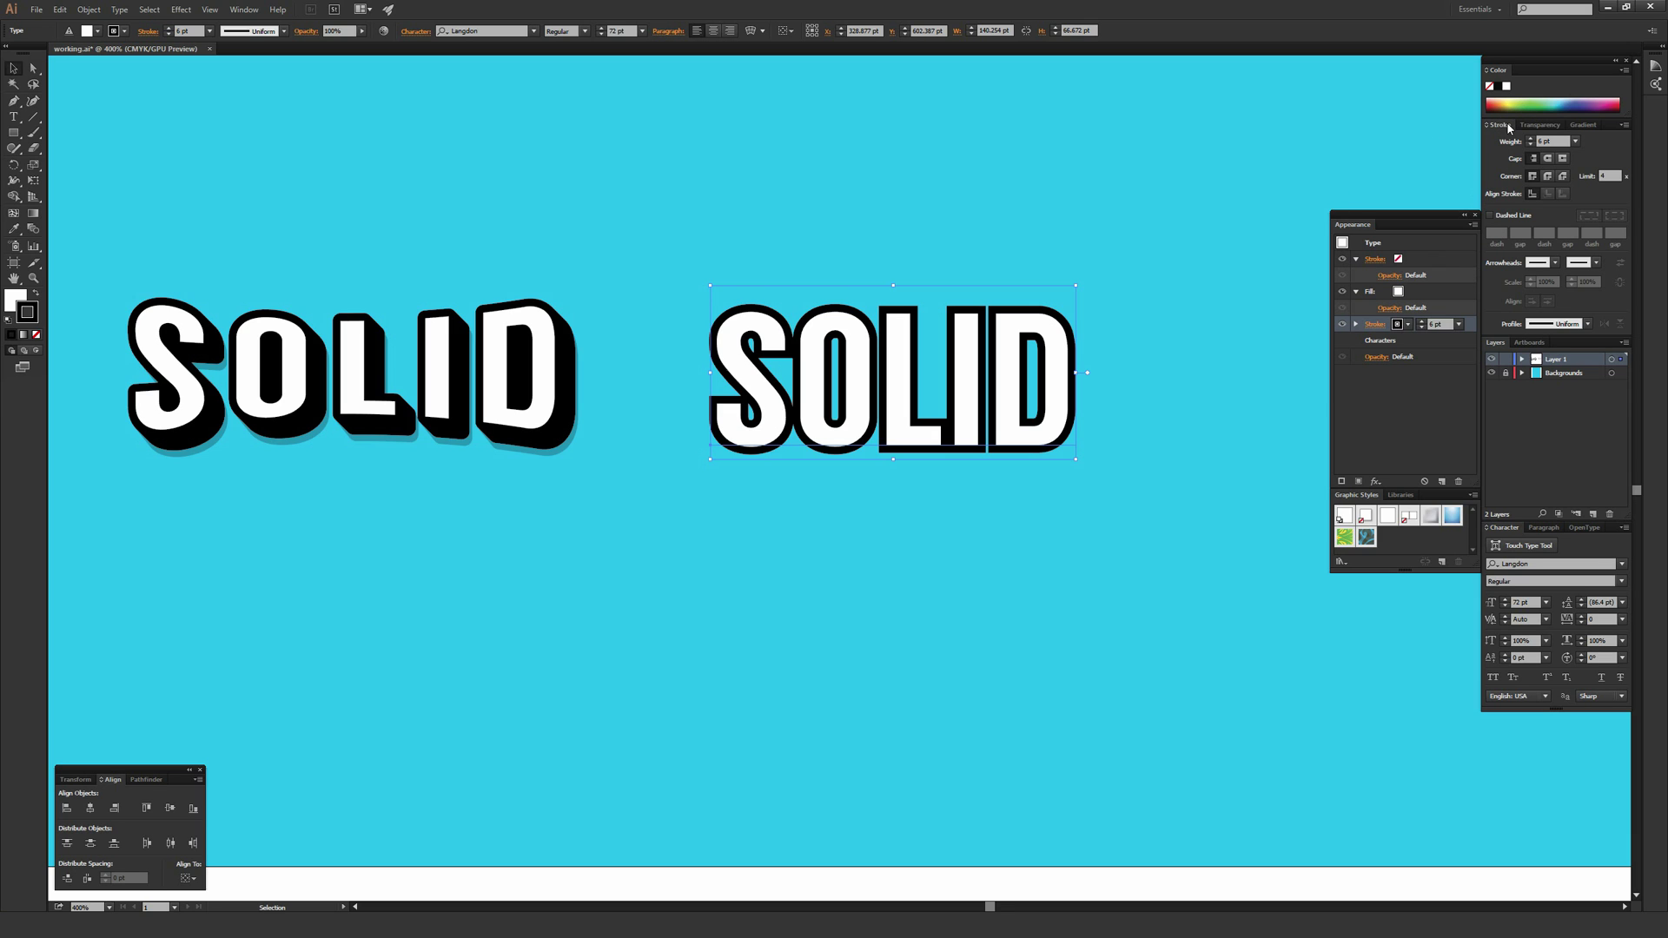
click(244, 10)
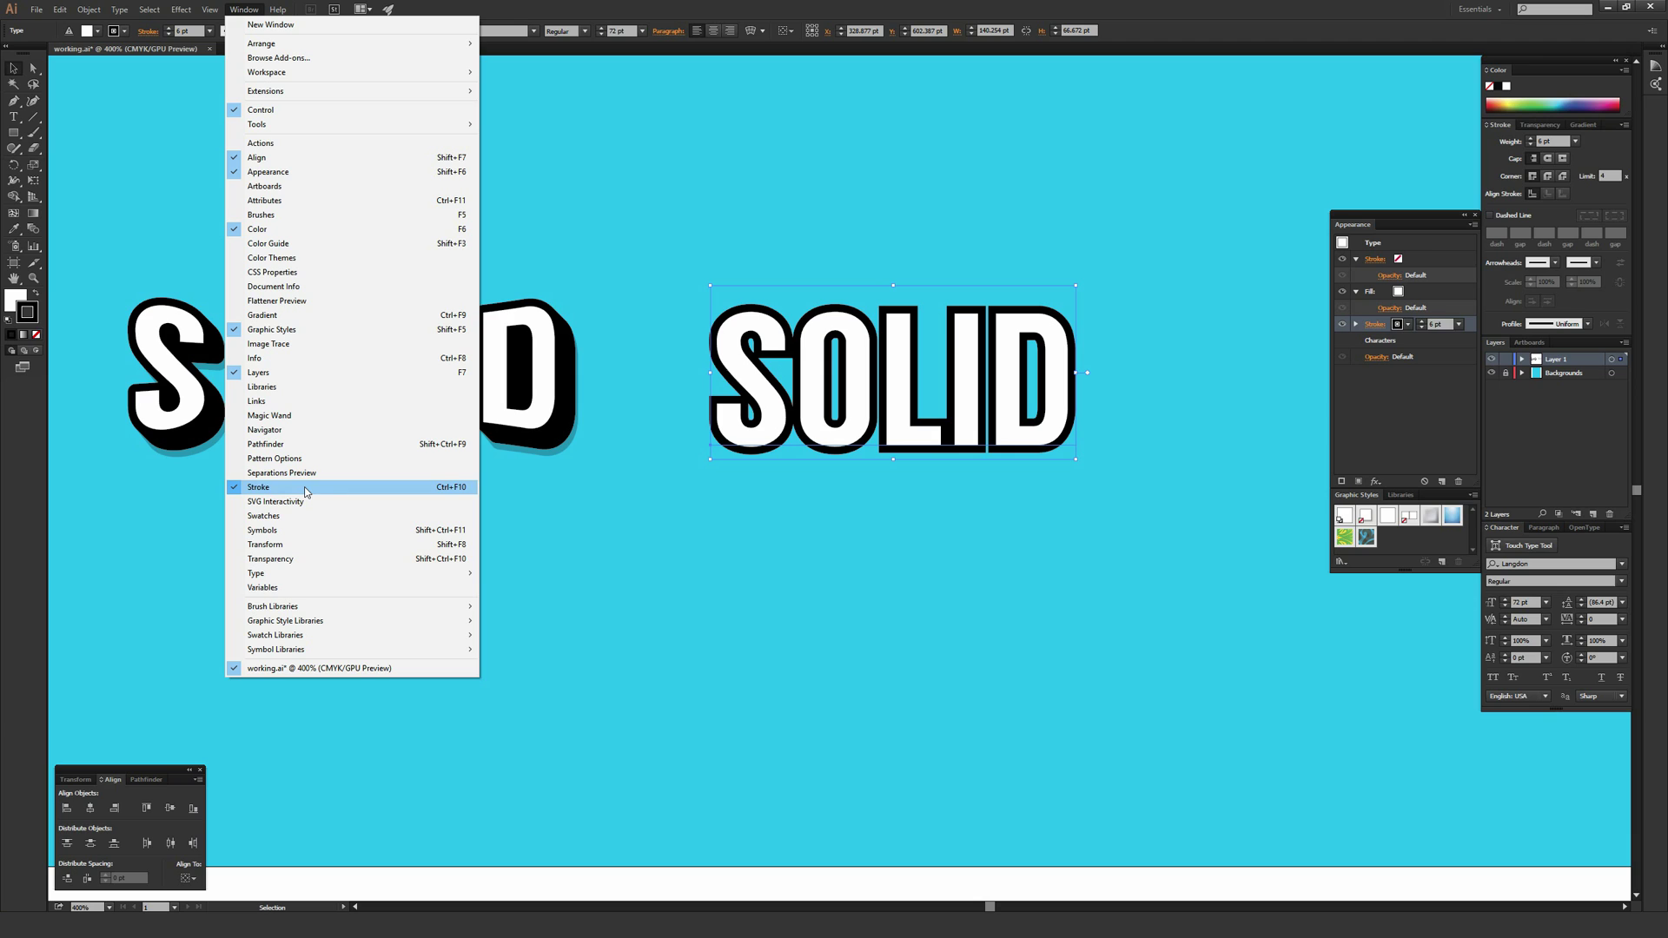
- Apply Round Join to the SOLID outline in the Stroke panel and check the corners zoomed in
click(1613, 148)
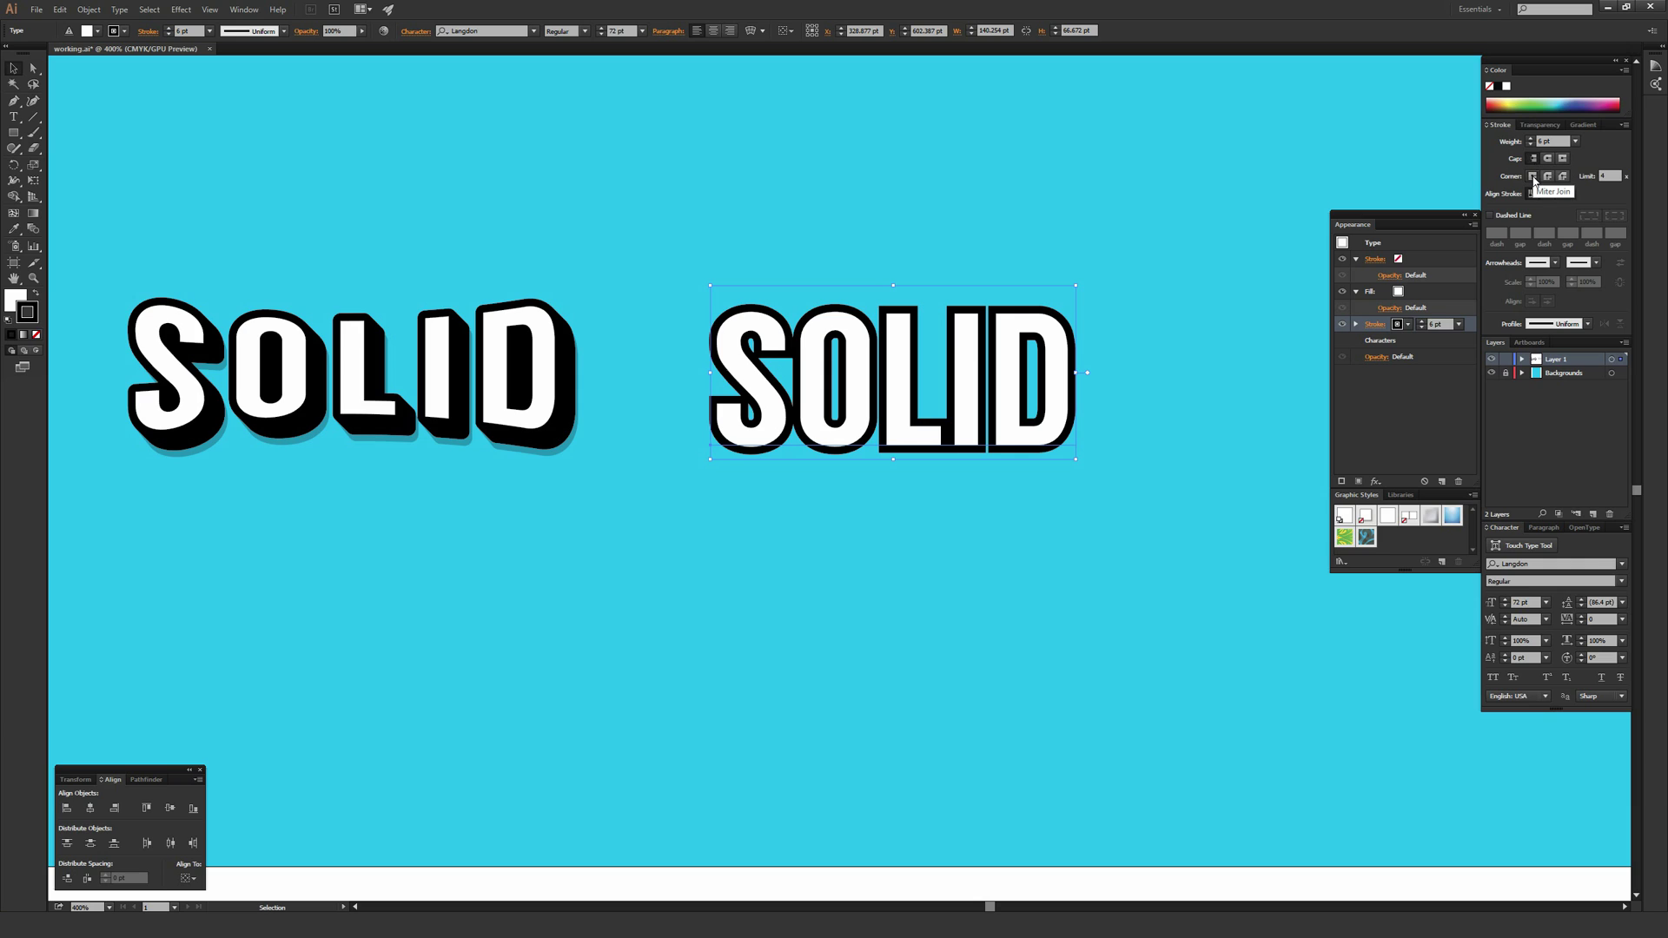
click(1549, 178)
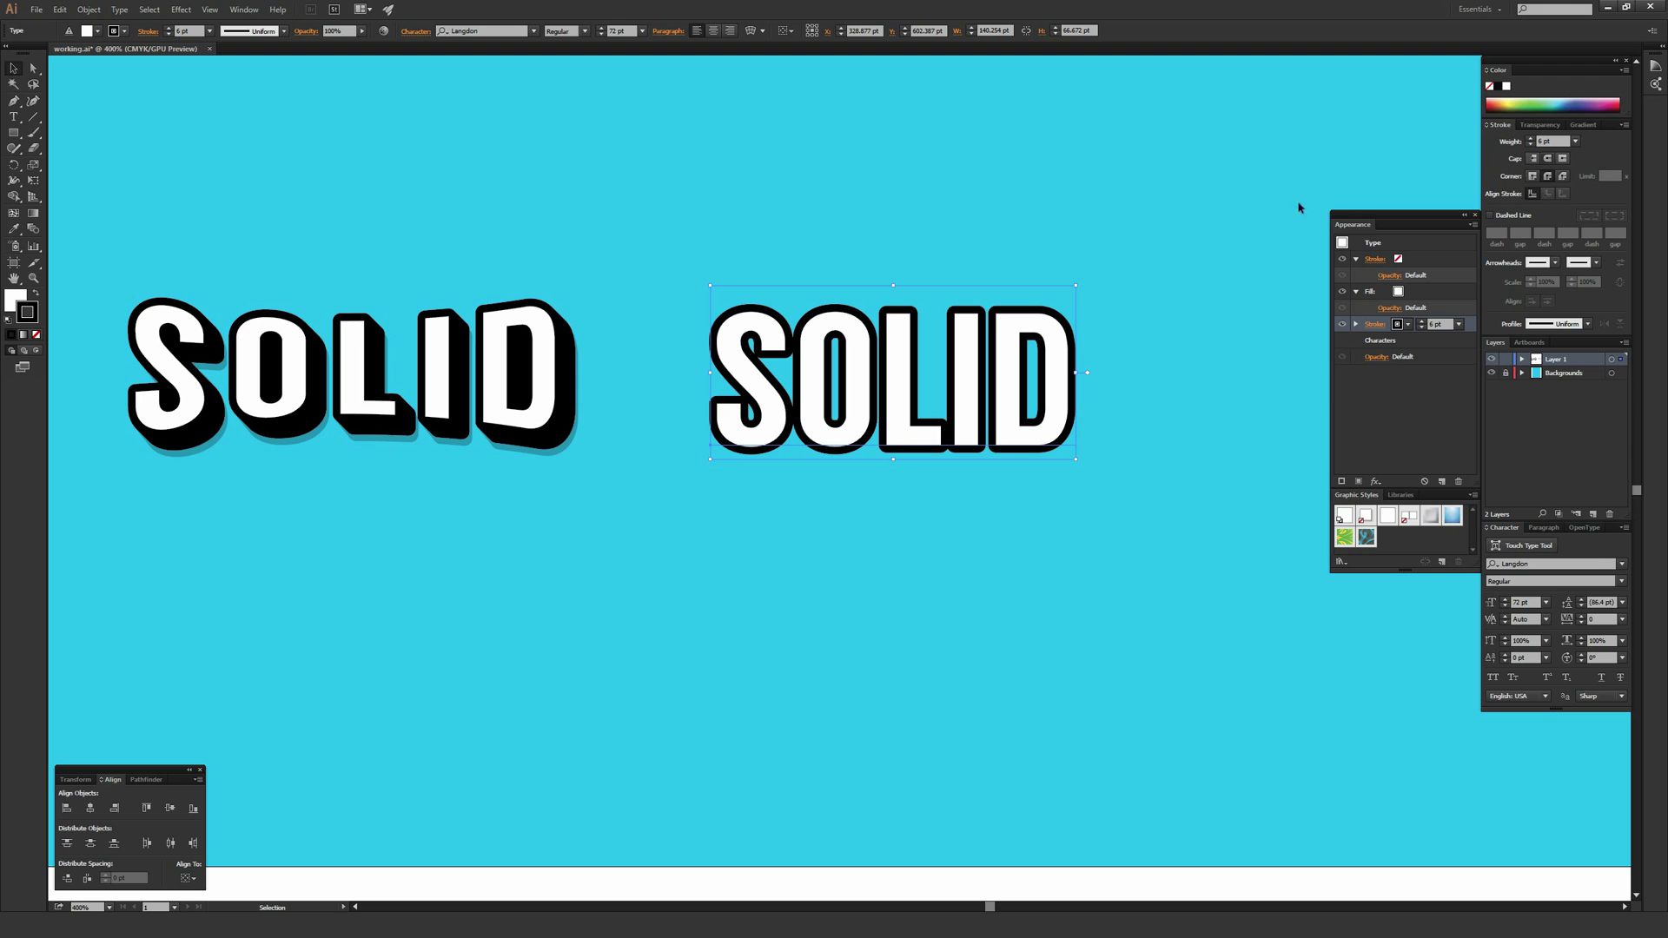
click(1235, 220)
key(ctrl+plus)
key(ctrl+plus)
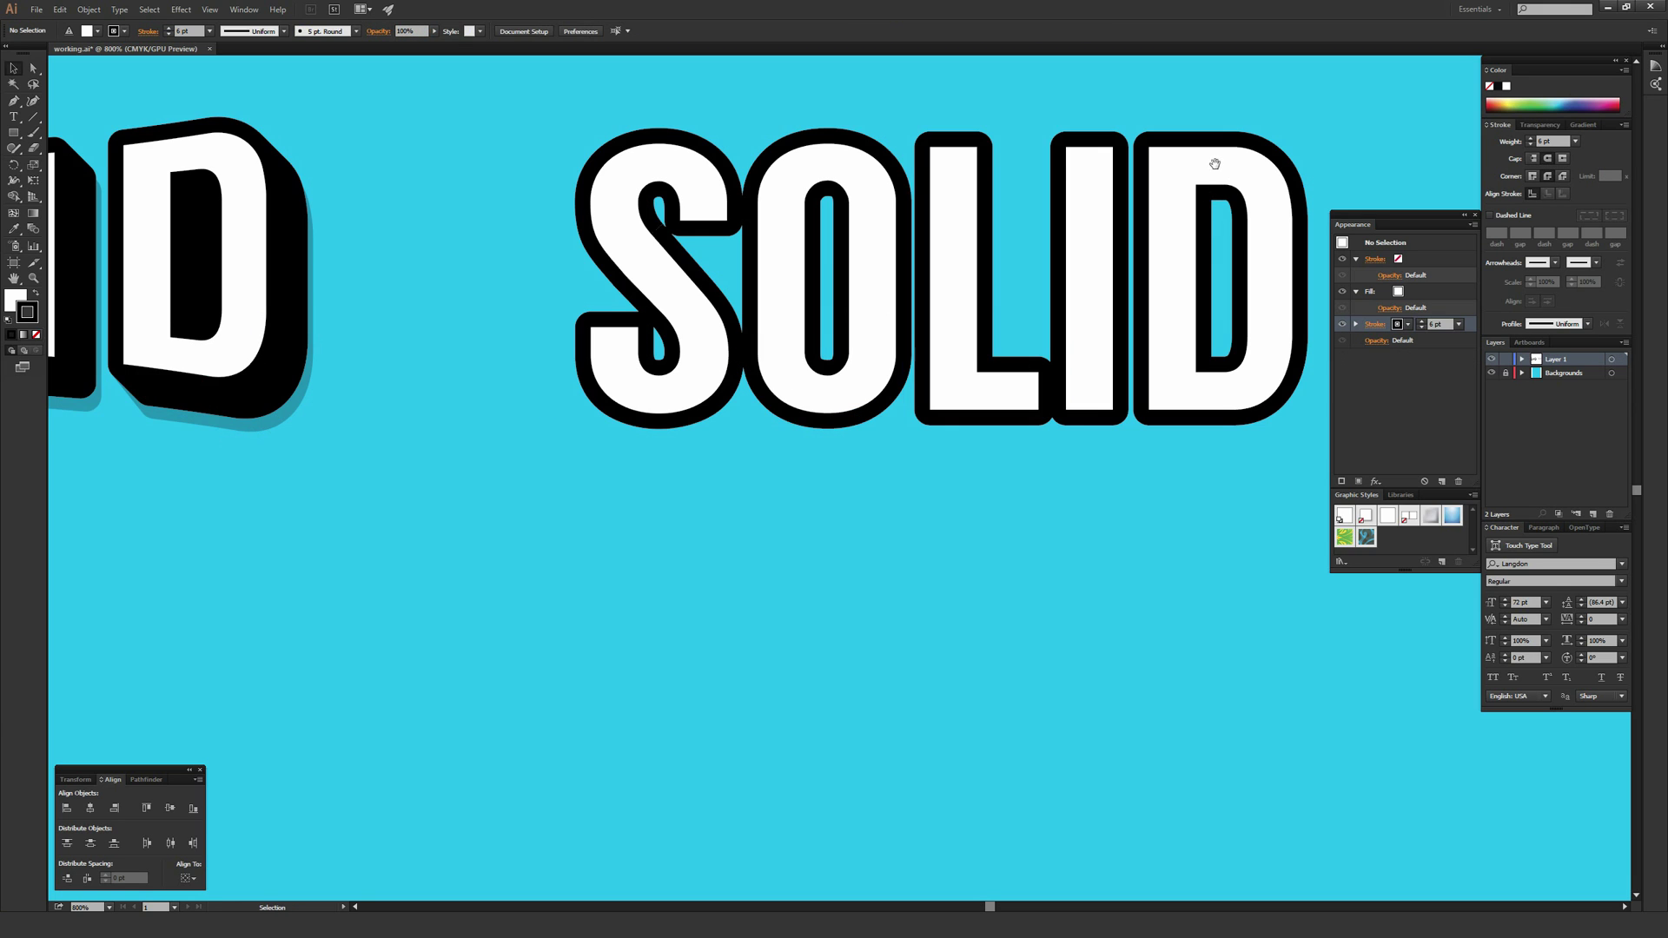
scroll(1128, 272, up, 3)
scroll(1128, 272, right, 2)
click(902, 460)
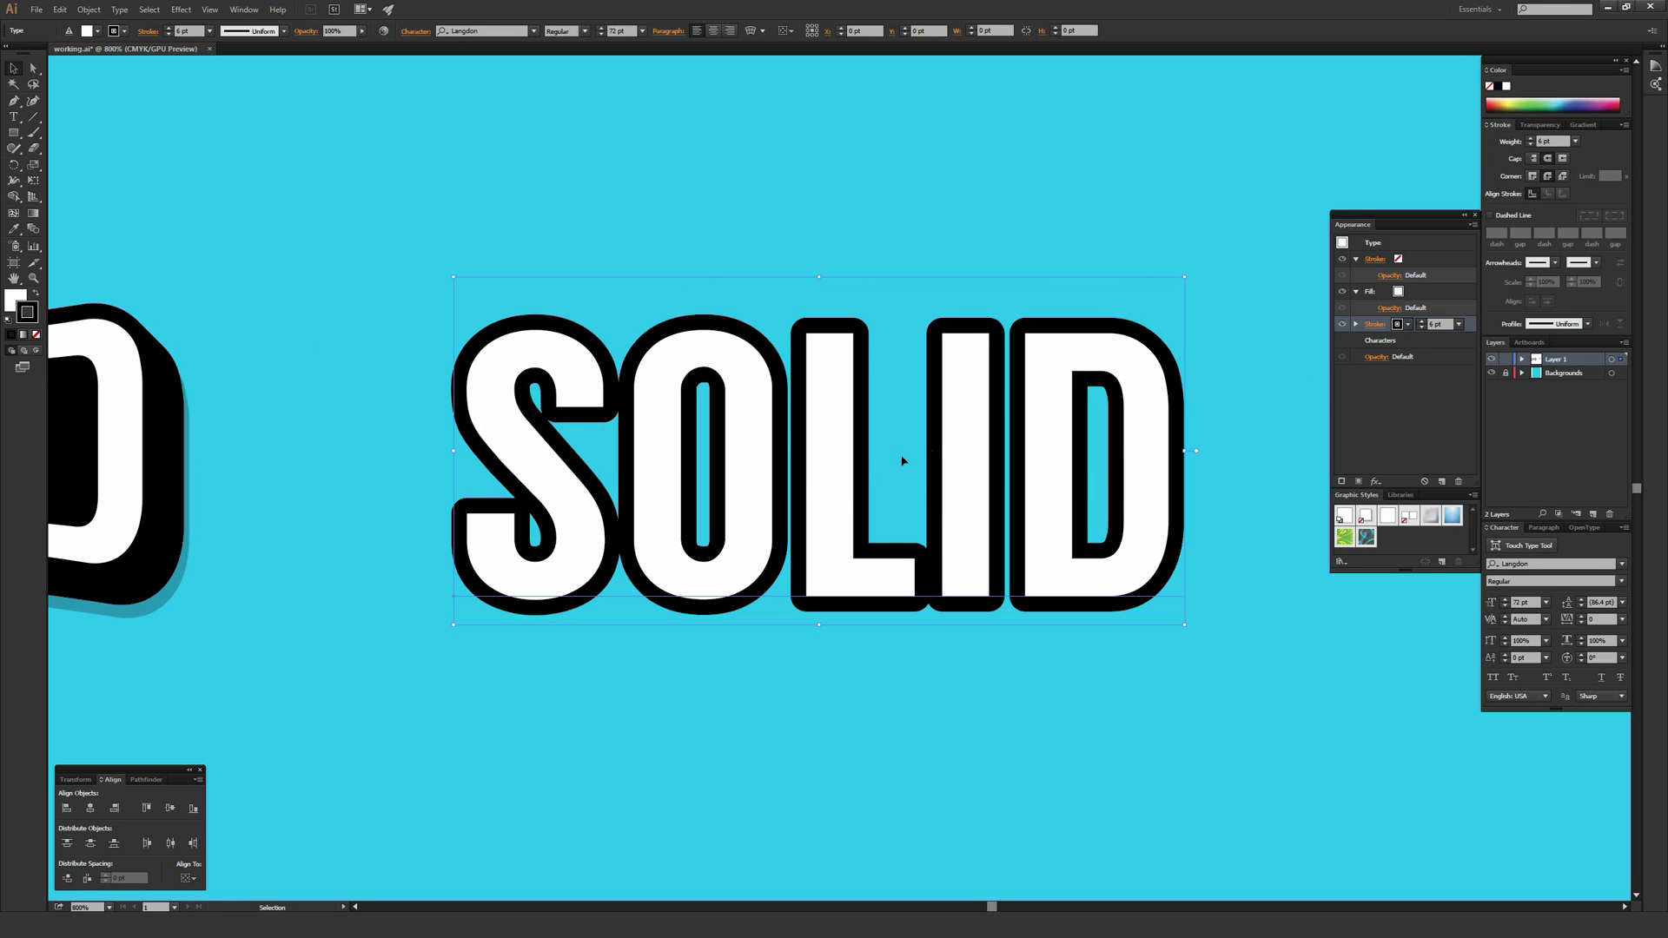
- Compare miter, round and bevel joins on the outline, settling on Round Join
click(1531, 178)
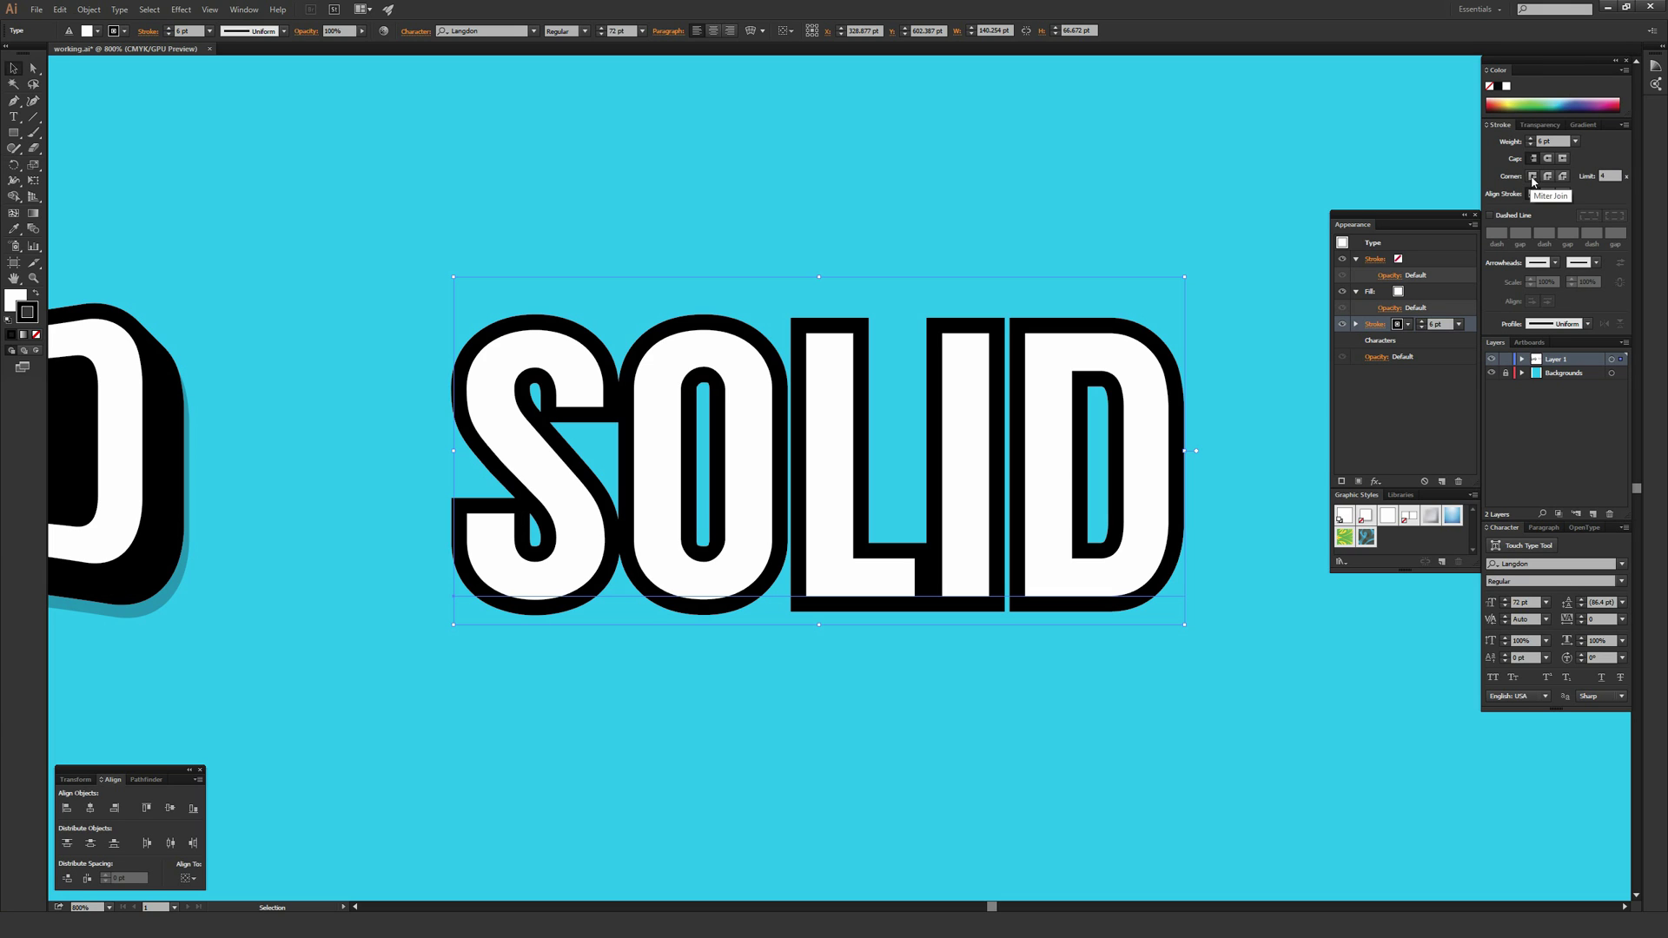
scroll(1015, 301, up, 4)
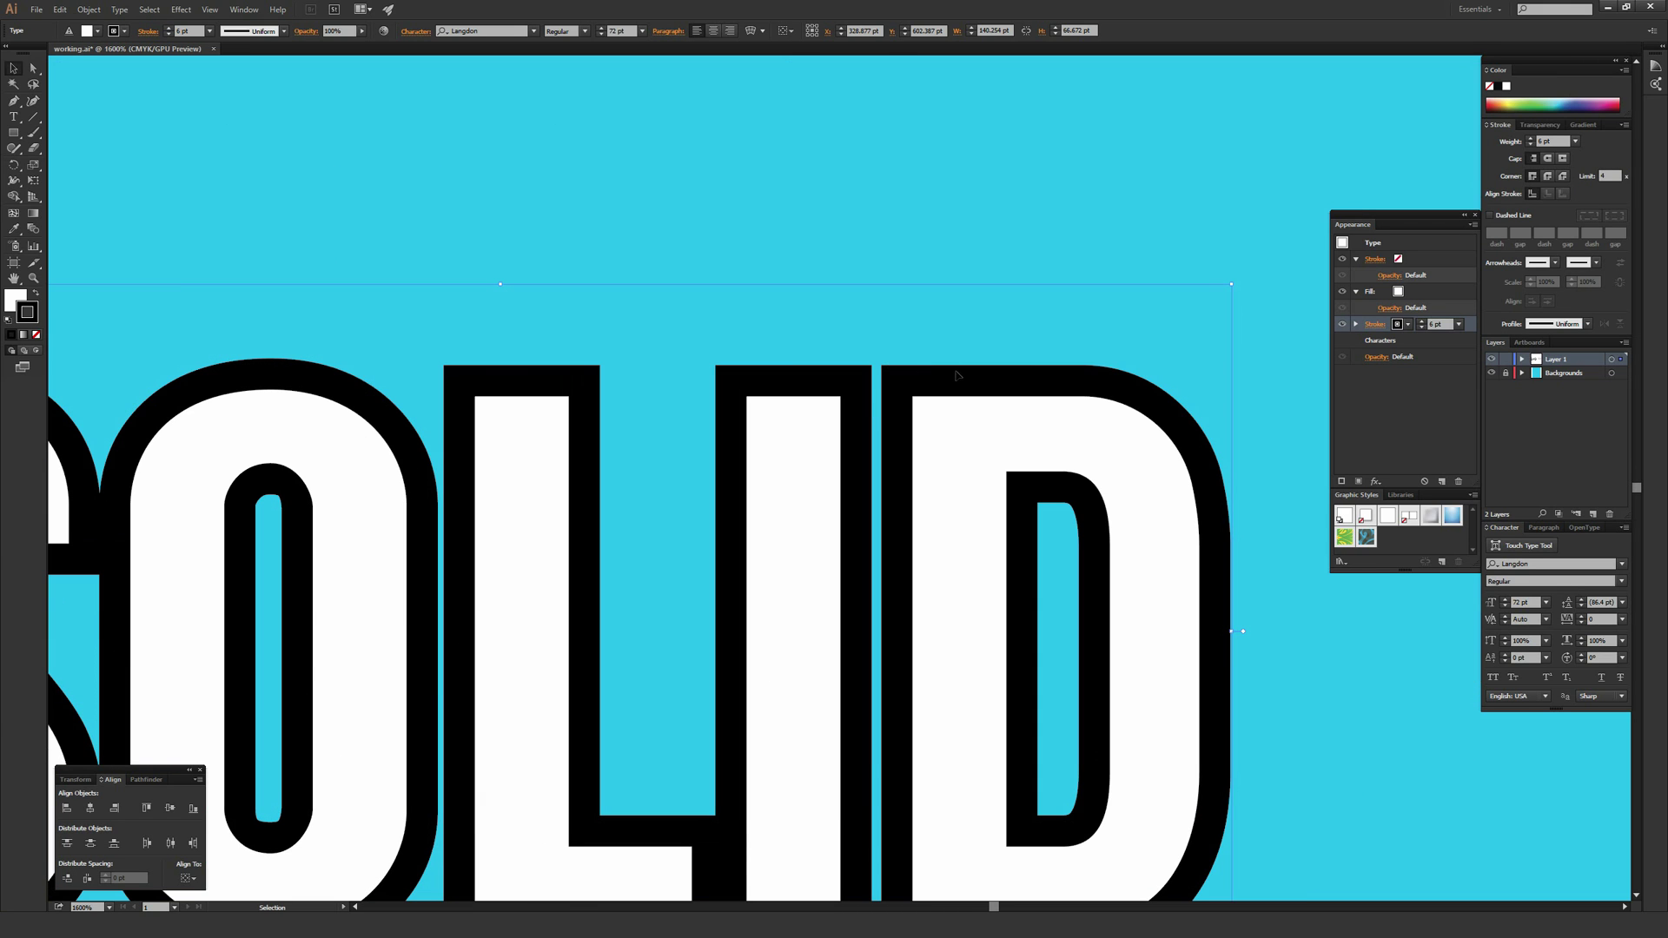
click(1549, 178)
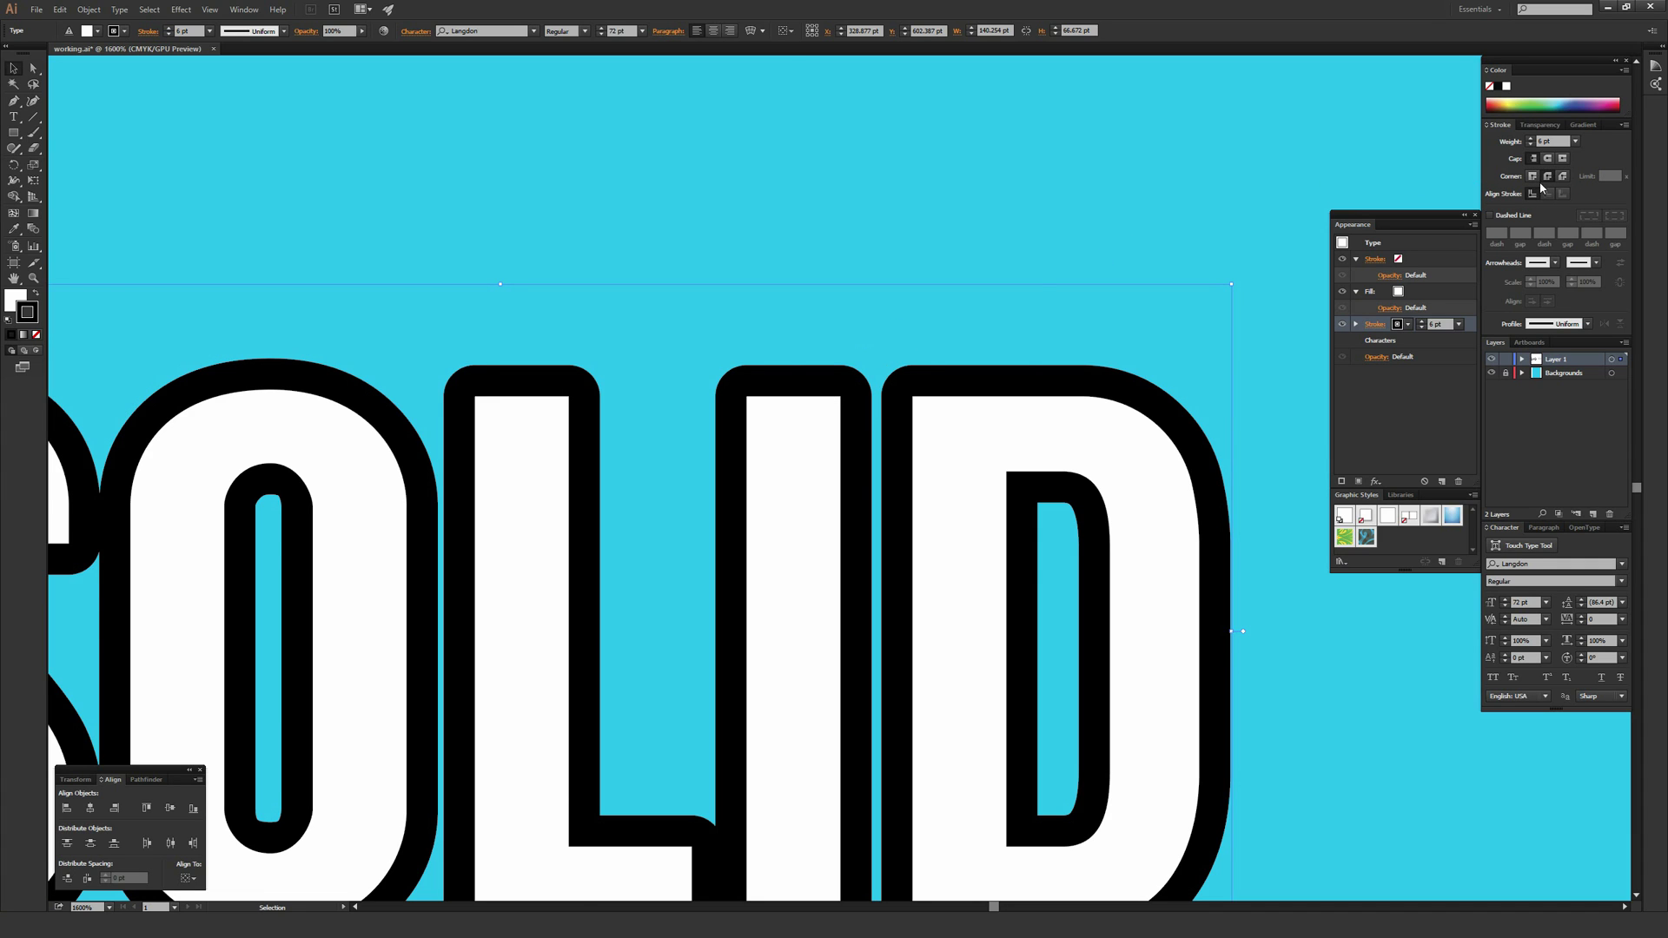
click(1563, 177)
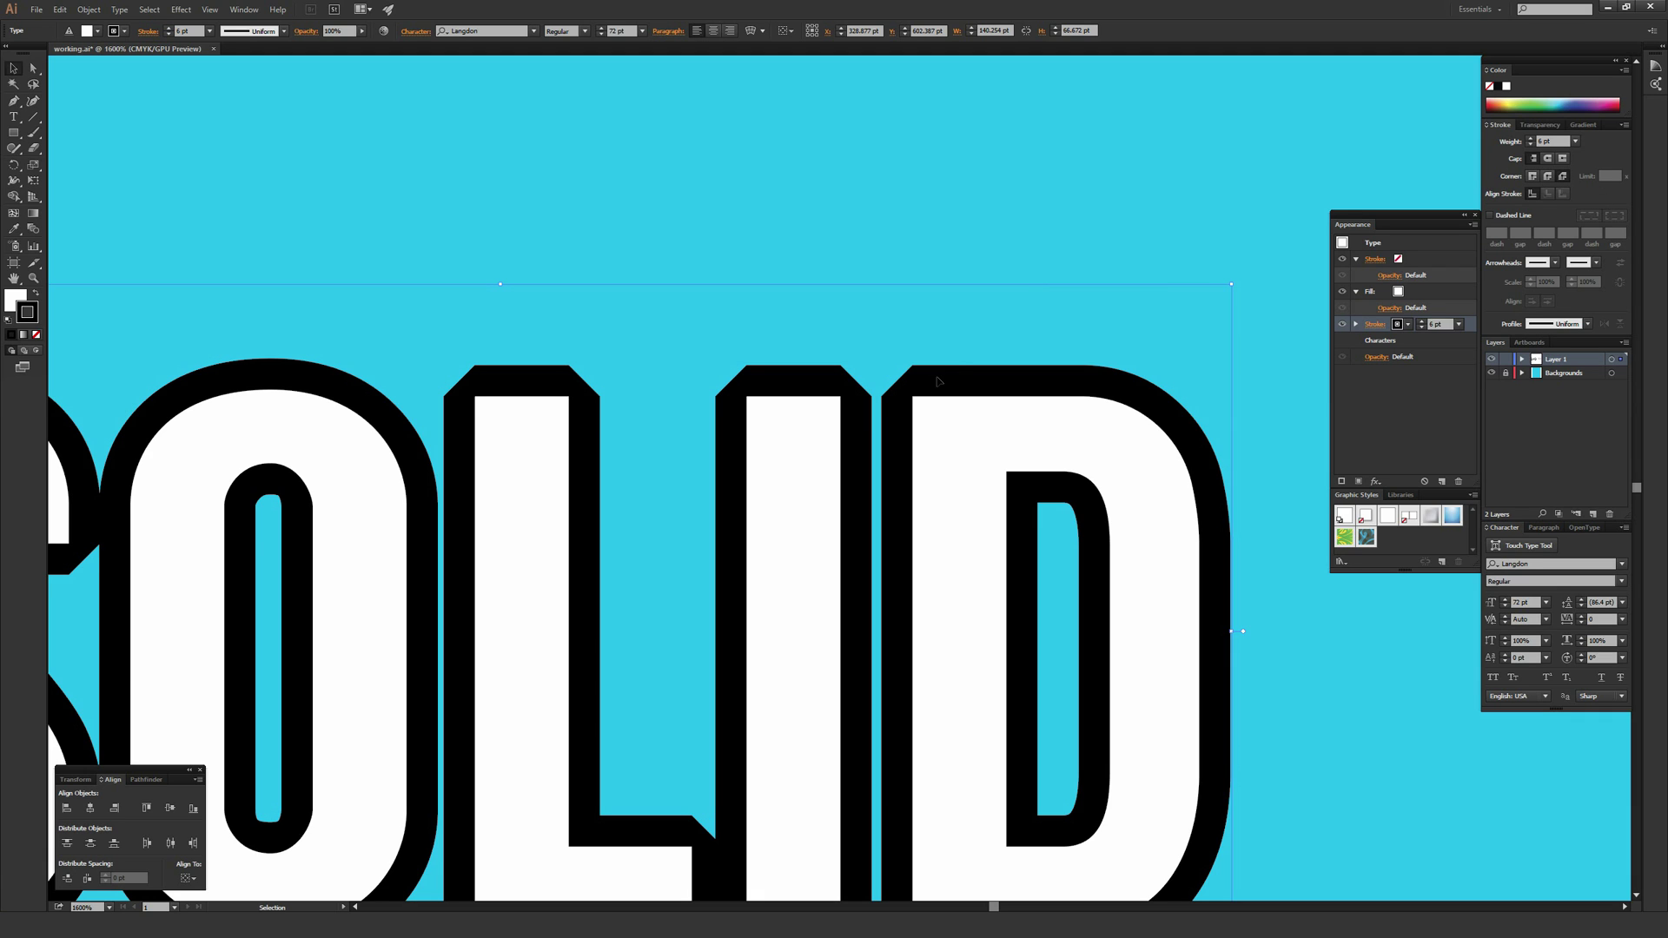
key(ctrl+minus)
key(ctrl+minus)
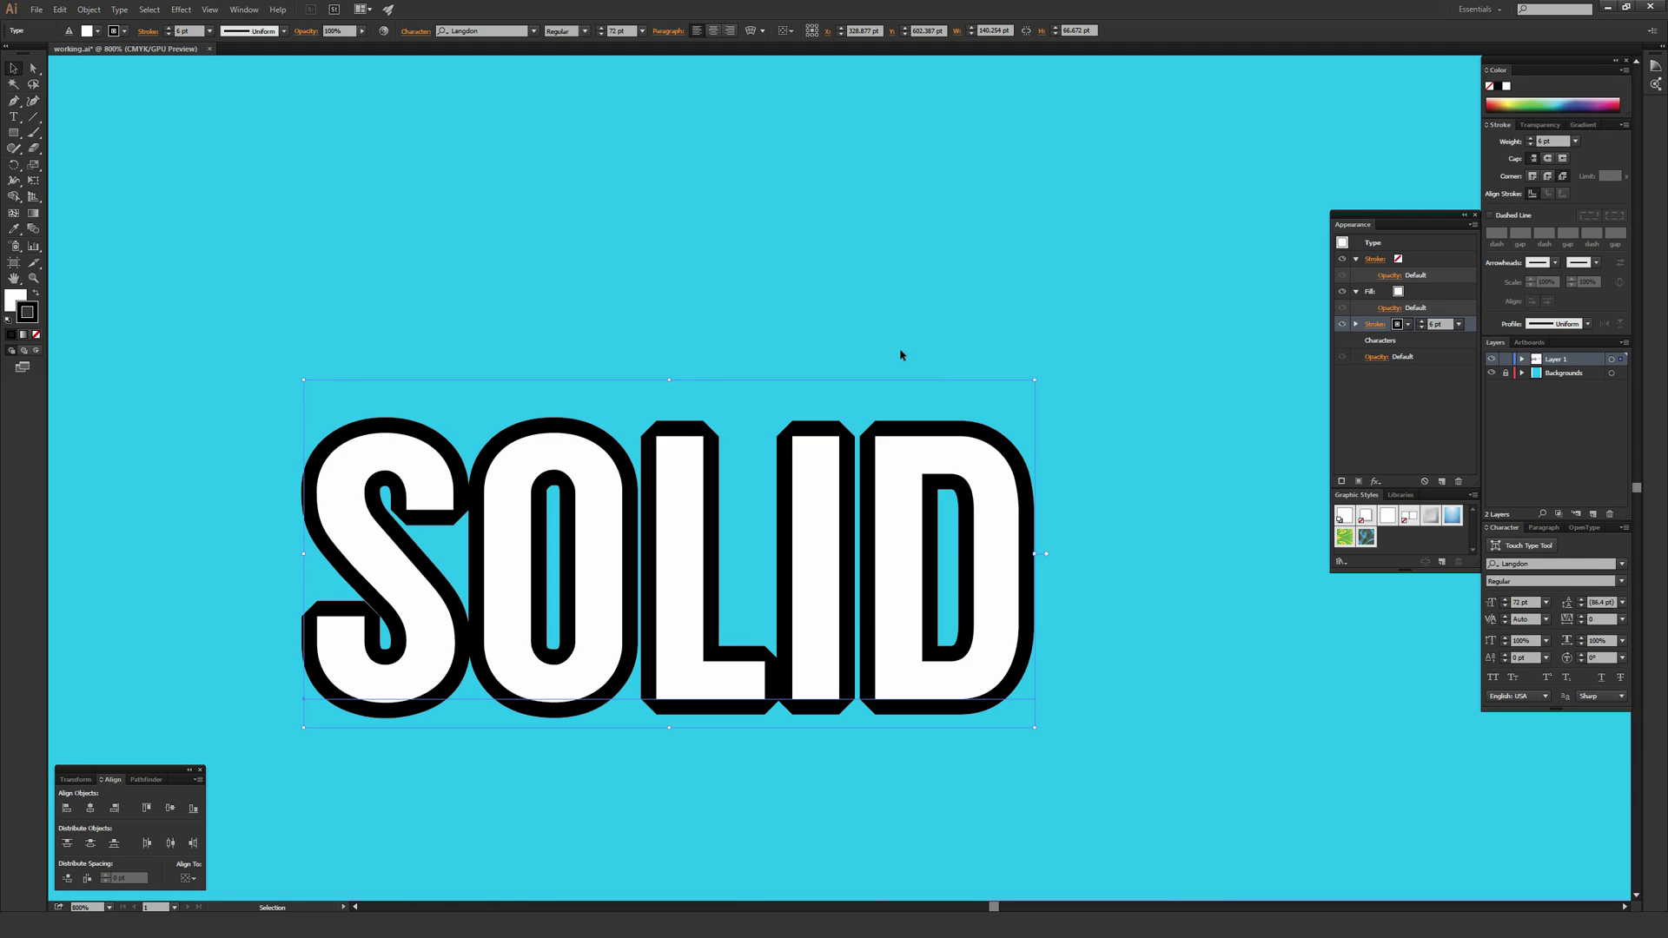
click(1547, 176)
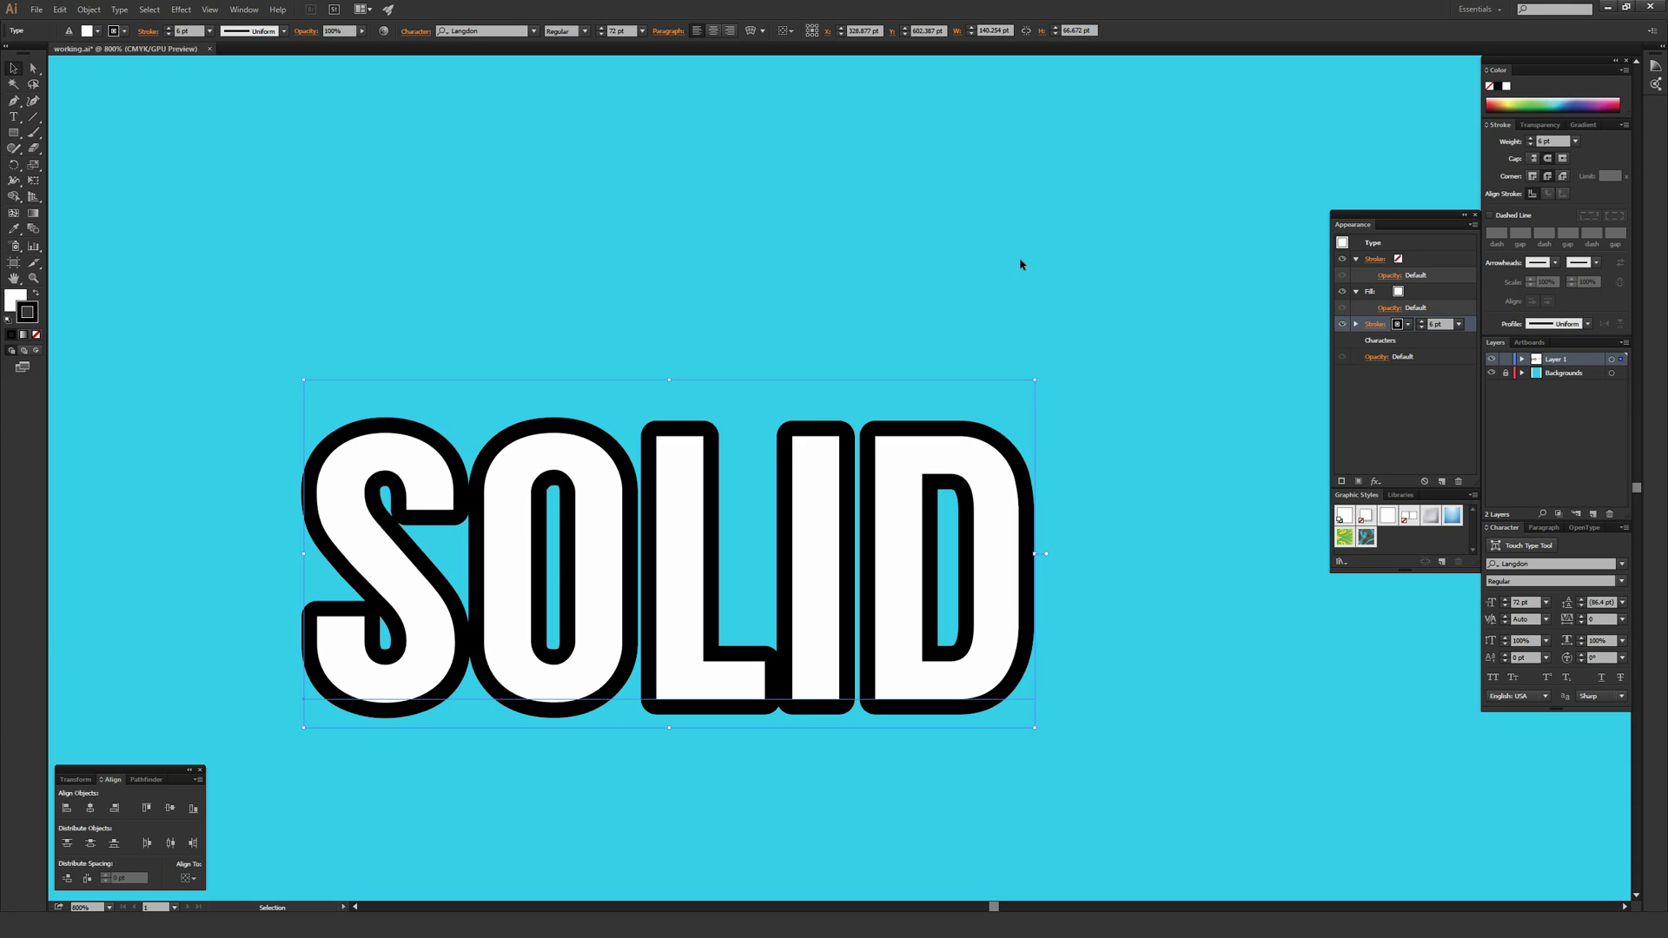
- Choose a wider Tracking preset for the right-hand SOLID in the Character panel
key(ctrl+minus)
key(ctrl+minus)
drag(845, 376, 909, 324)
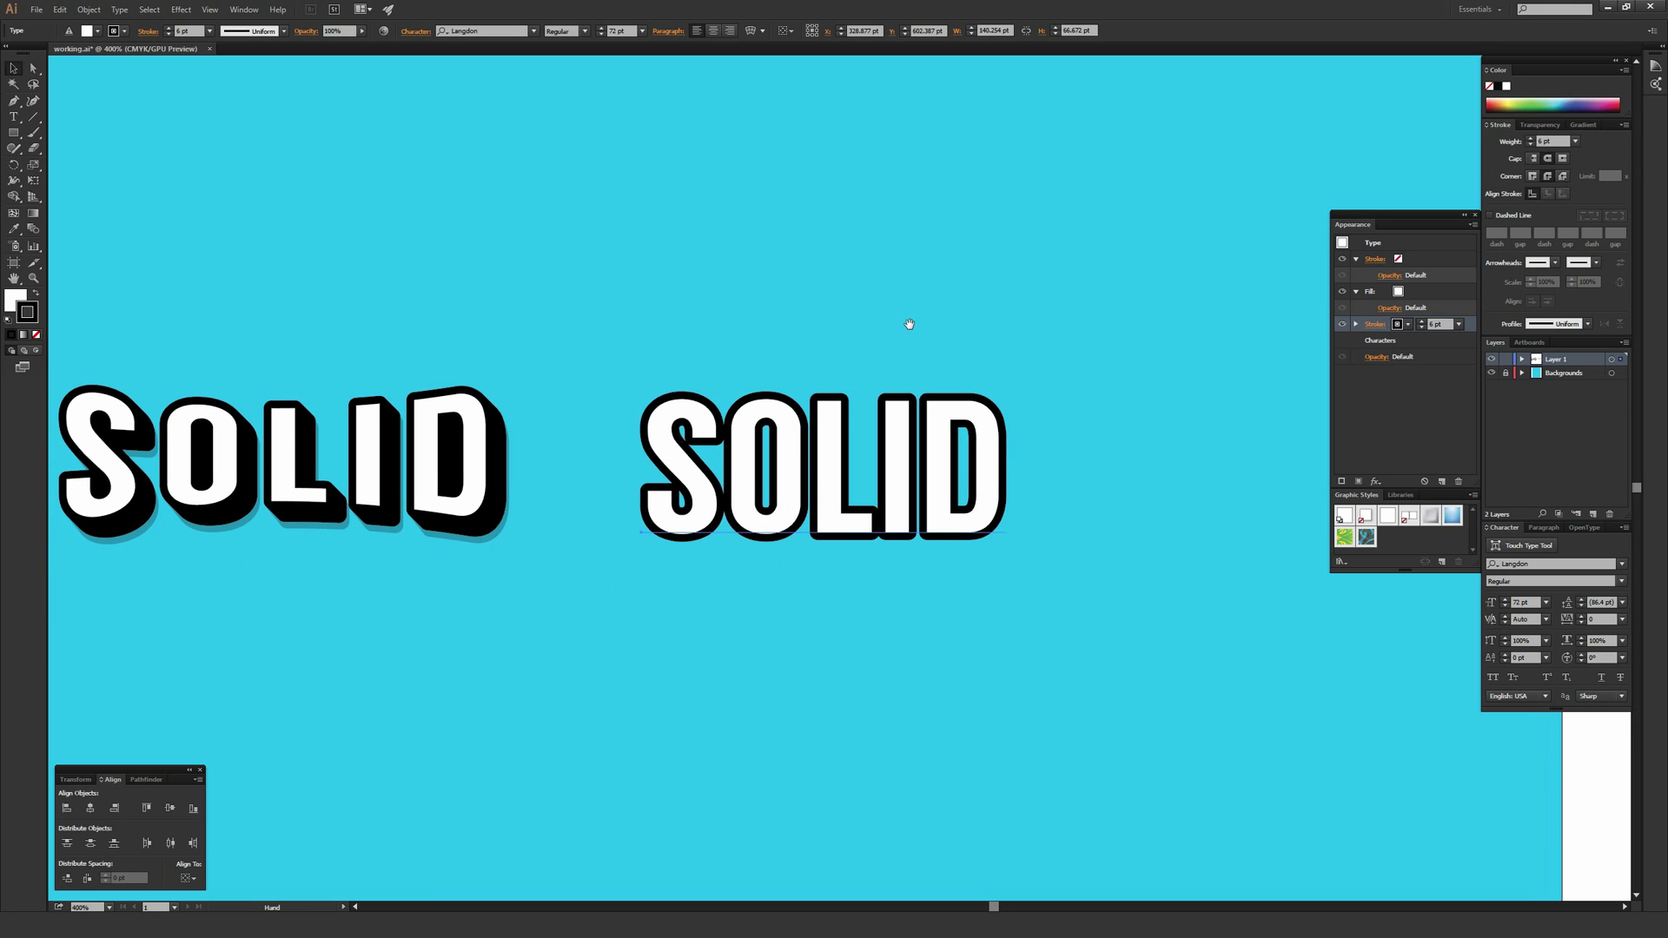
key(v)
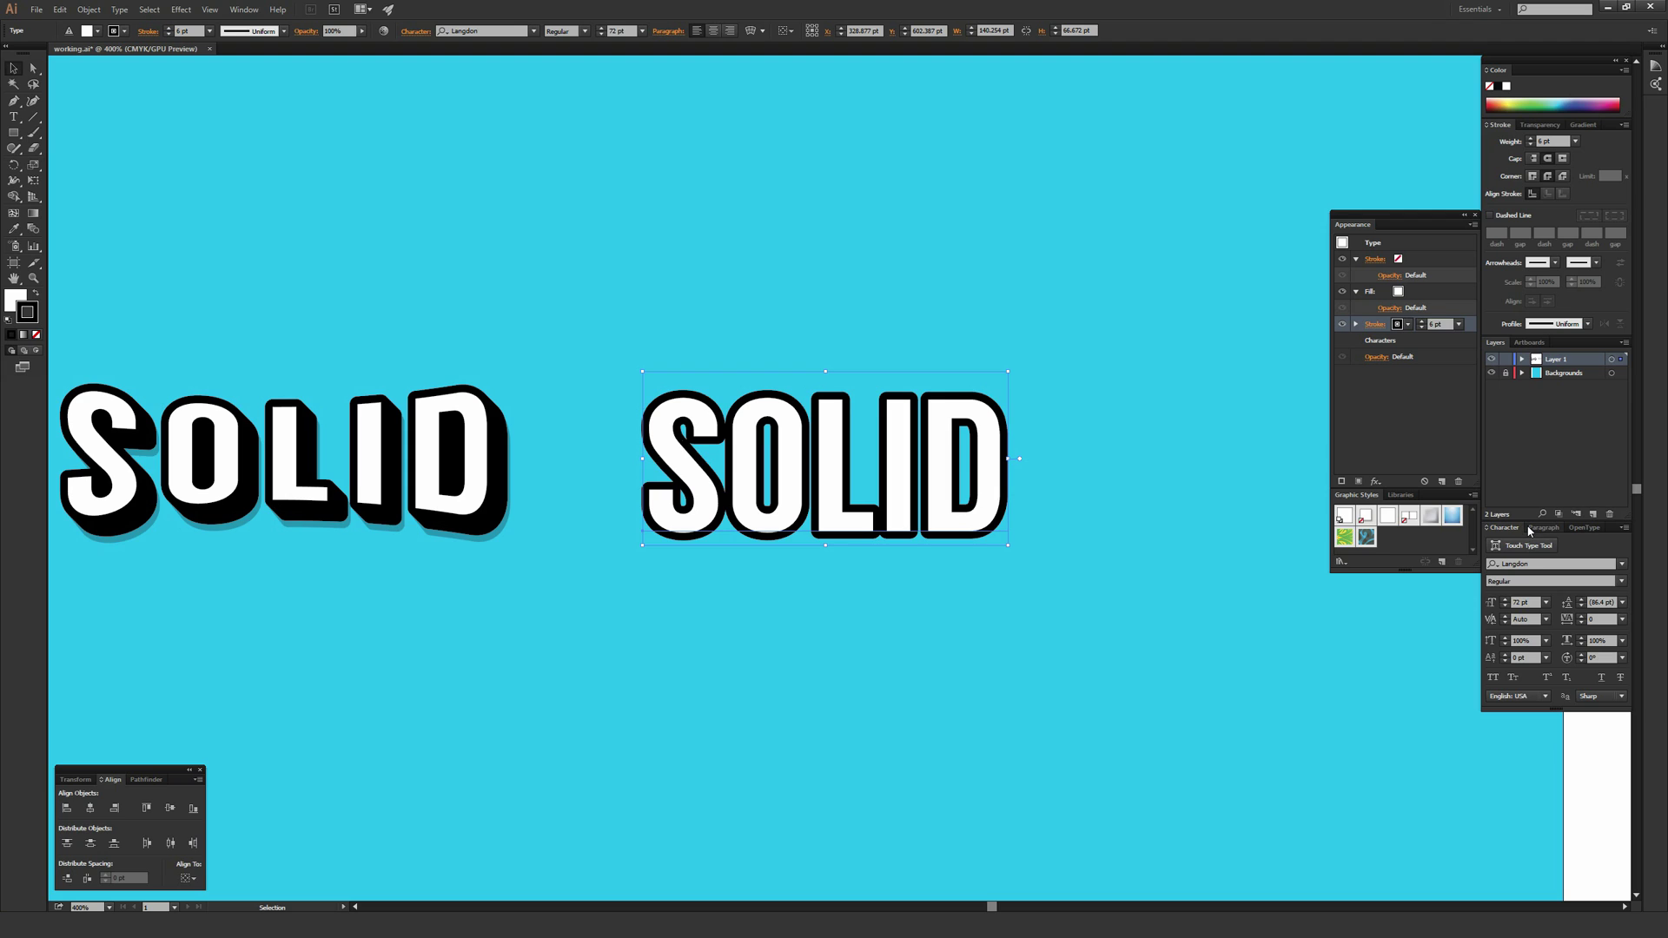
click(1621, 618)
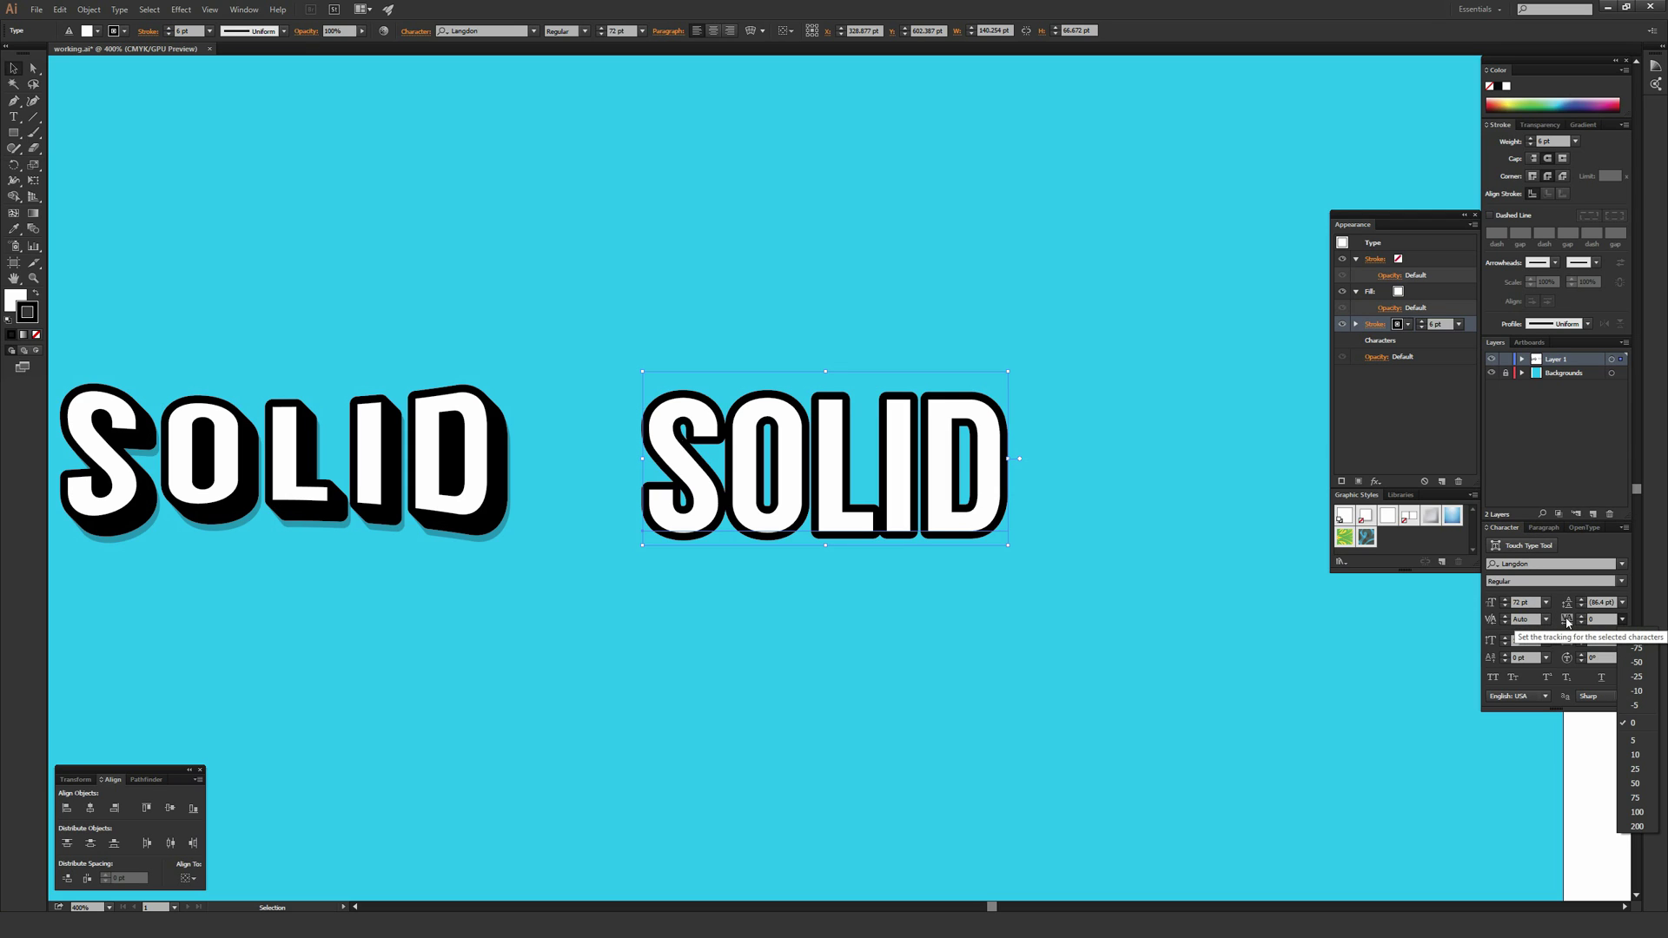
click(1632, 787)
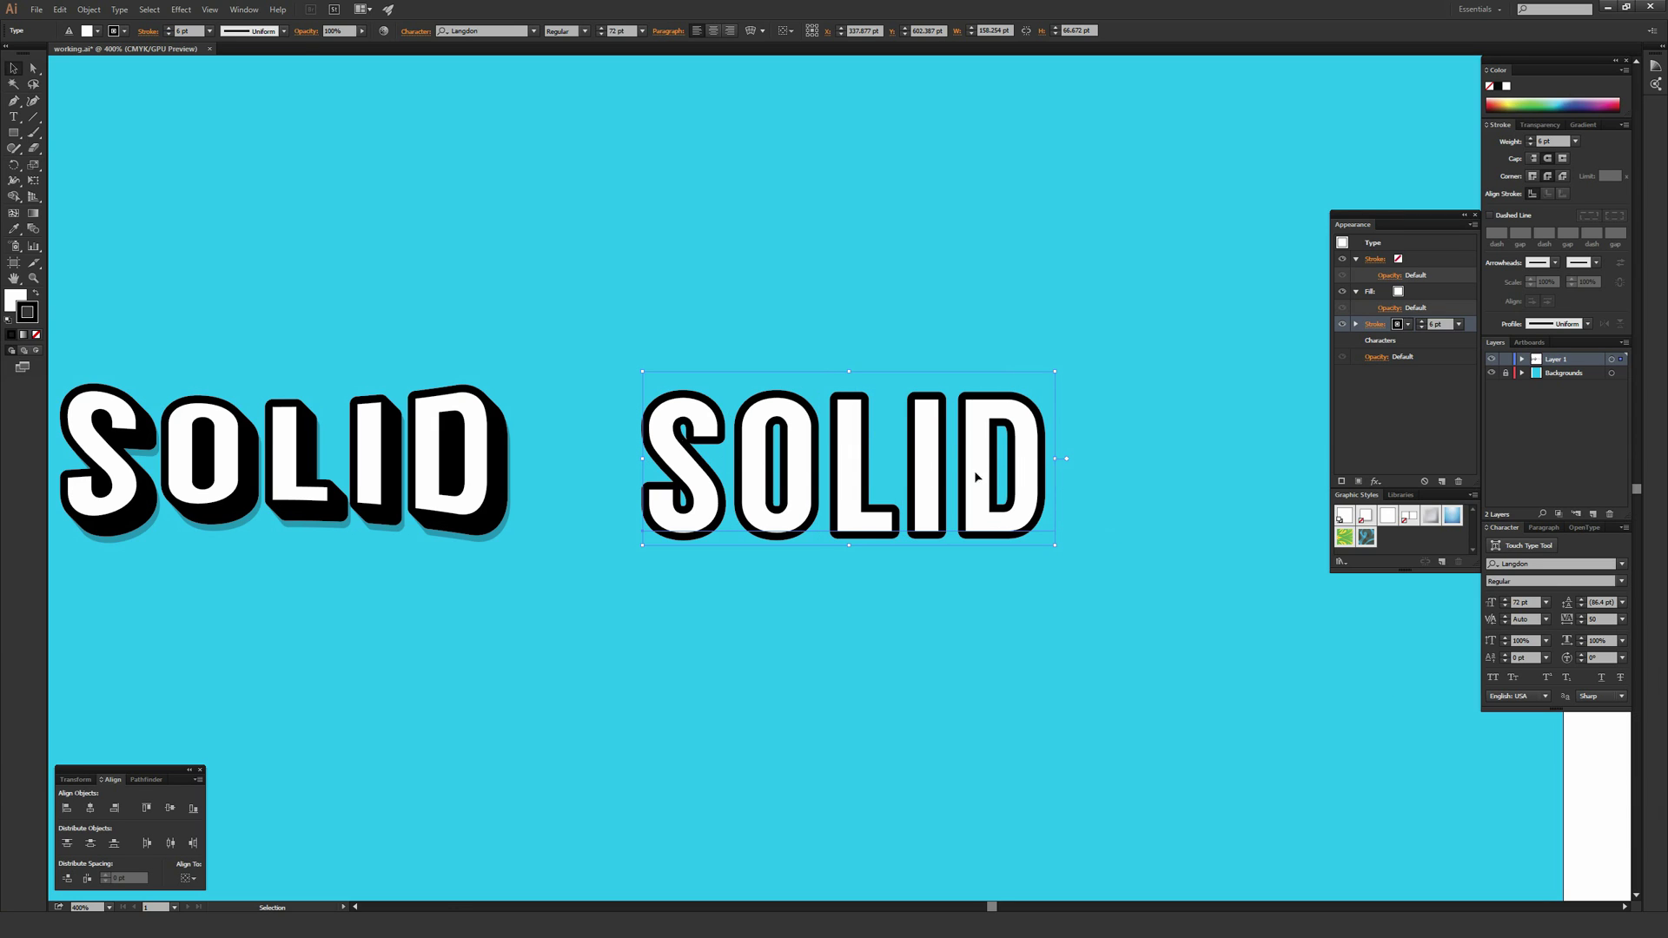
- Reselect the right SOLID and pick its black Stroke row in Appearance
click(1367, 366)
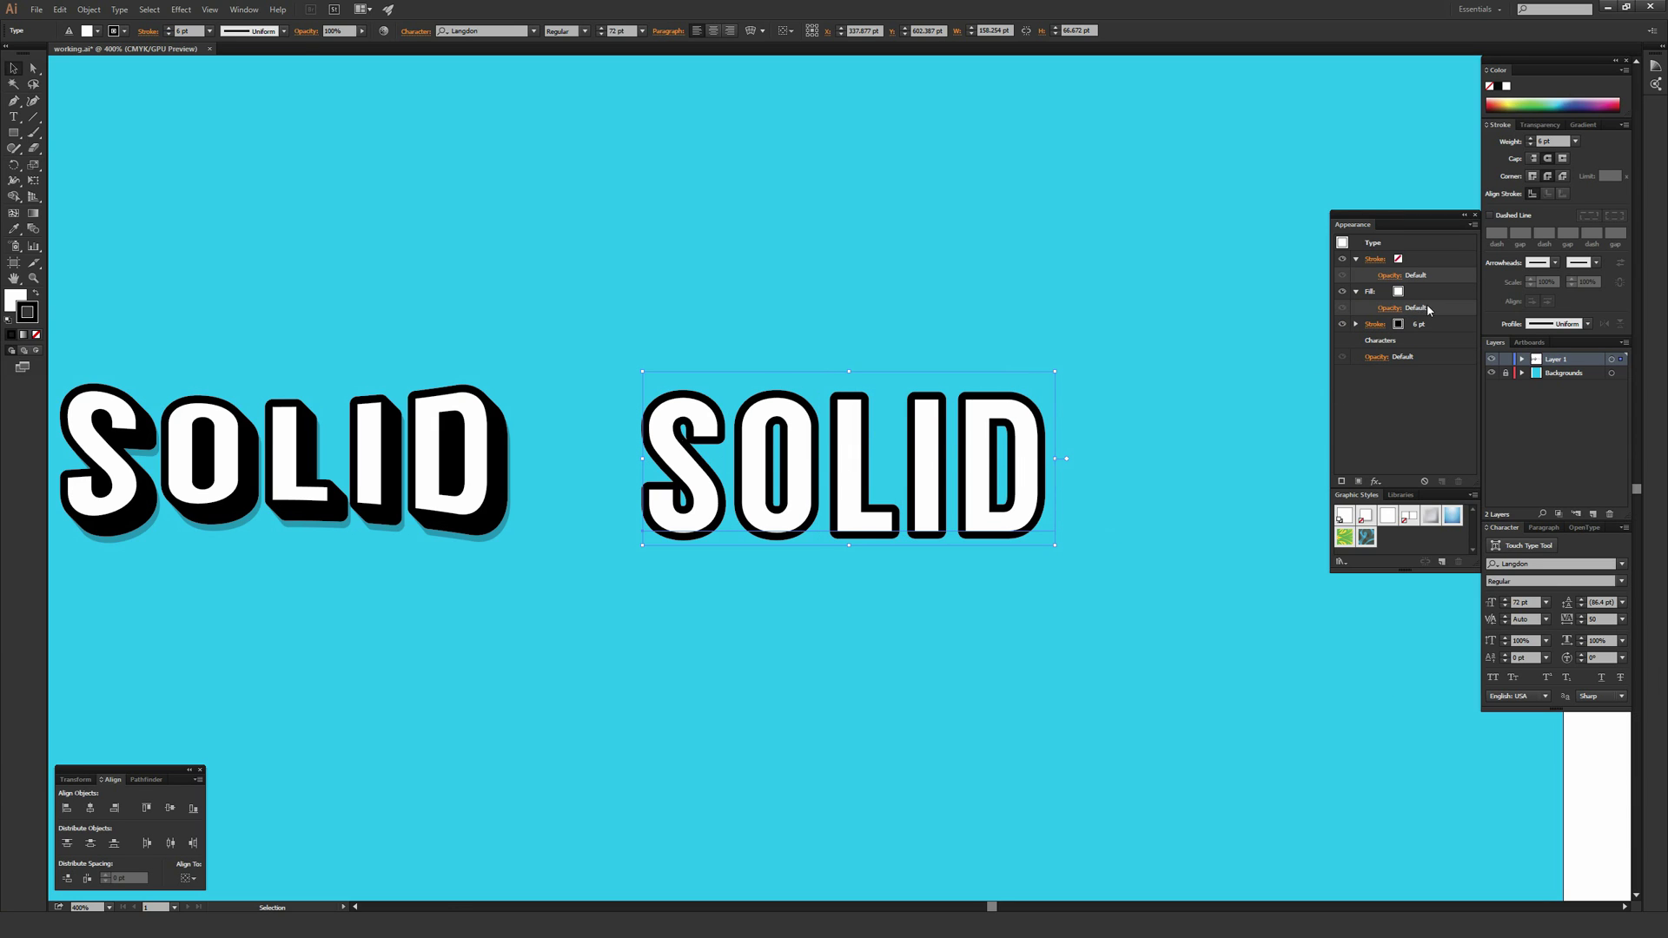
click(871, 284)
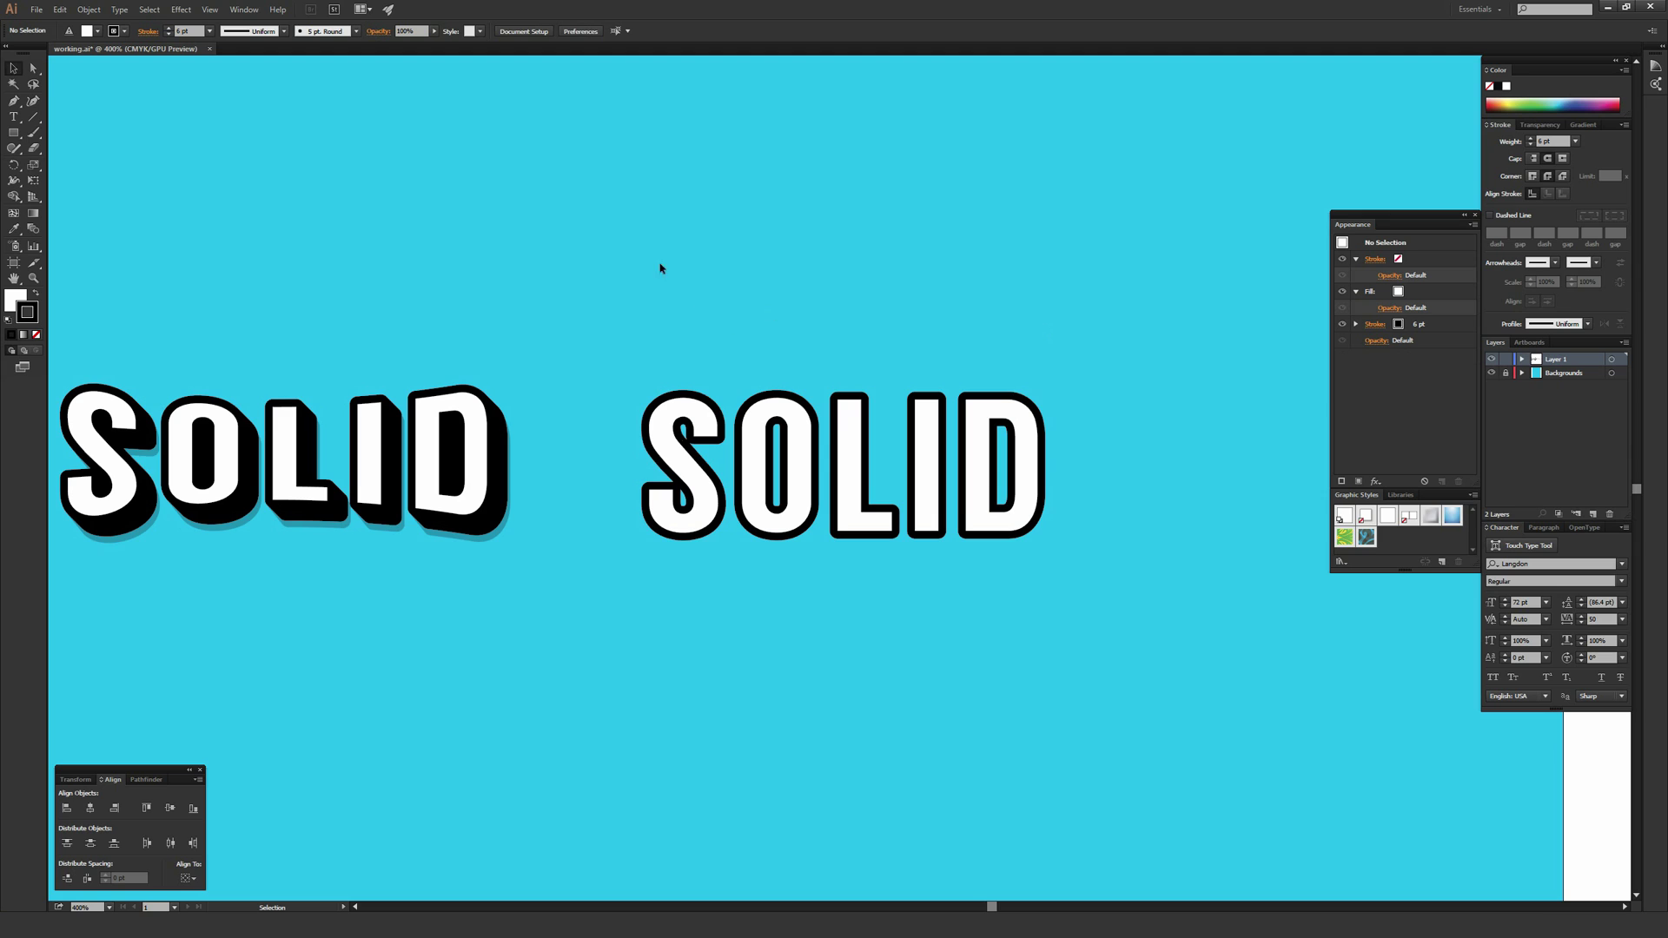
click(999, 461)
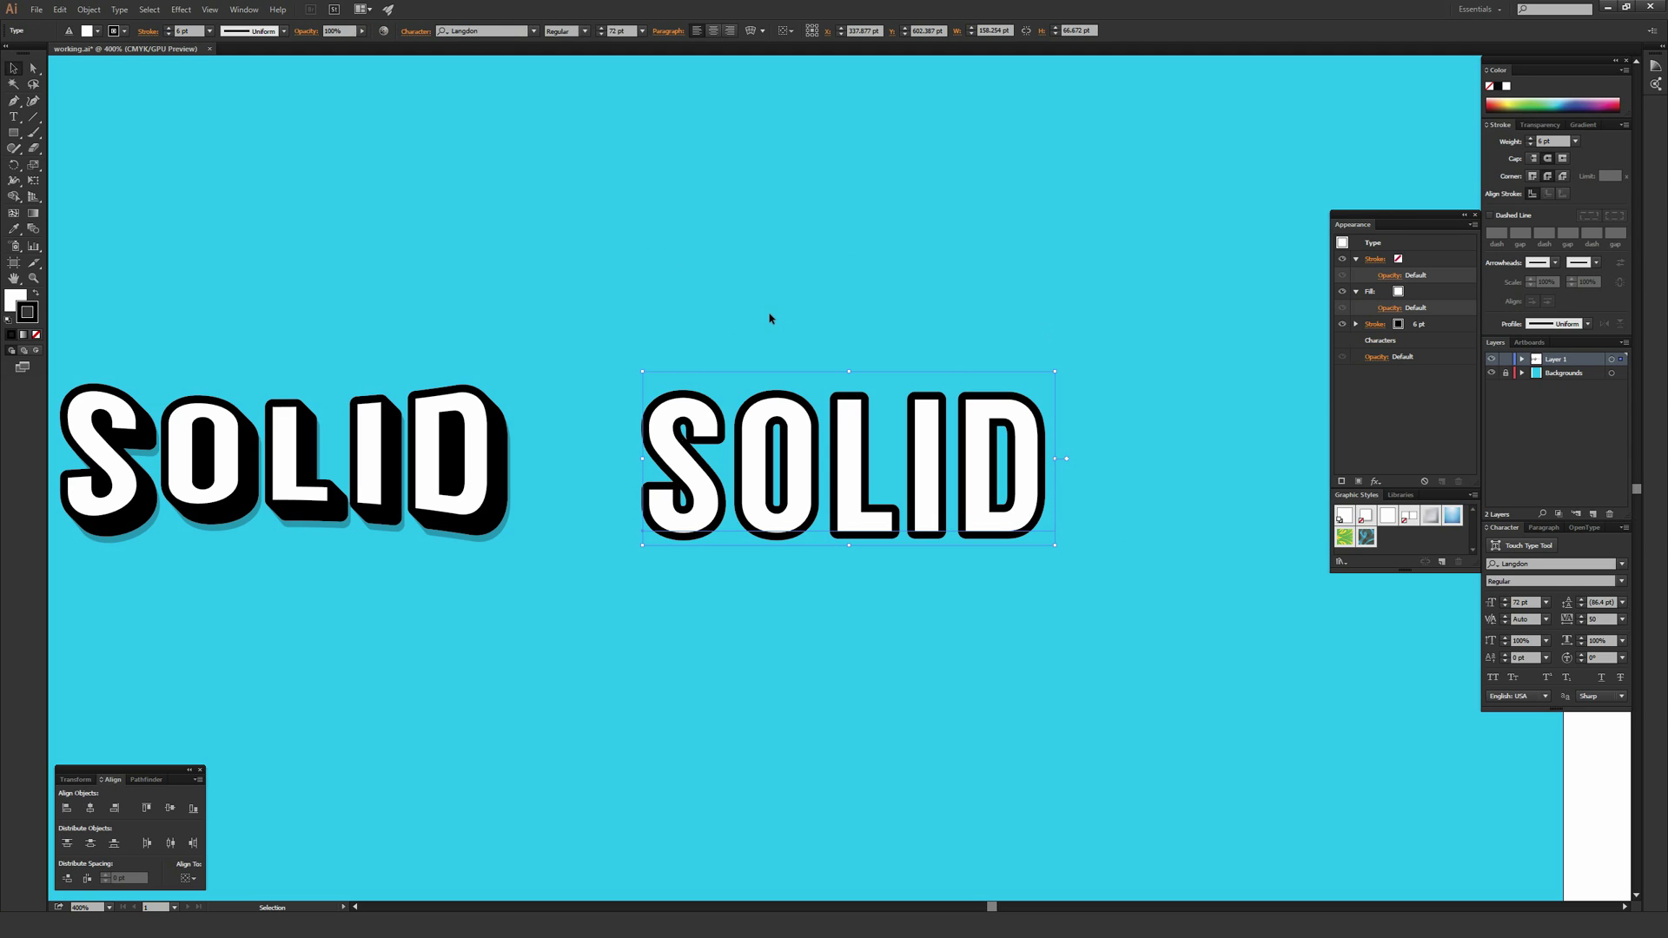
click(1449, 325)
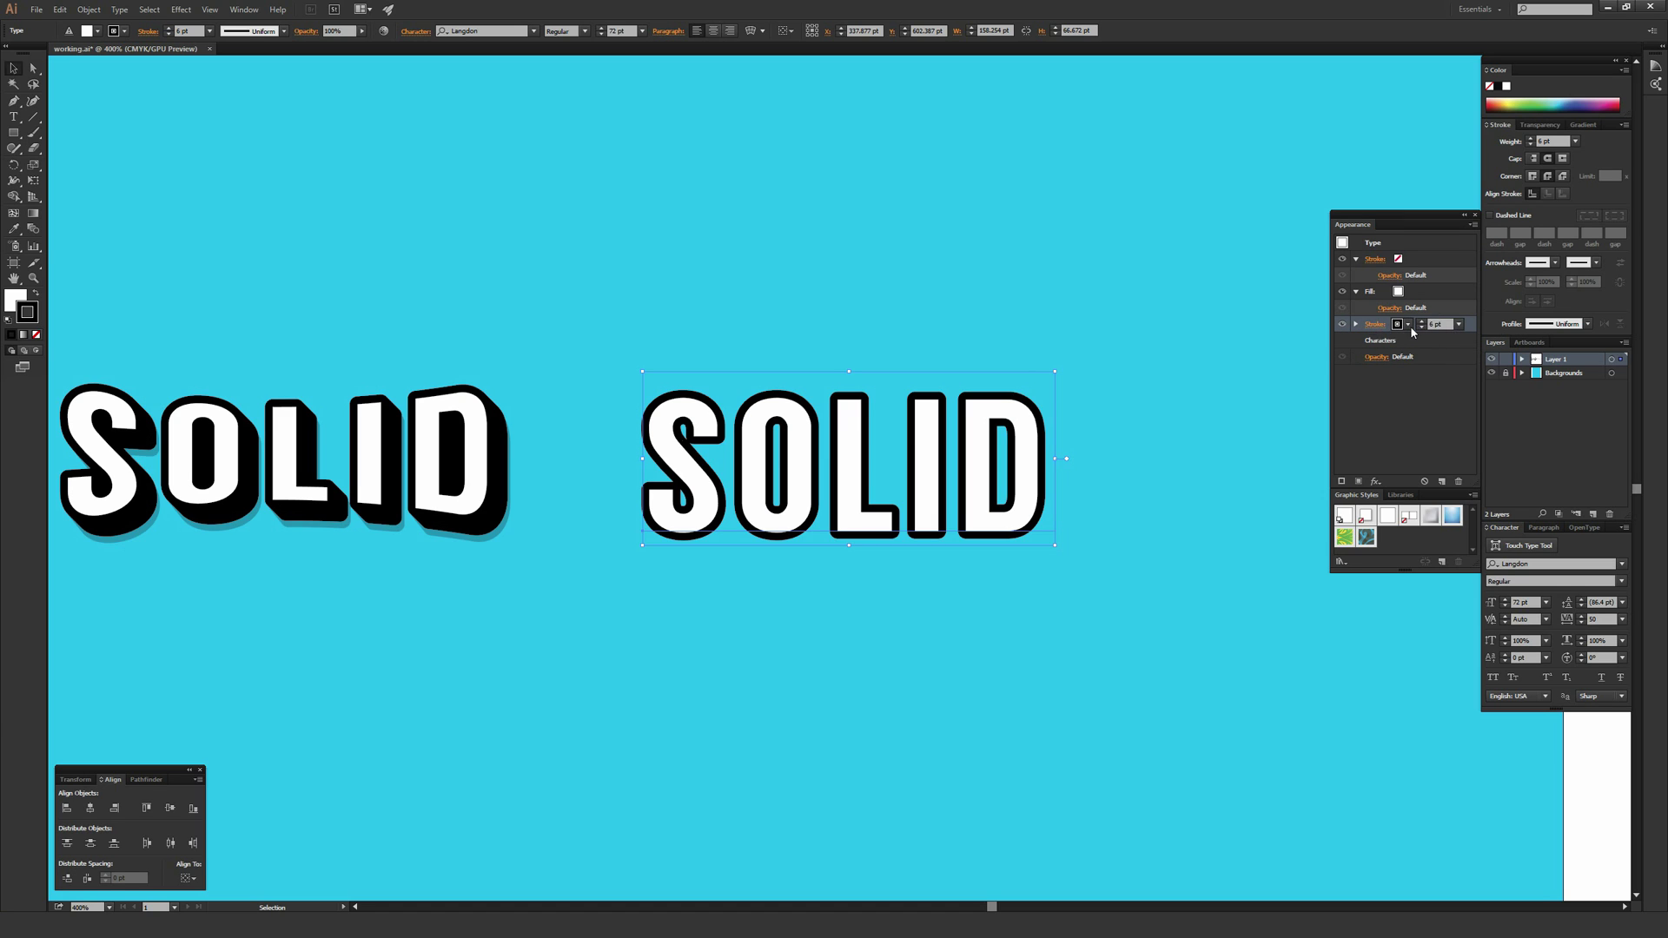
- Add a Distort & Transform > Transform effect to the outline stroke, with Preview on
click(1381, 327)
key(ctrl+plus)
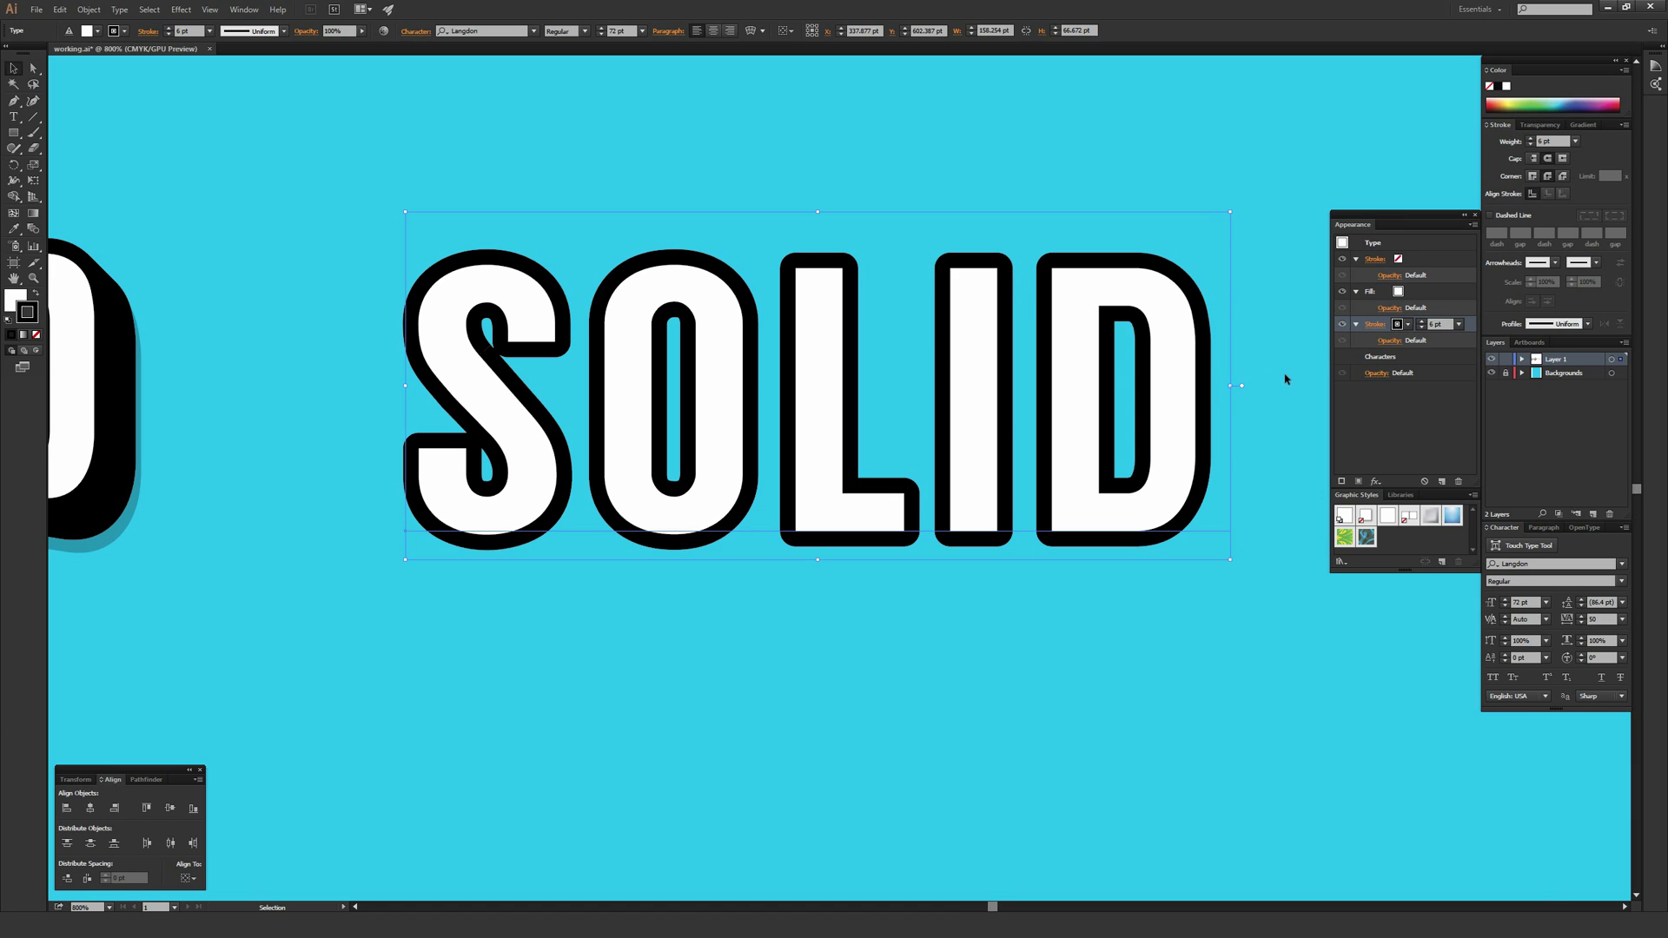
click(1376, 481)
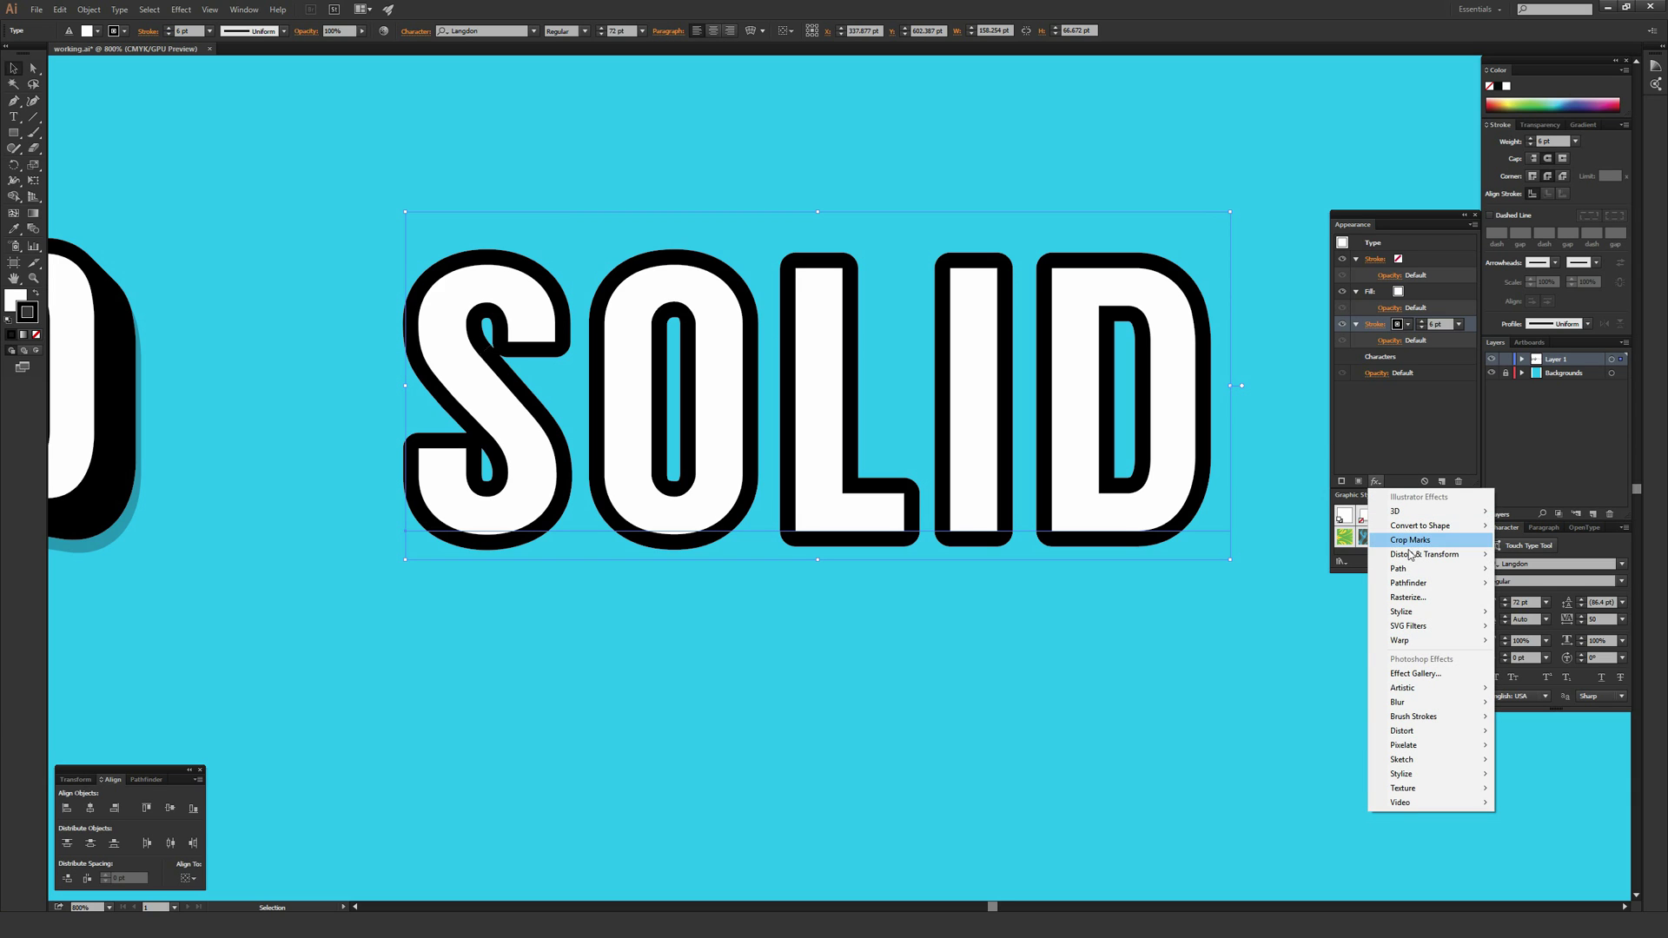
mouse_move(1412, 560)
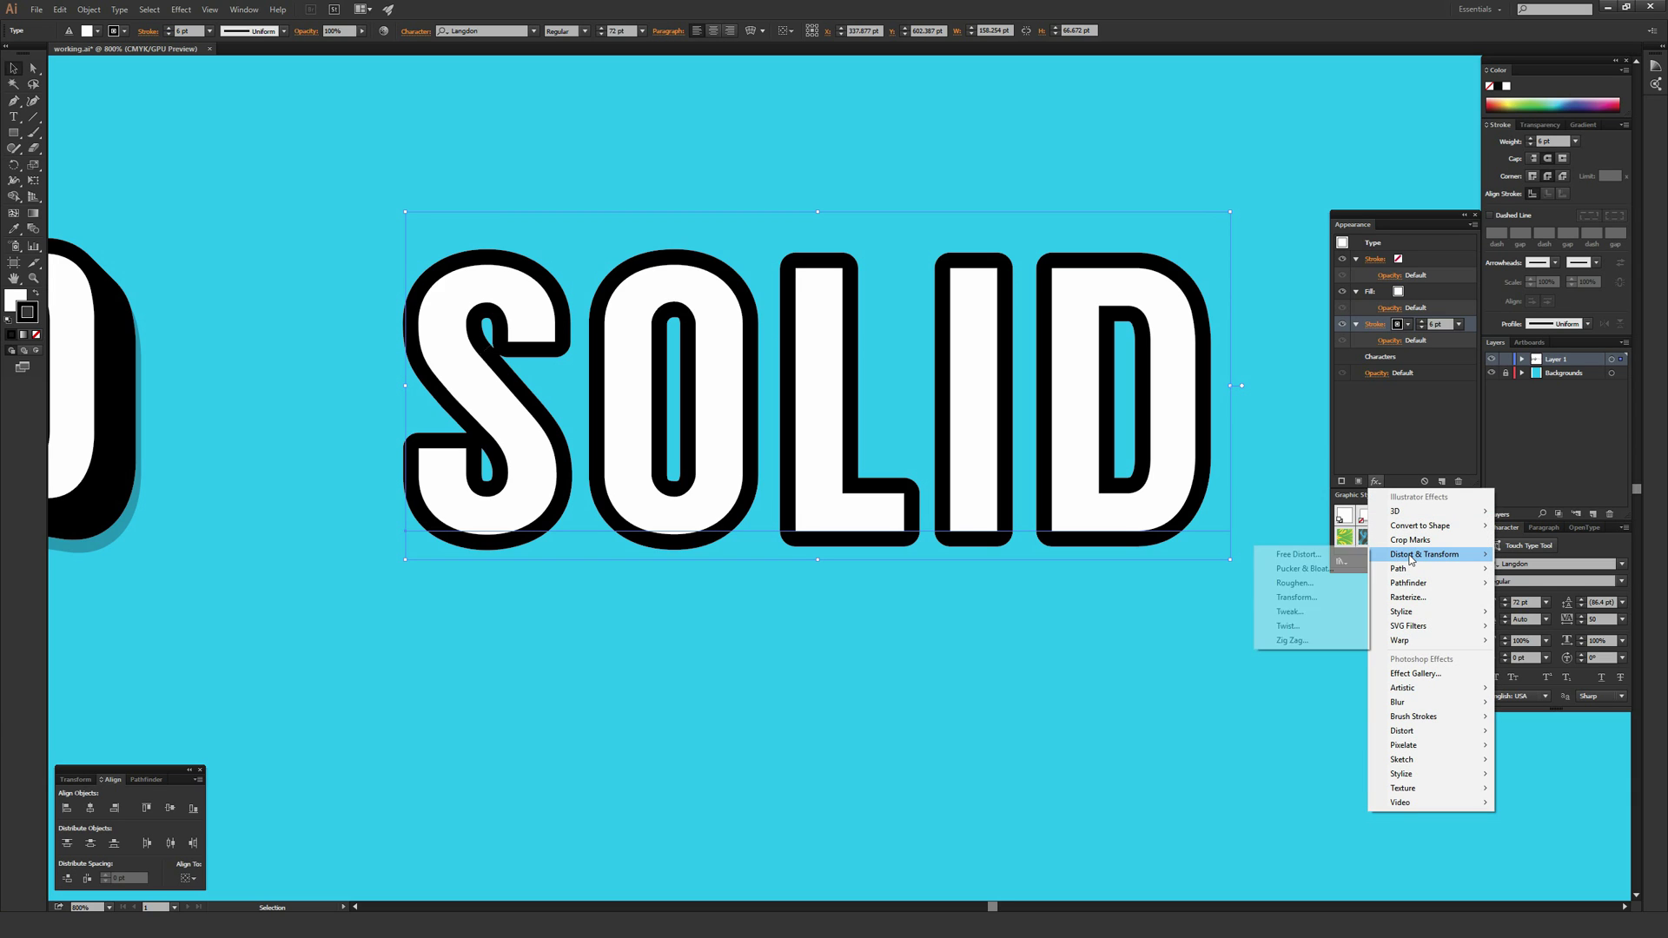
click(1290, 596)
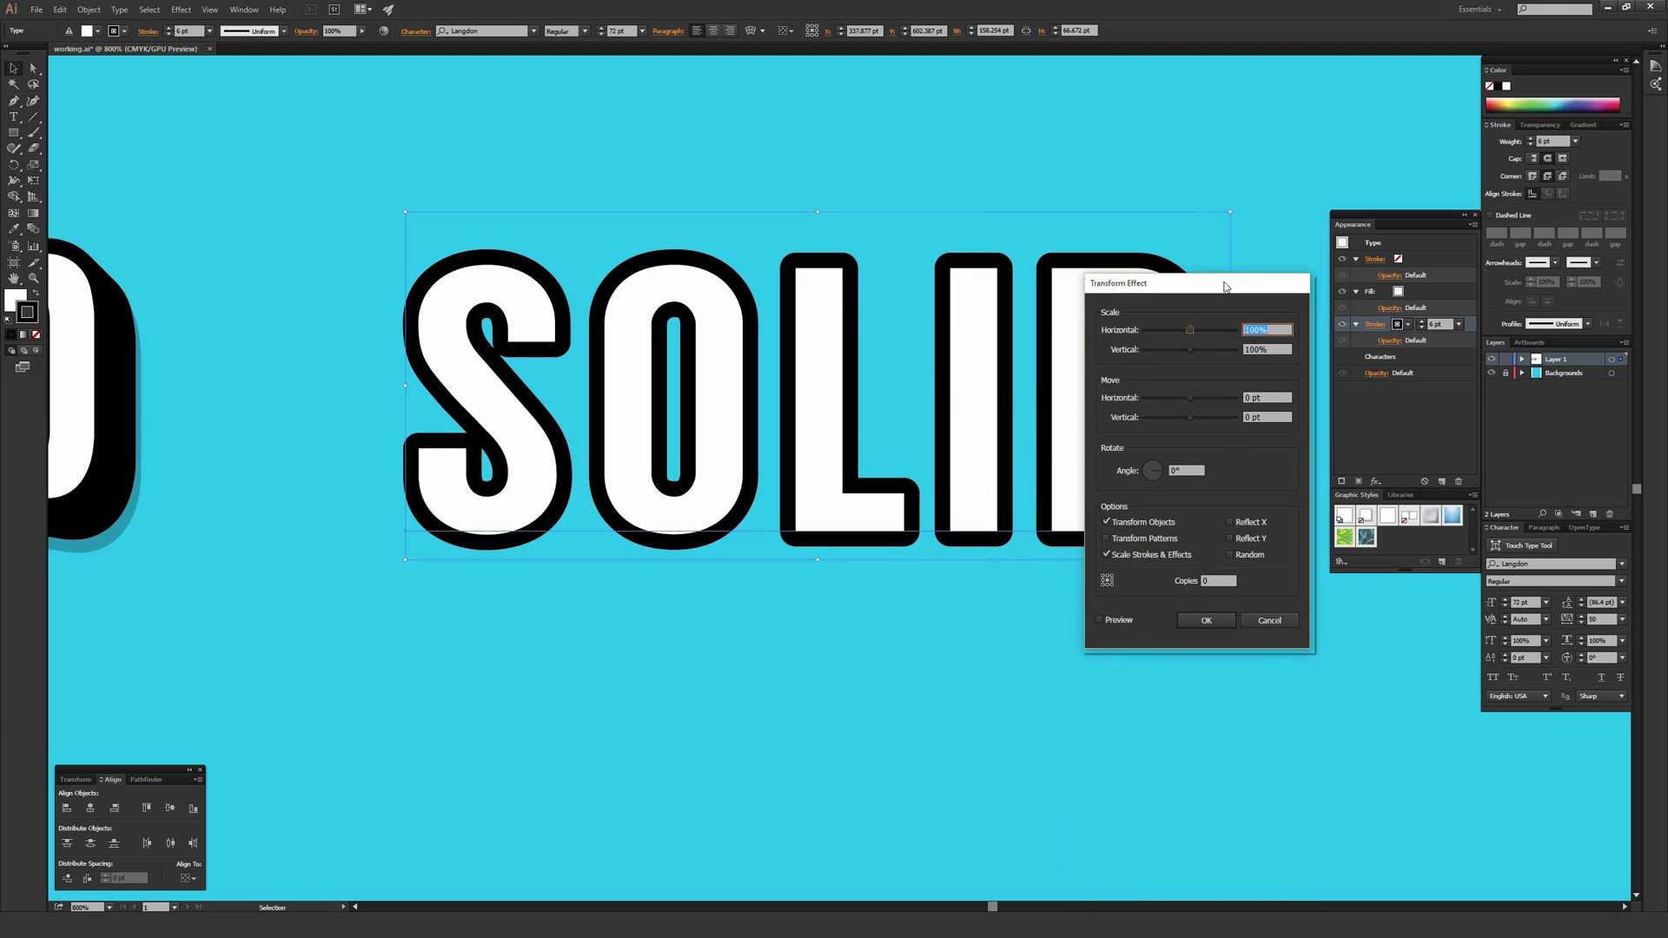
click(1109, 624)
- Set Move Horizontal and Vertical to 0.1 pt with 25 copies and confirm
click(1182, 398)
text(.1)
key(Tab)
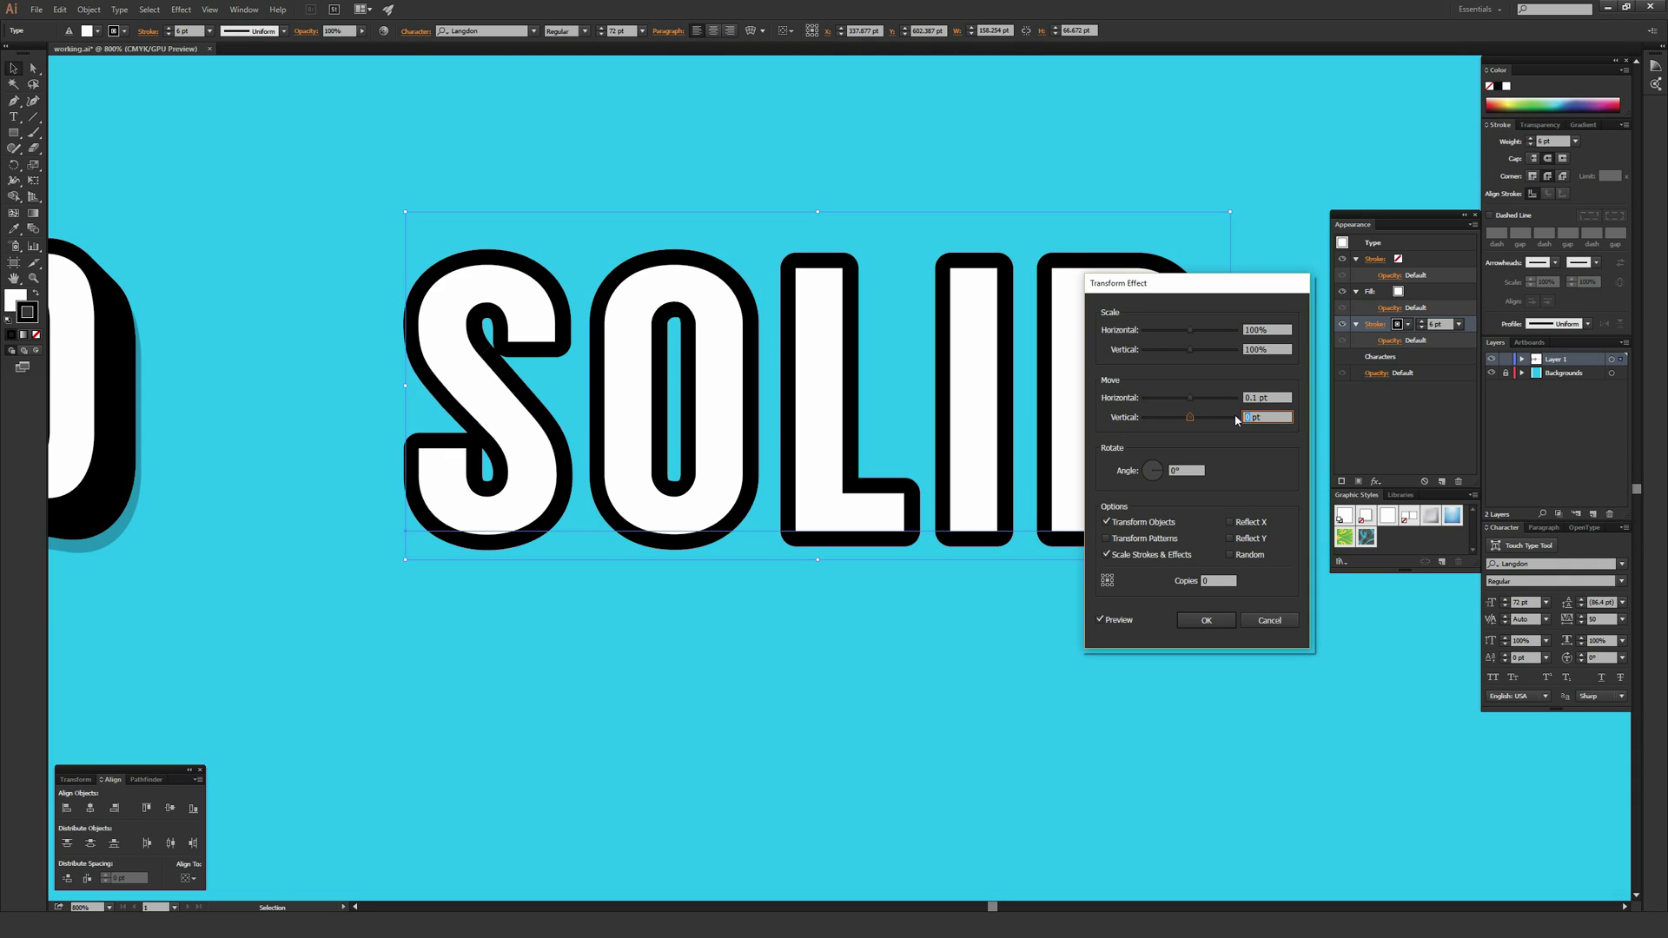
text(.1)
click(1282, 395)
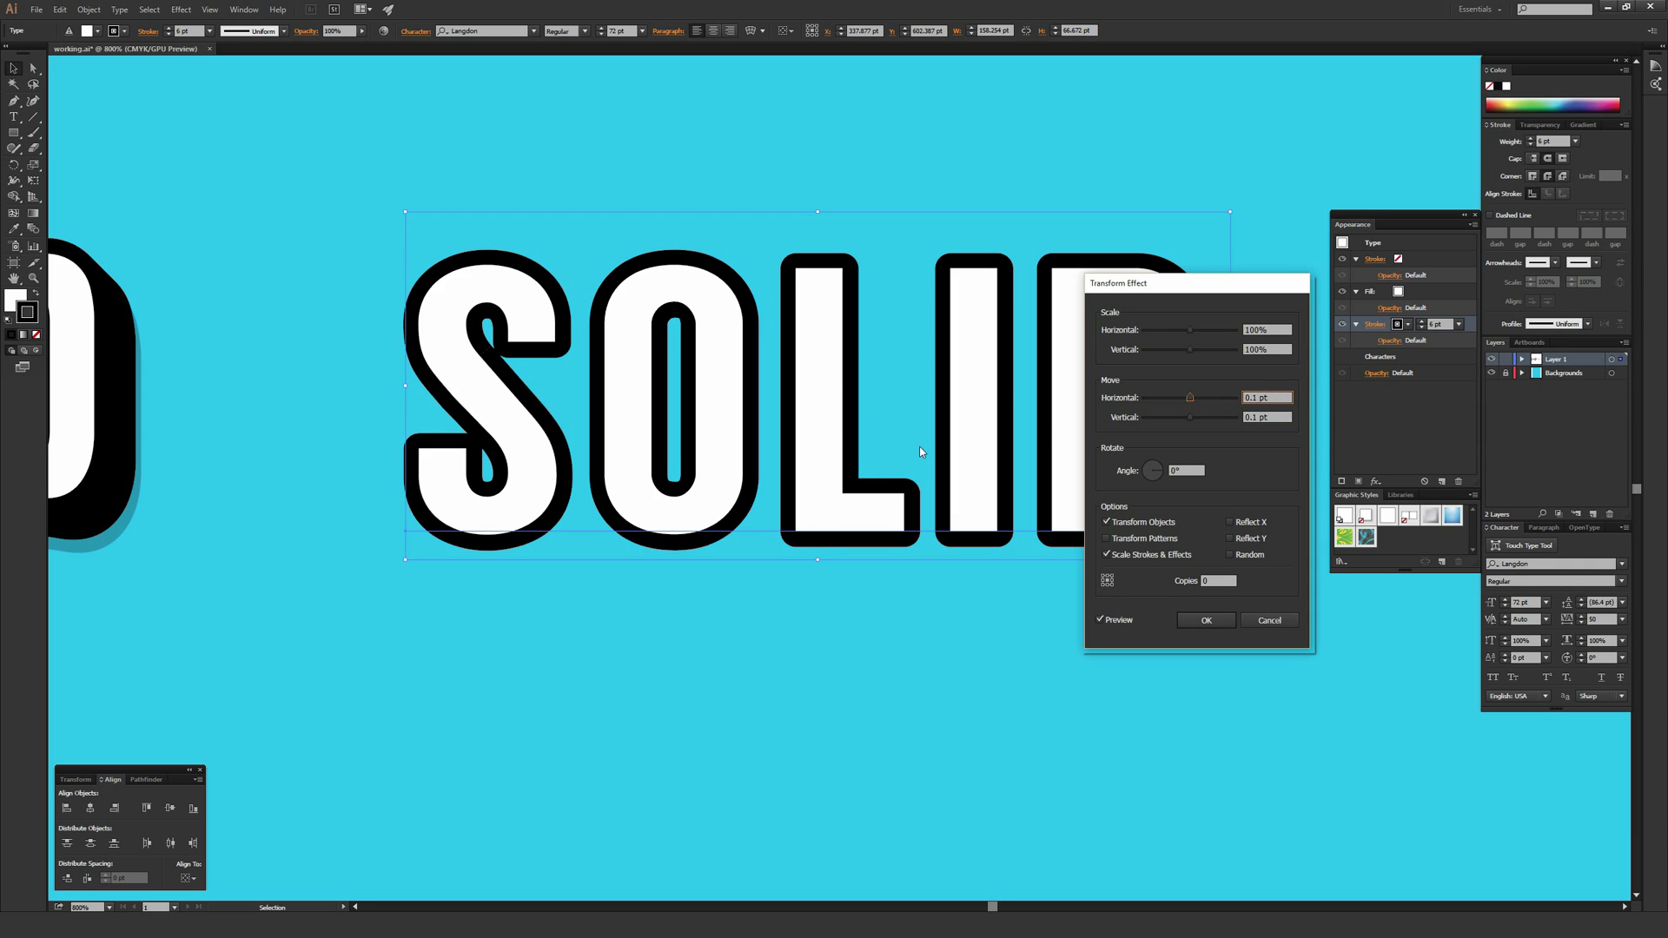
click(1275, 416)
click(1215, 580)
click(1272, 397)
key(Tab)
key(Tab)
click(1272, 416)
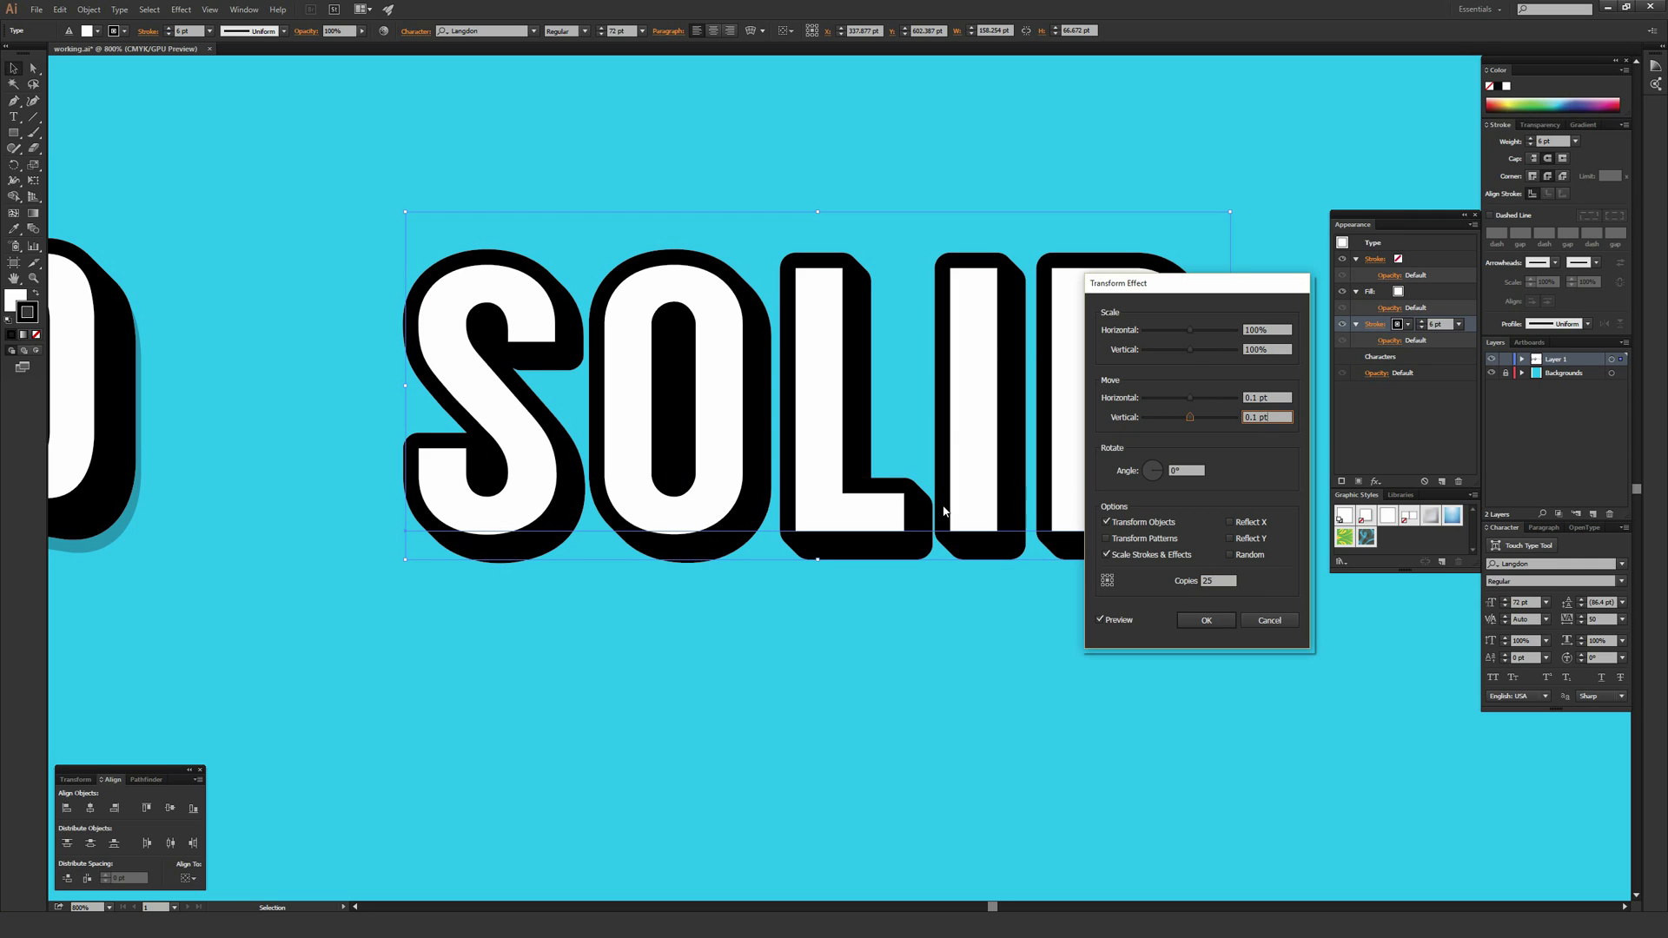
click(1195, 622)
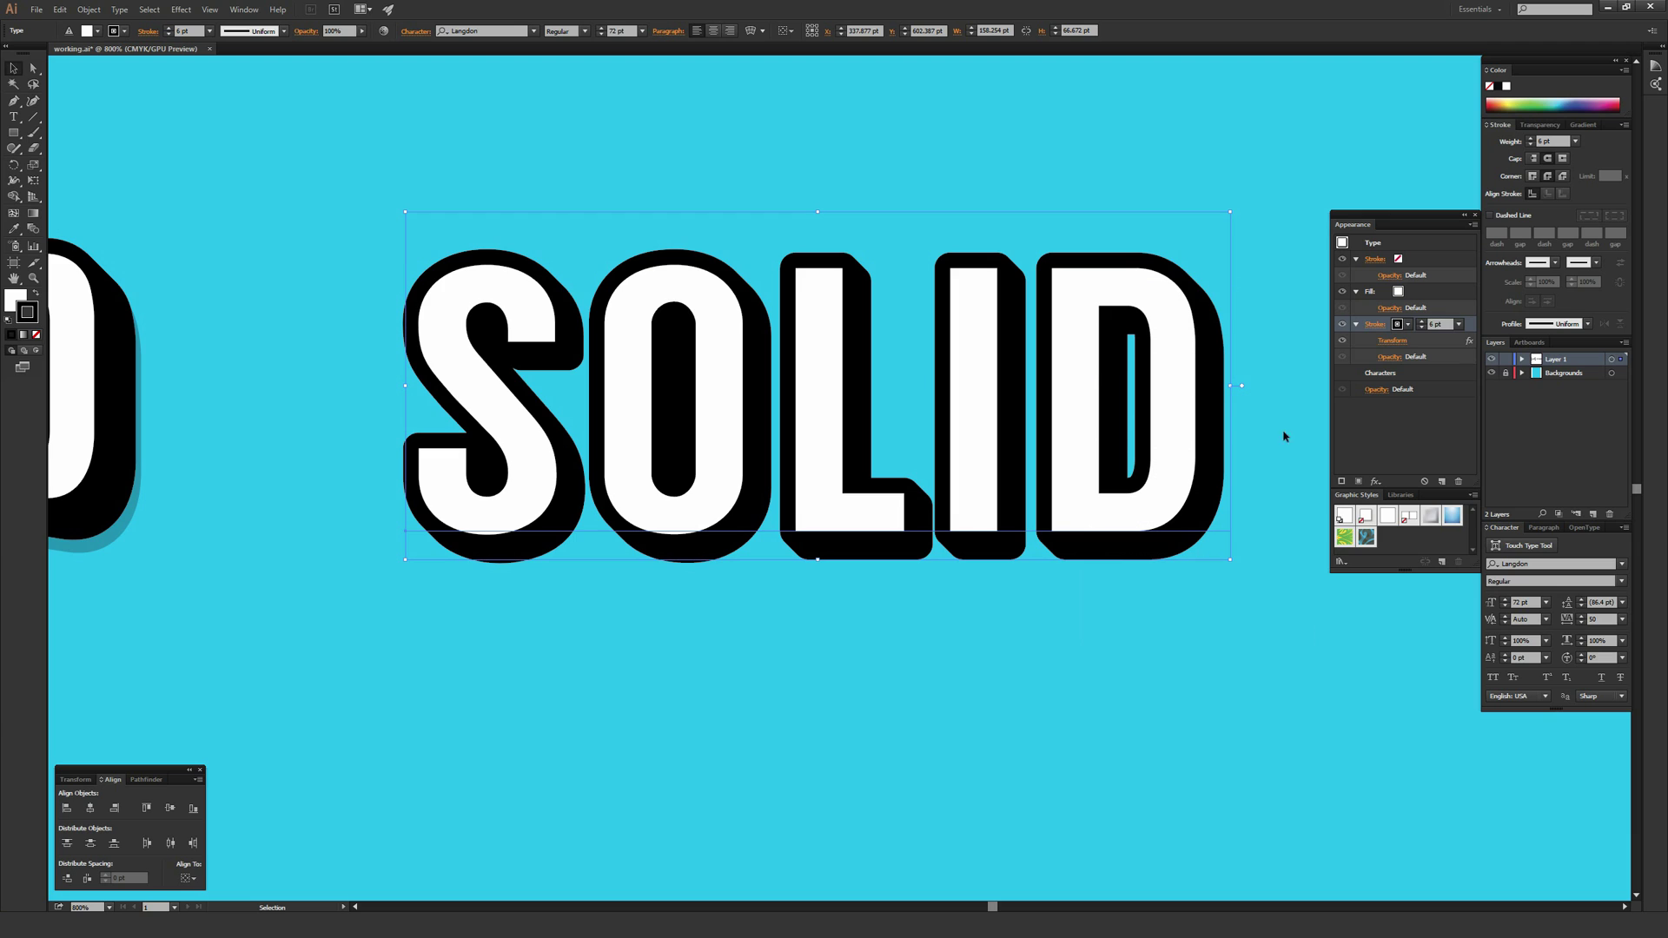
- Hide and show the extrusion to compare, then zoom out to both words
click(1343, 341)
click(1342, 341)
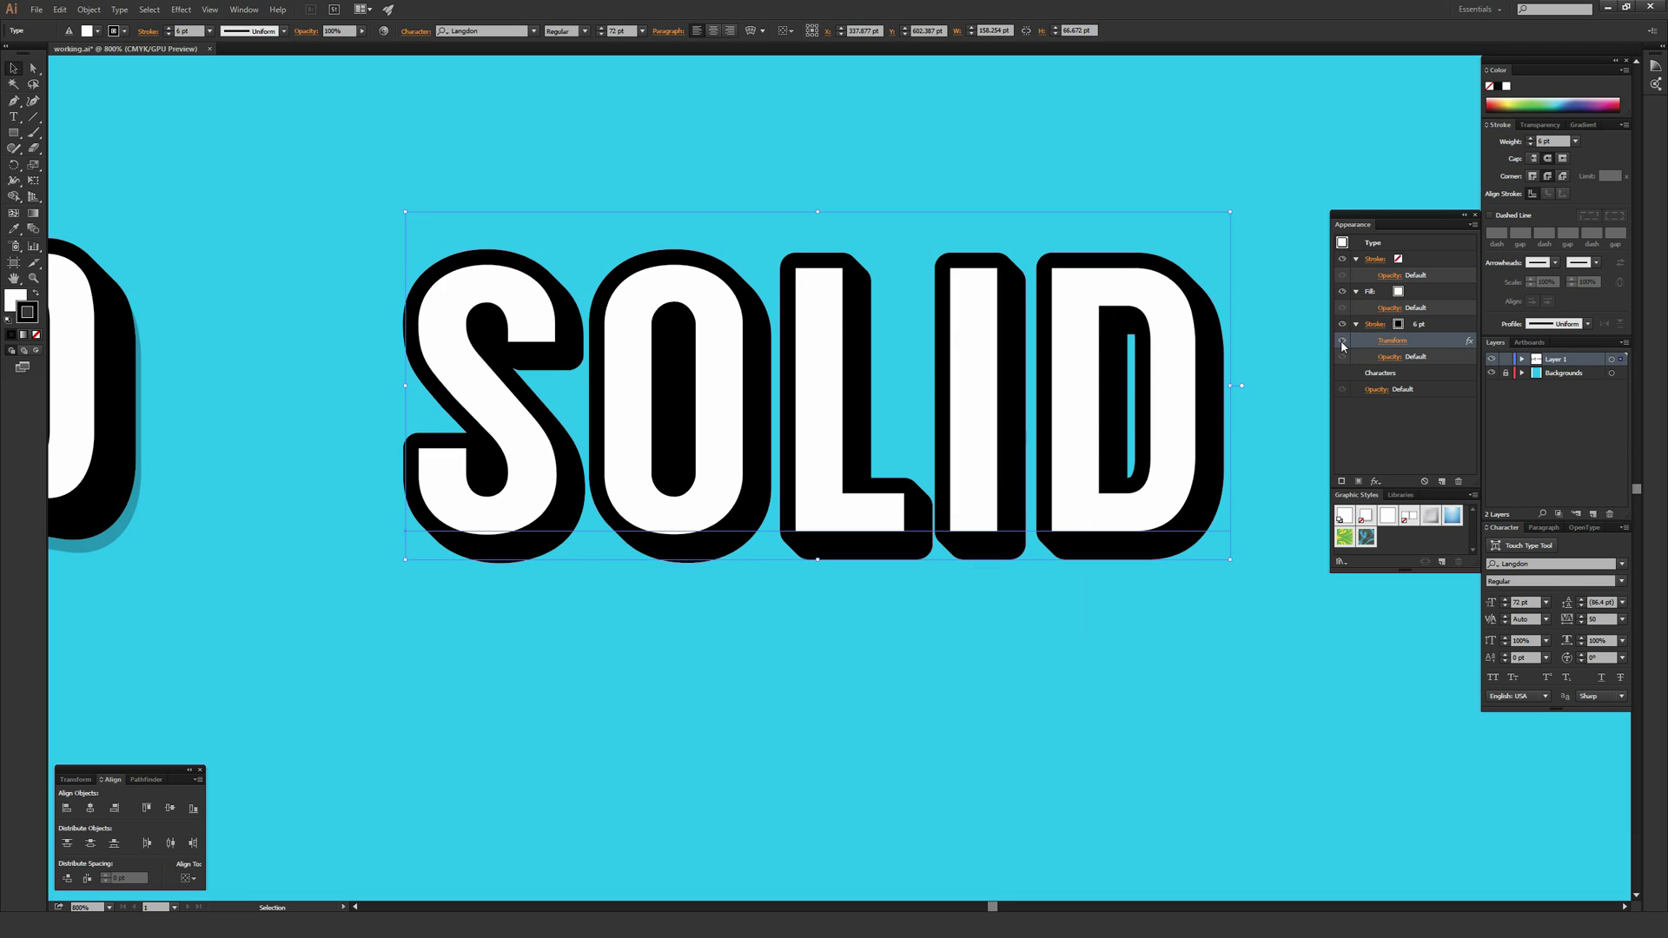
key(ctrl+minus)
scroll(868, 435, left, 2)
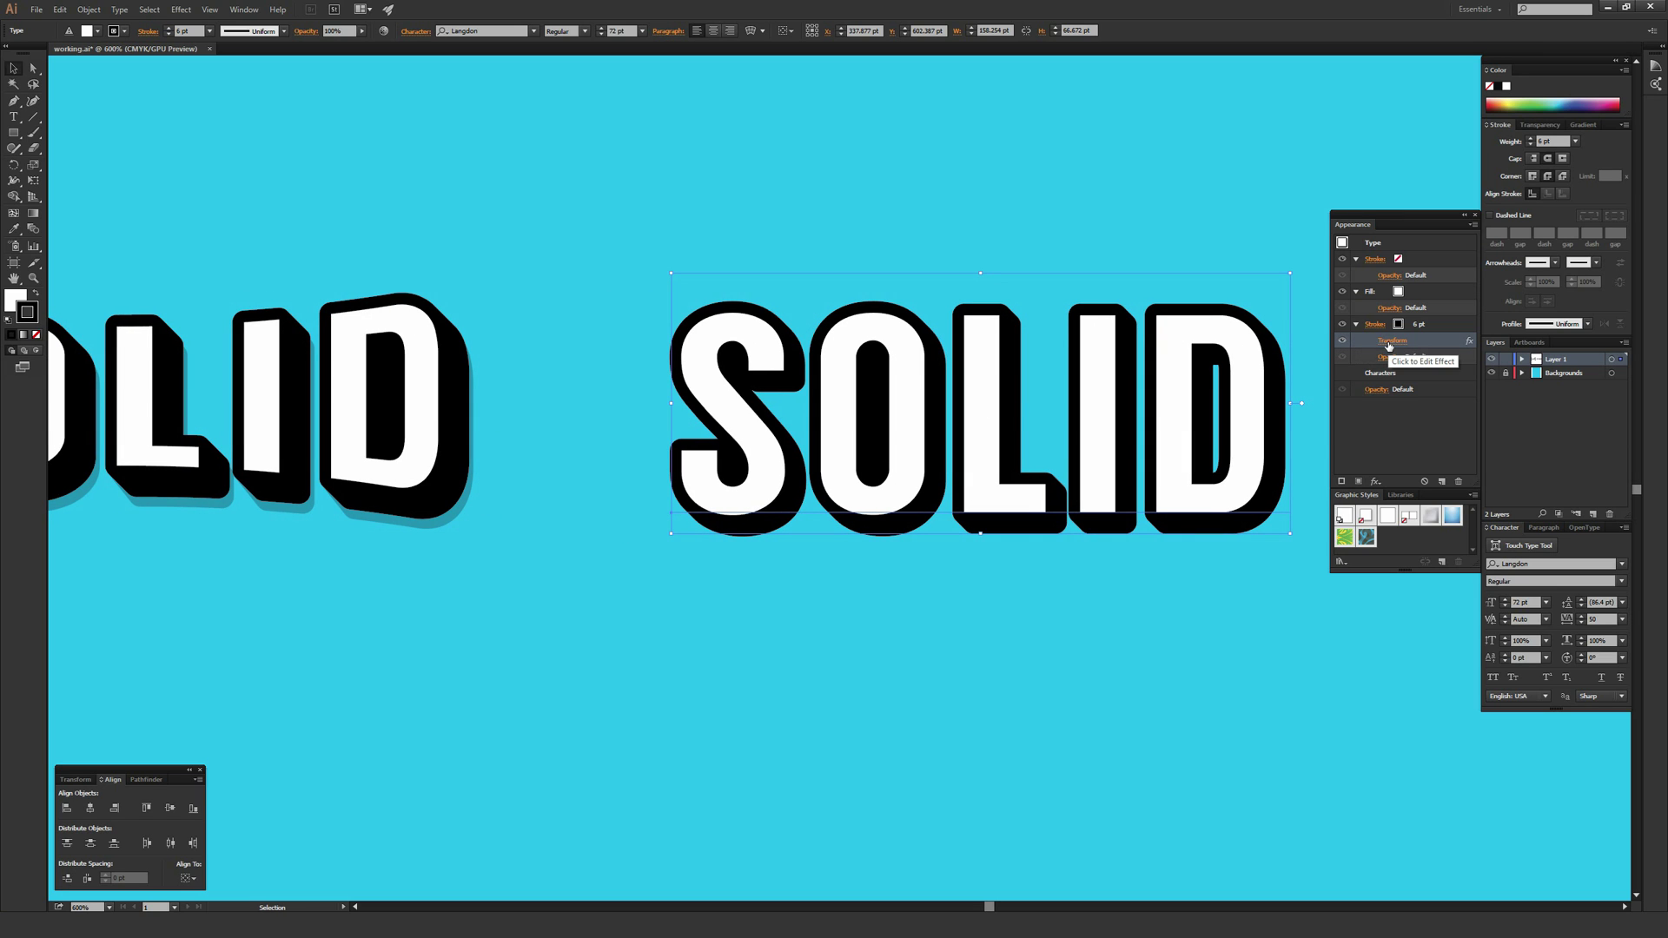
- Reopen the outline's Transform effect with Preview and change Copies to 3
click(1357, 325)
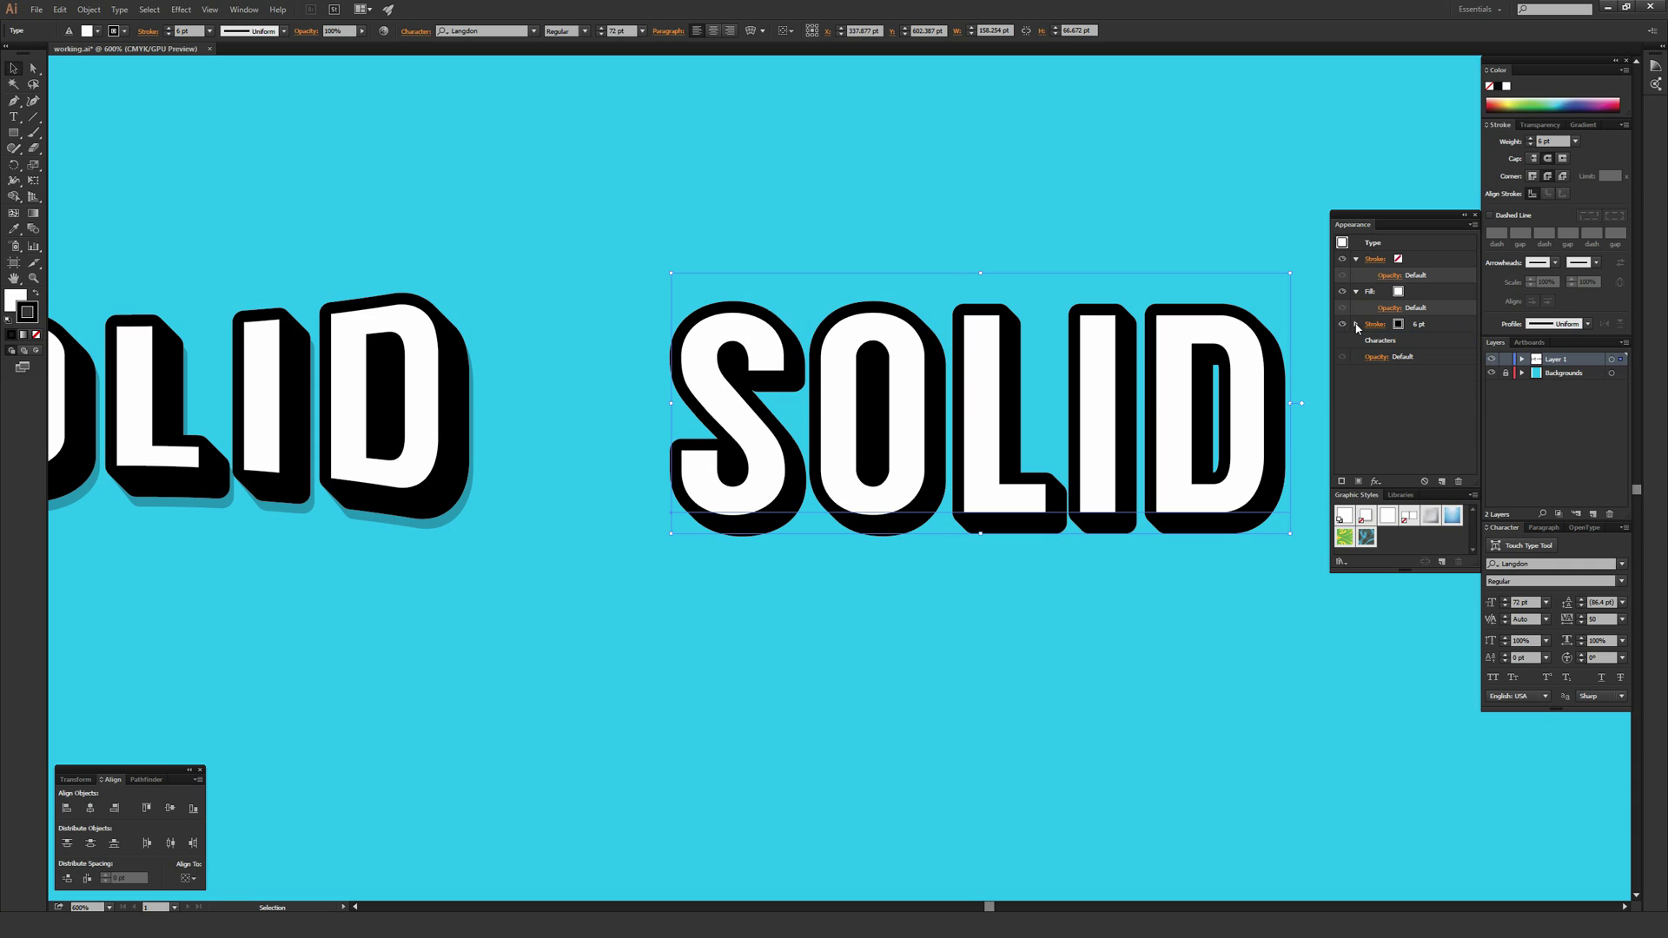
click(1356, 326)
click(1356, 326)
click(1356, 325)
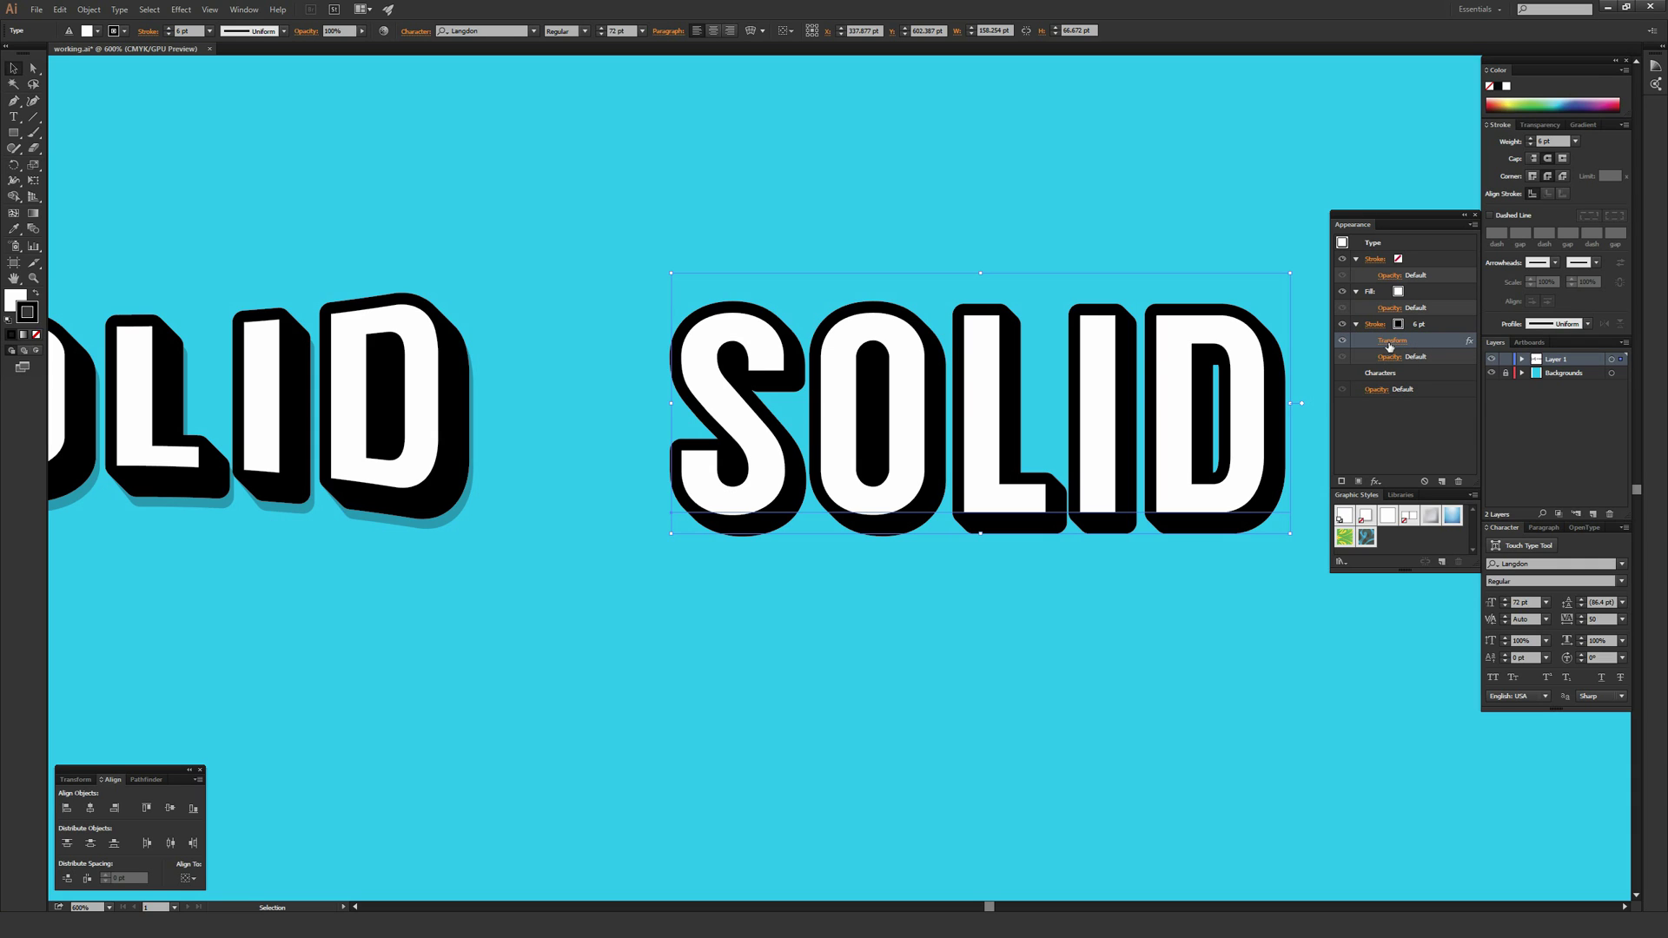
click(1390, 342)
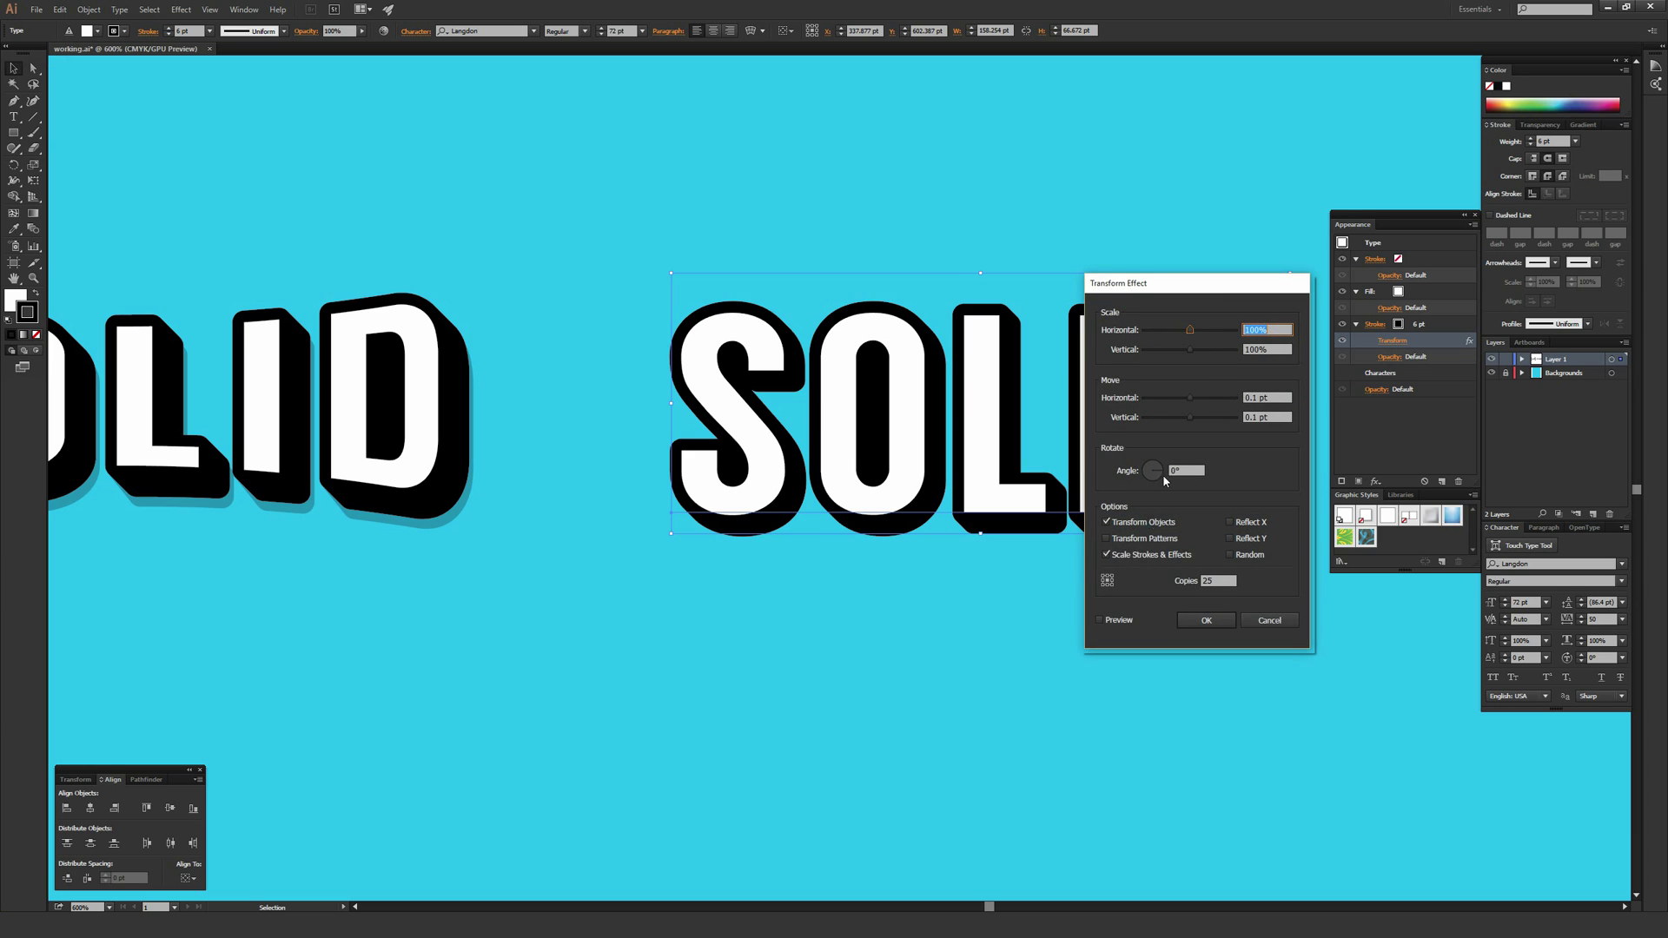
click(1099, 619)
text(3)
- Apply the 3-copy Transform effect and inspect the letter corners up close with Direct Selection
click(1205, 619)
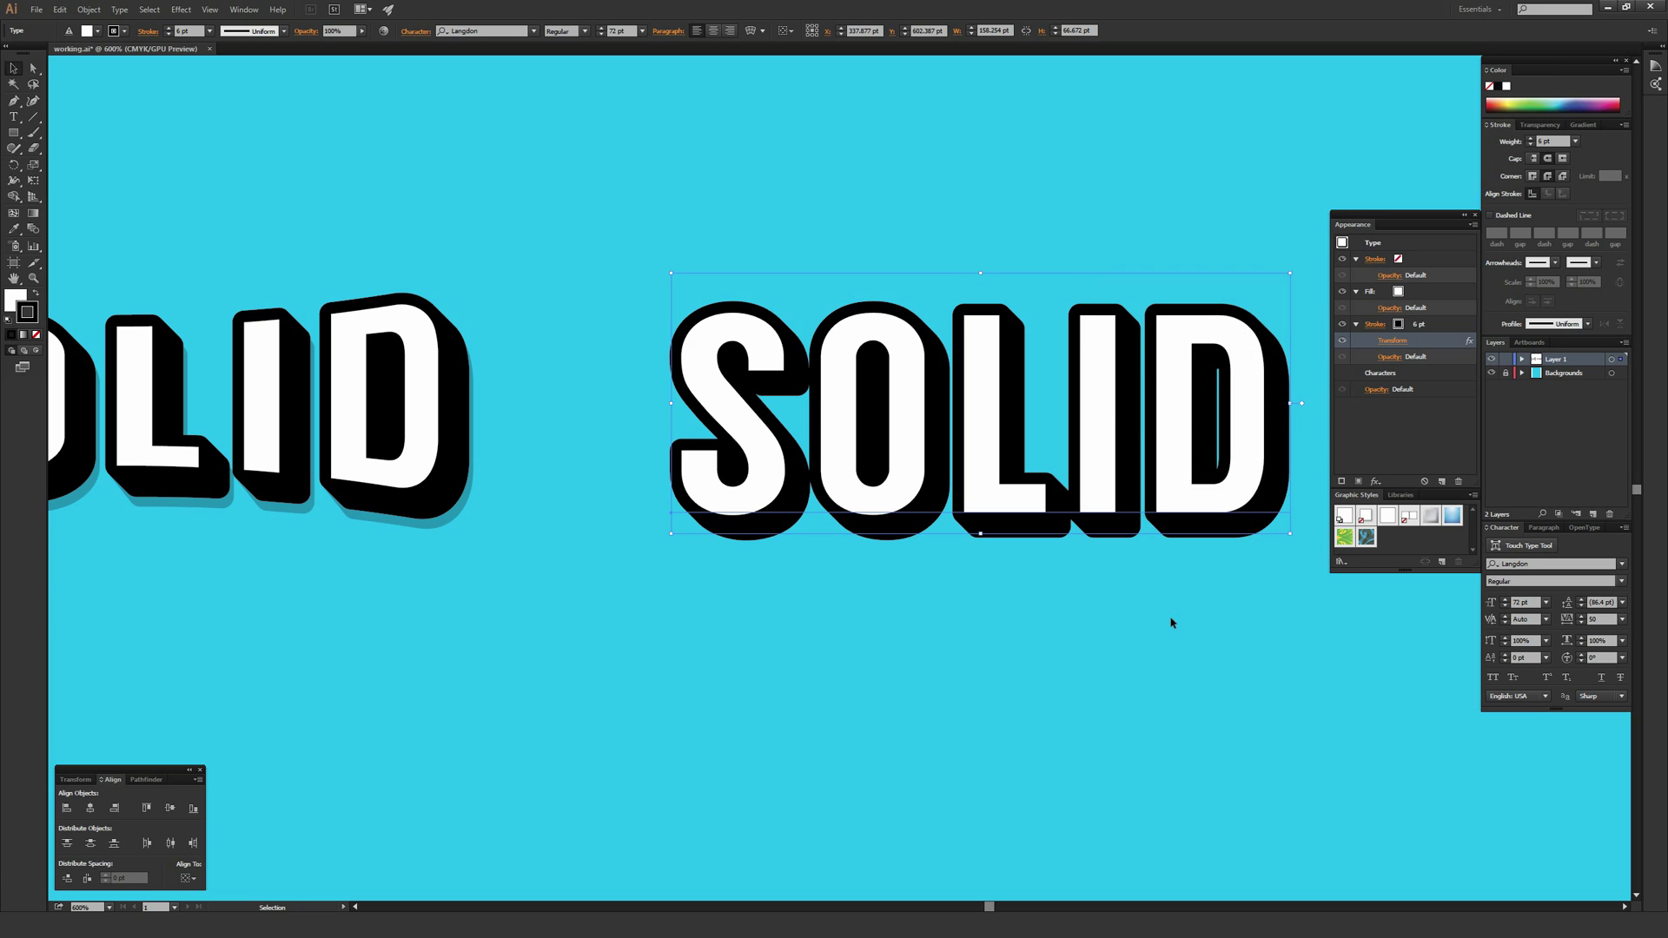
key(a)
scroll(856, 647, left, 3)
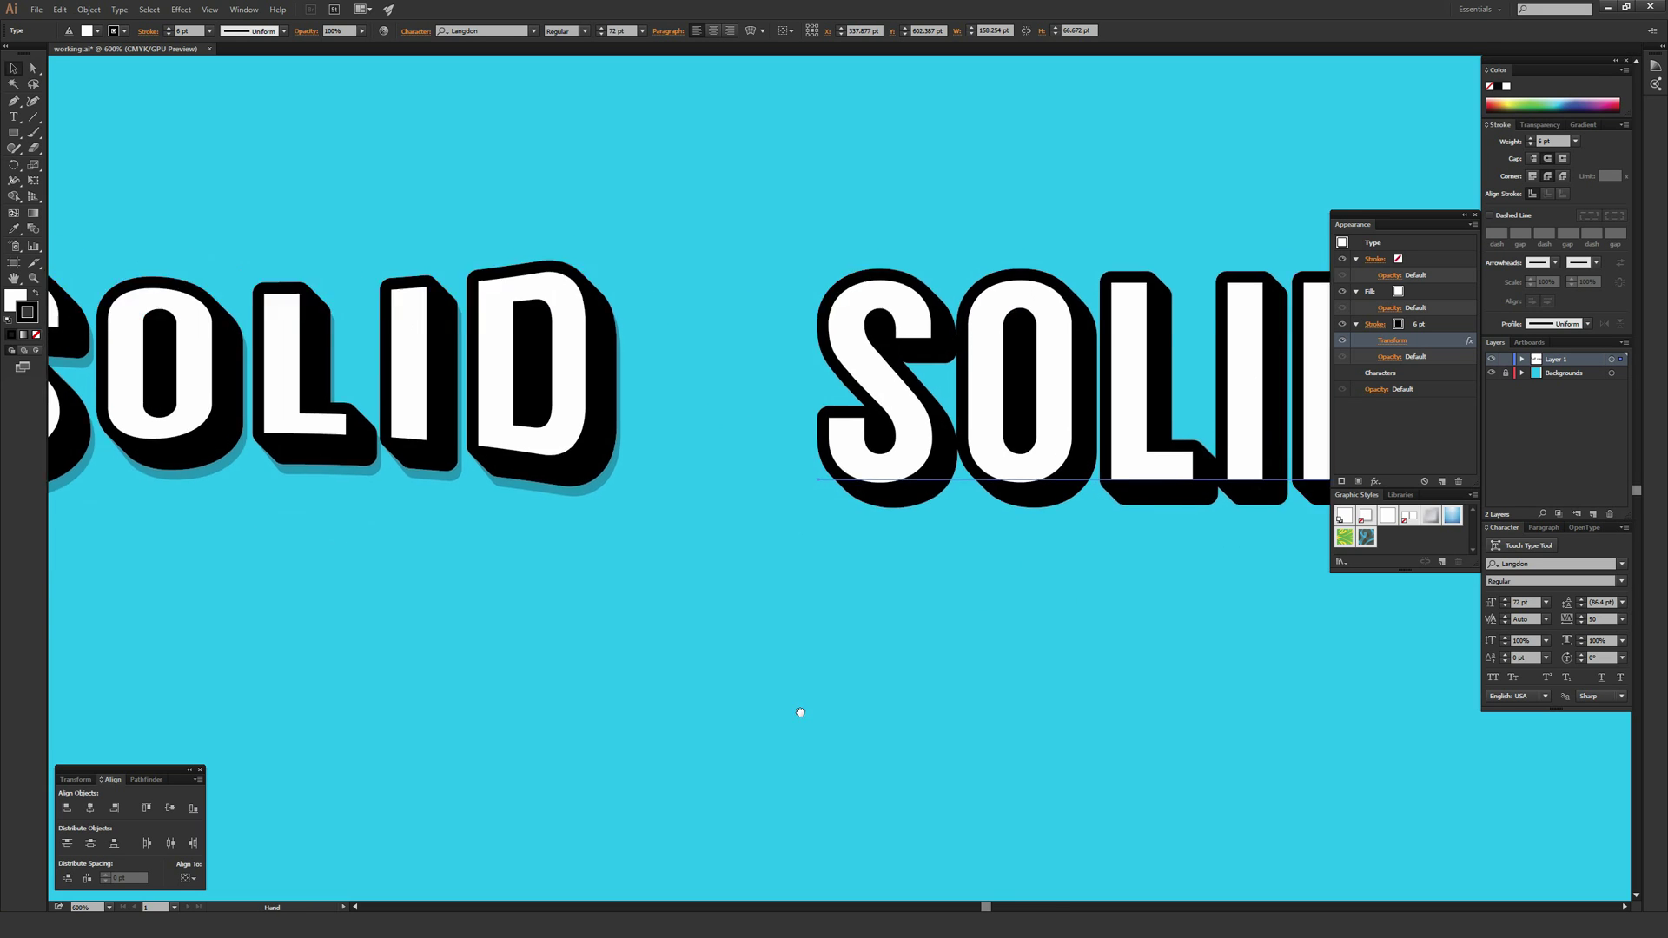
scroll(800, 707, right, 4)
scroll(847, 433, up, 1)
scroll(847, 433, up, 4)
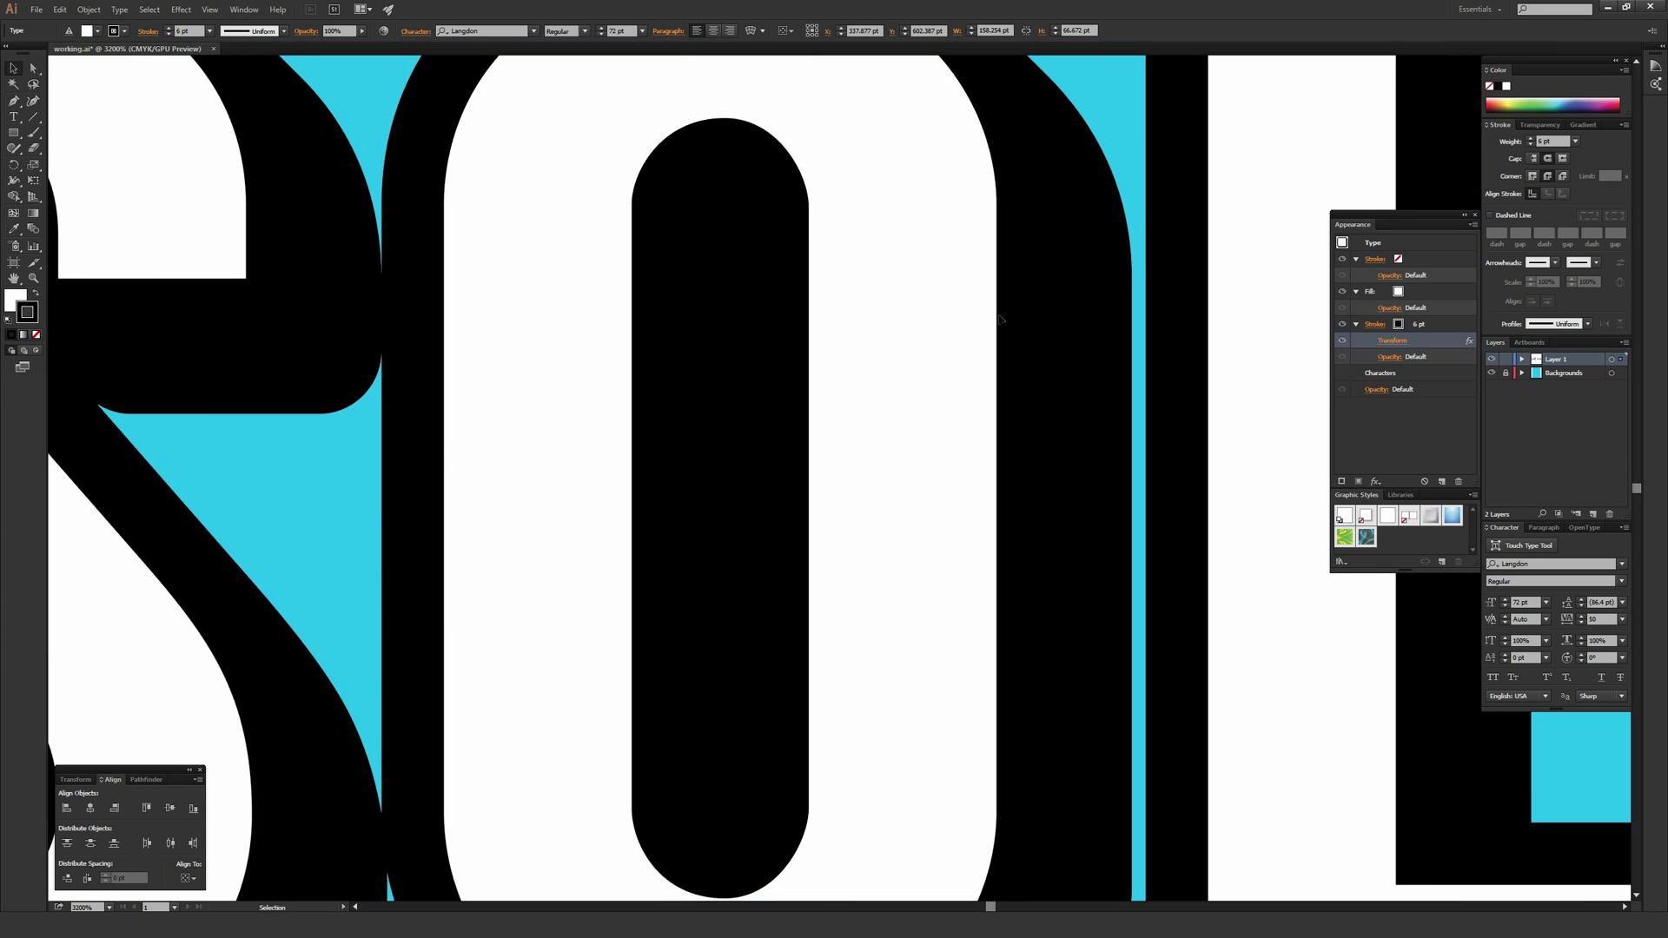
scroll(919, 489, down, 1)
scroll(919, 489, right, 1)
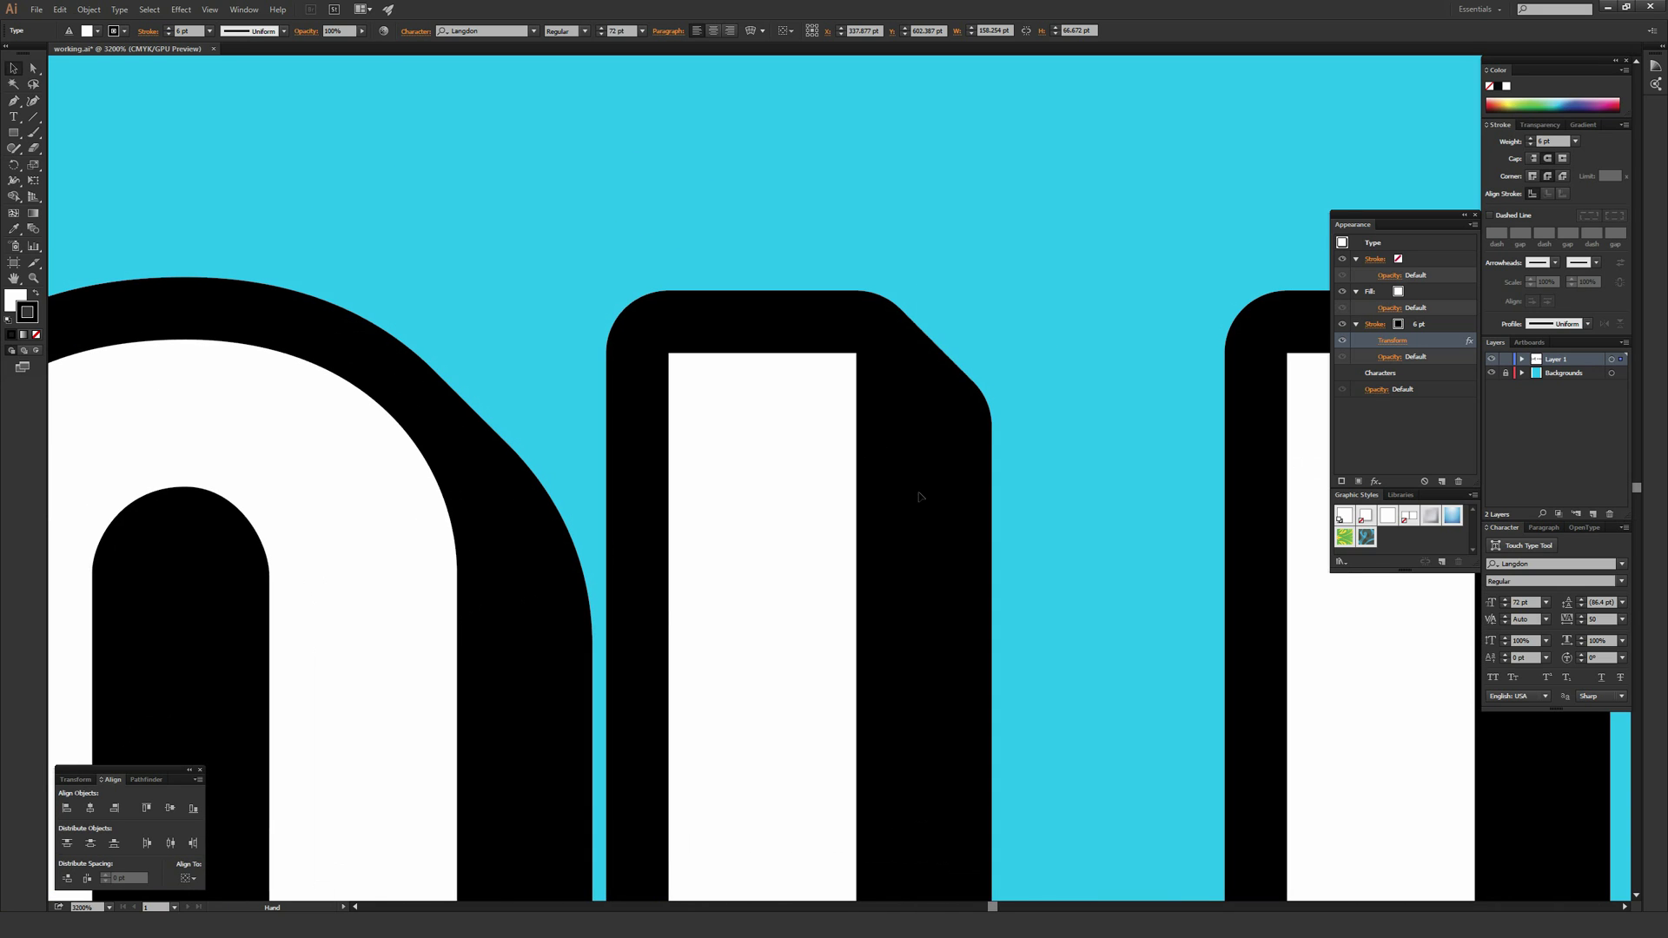
scroll(919, 489, up, 2)
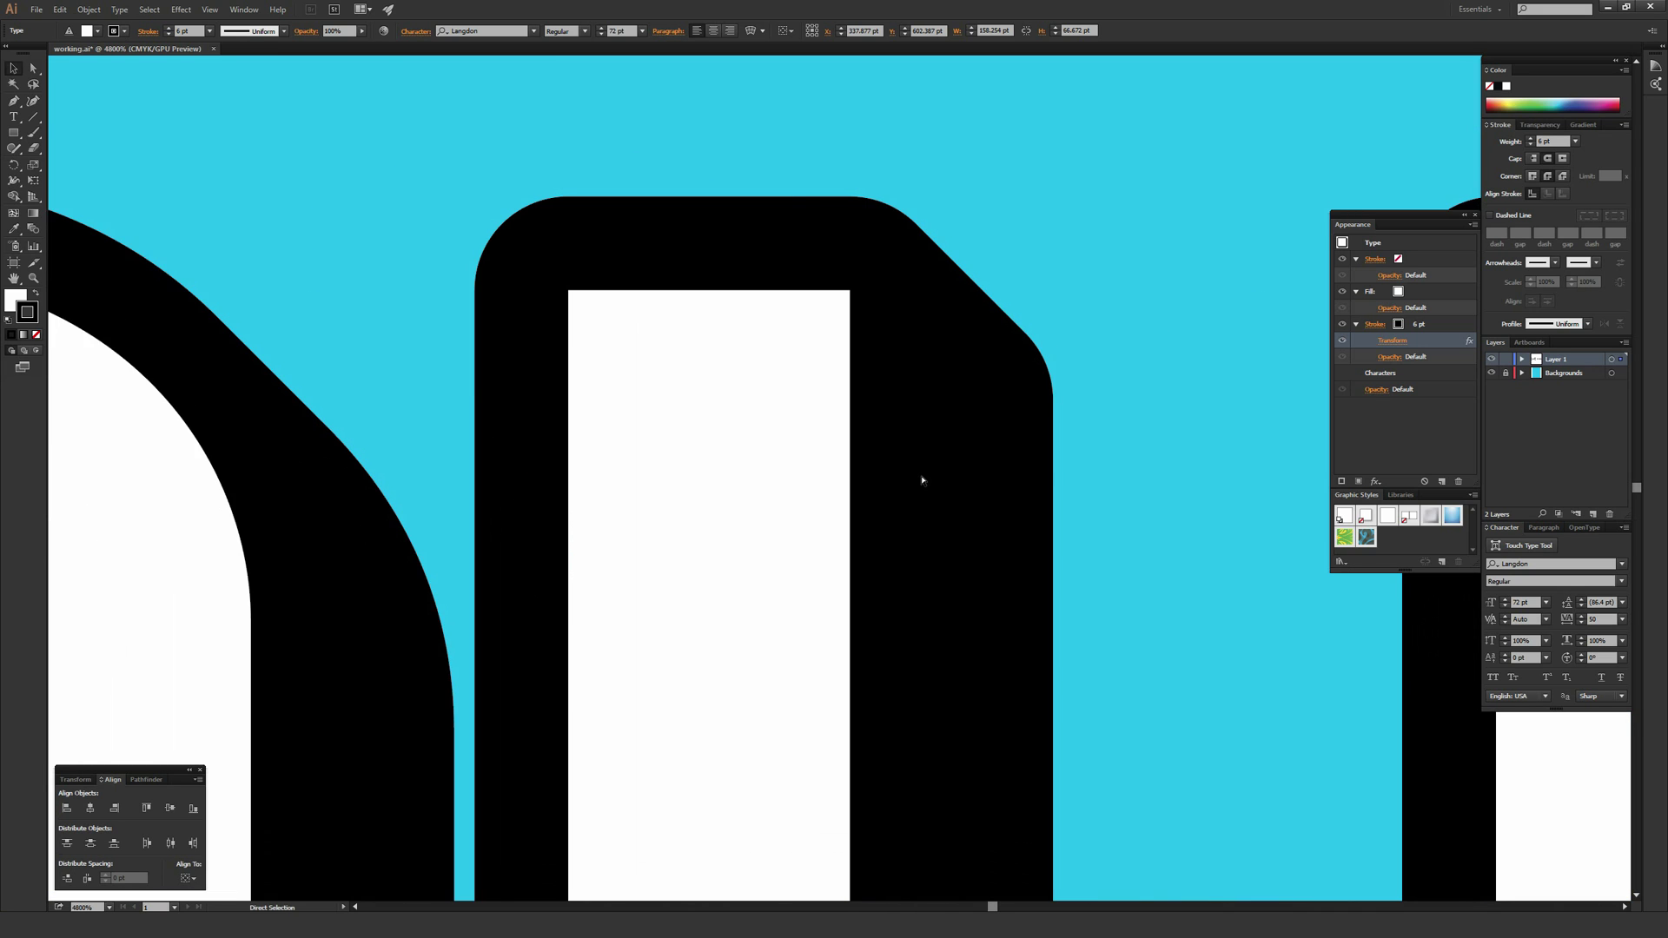
- Set the extrusion Transform's horizontal and vertical move distances to 1 pt
drag(938, 420, 849, 542)
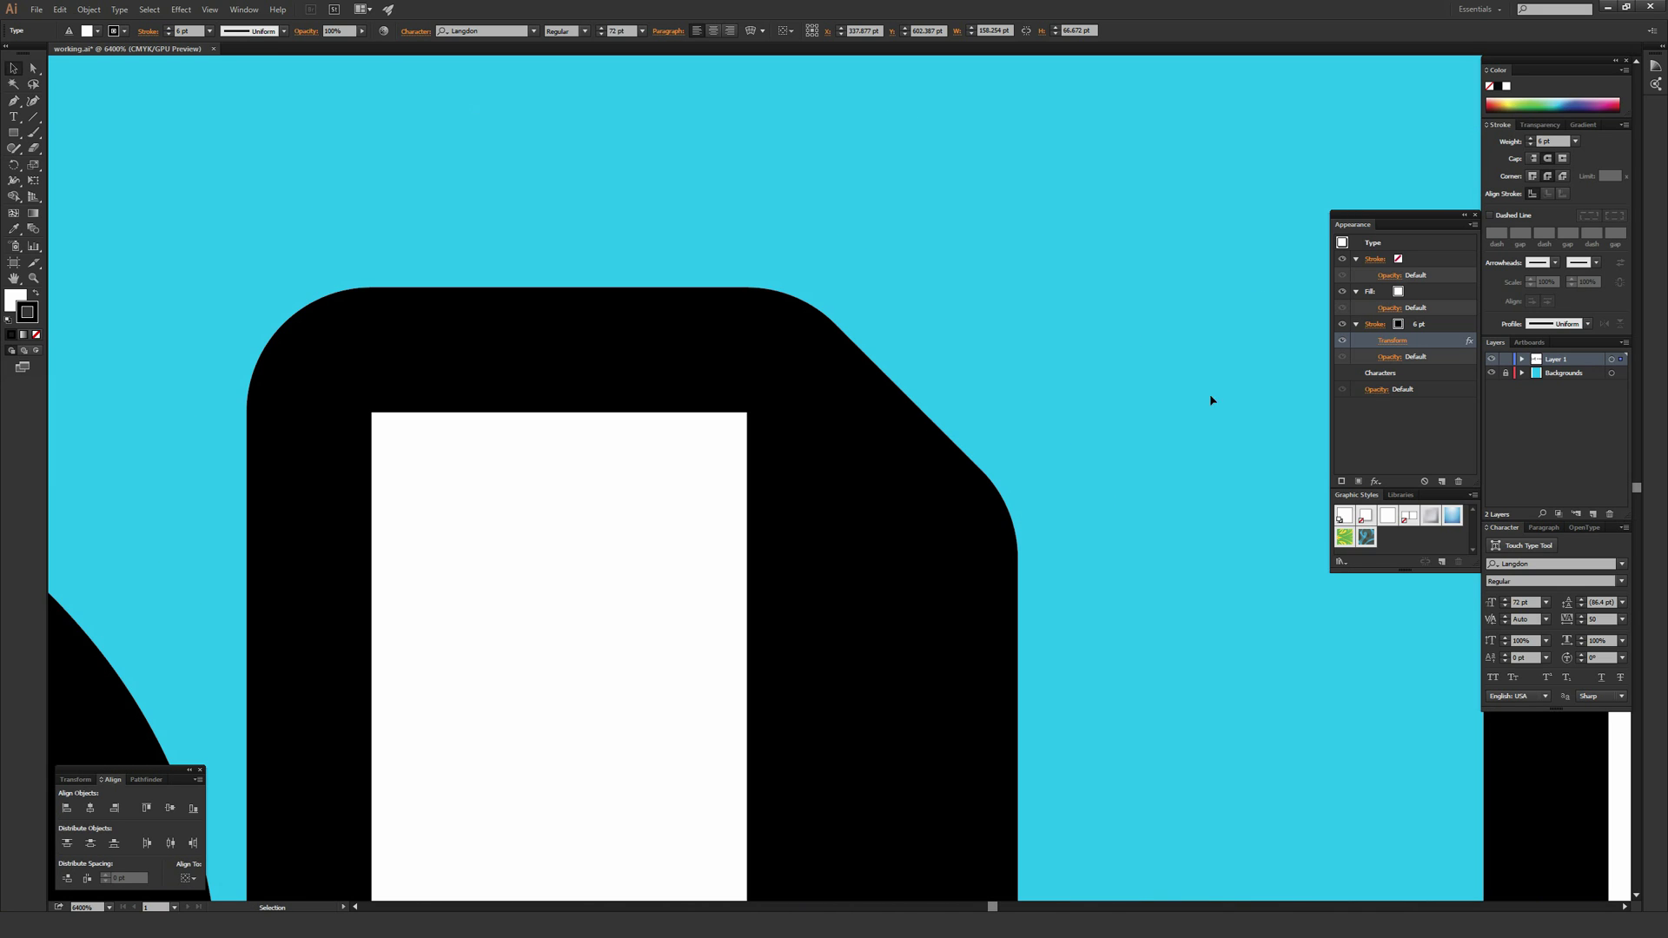
click(1393, 342)
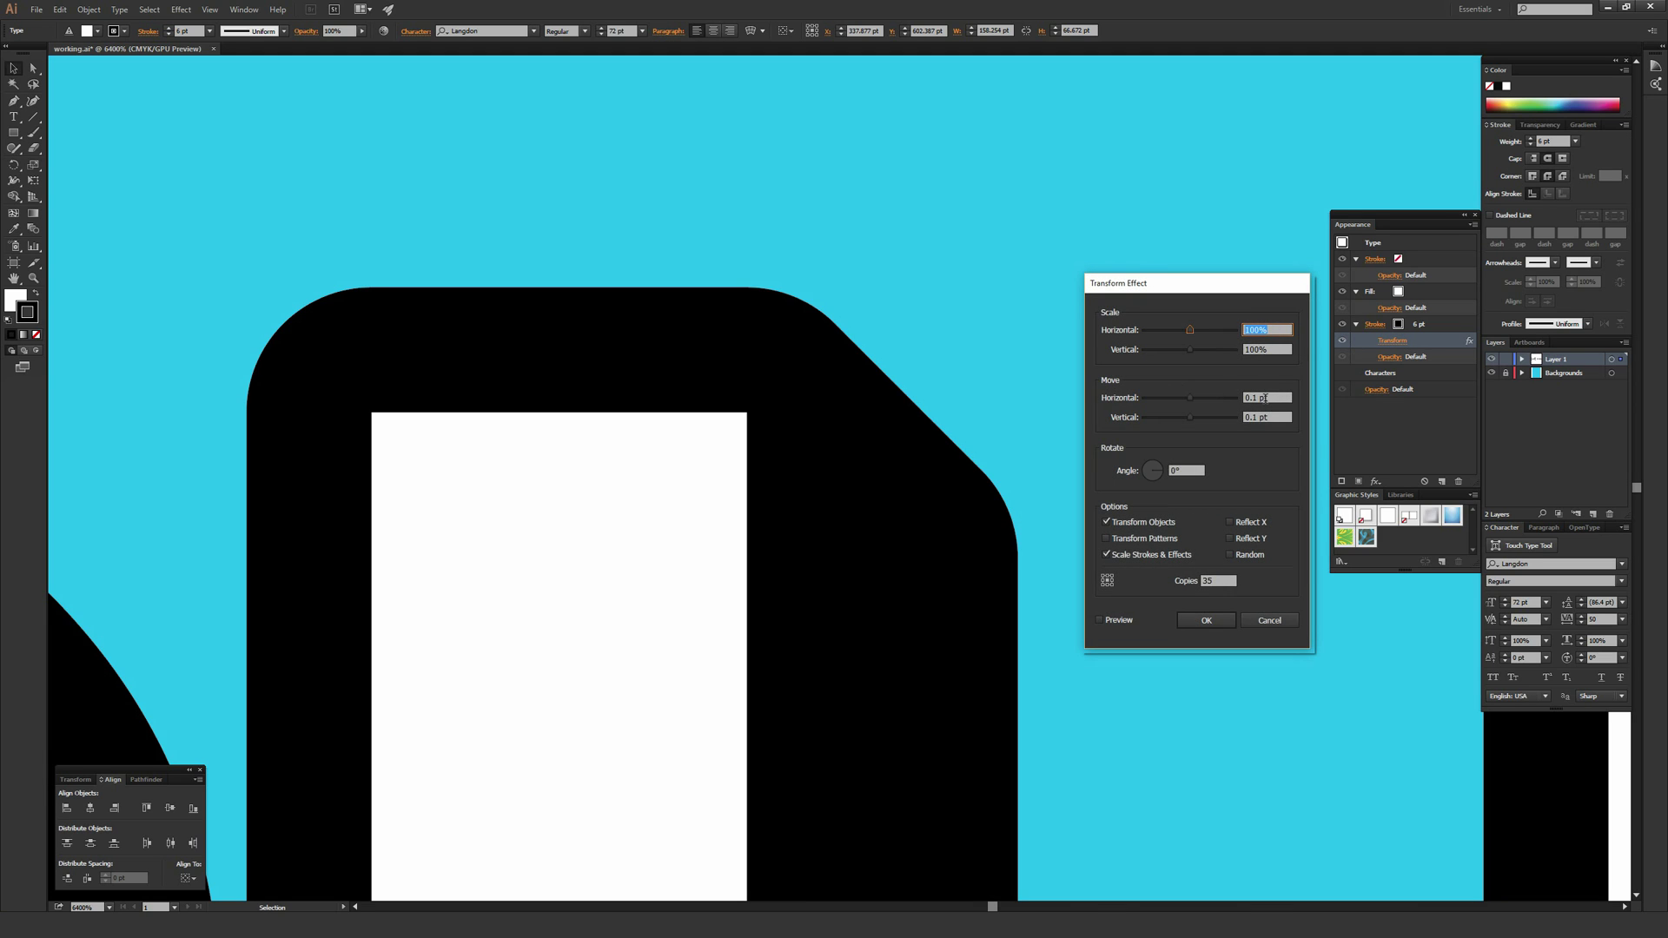
double_click(1279, 397)
text(1)
key(Tab)
text(1)
click(1101, 620)
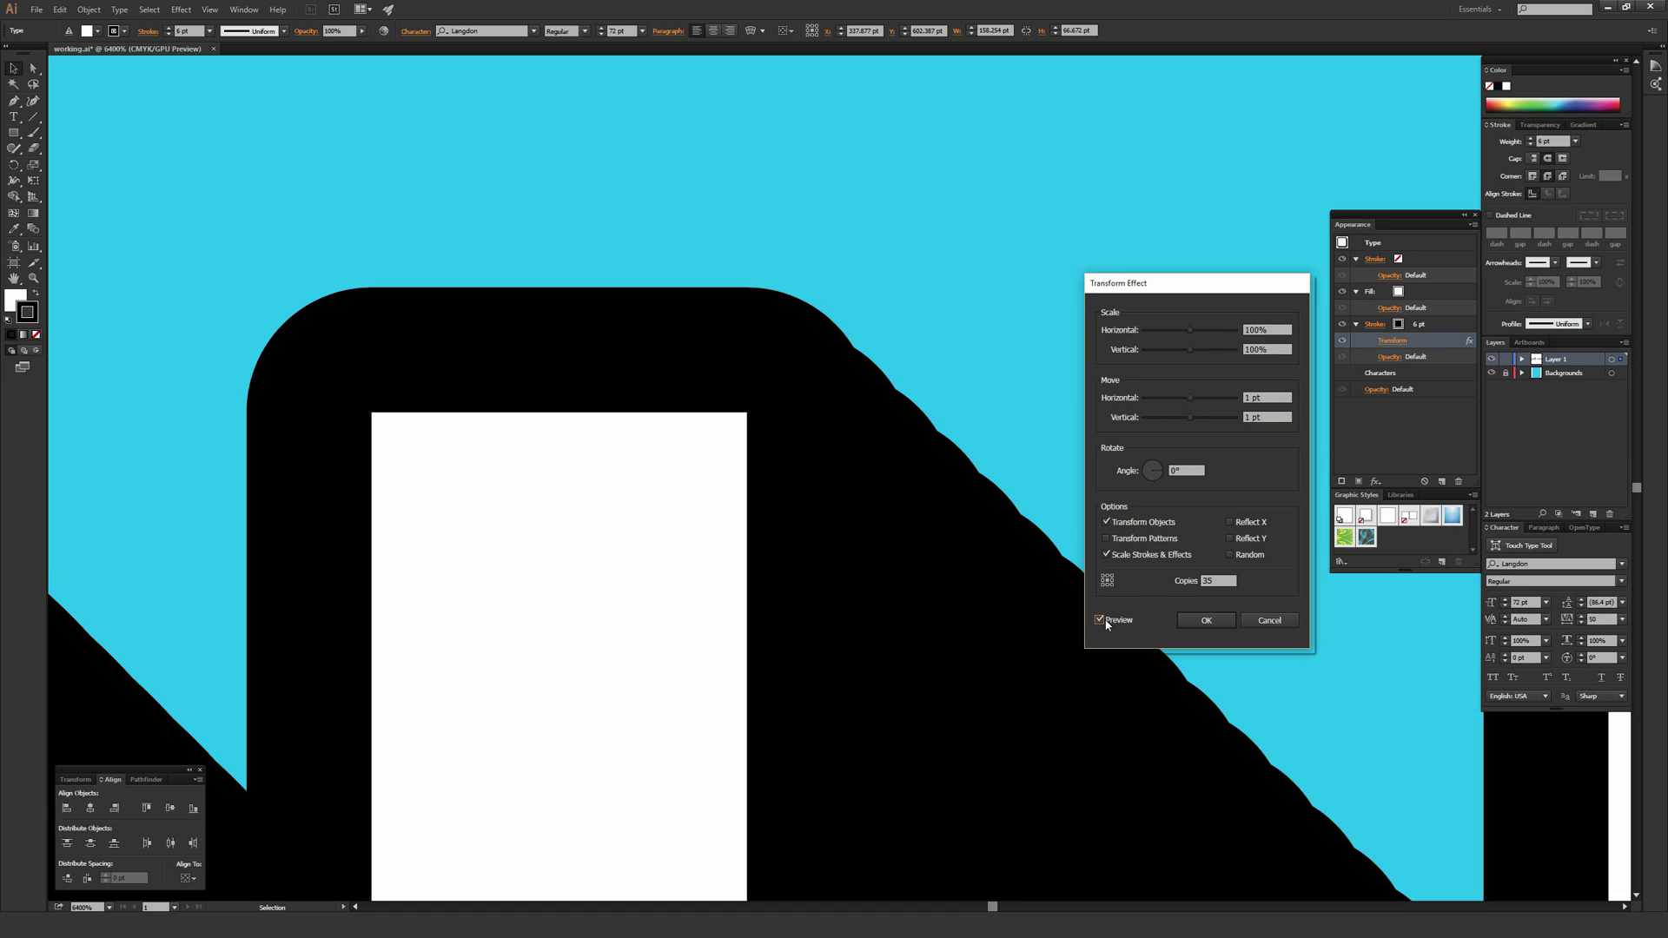
click(1202, 622)
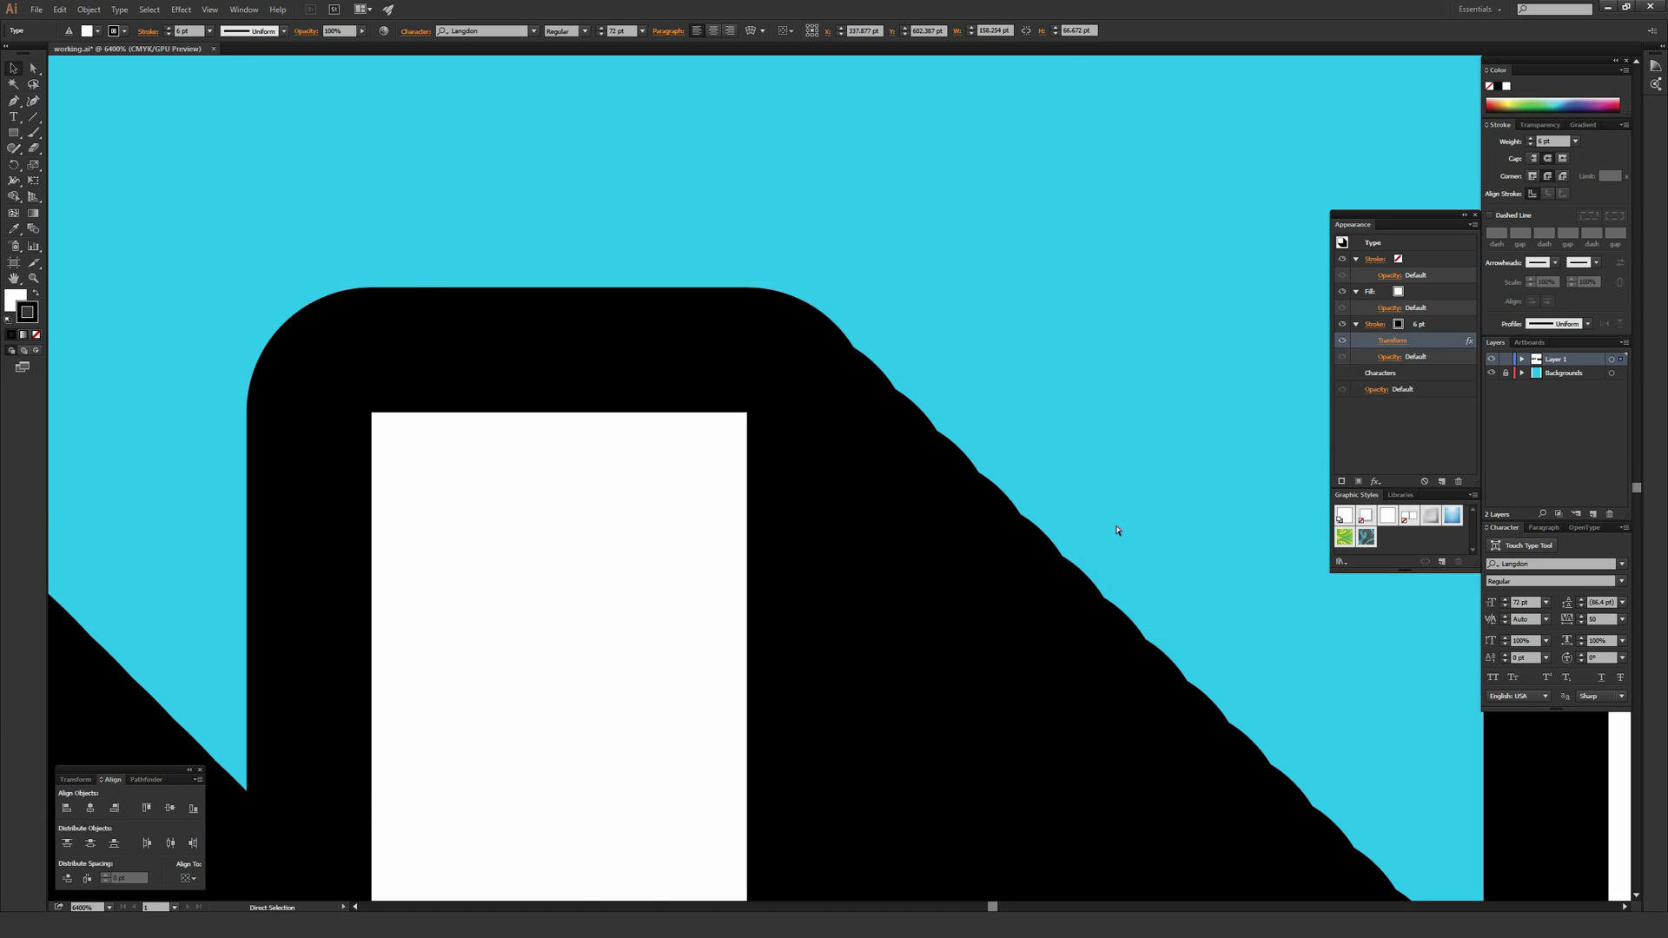
- Try a Miter Join on the outline, then return it to Round Join
key(ctrl+minus)
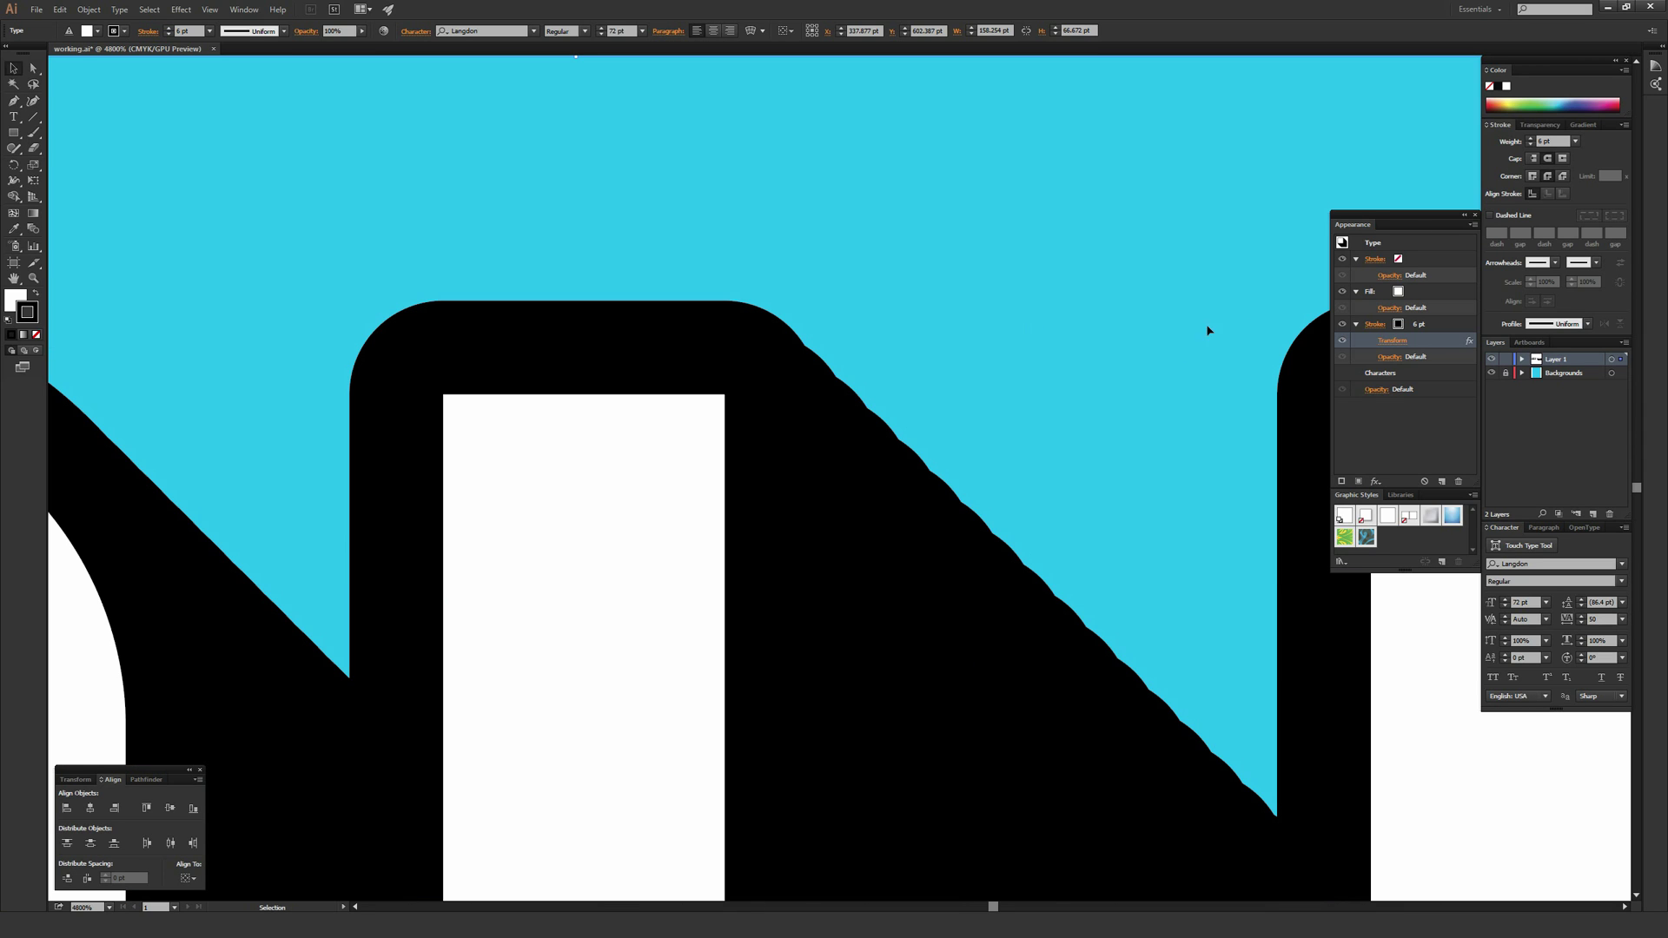
click(1533, 176)
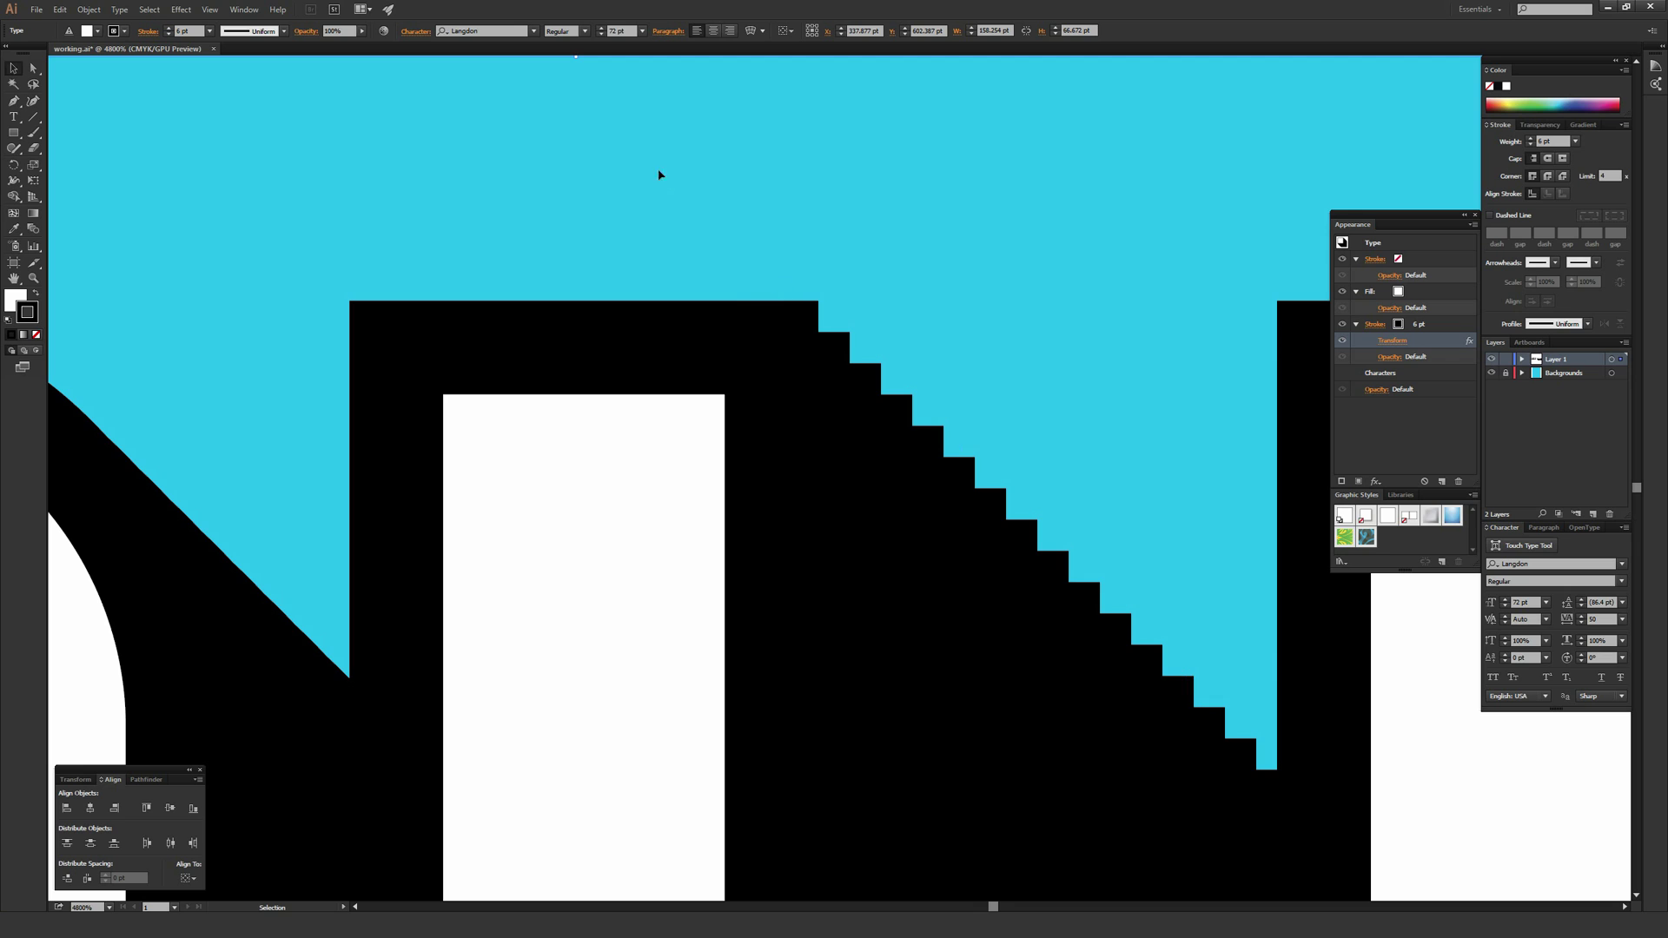
key(ctrl+minus)
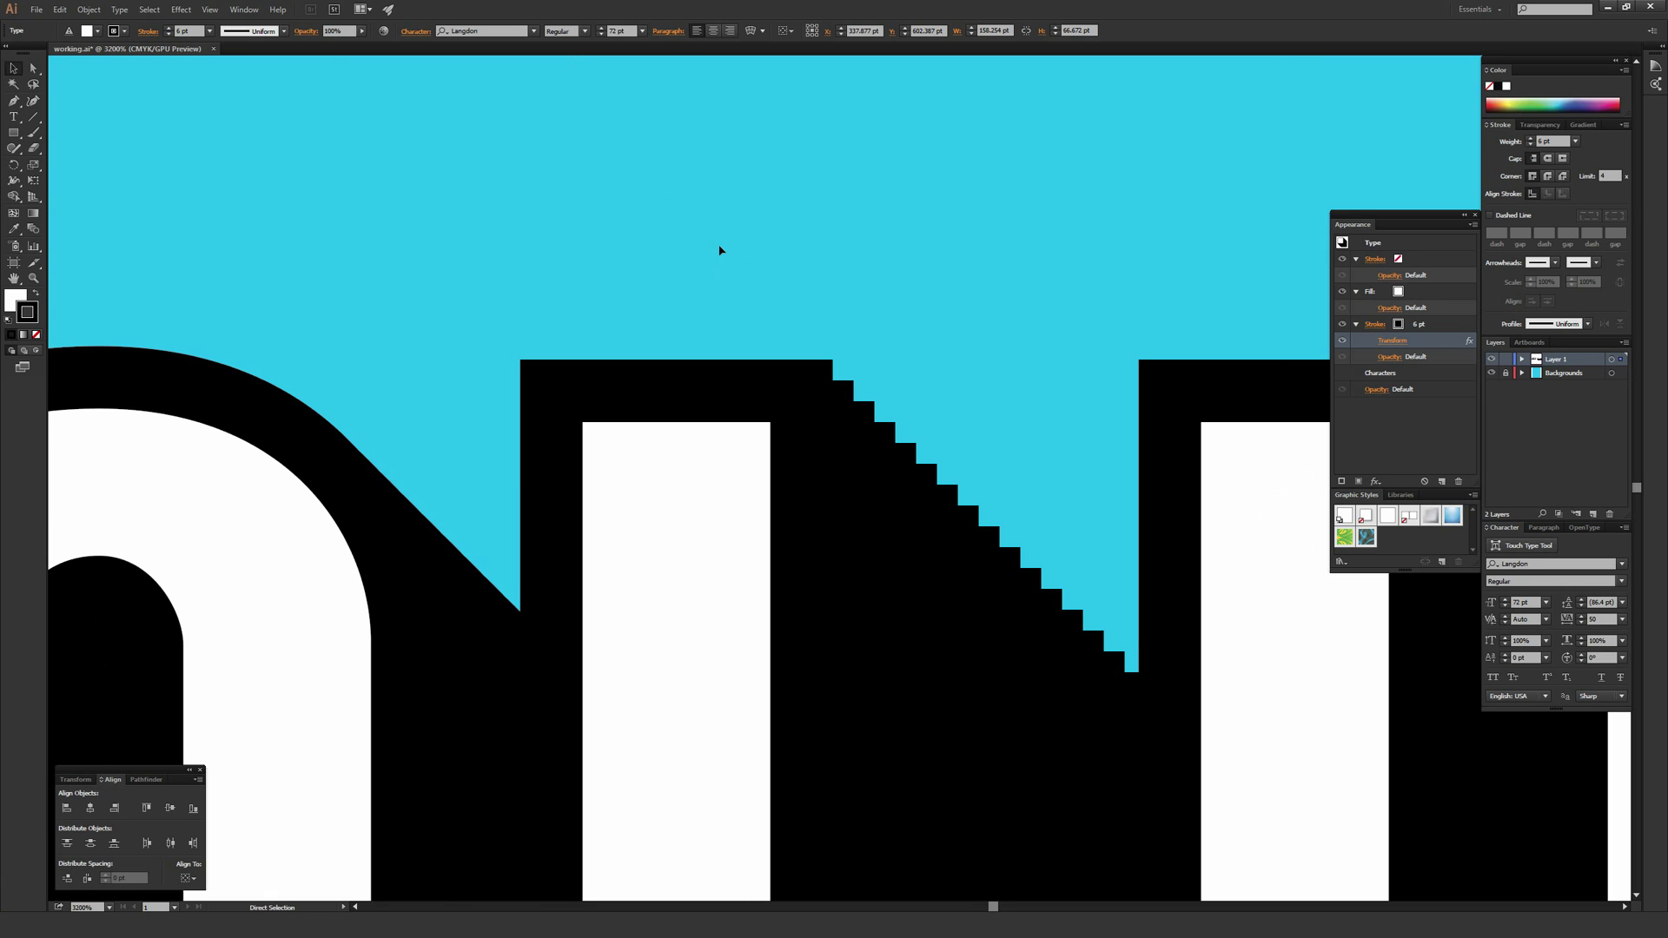
key(ctrl+plus)
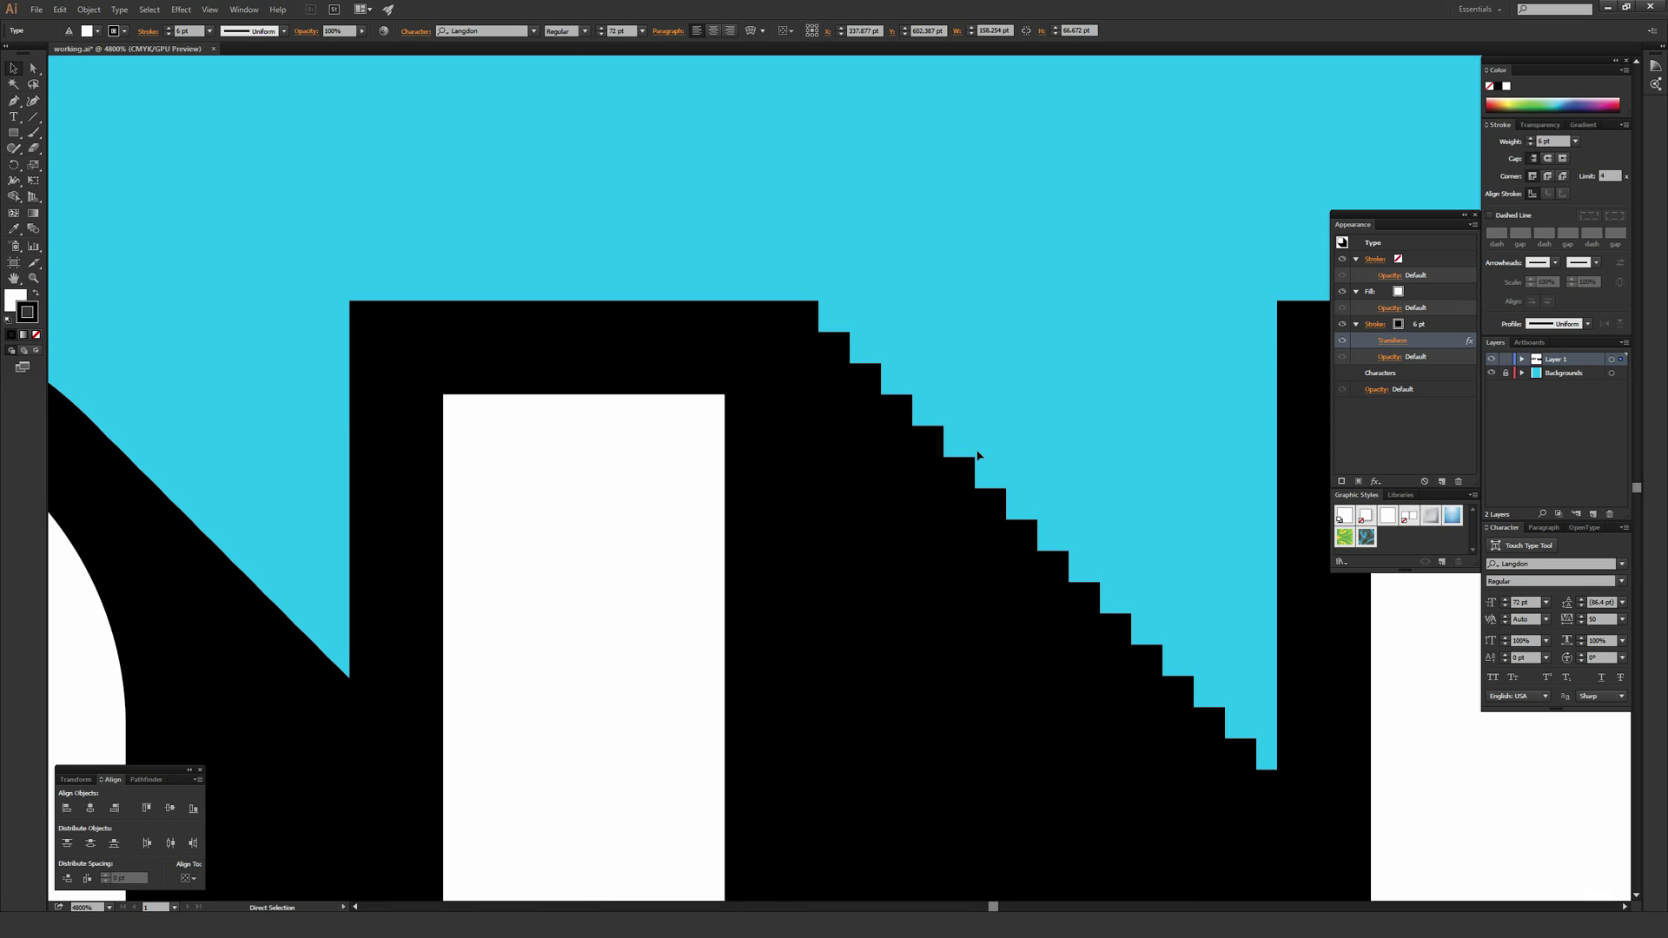
click(1546, 175)
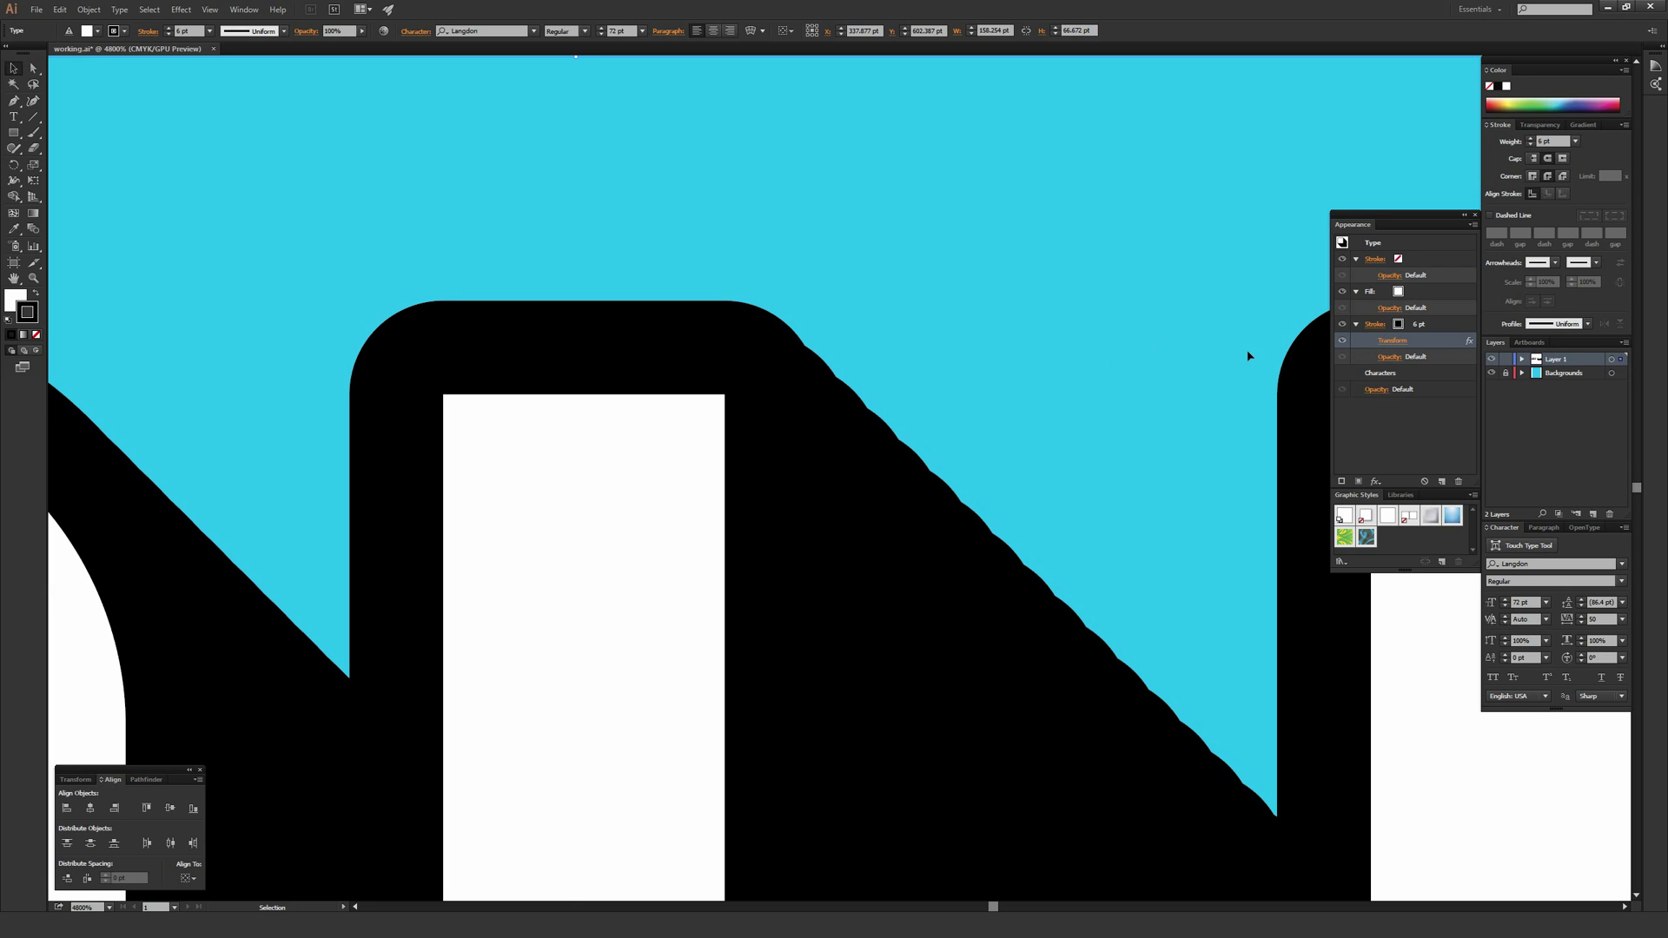
- Set the extrusion Transform's horizontal and vertical move back to 0.1 pt
click(1393, 342)
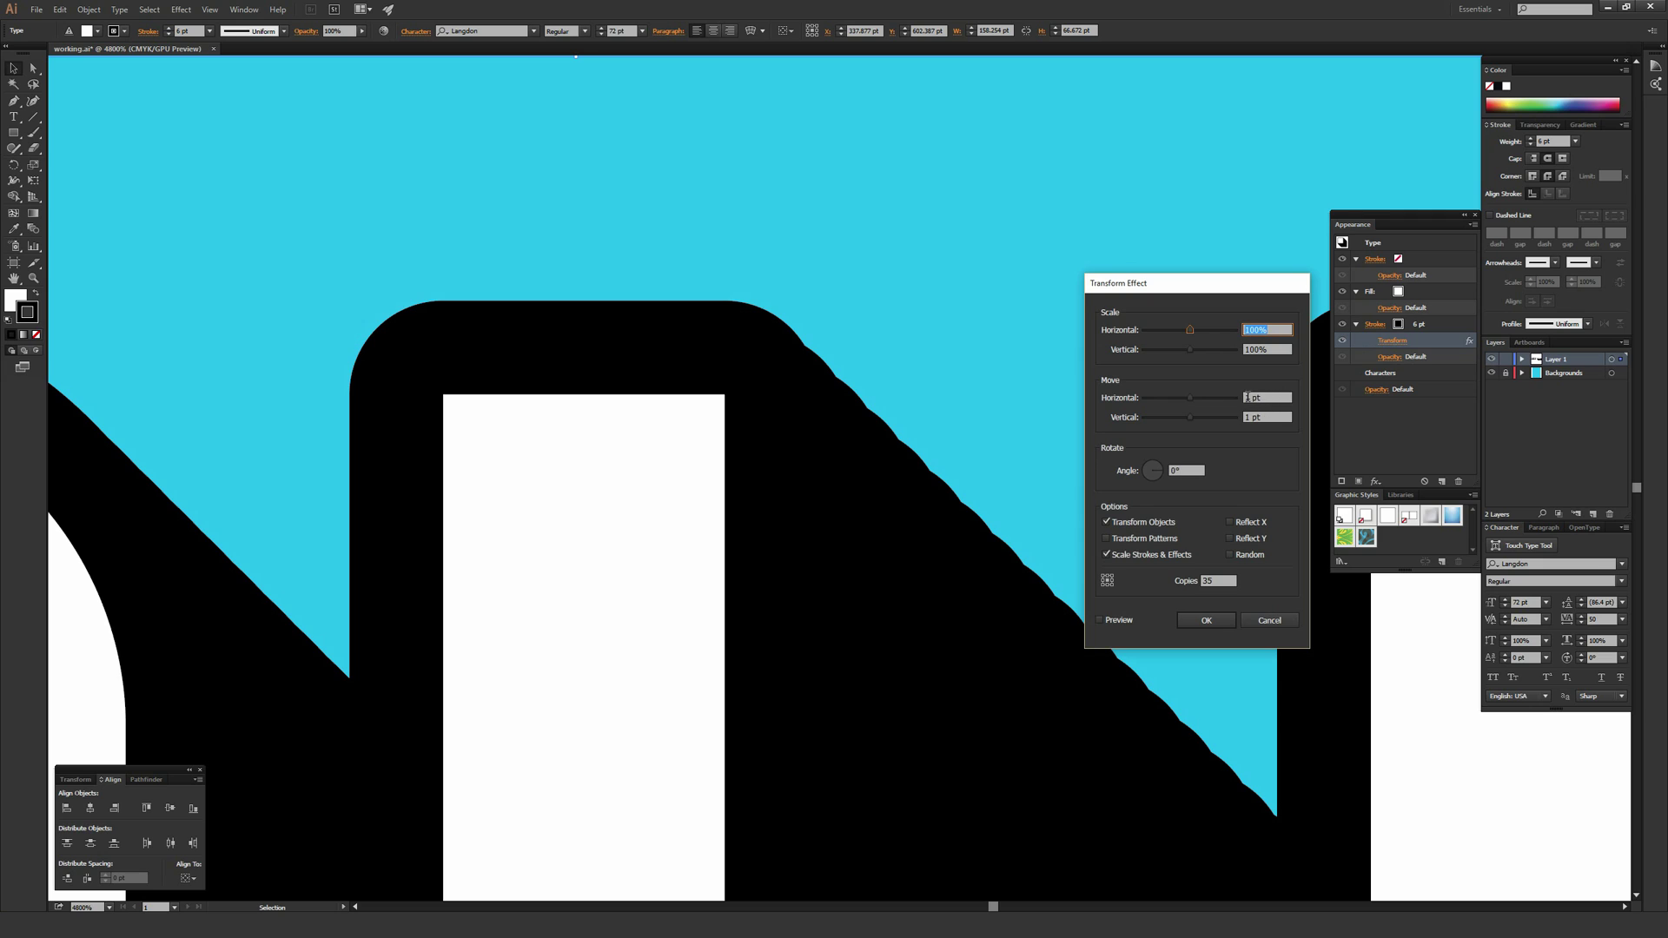
click(1247, 398)
text(0.)
click(1205, 620)
- Zoom out and pan so both SOLID words show, selecting the 6 pt stroke row
key(ctrl+minus)
key(ctrl+minus)
key(ctrl+minus)
key(ctrl+minus)
key(ctrl+minus)
key(ctrl+minus)
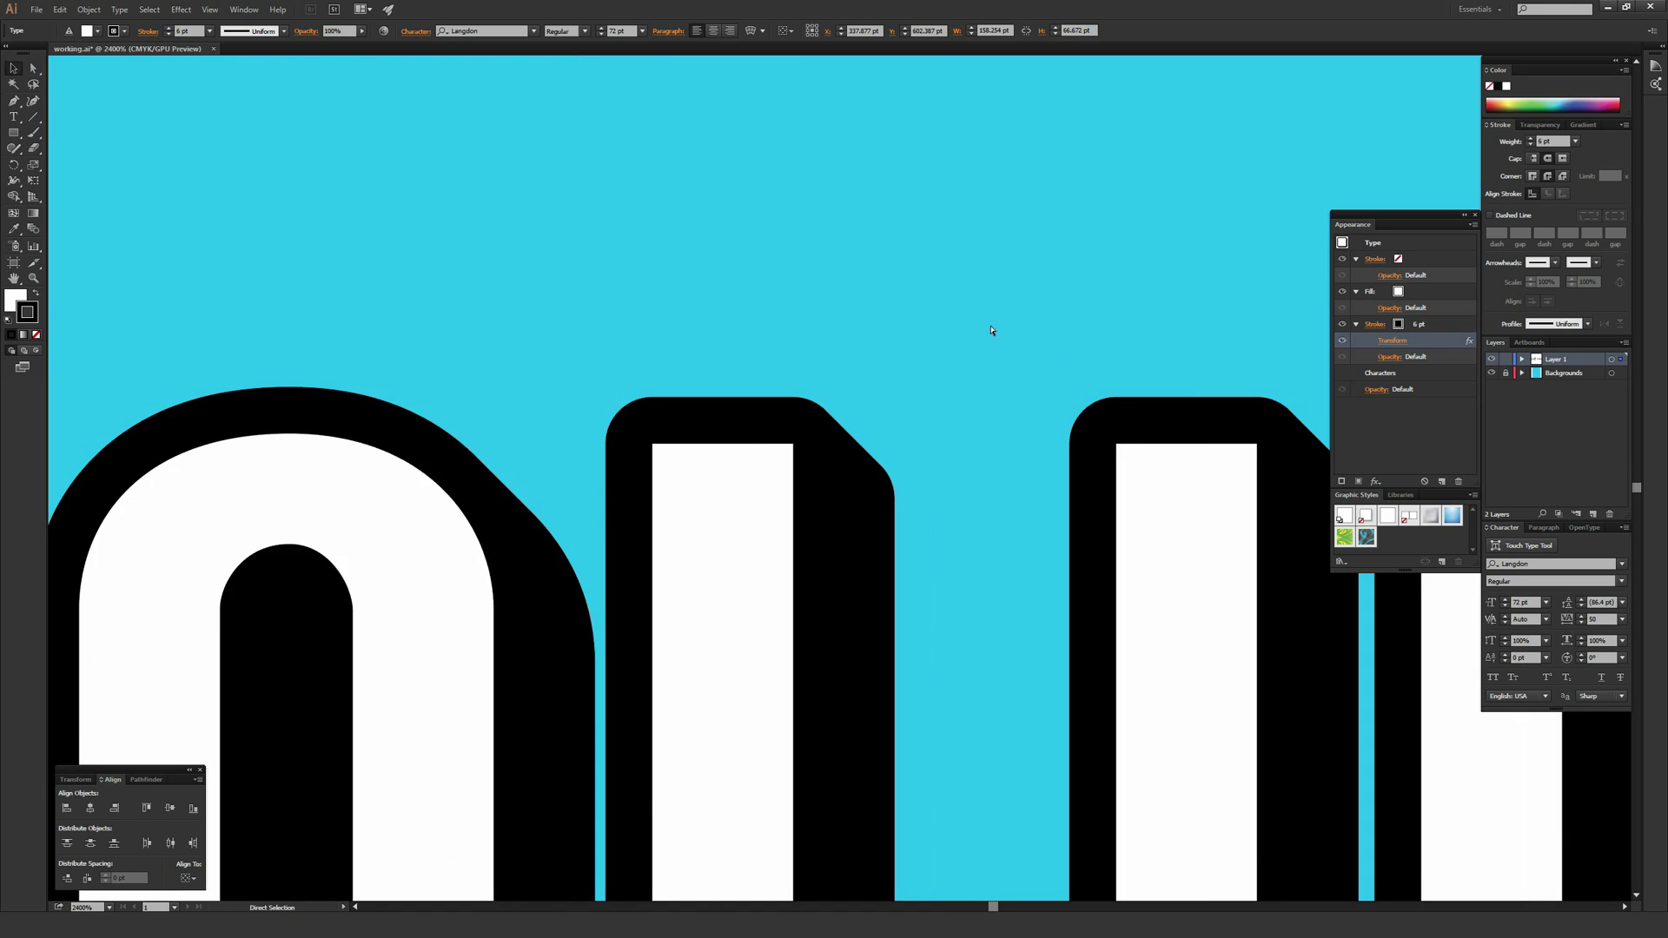
drag(942, 423, 976, 248)
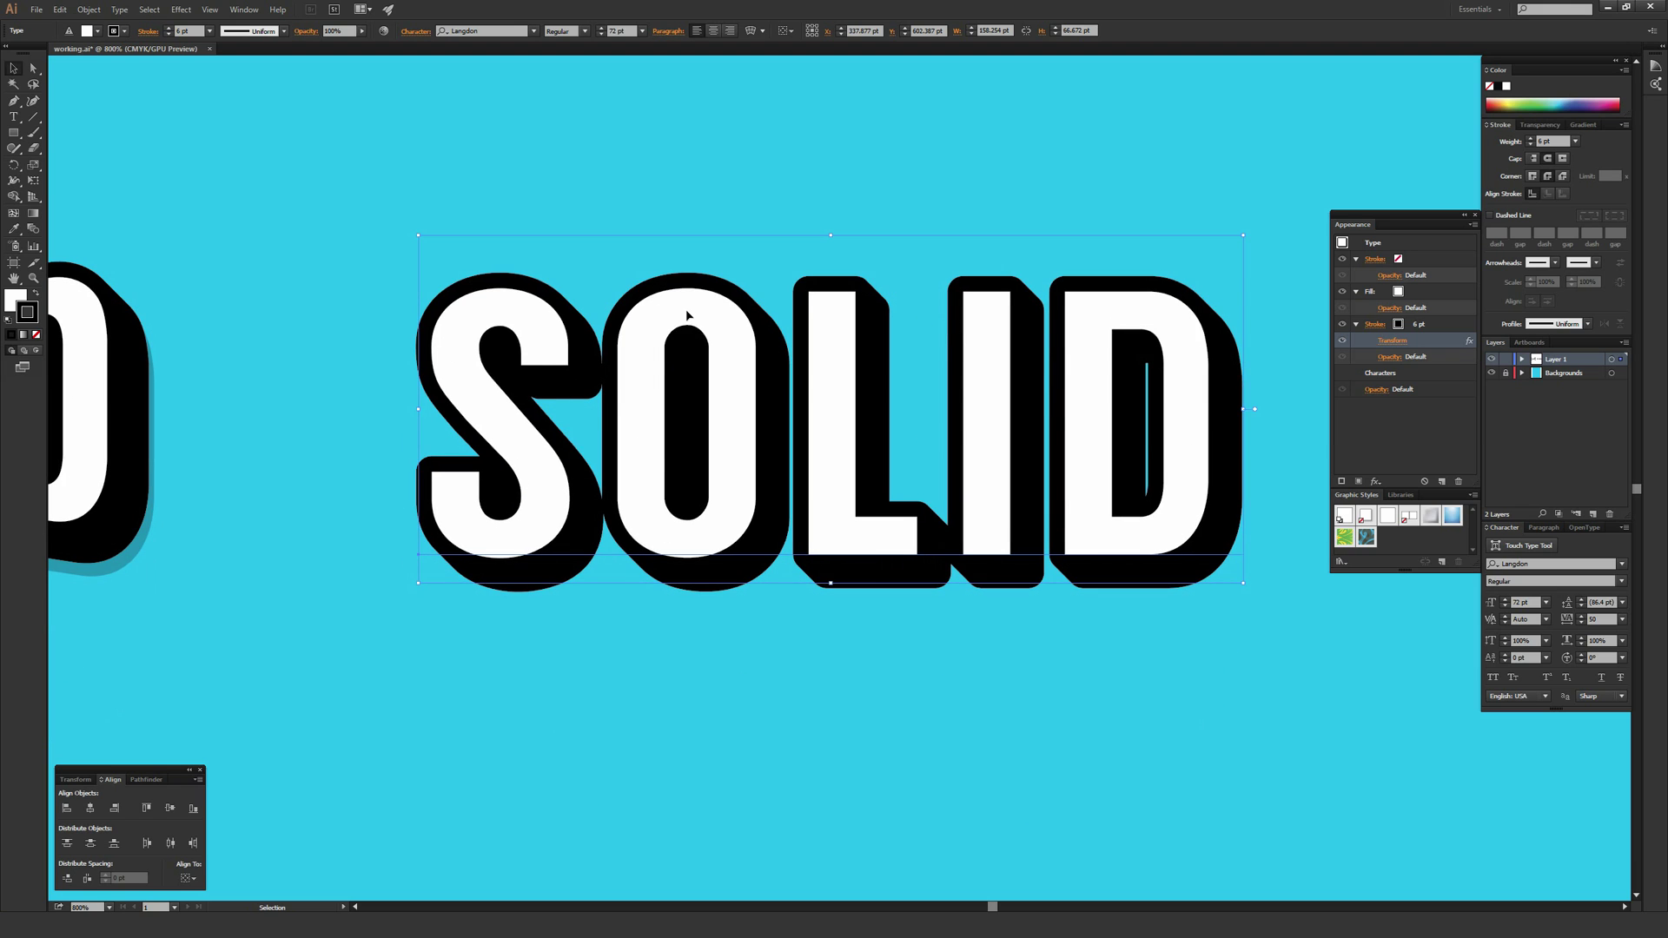
key(ctrl+minus)
drag(566, 262, 683, 278)
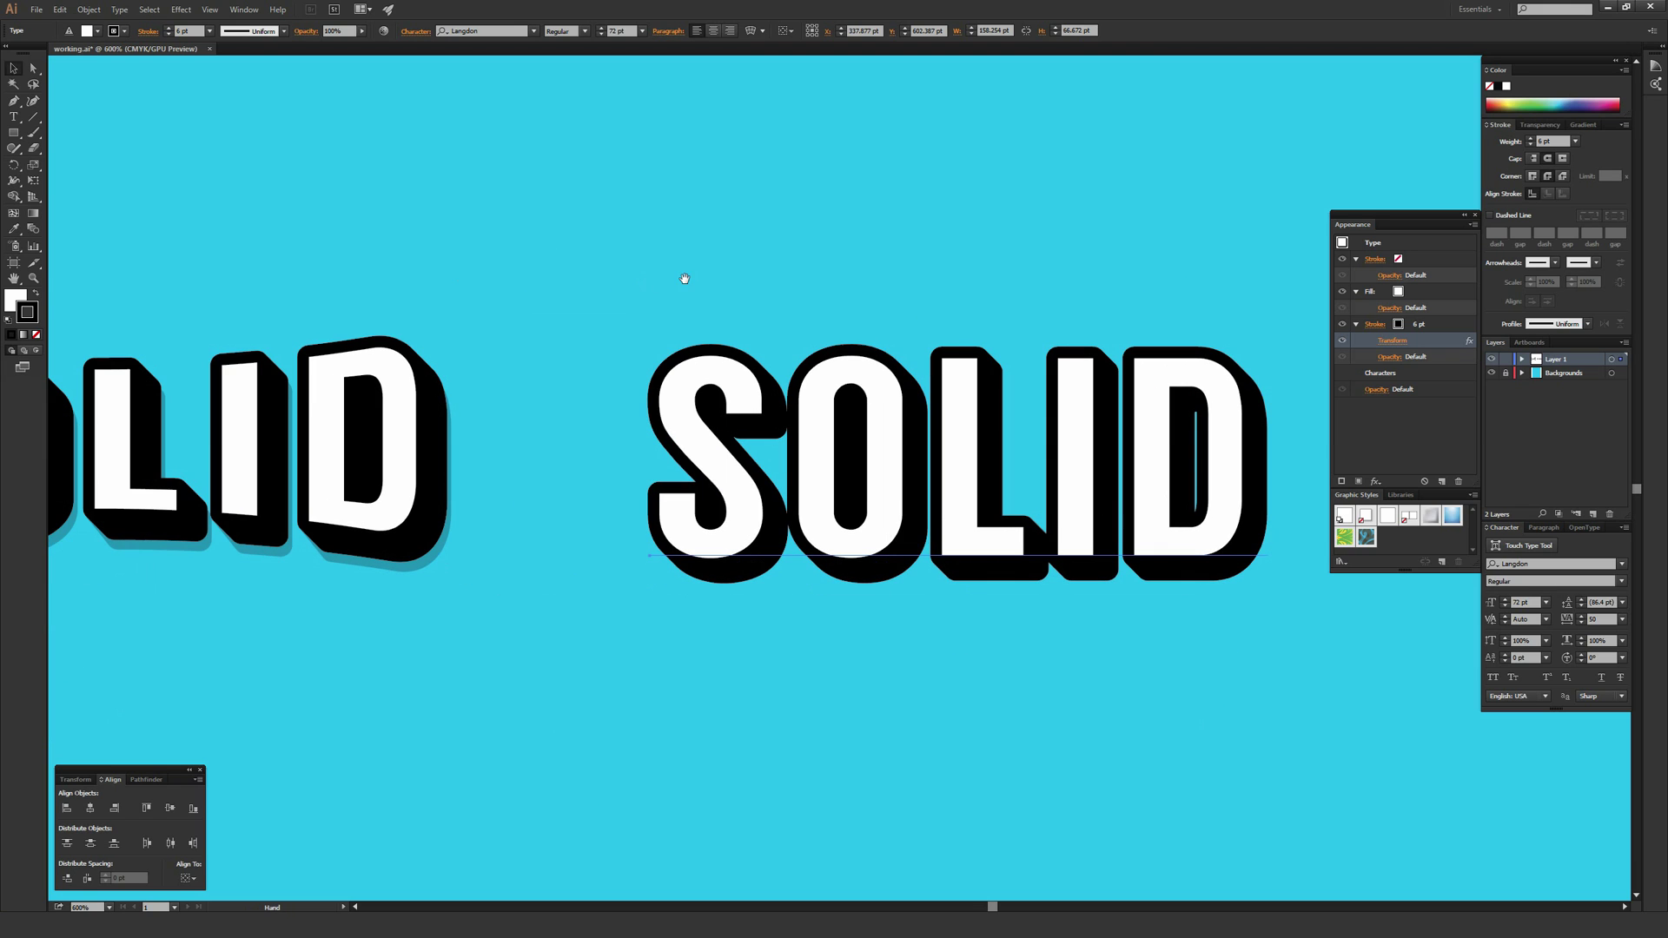
click(1432, 327)
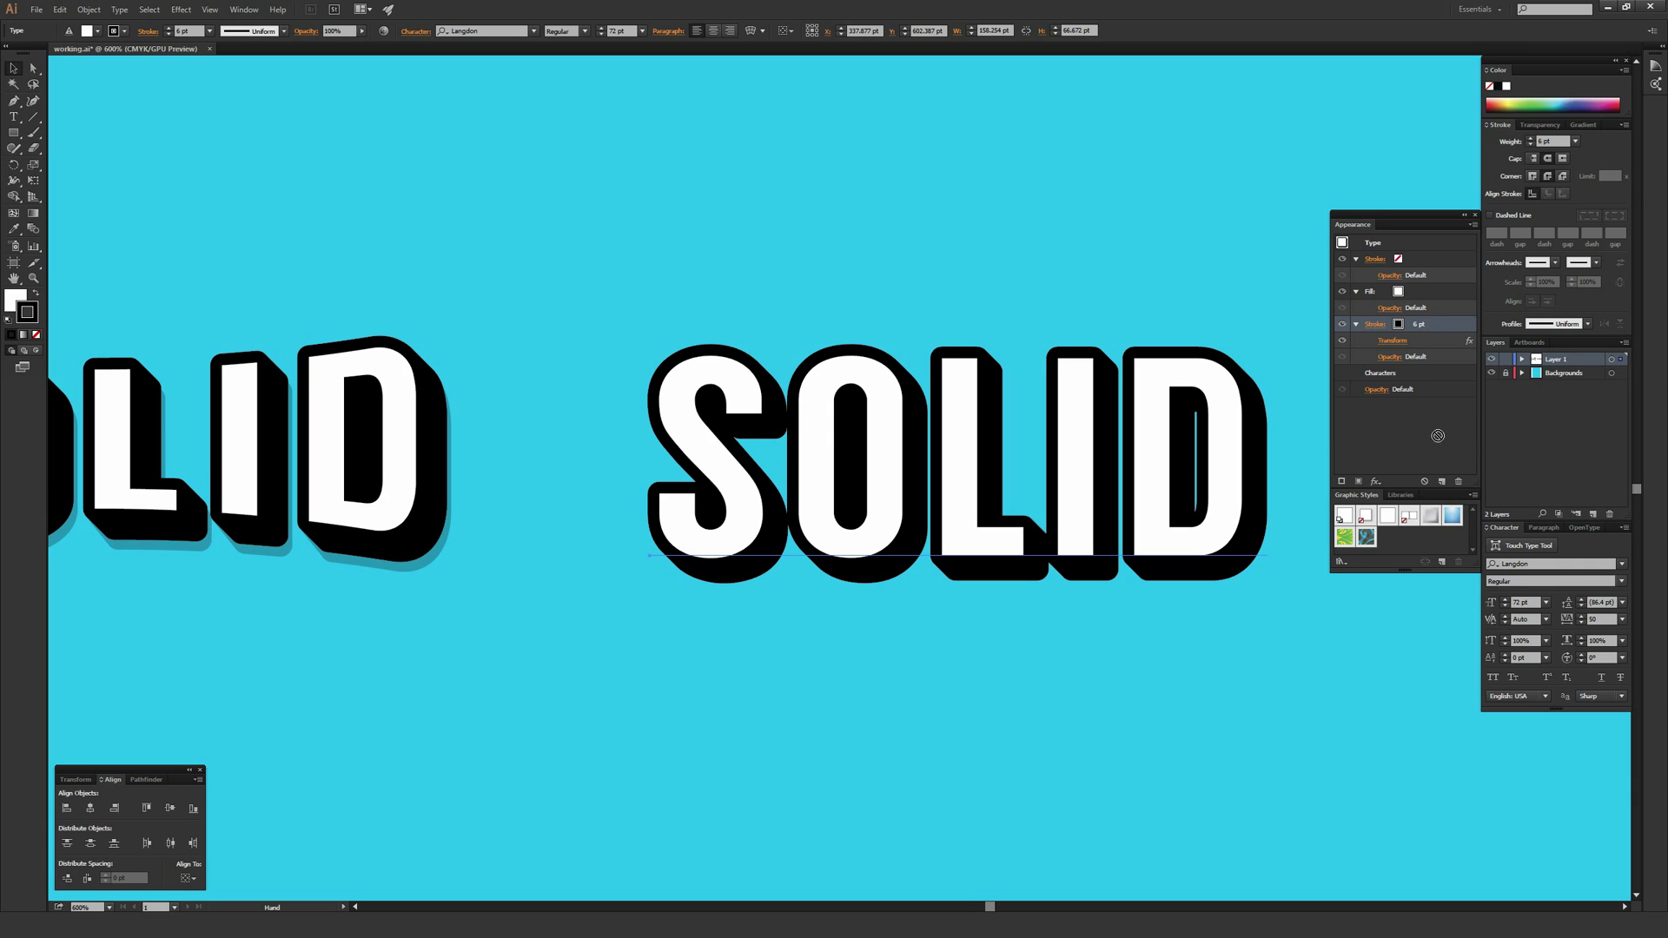
- Duplicate the 6 pt extruded stroke and select the lower copy in Appearance
click(1443, 483)
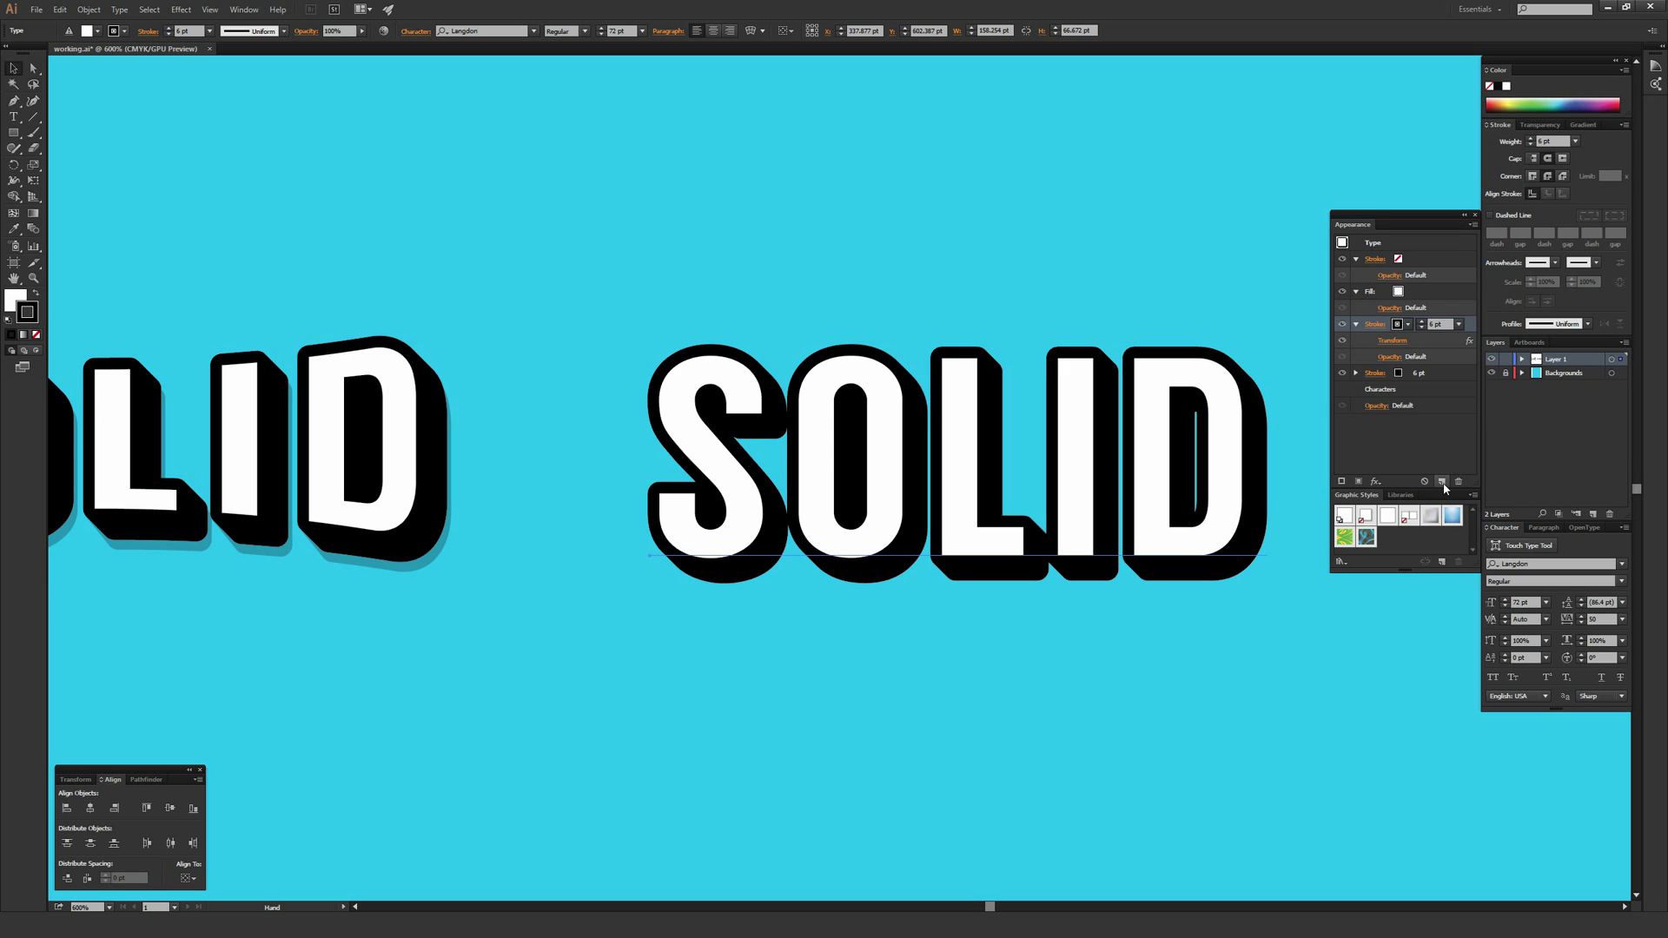
key(v)
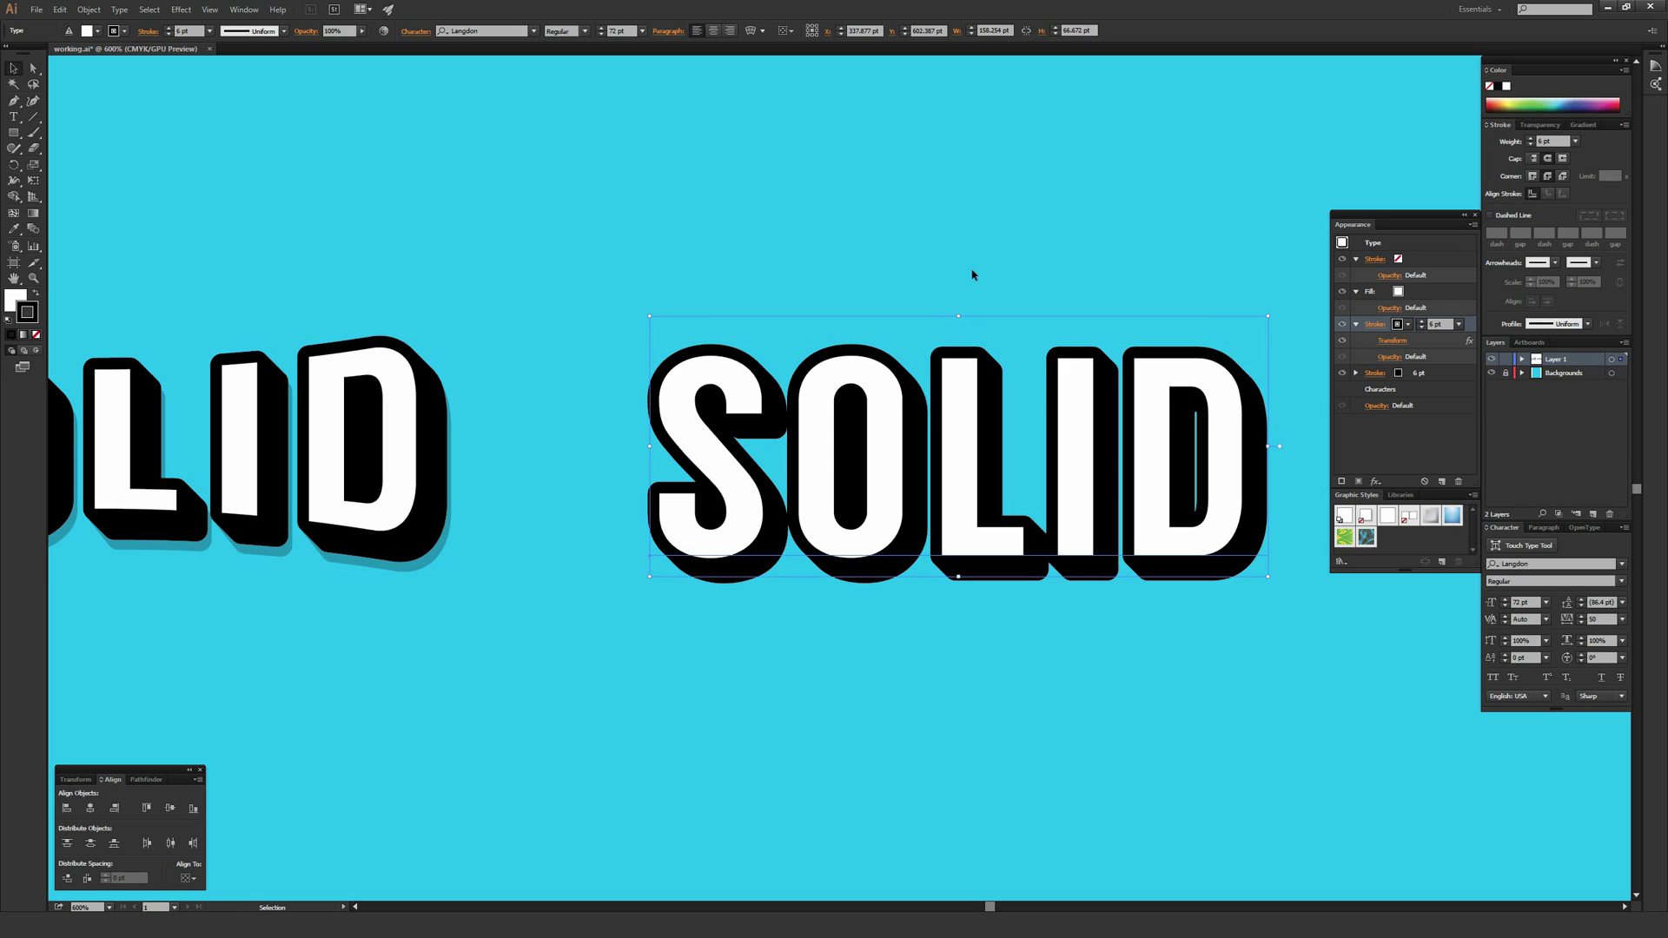
click(1029, 235)
scroll(868, 213, right, 3)
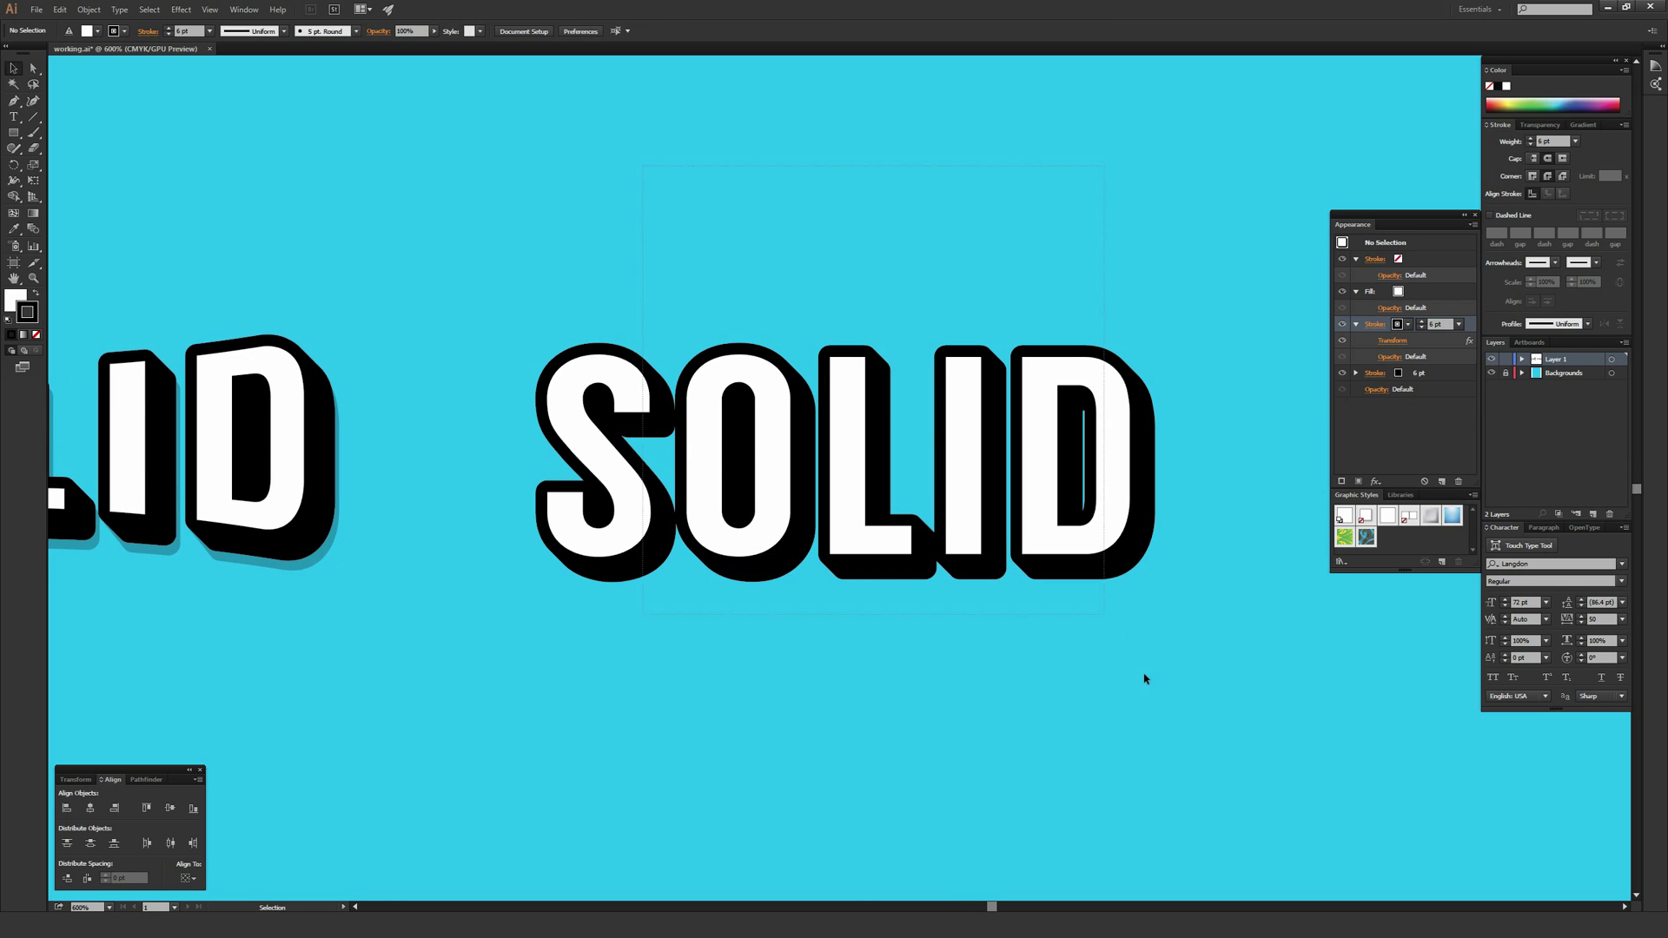
click(1120, 529)
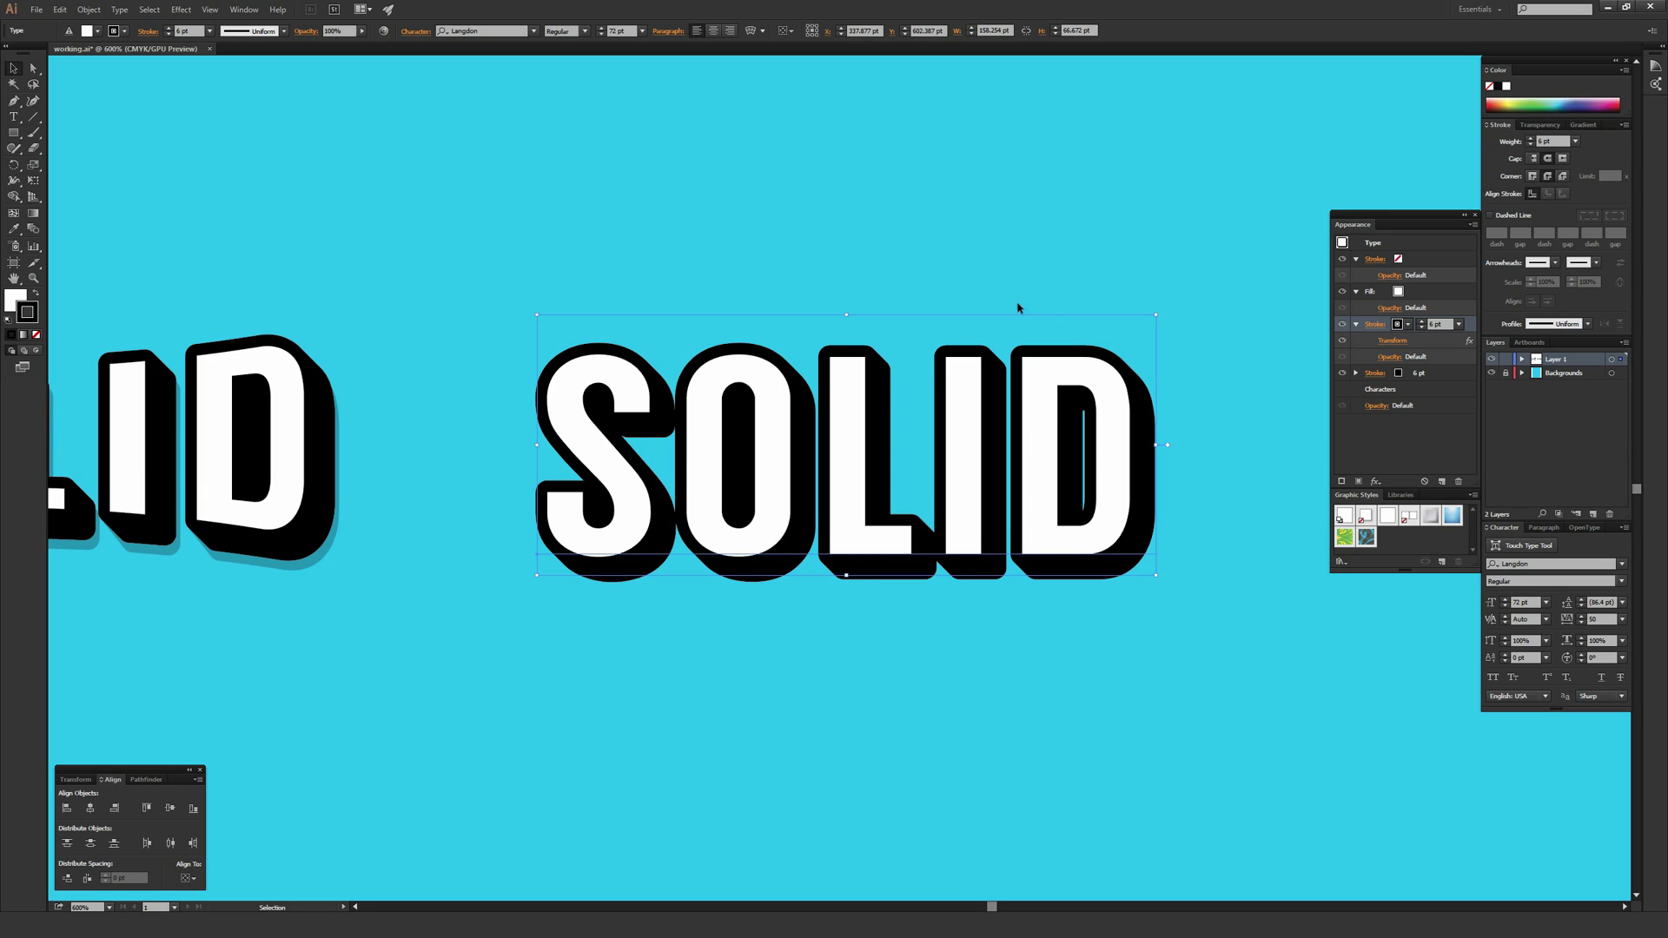
click(1436, 373)
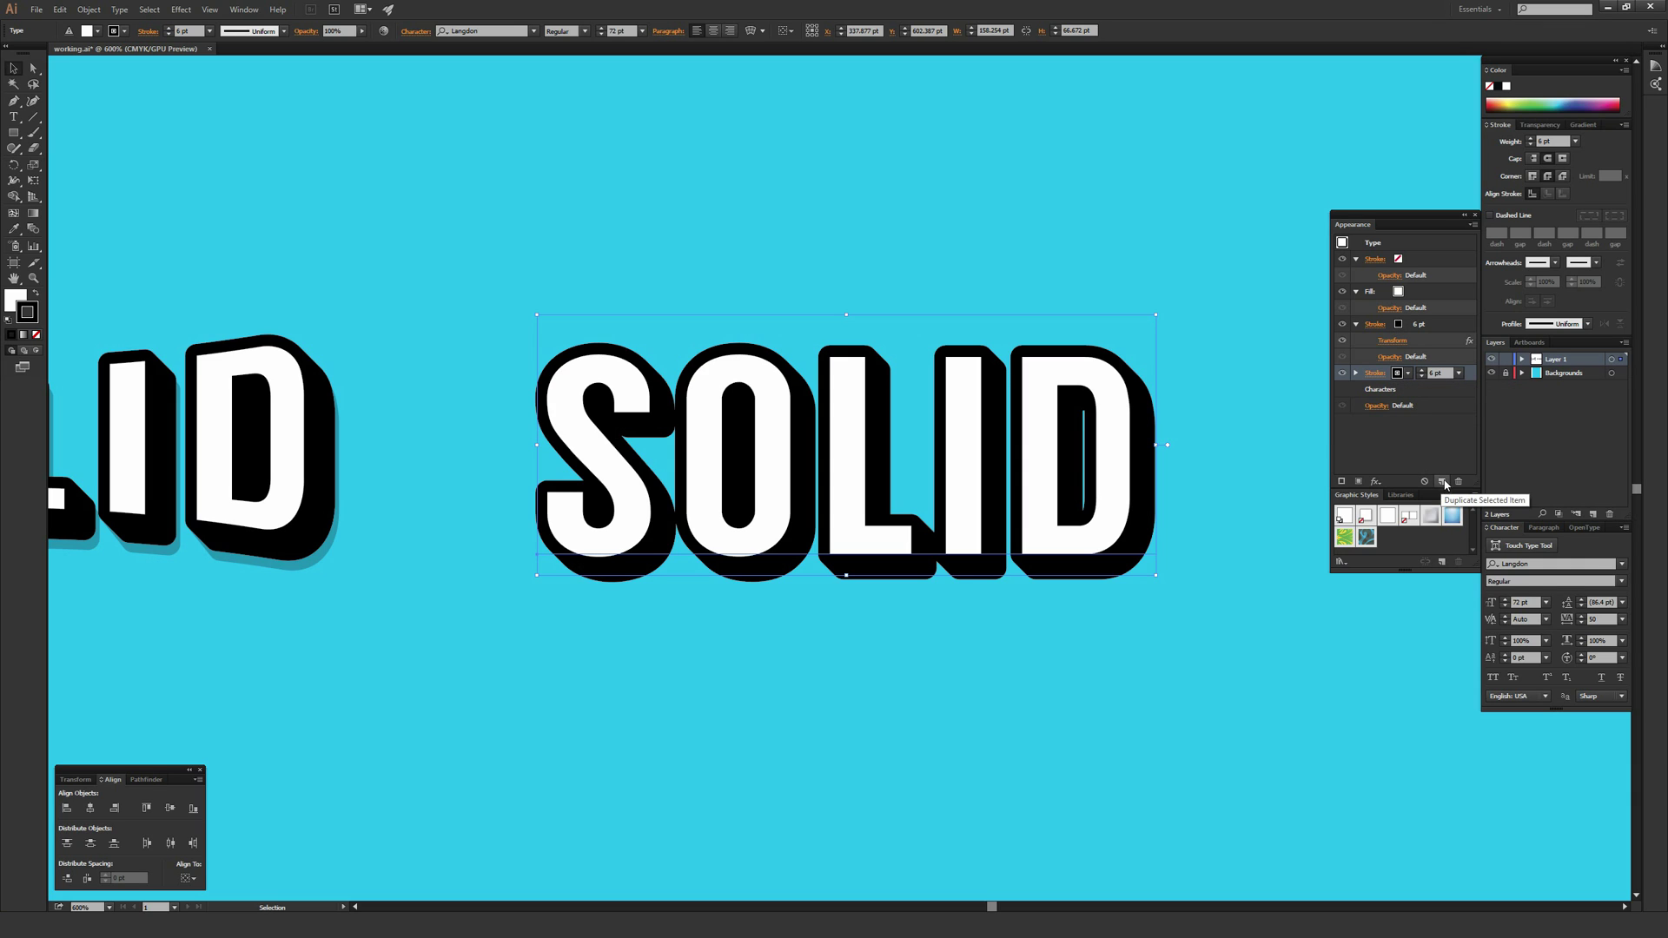
click(1396, 373)
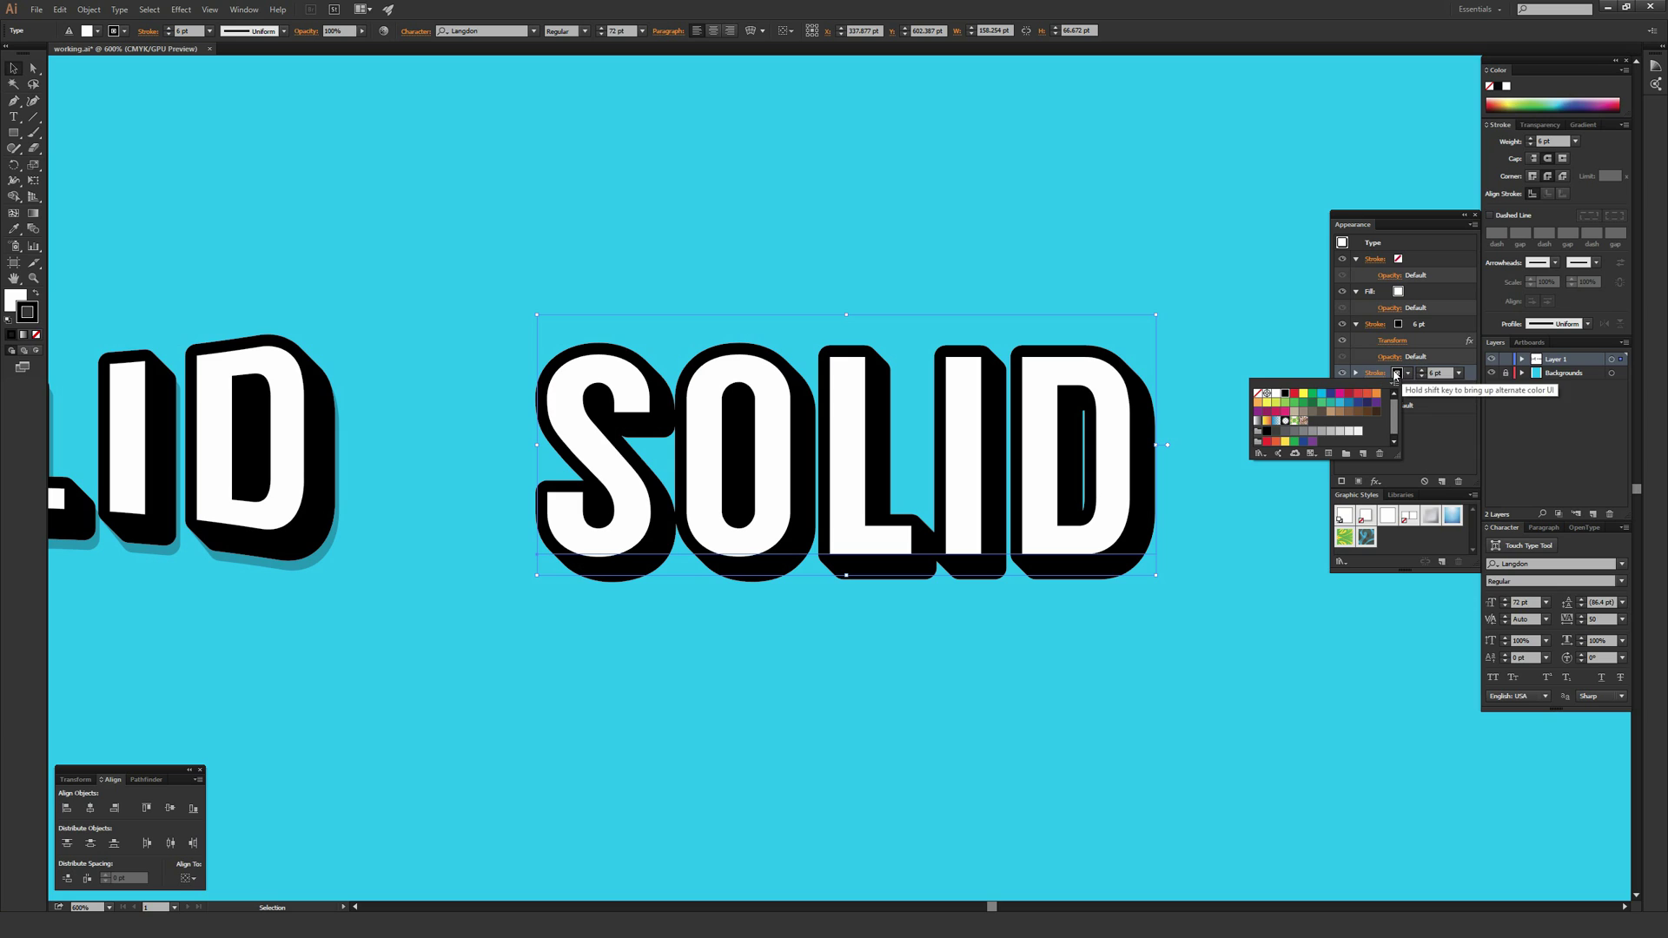
- Colour the lower stroke 30% grey and set its blending mode to Multiply
click(1333, 432)
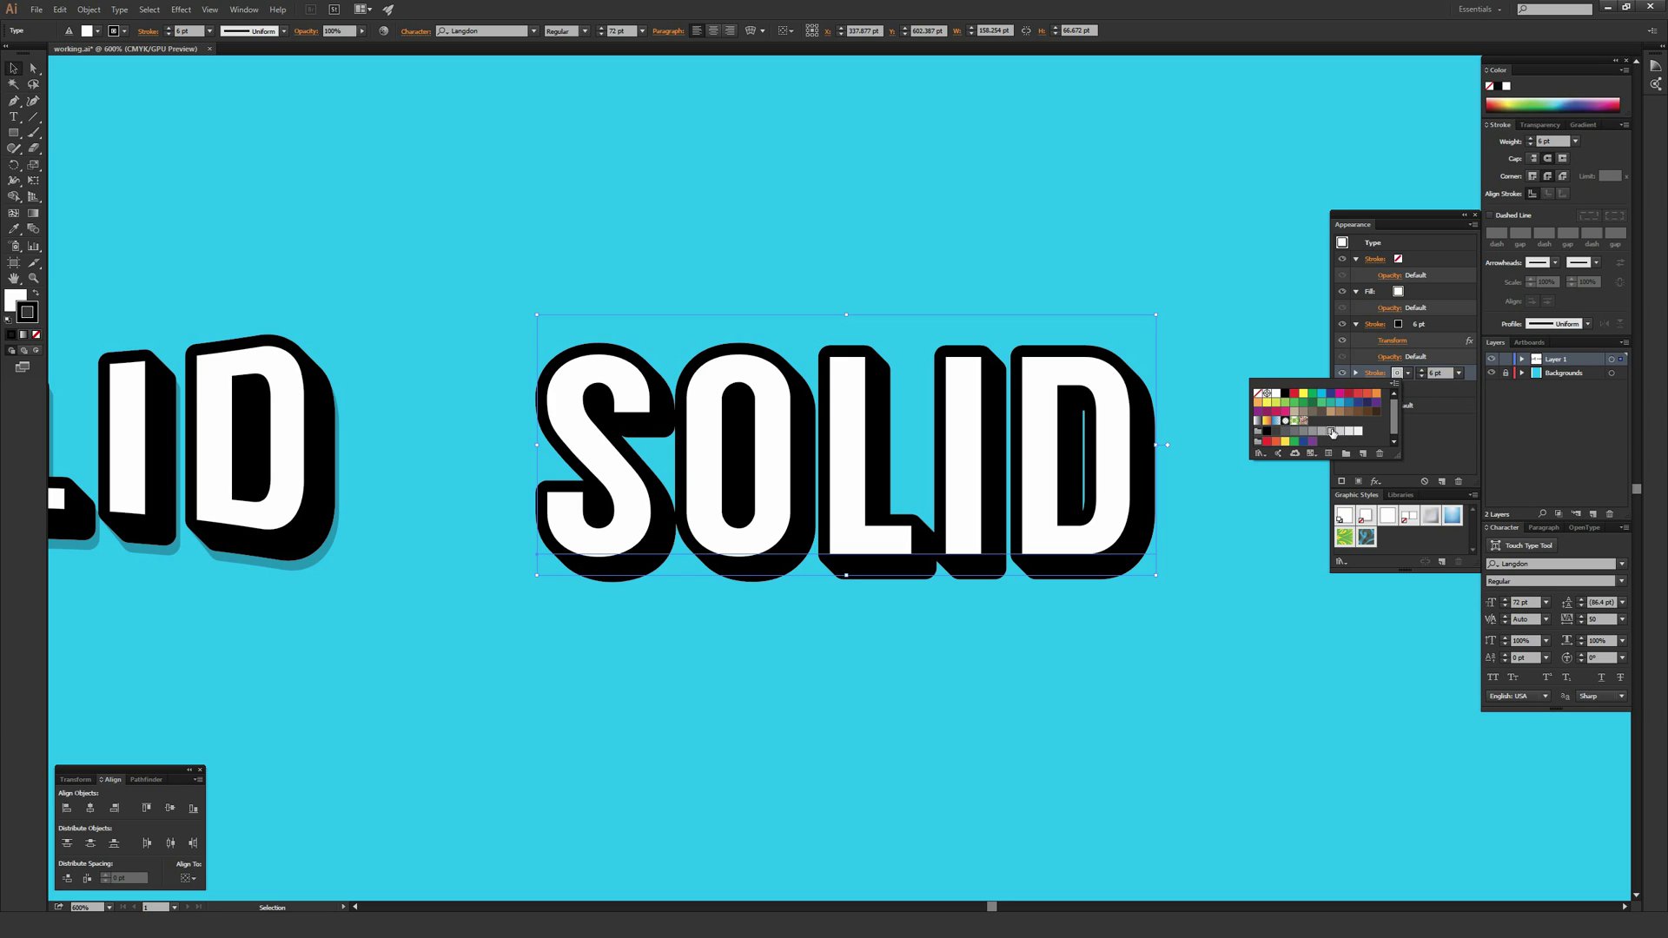
click(1356, 375)
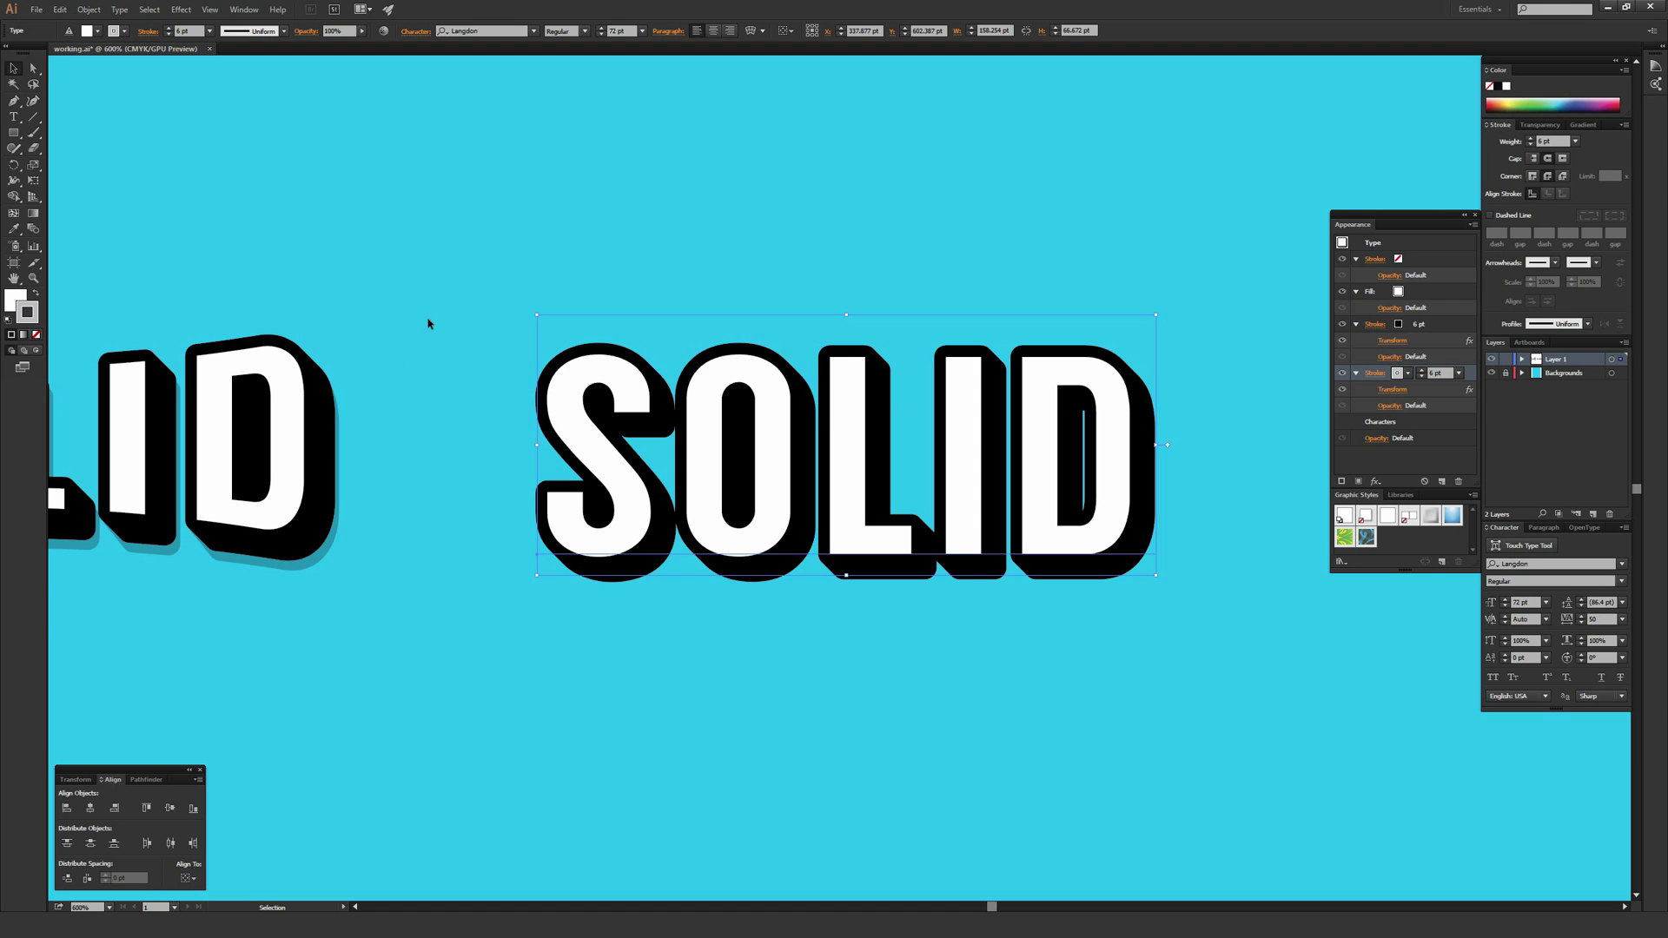
scroll(885, 390, left, 10)
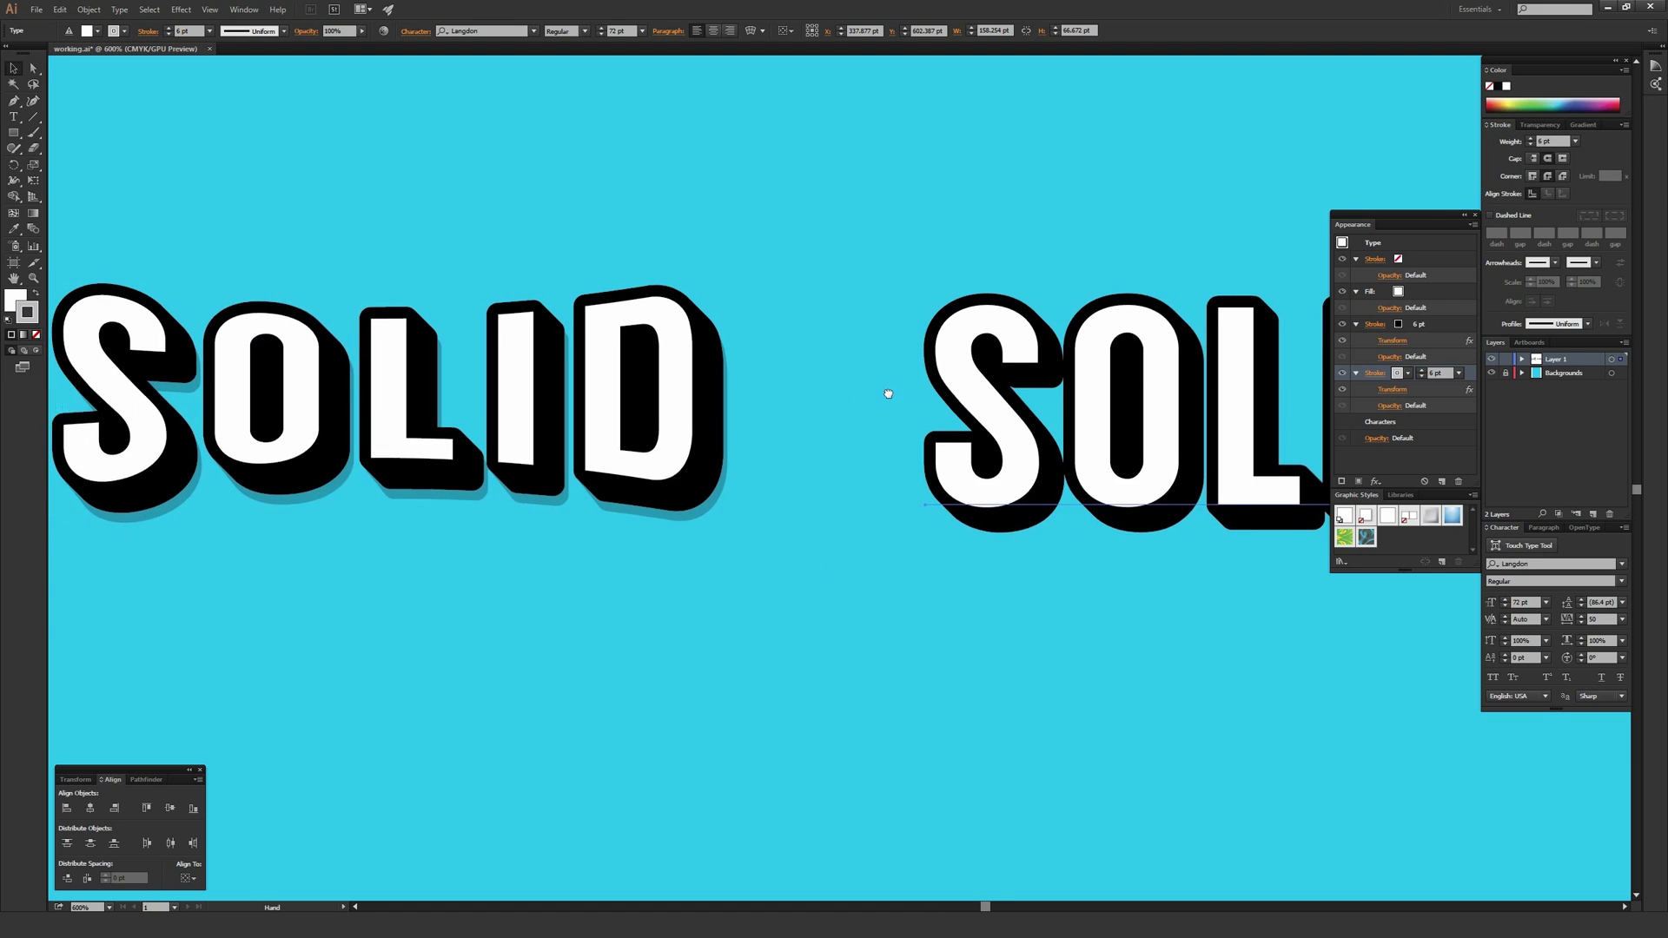
scroll(791, 456, up, 2)
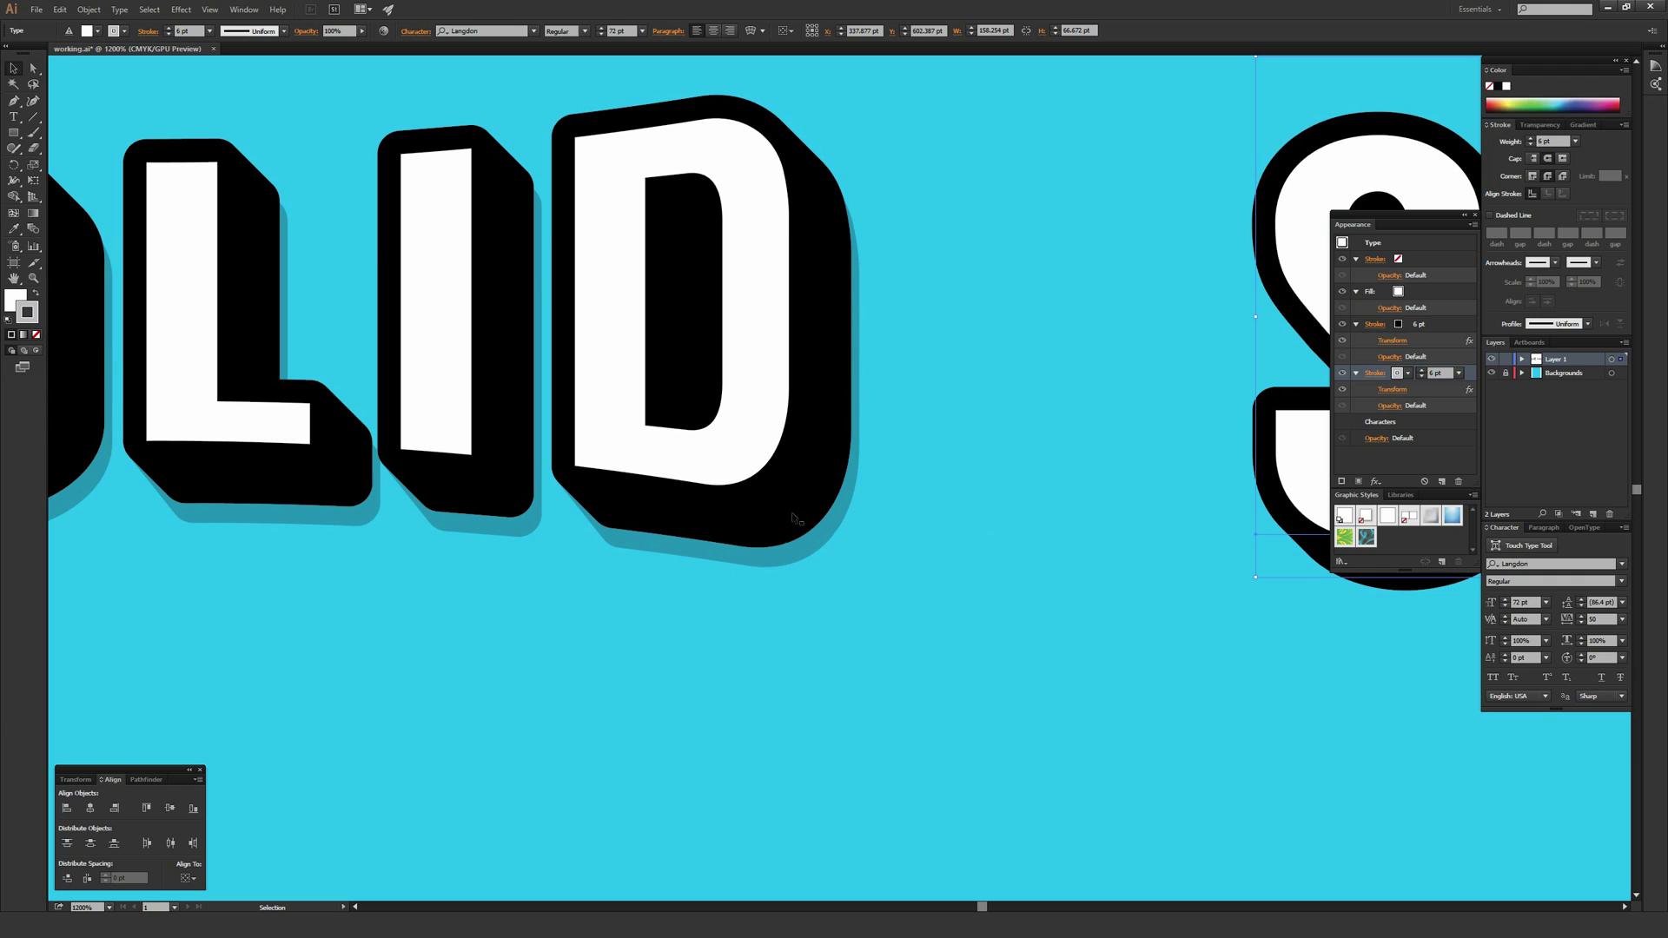
scroll(799, 545, down, 2)
scroll(841, 439, right, 5)
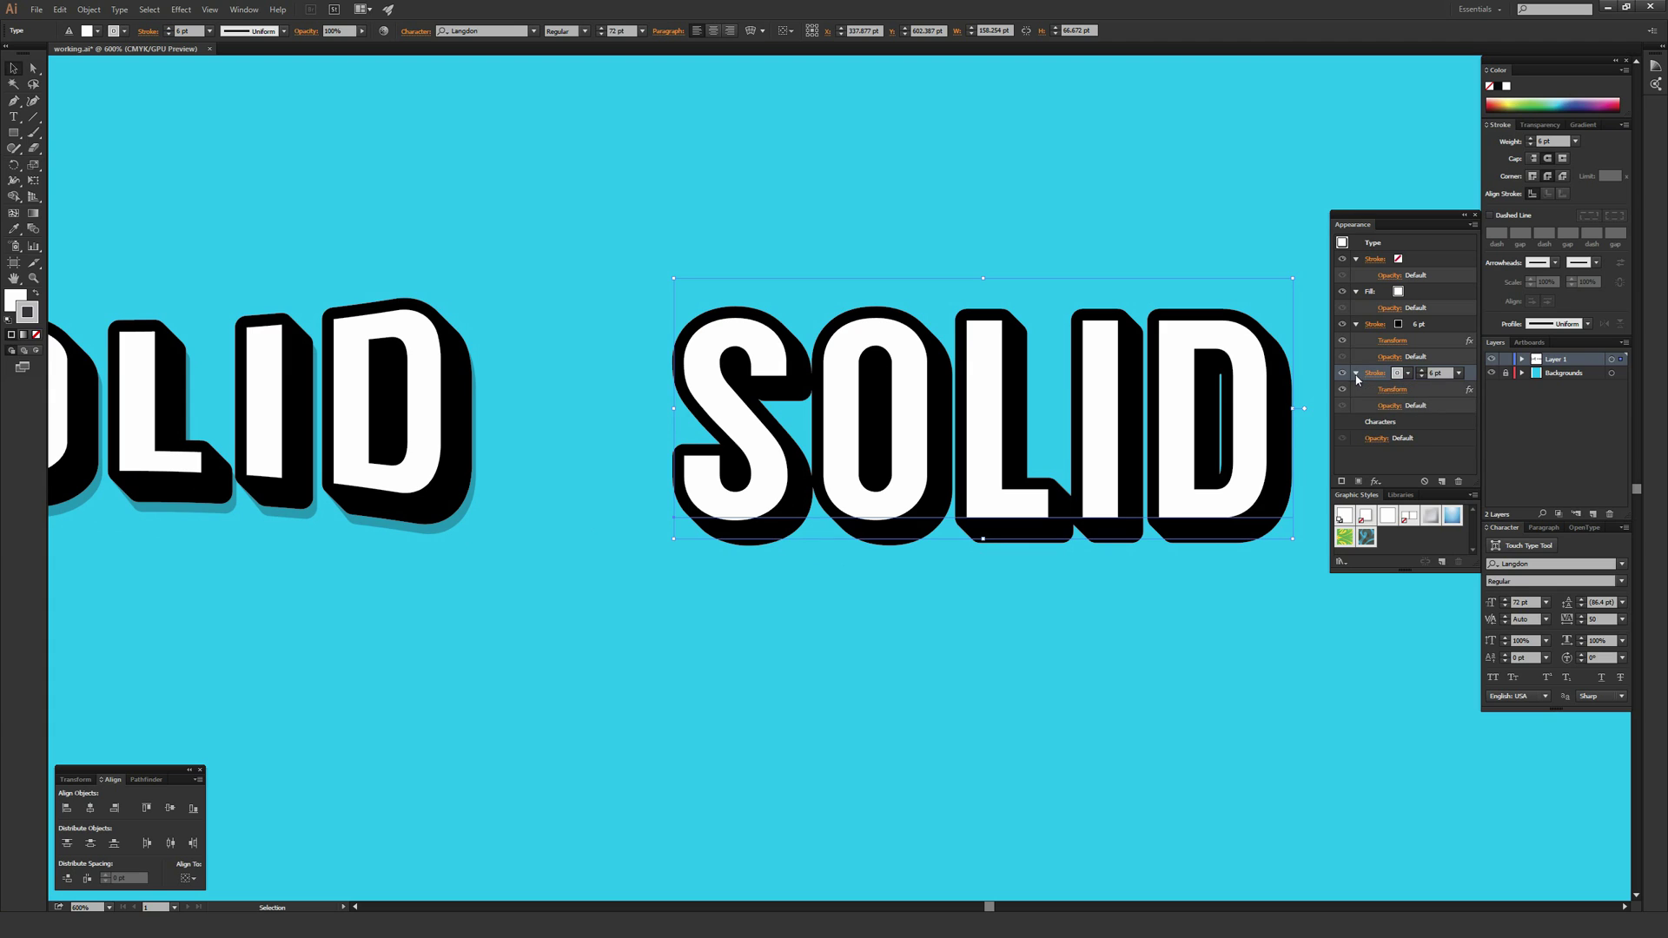
click(1391, 405)
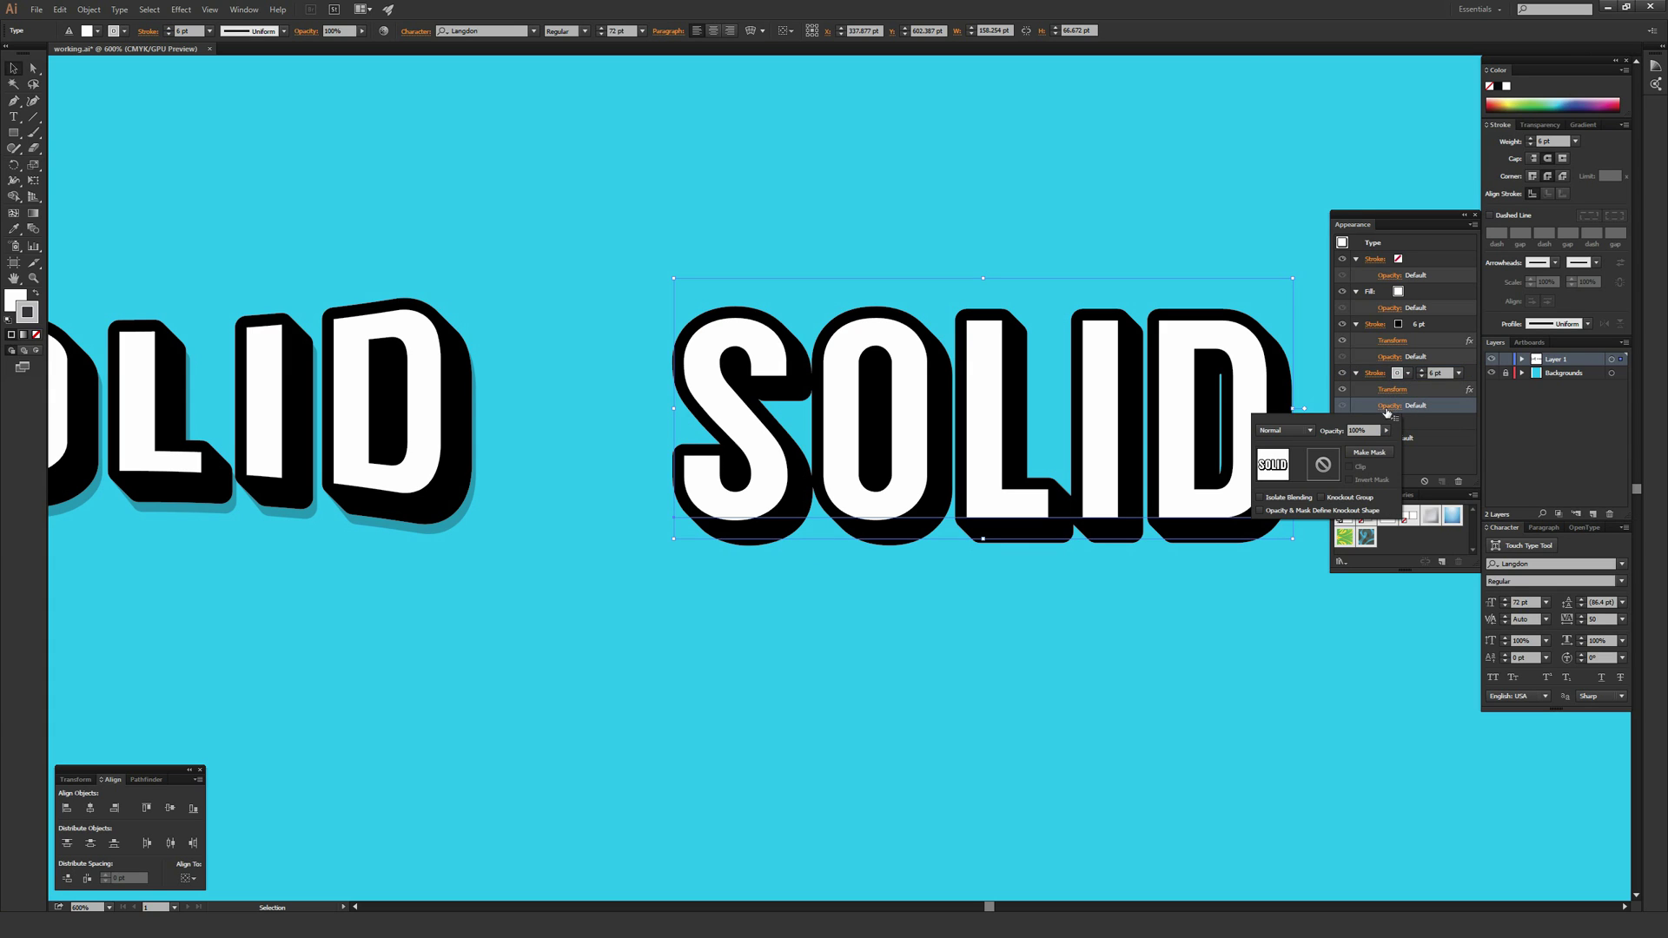
click(1302, 431)
click(1281, 476)
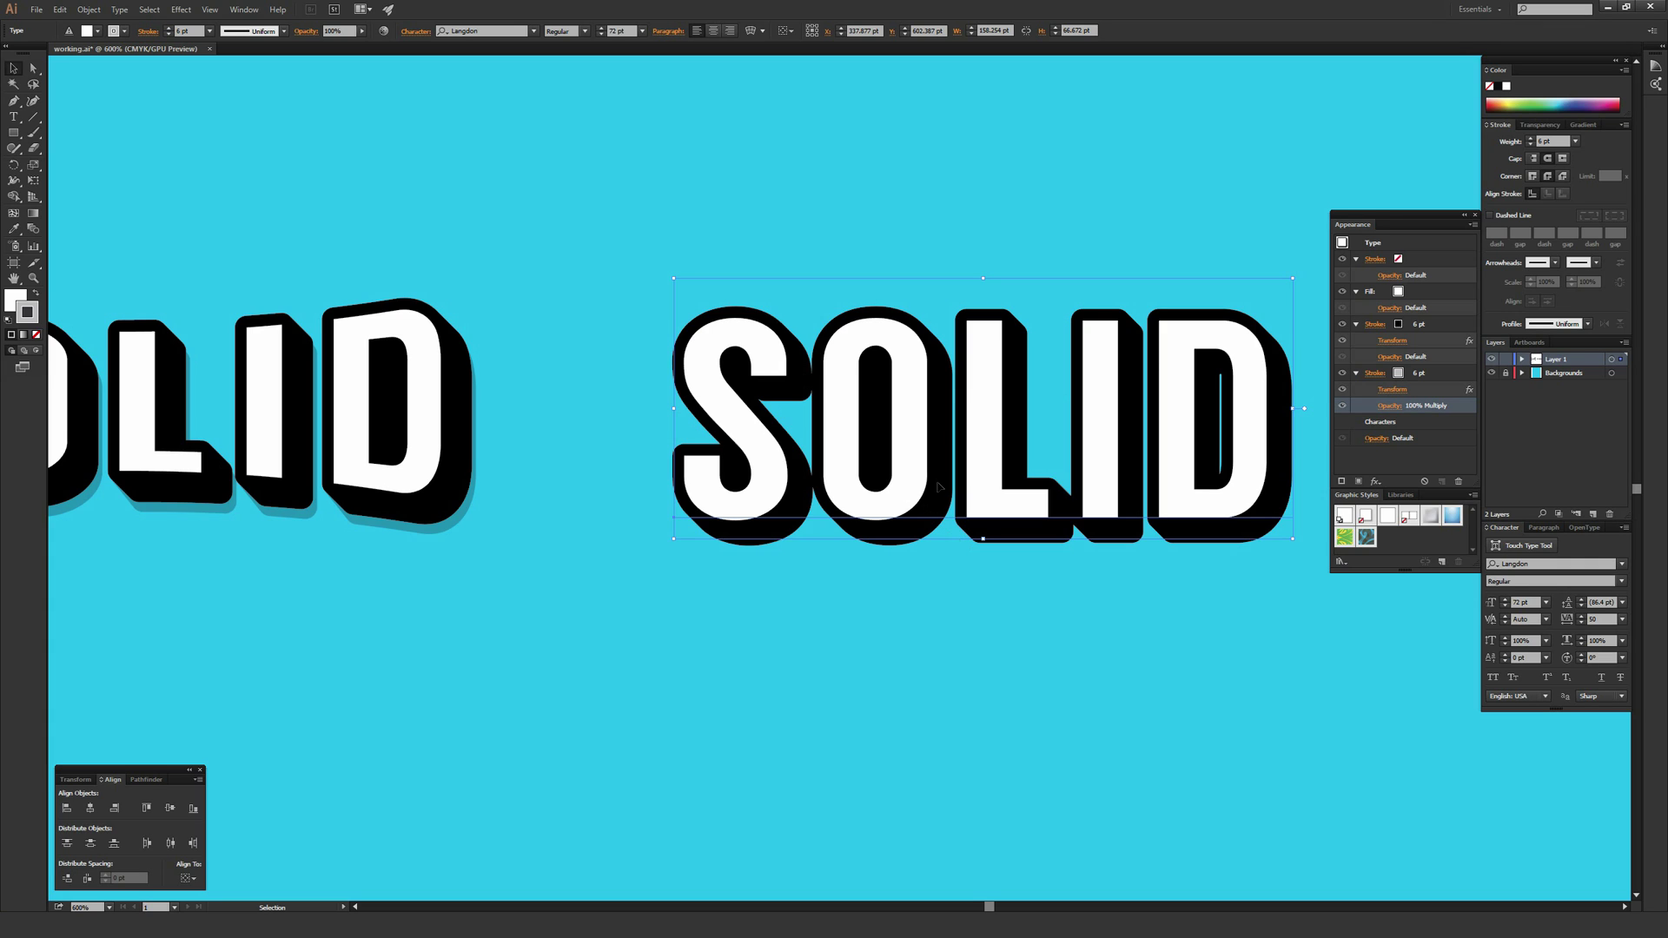
- Raise the lower stroke's Transform copies from 35 to 50, with Preview on
click(1391, 391)
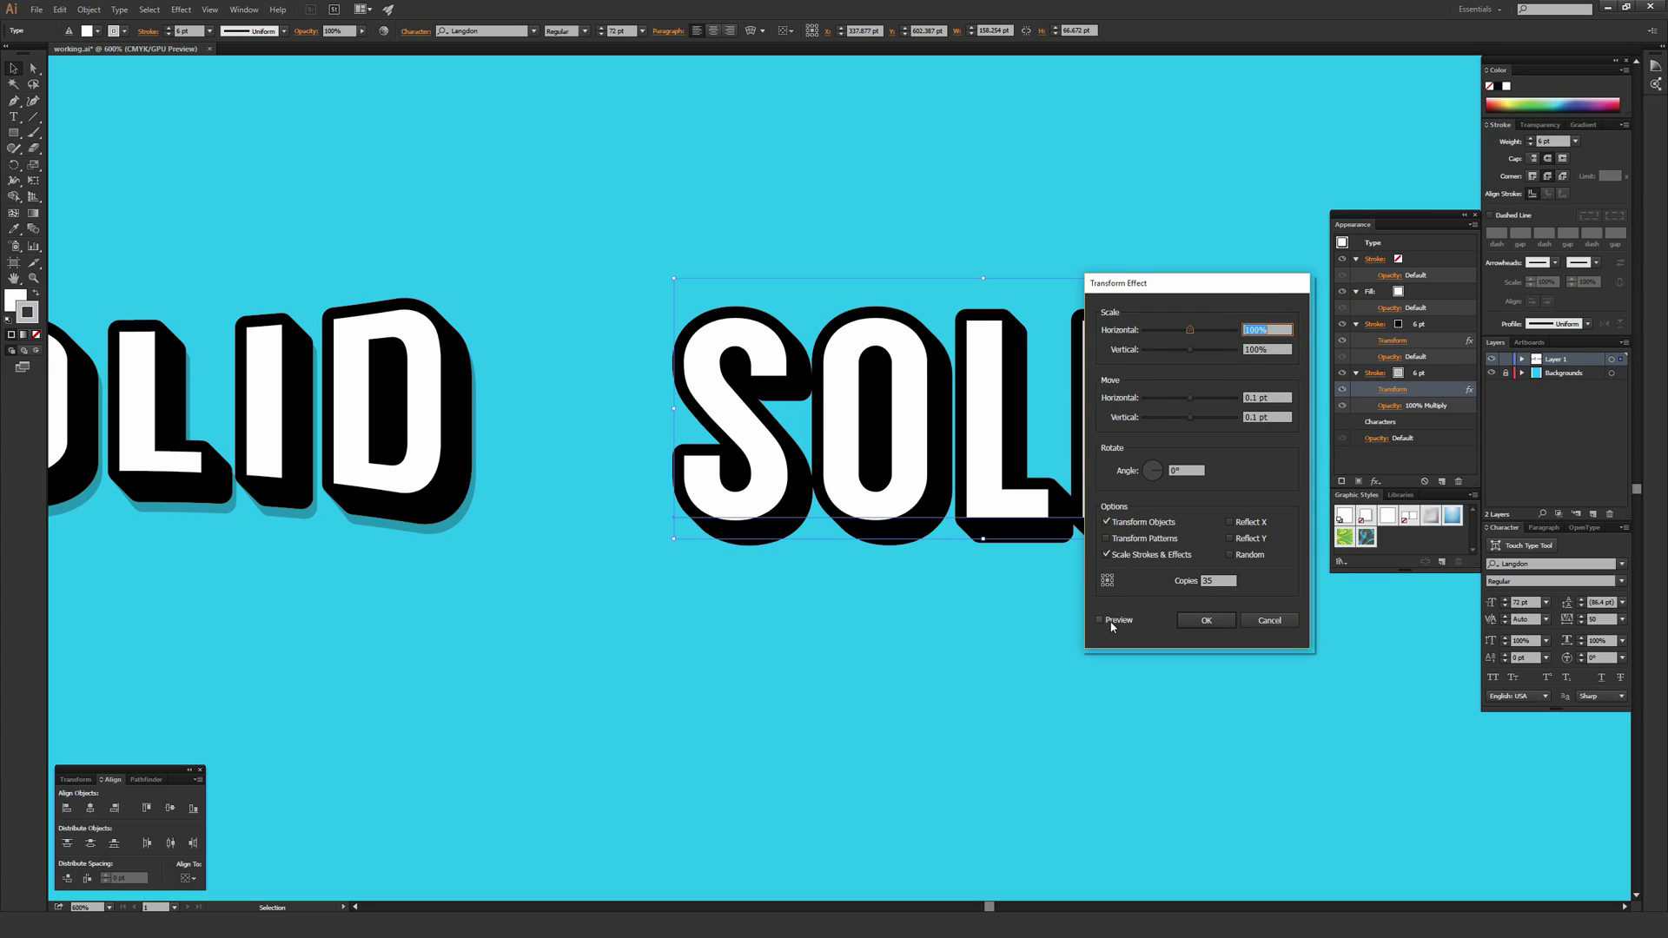
click(1110, 623)
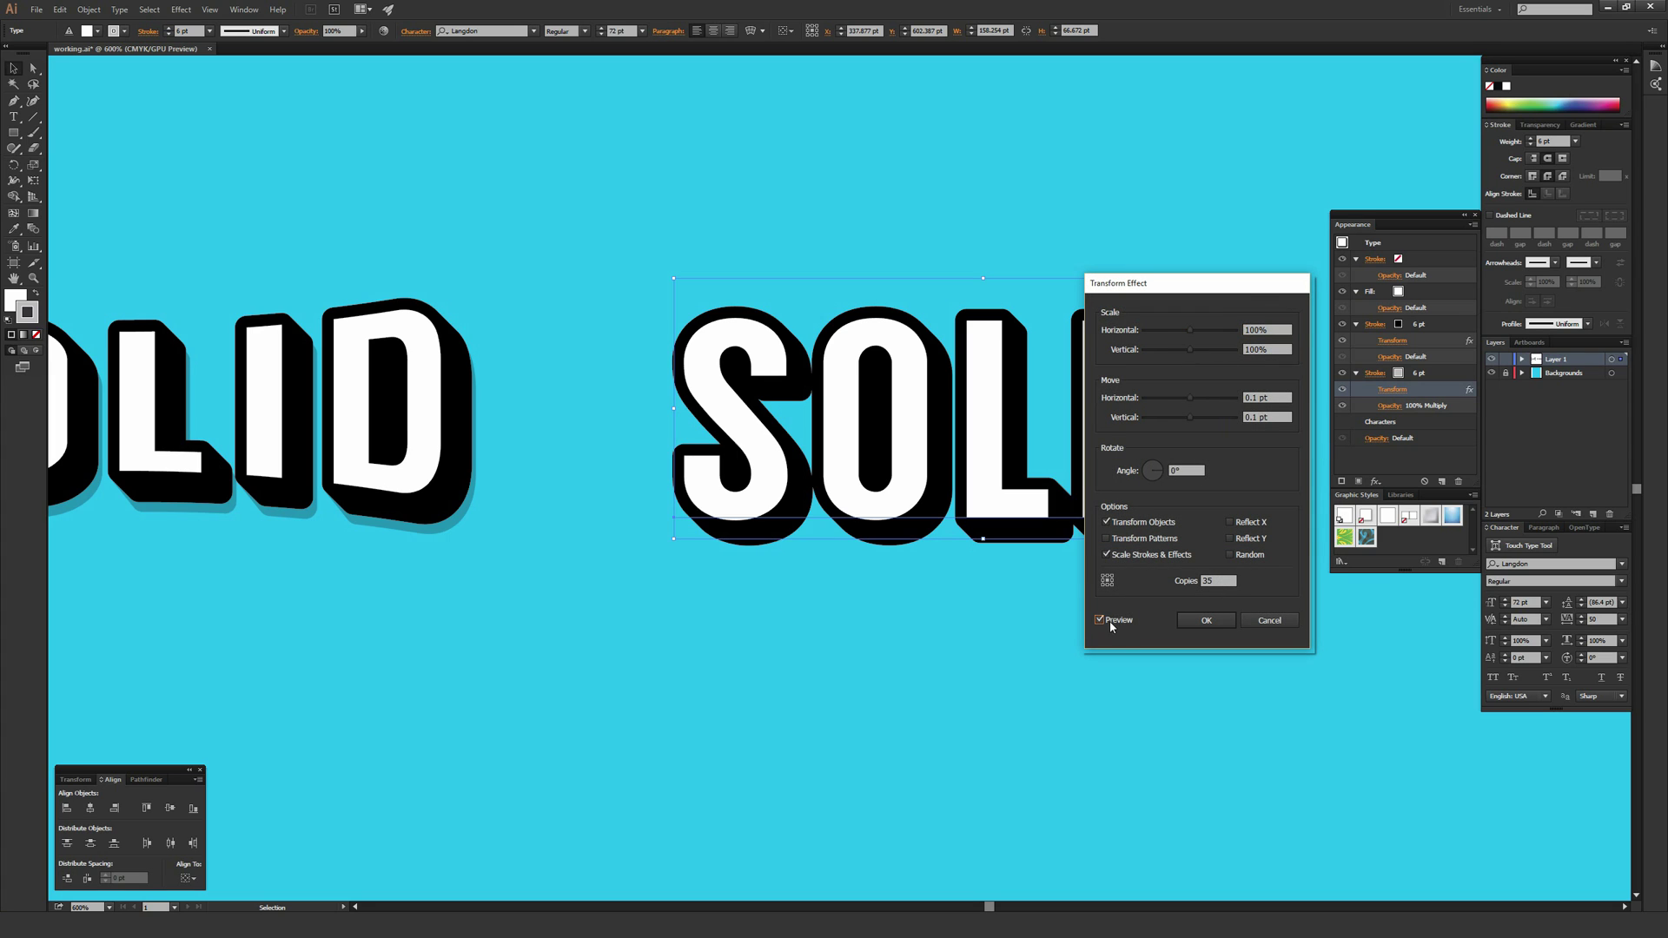
click(1214, 578)
text(50)
click(1283, 416)
click(1216, 619)
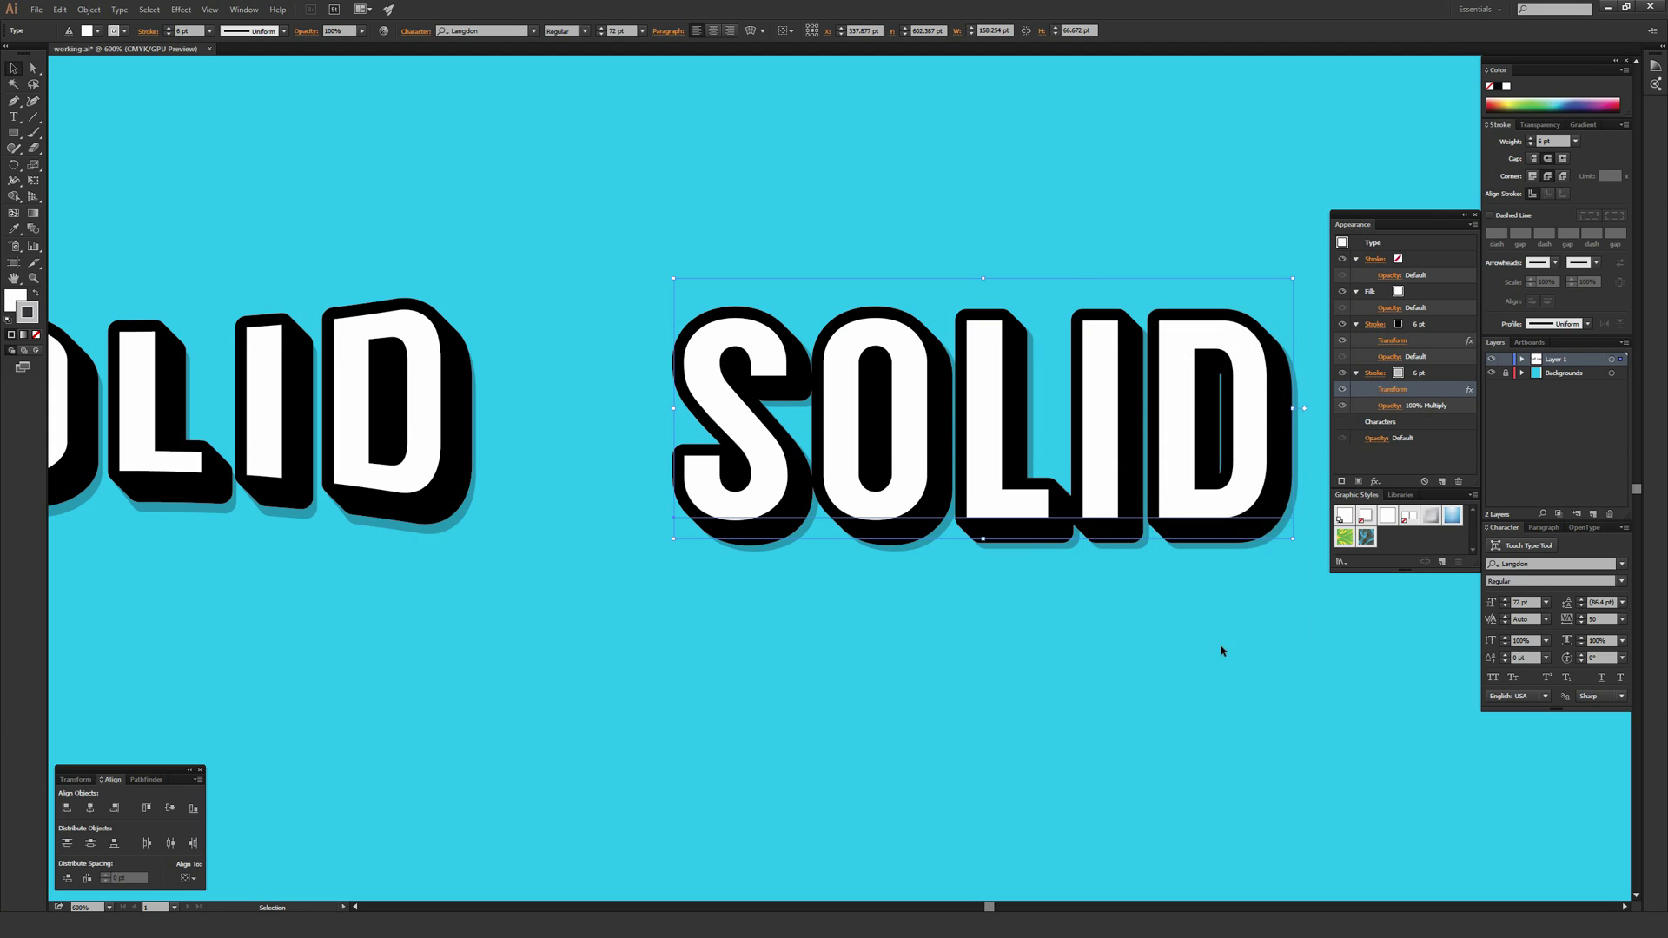
- Zoom in to inspect the longer shadow edge, then zoom out and centre SOLID
scroll(1155, 629, right, 3)
scroll(1155, 629, down, 2)
key(ctrl+equal)
key(ctrl+equal)
key(ctrl+equal)
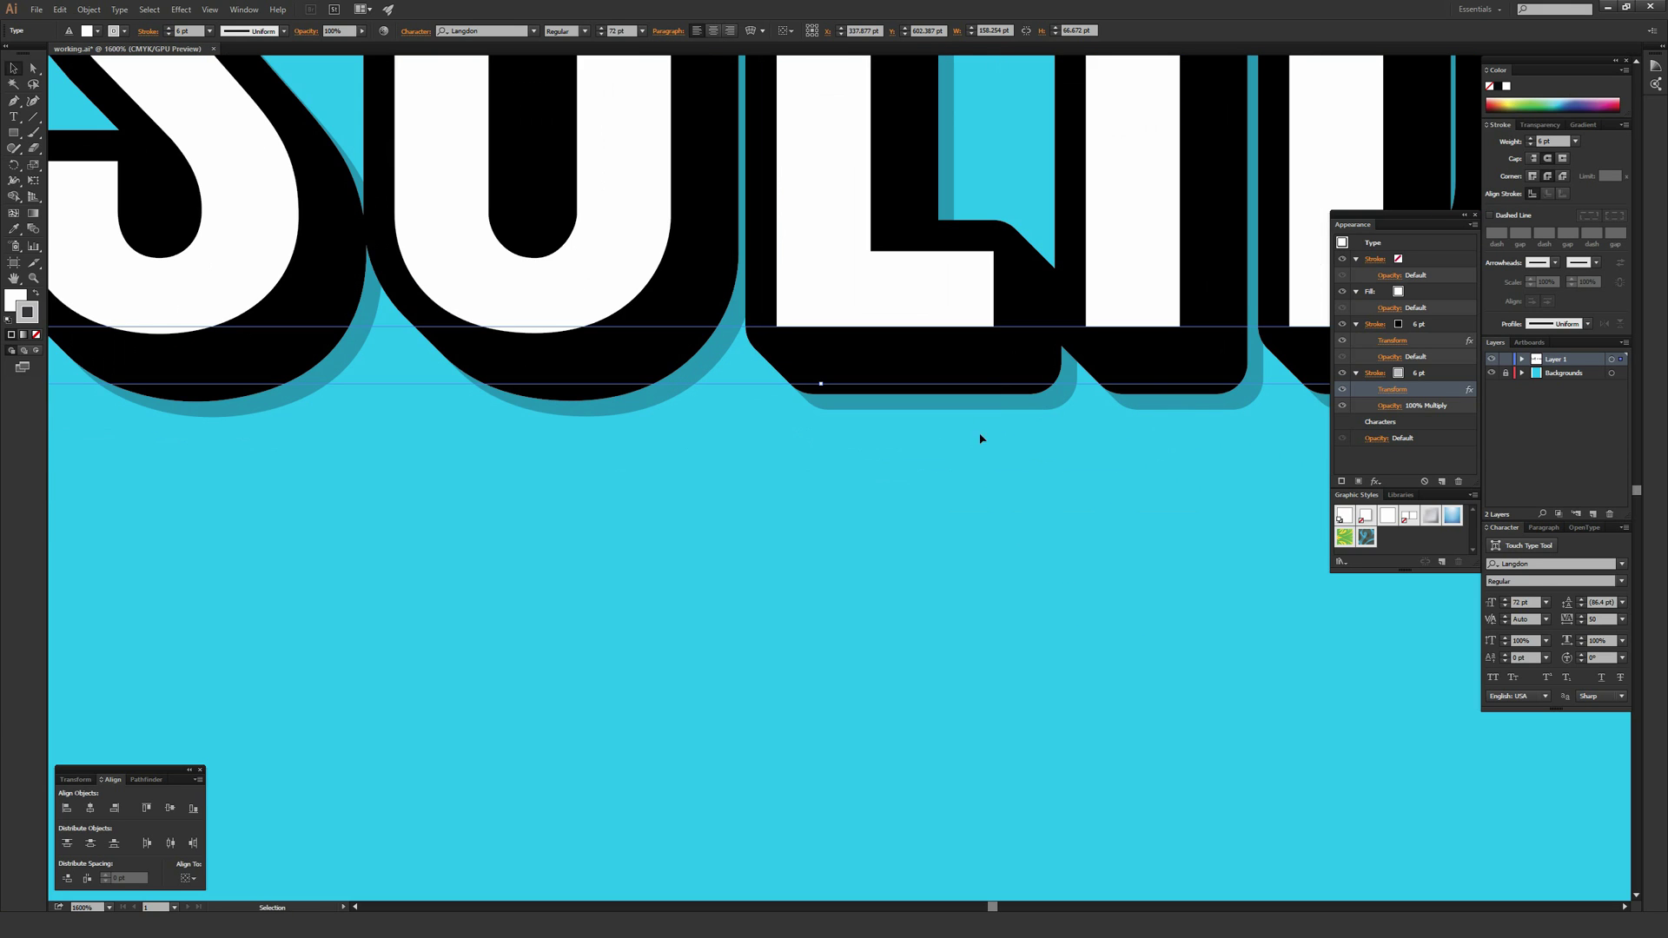
scroll(764, 488, up, 2)
scroll(764, 488, right, 4)
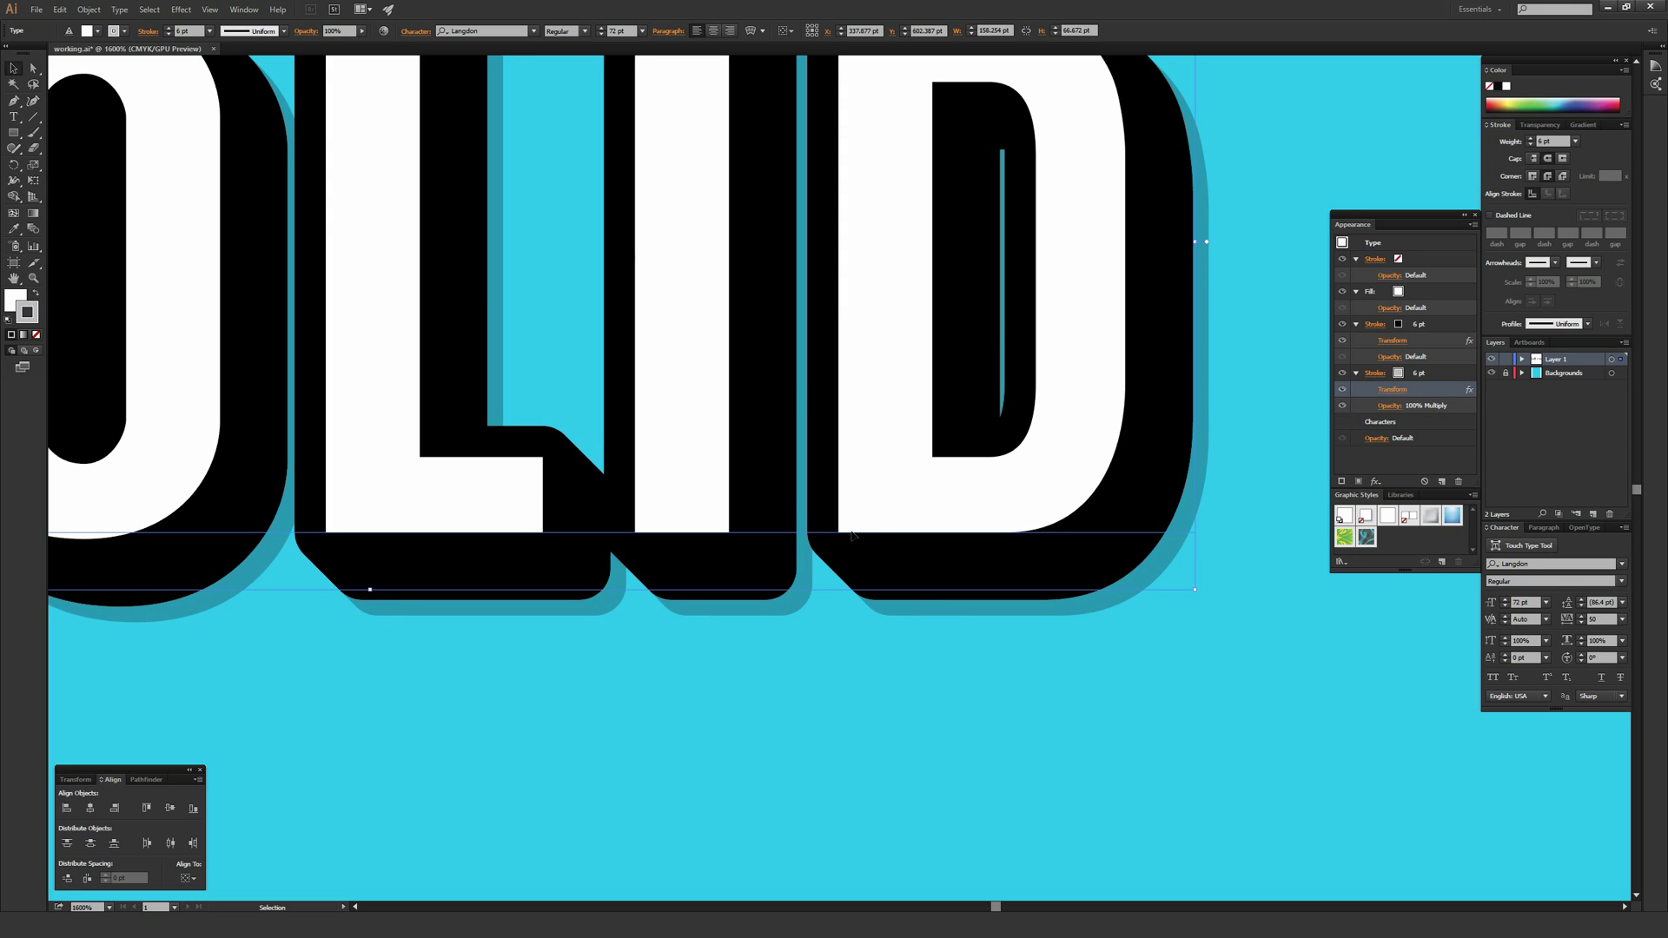
key(ctrl+minus)
key(ctrl+minus)
key(ctrl+minus)
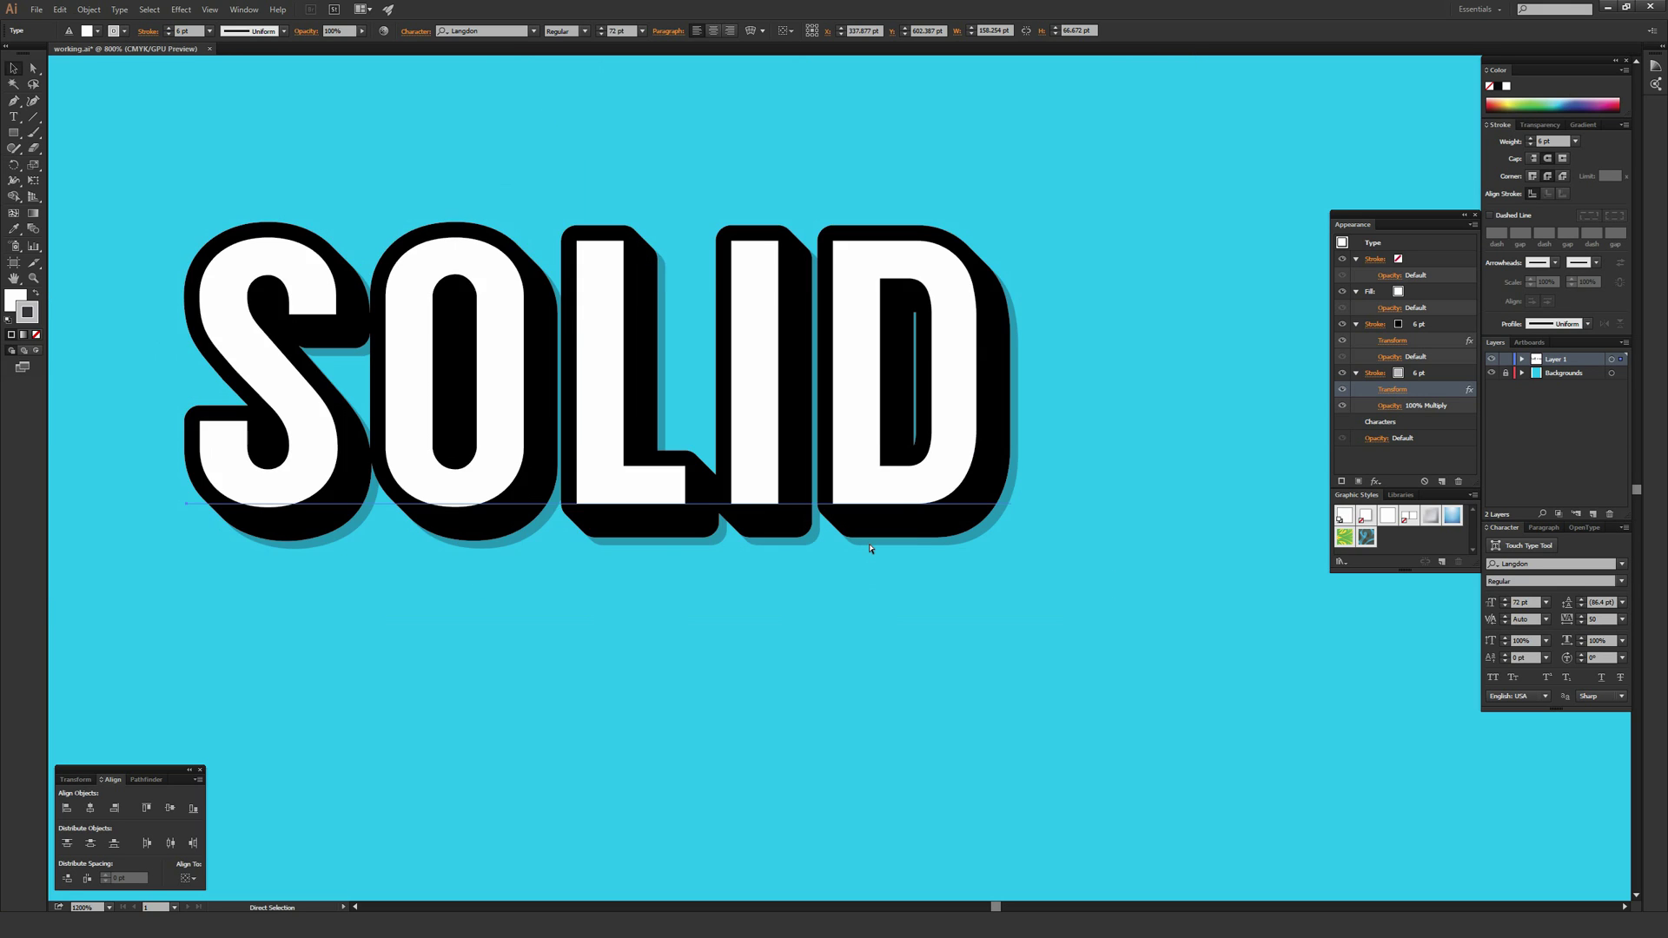
drag(918, 415, 1126, 418)
click(1005, 417)
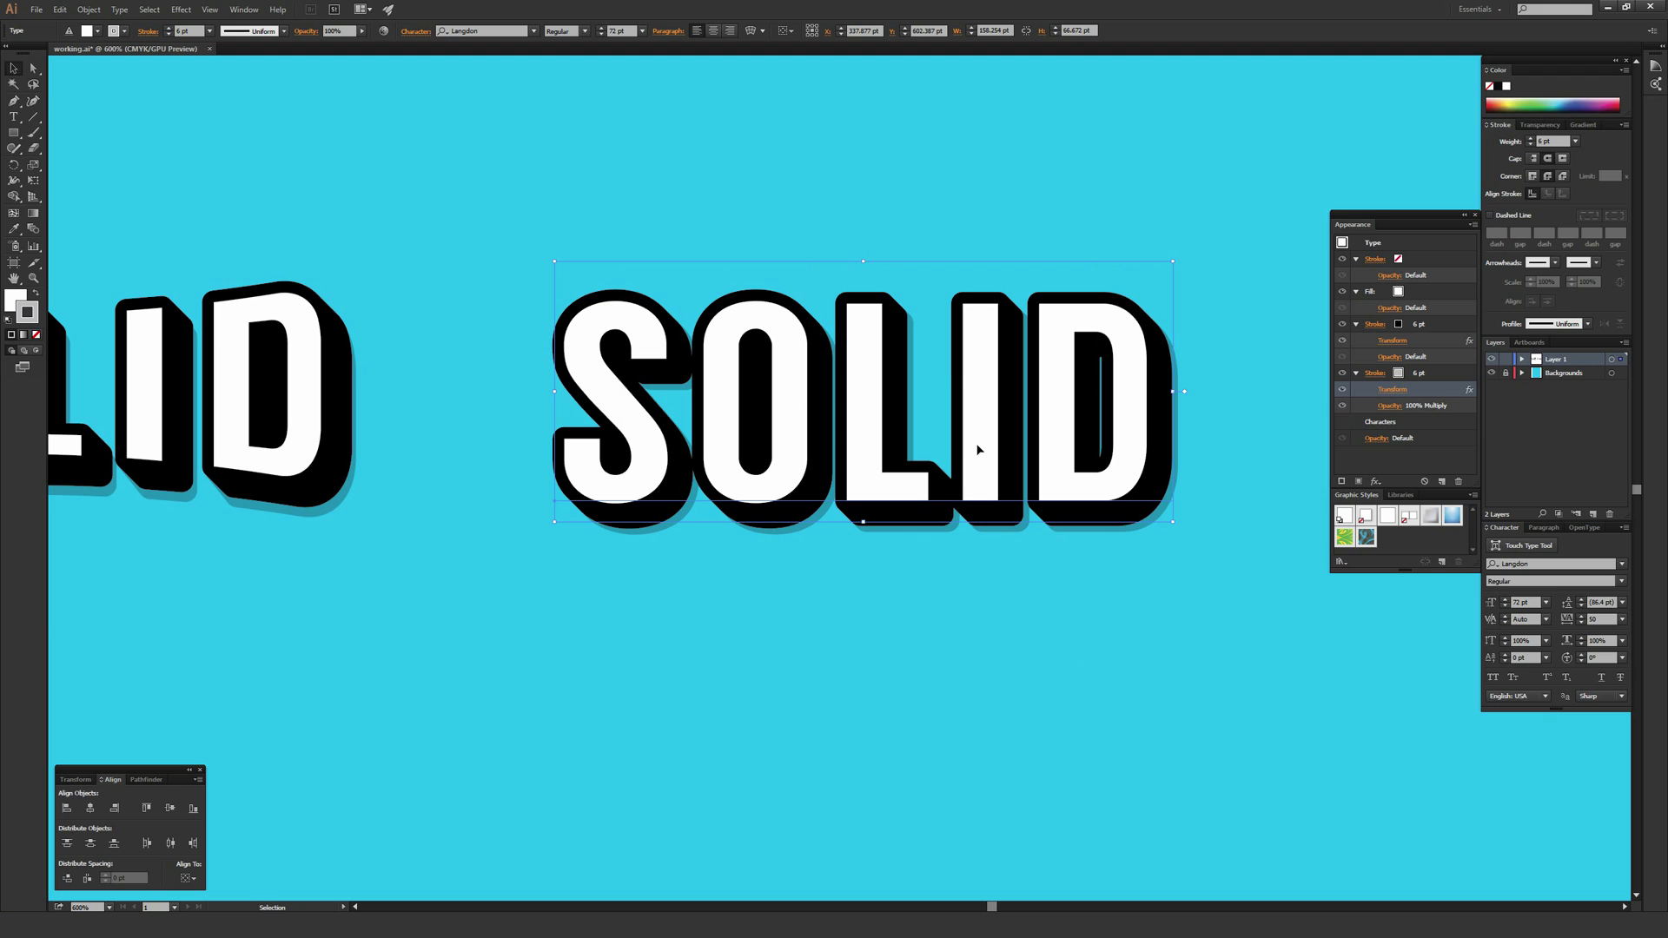
scroll(845, 483, up, 4)
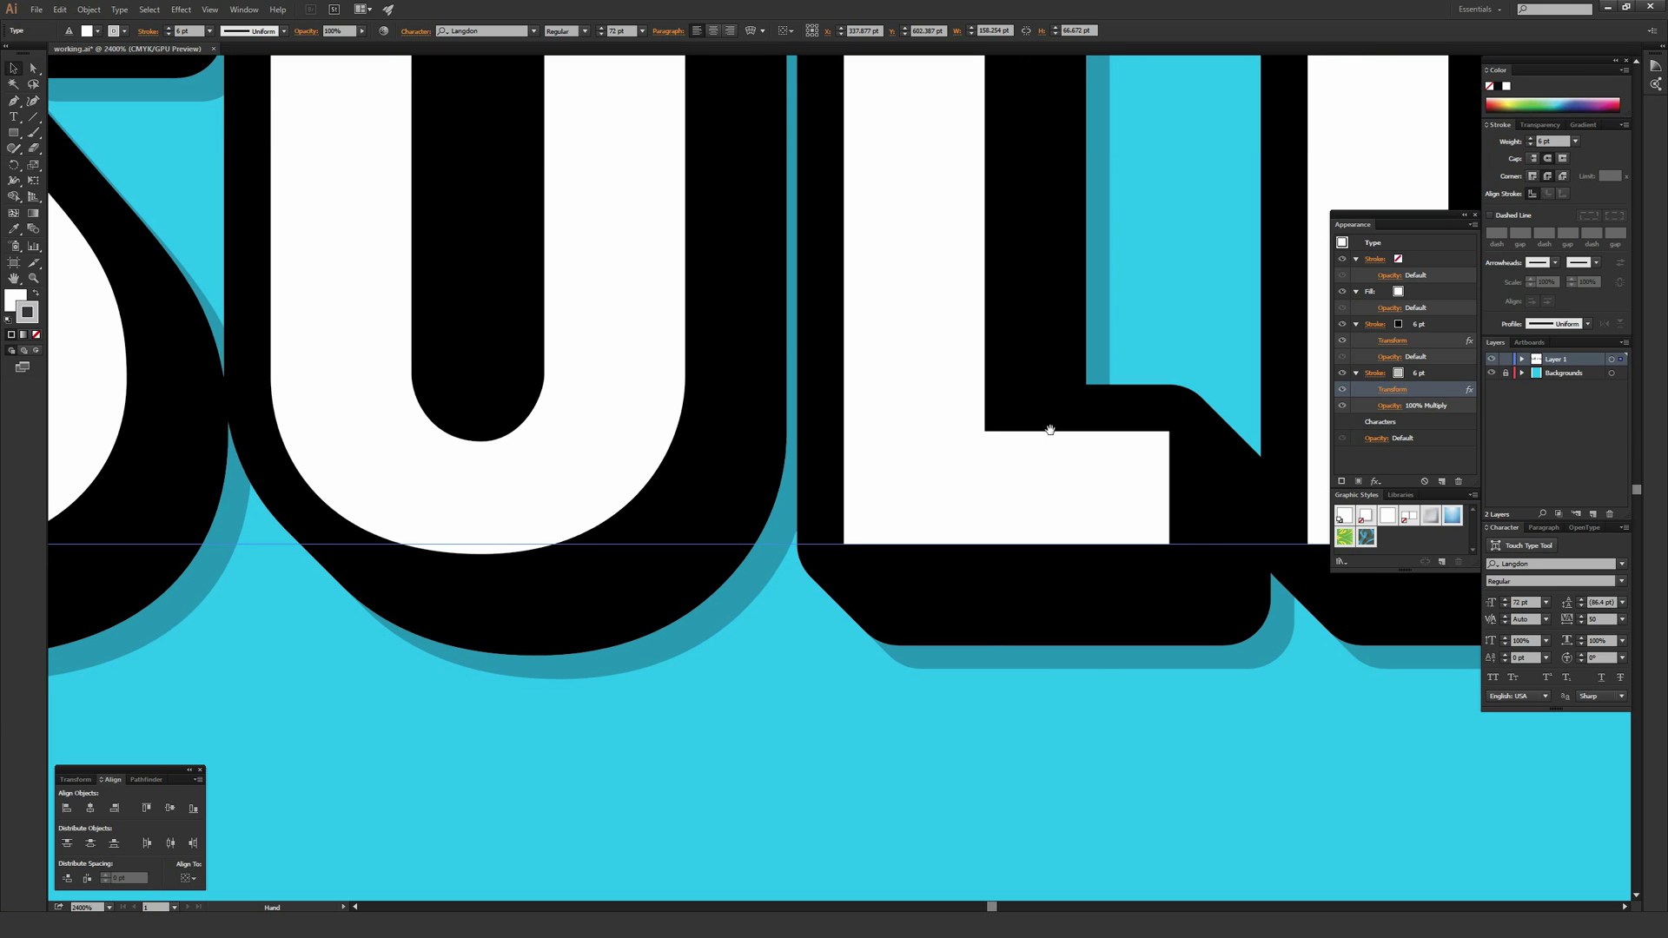
scroll(1013, 410, down, 1)
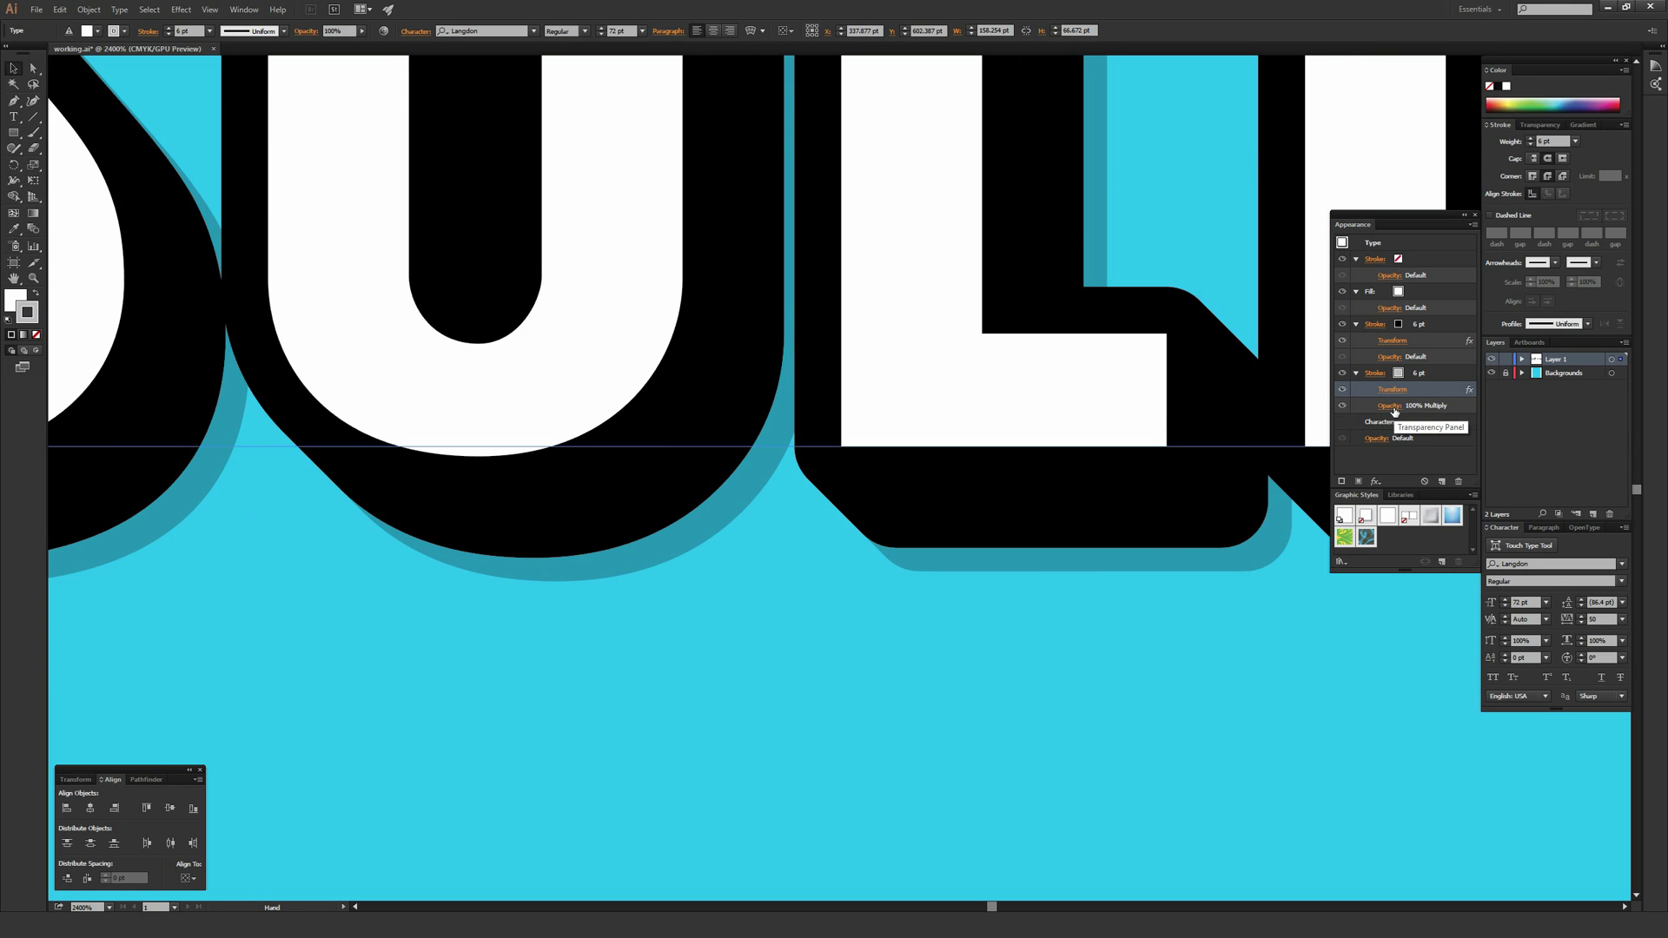
click(1390, 406)
click(1297, 430)
click(1273, 439)
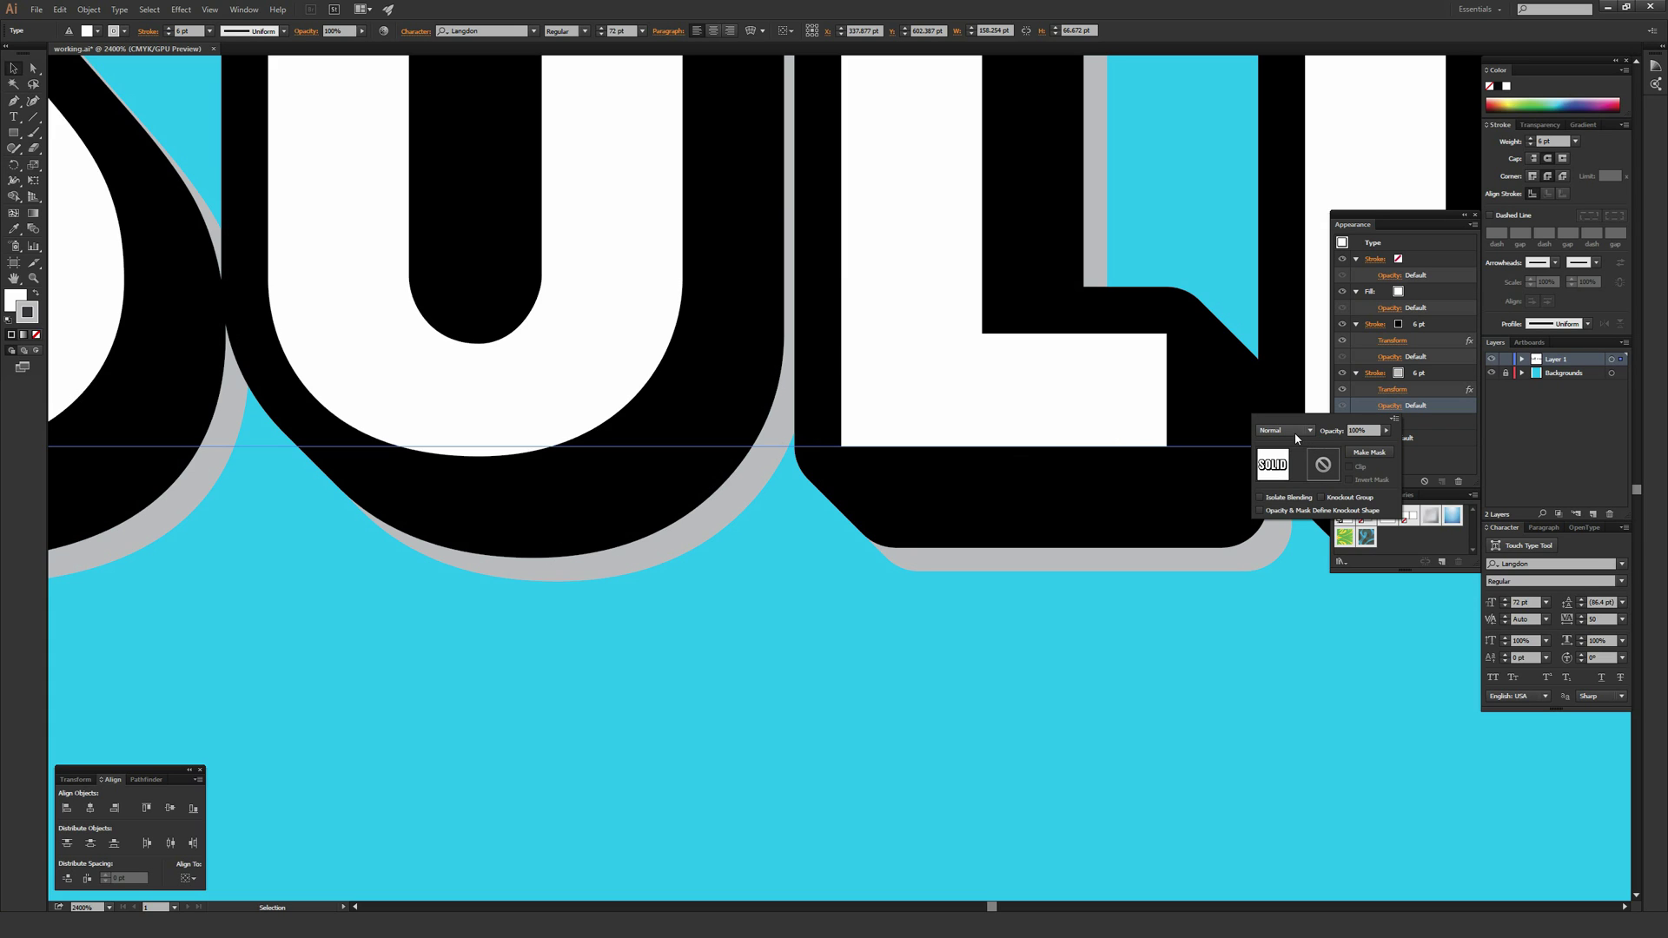
click(1387, 431)
drag(1387, 443, 1349, 444)
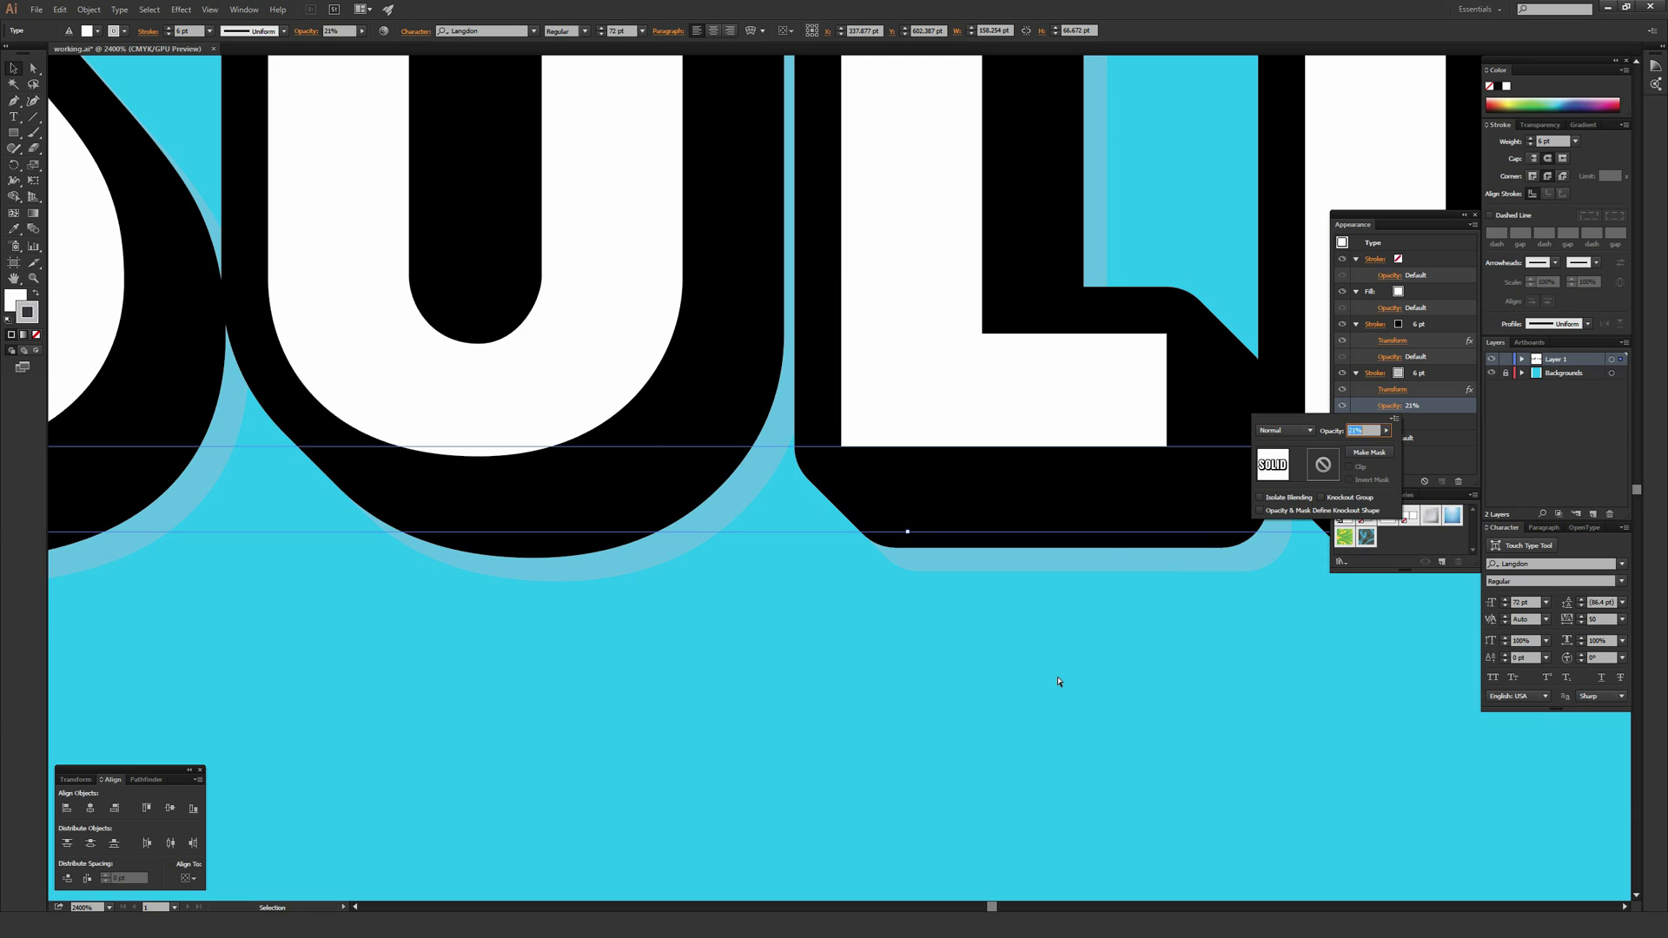
key(ctrl+minus)
key(ctrl+minus)
key(ctrl+minus)
key(v)
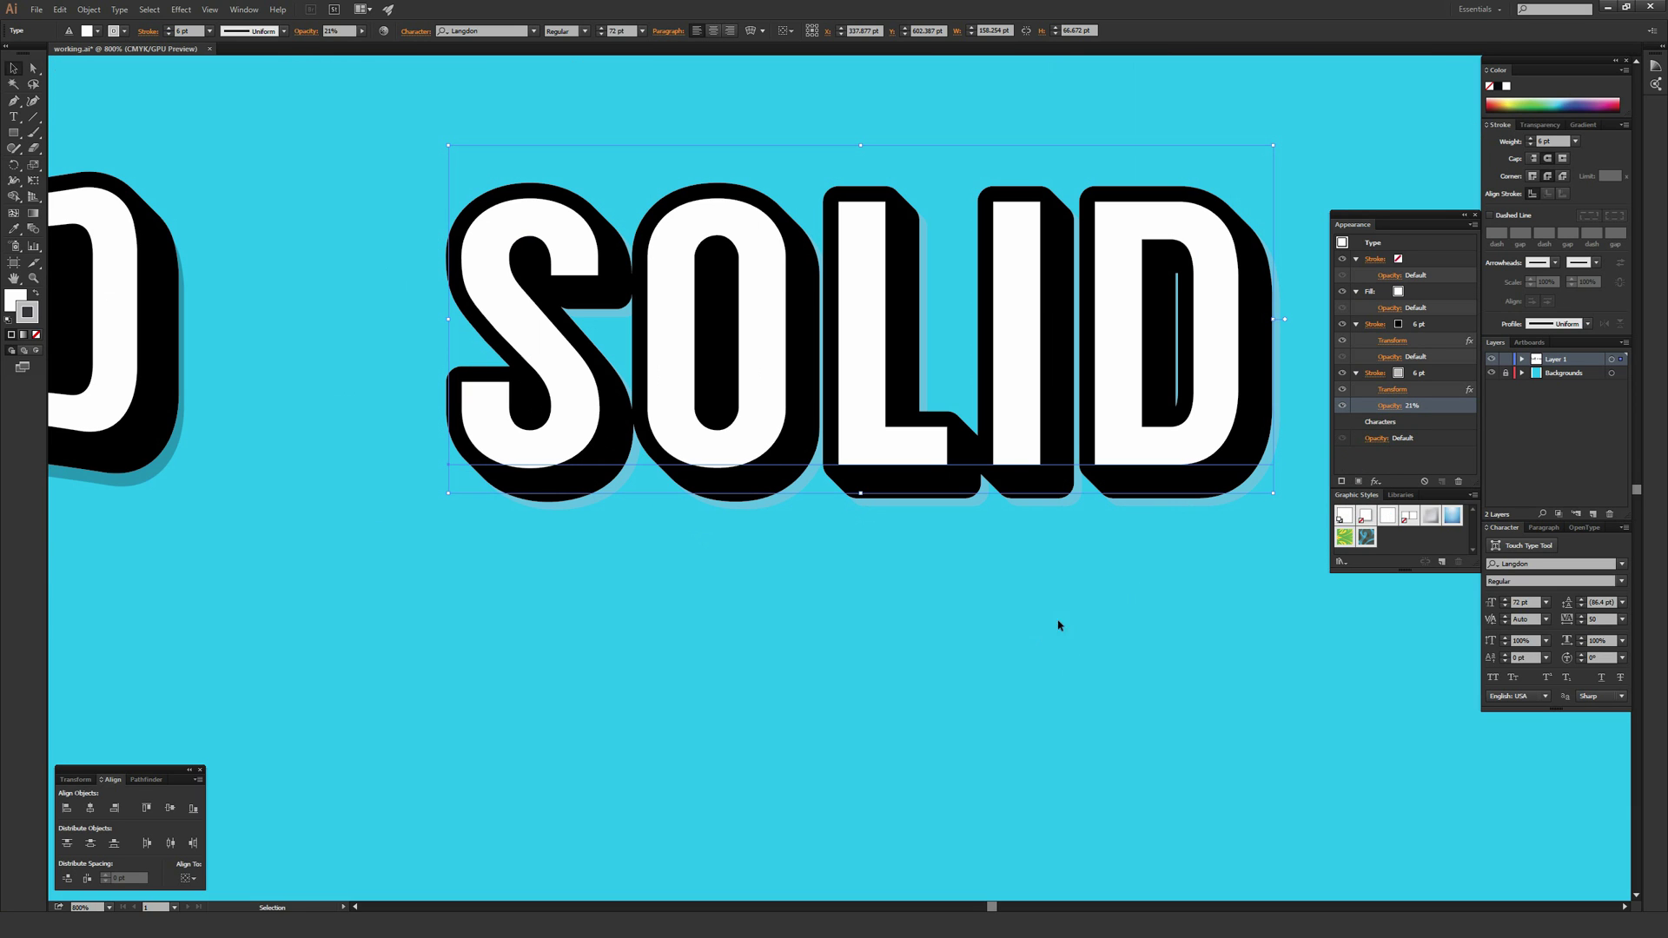
click(1387, 405)
drag(1408, 447, 1410, 445)
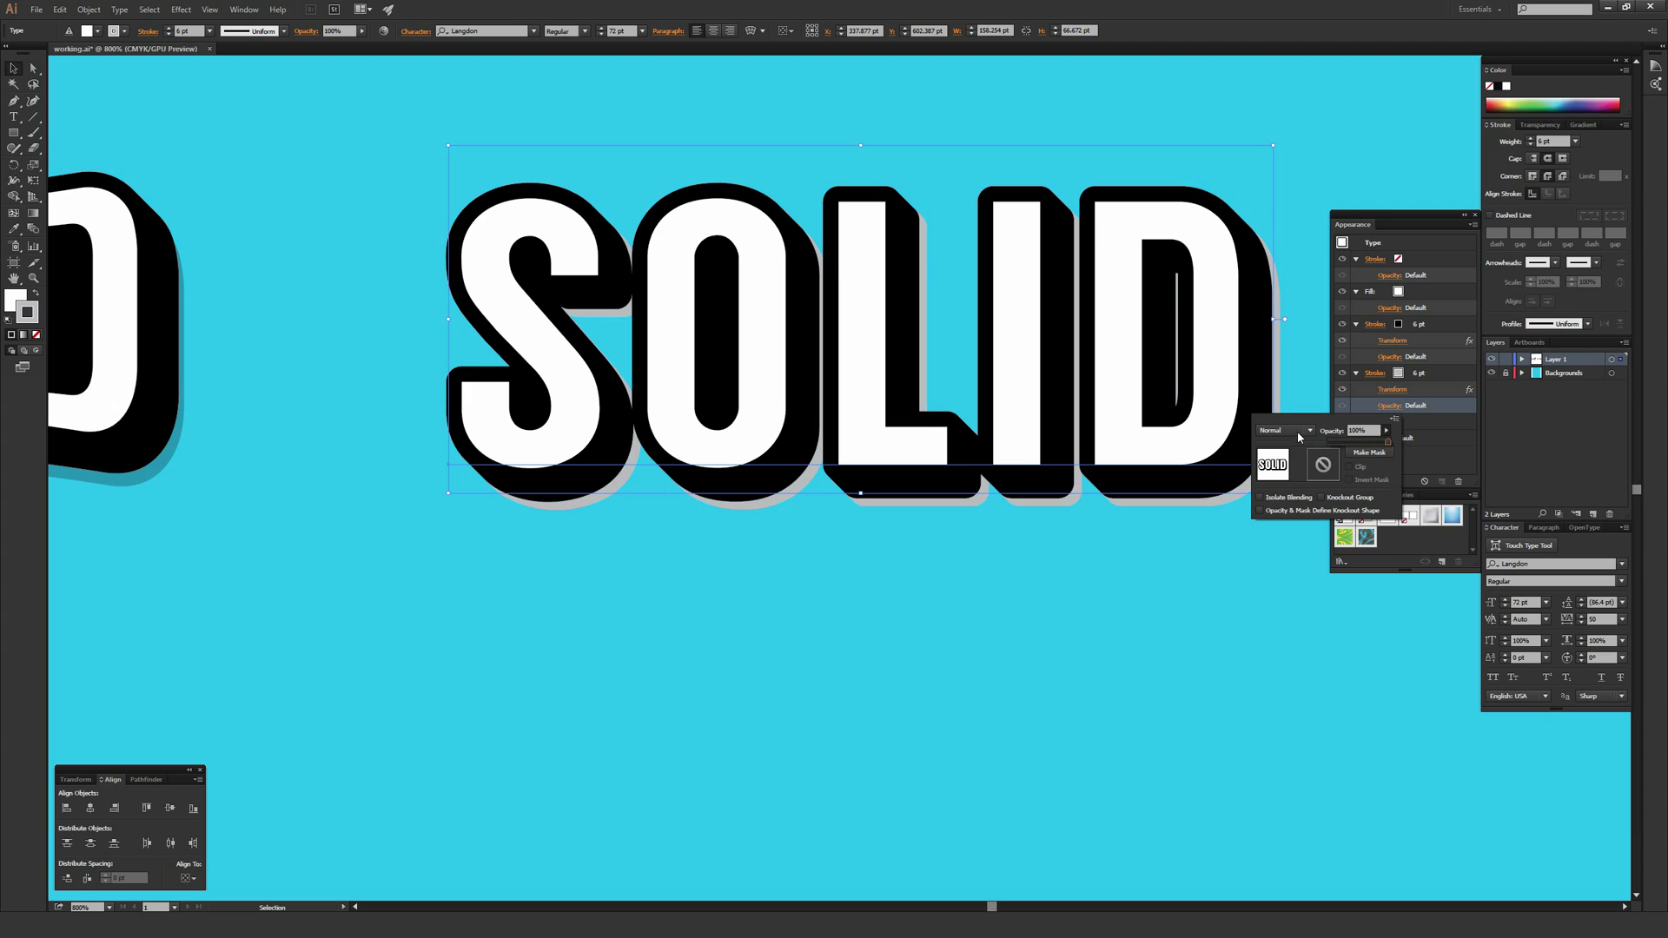
click(1283, 430)
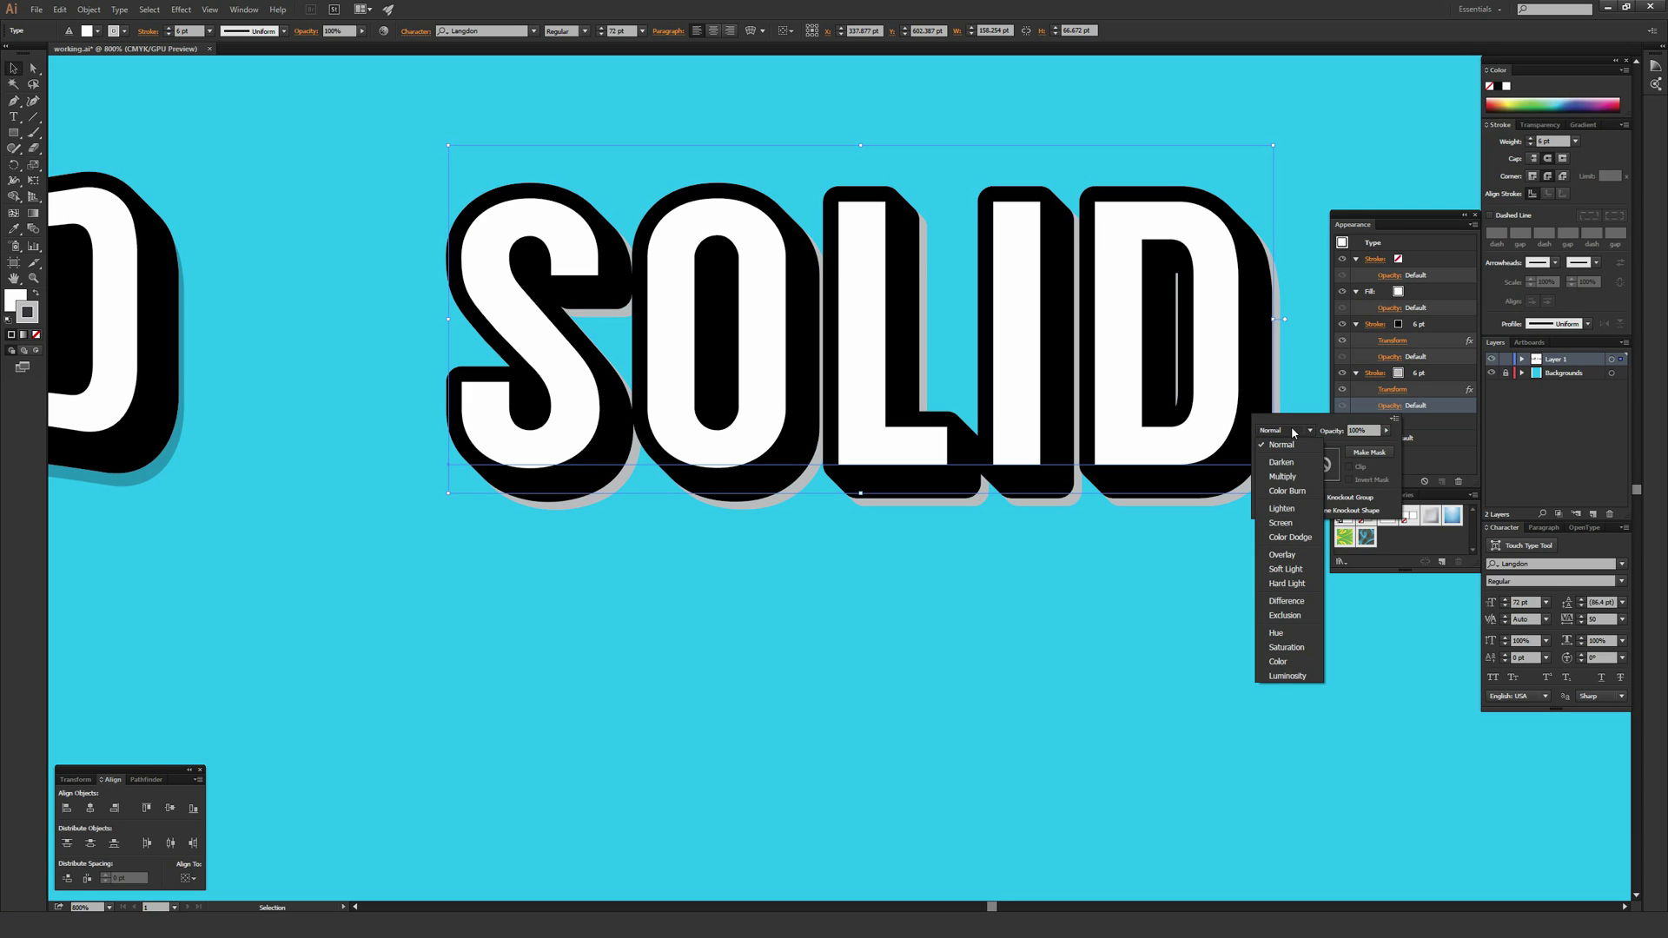
click(1282, 477)
click(1468, 448)
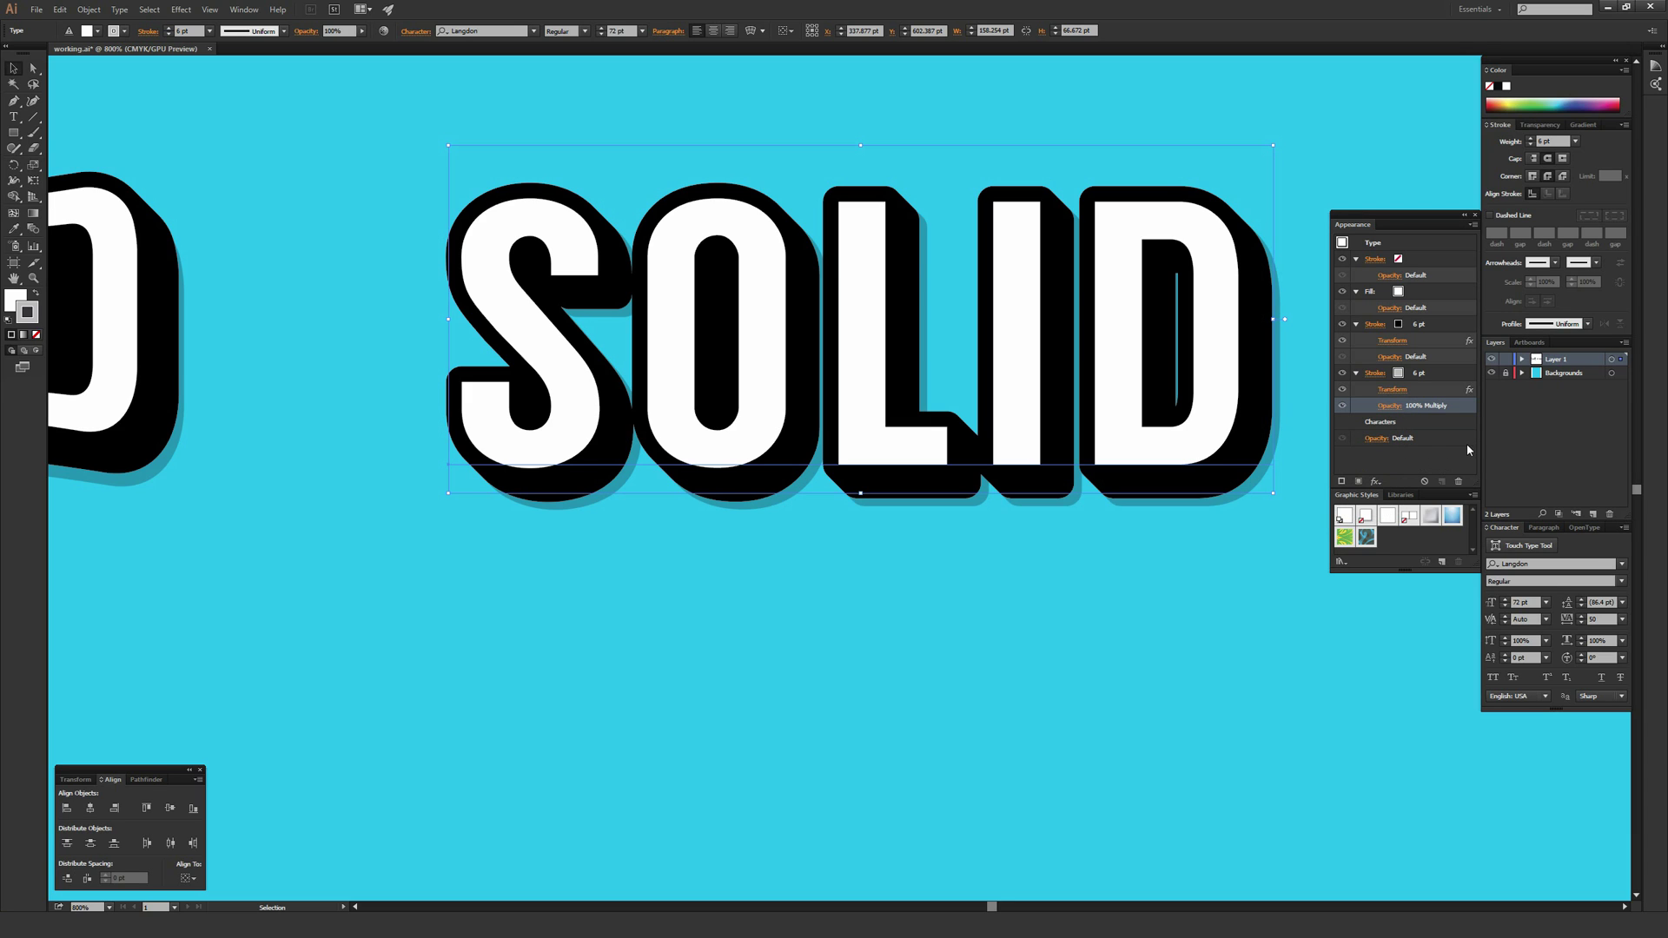
click(884, 599)
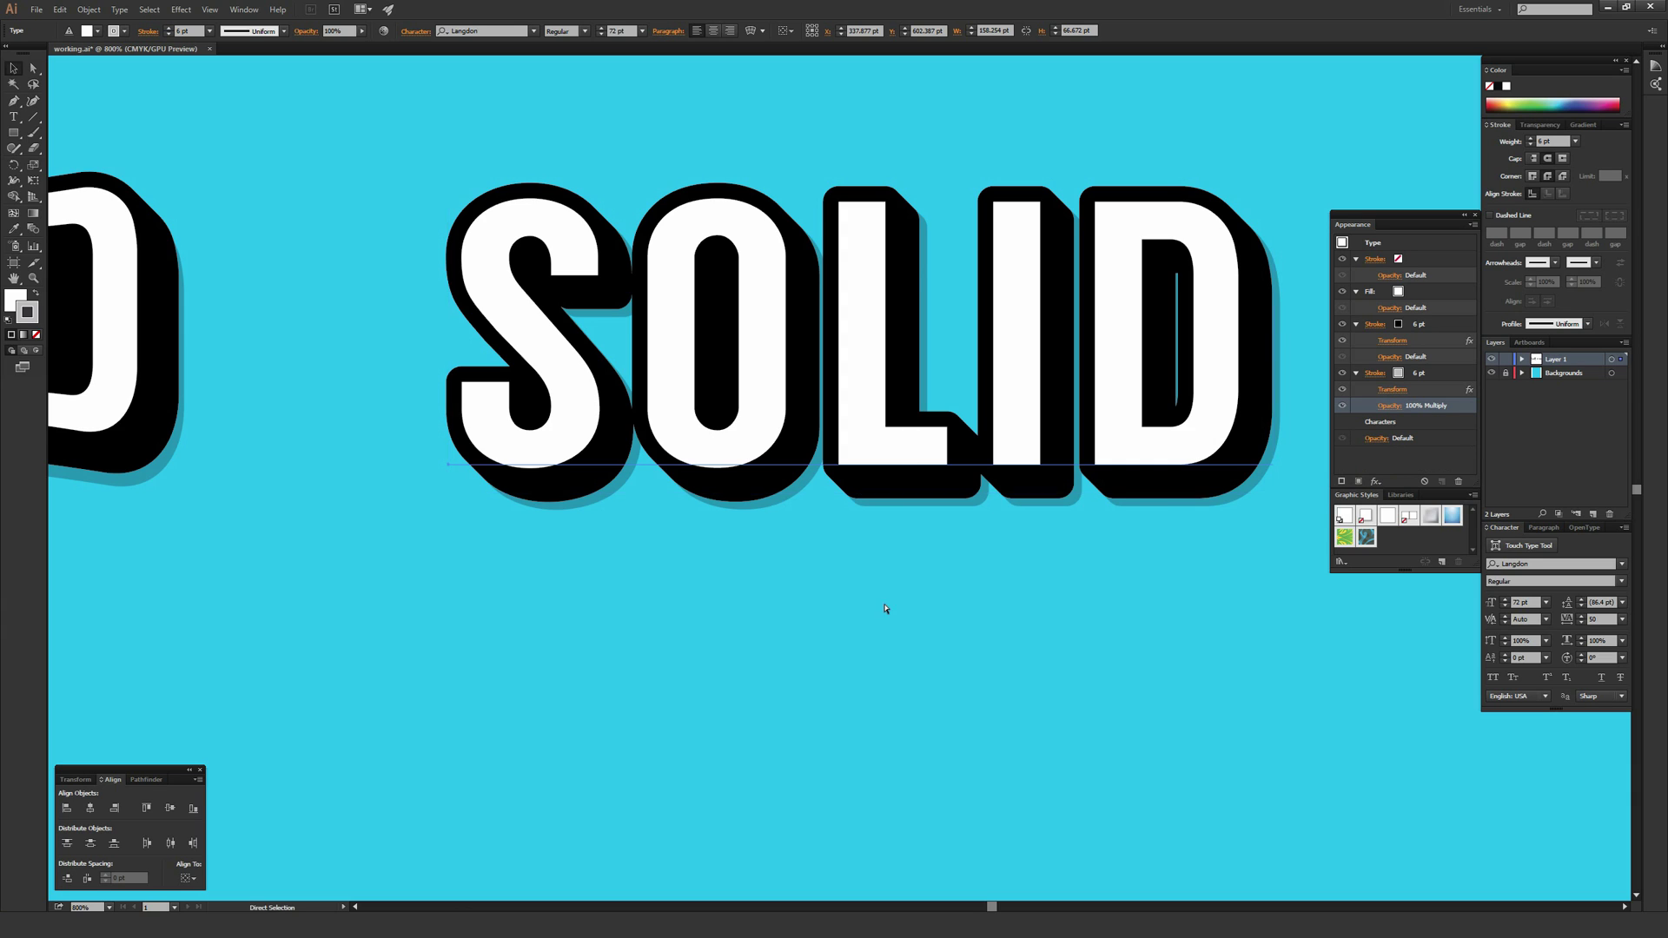
key(ctrl+minus)
key(ctrl+minus)
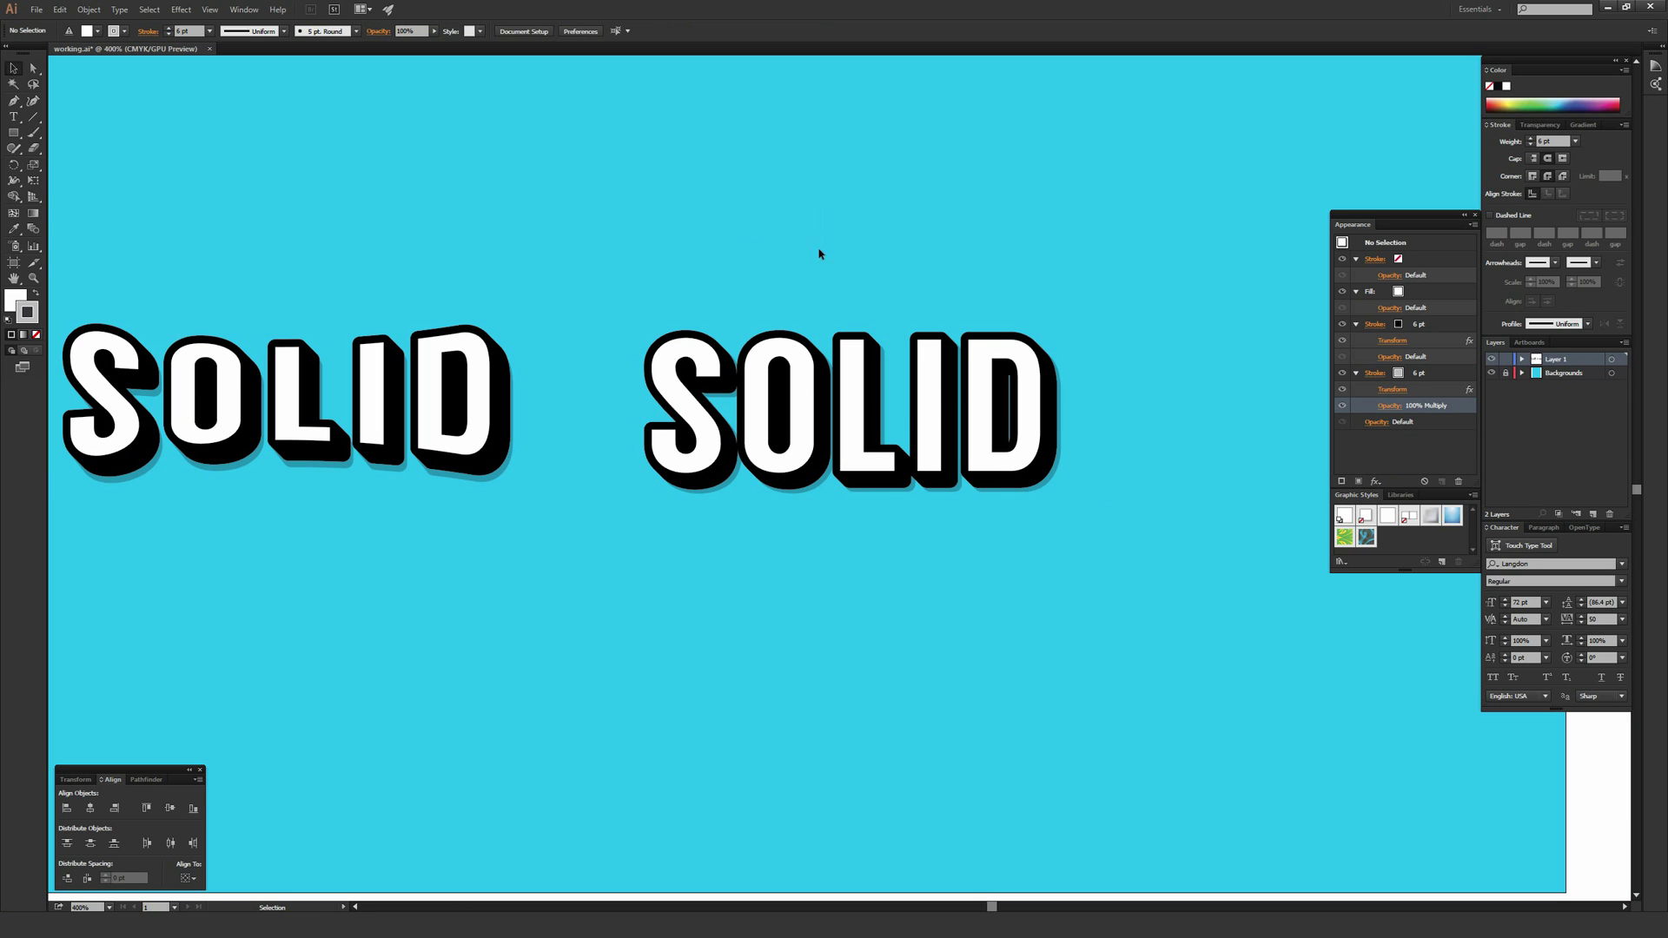
- Select the right-hand SOLID text instead of the warped left one
scroll(867, 313, left, 3)
click(291, 373)
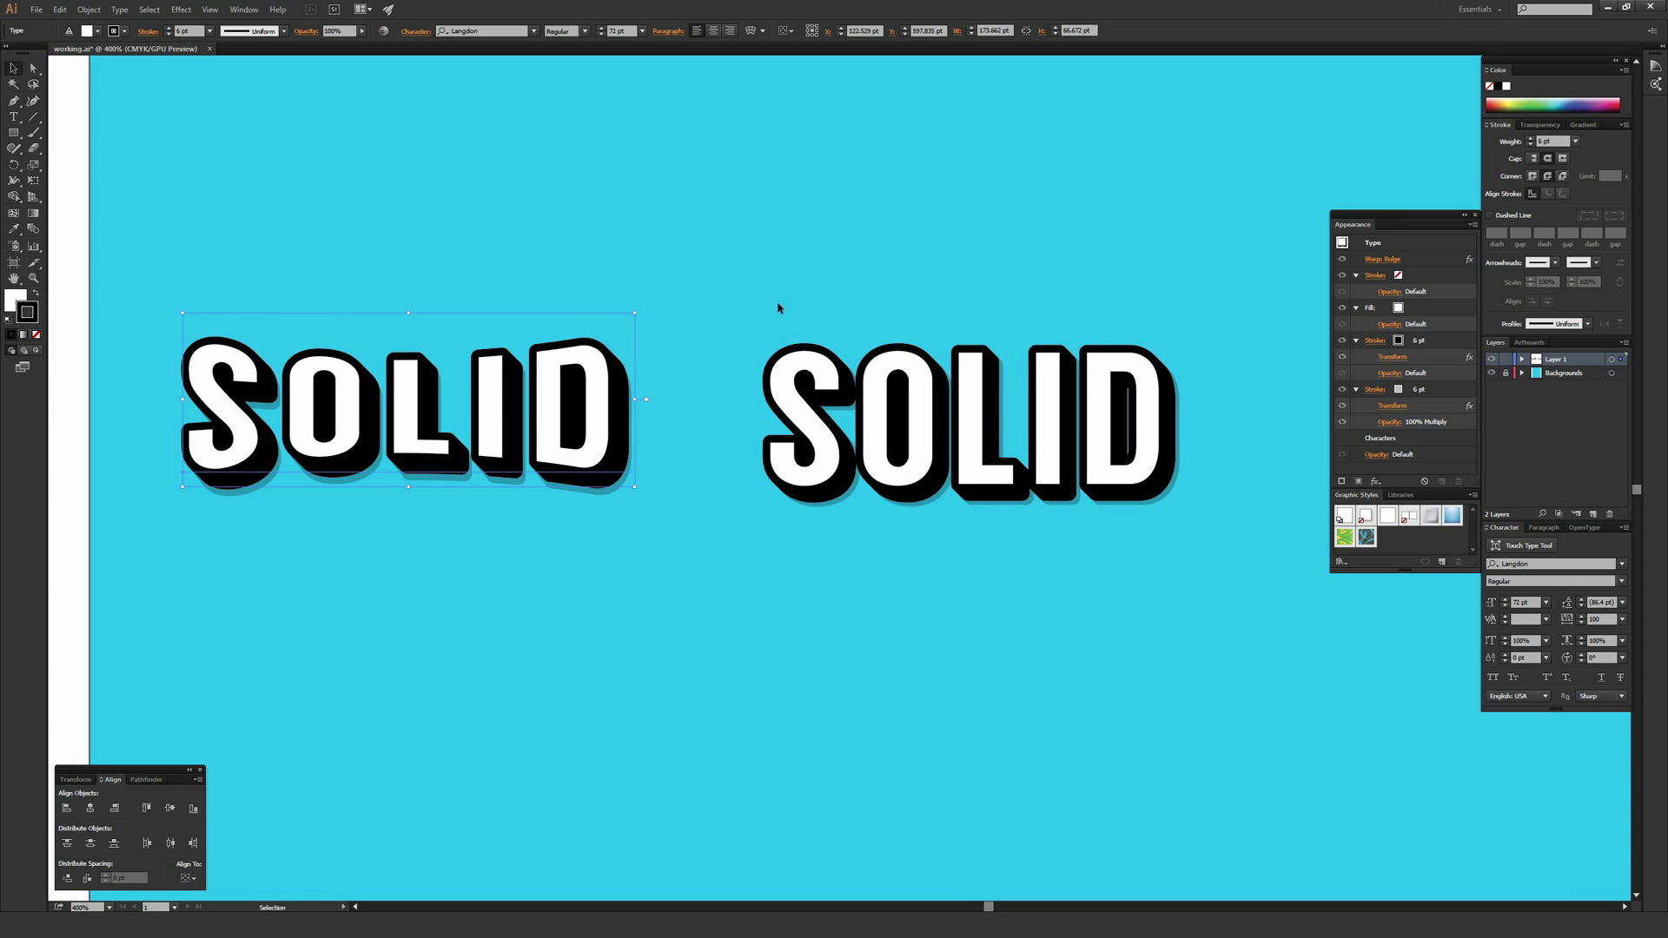
key(ctrl+alt+bracketright)
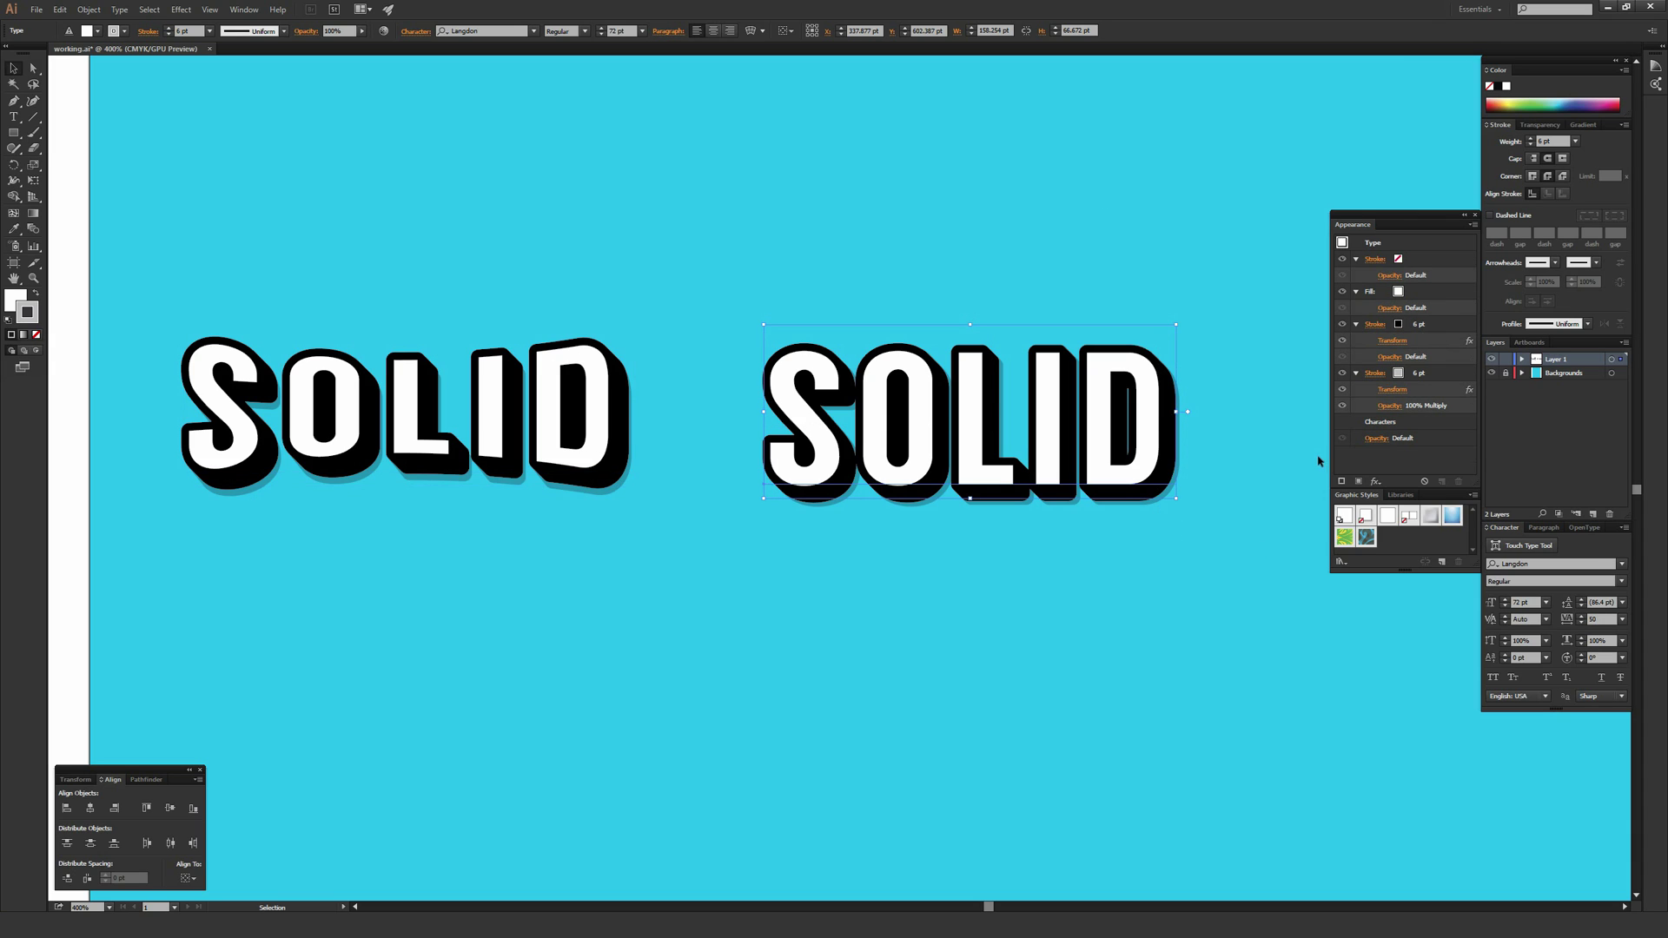
- Collapse the text's Appearance panel entries and bring up the Effect > Warp submenu
click(1422, 244)
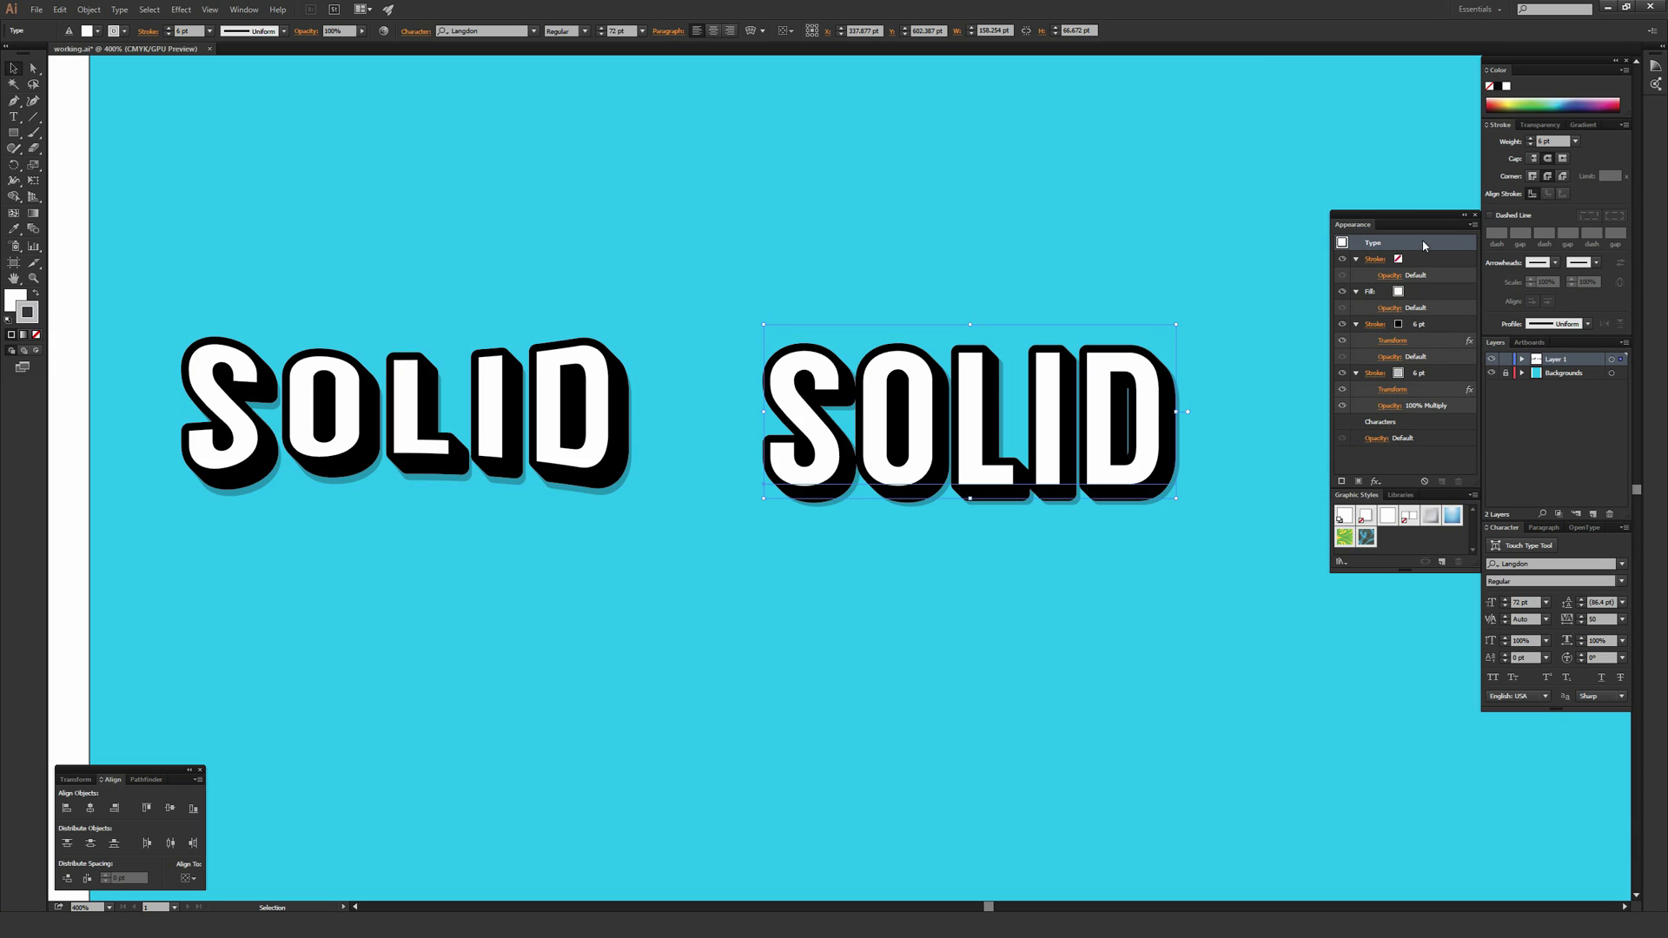
click(1356, 259)
click(1356, 275)
click(1357, 291)
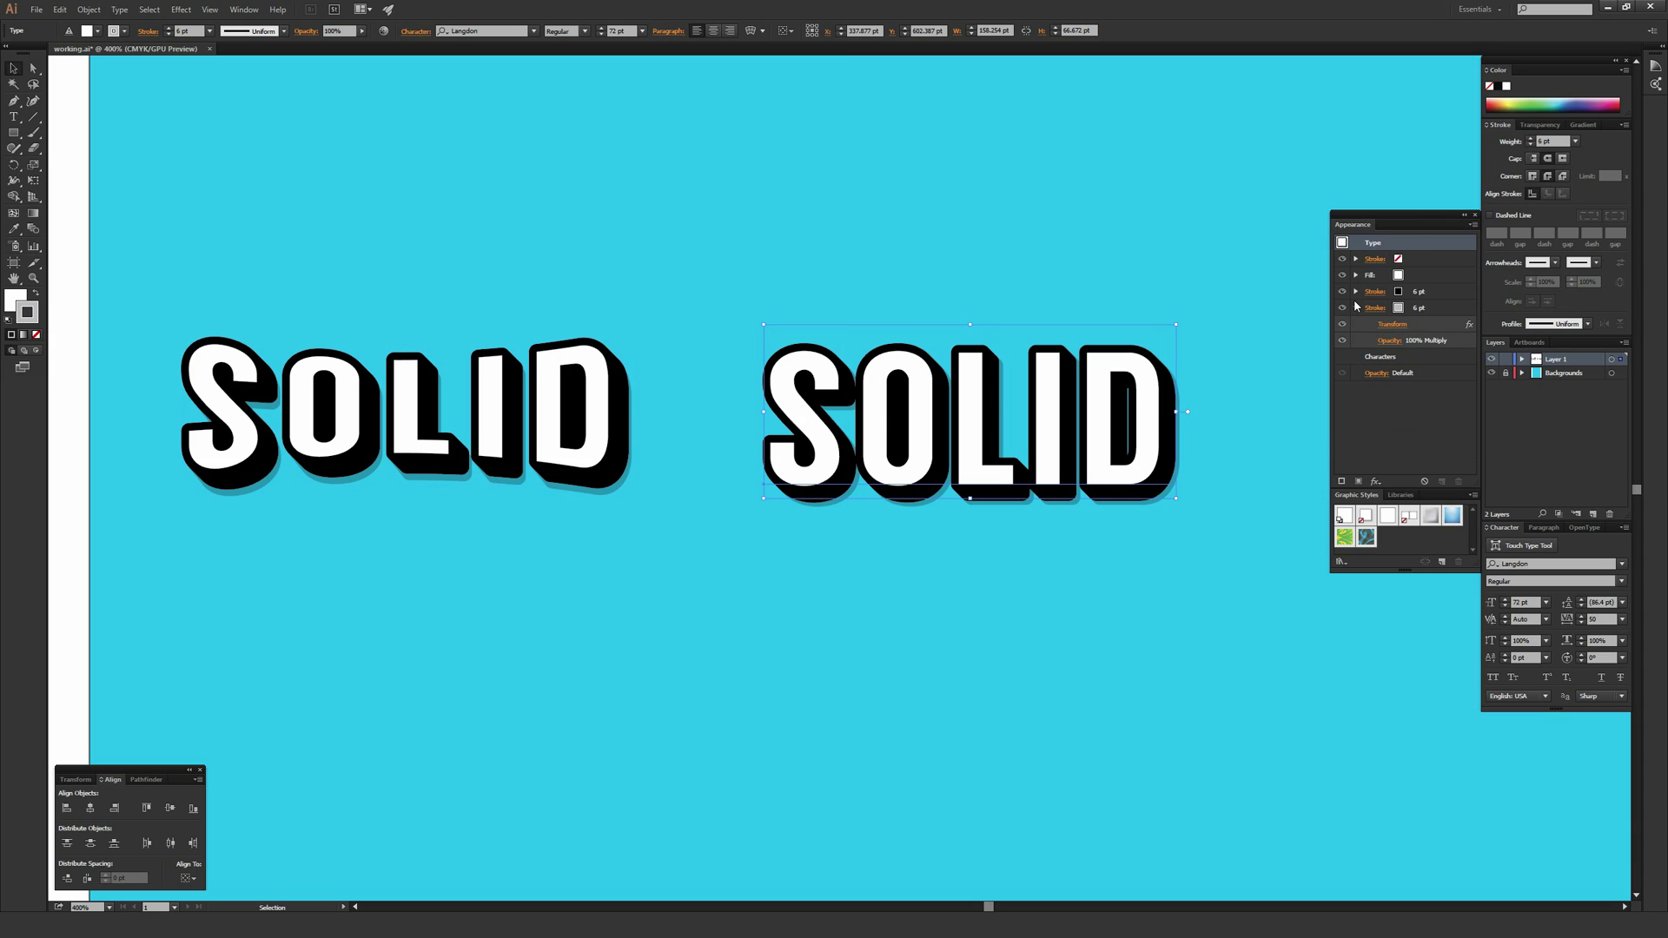
click(1356, 308)
click(1409, 346)
click(1405, 244)
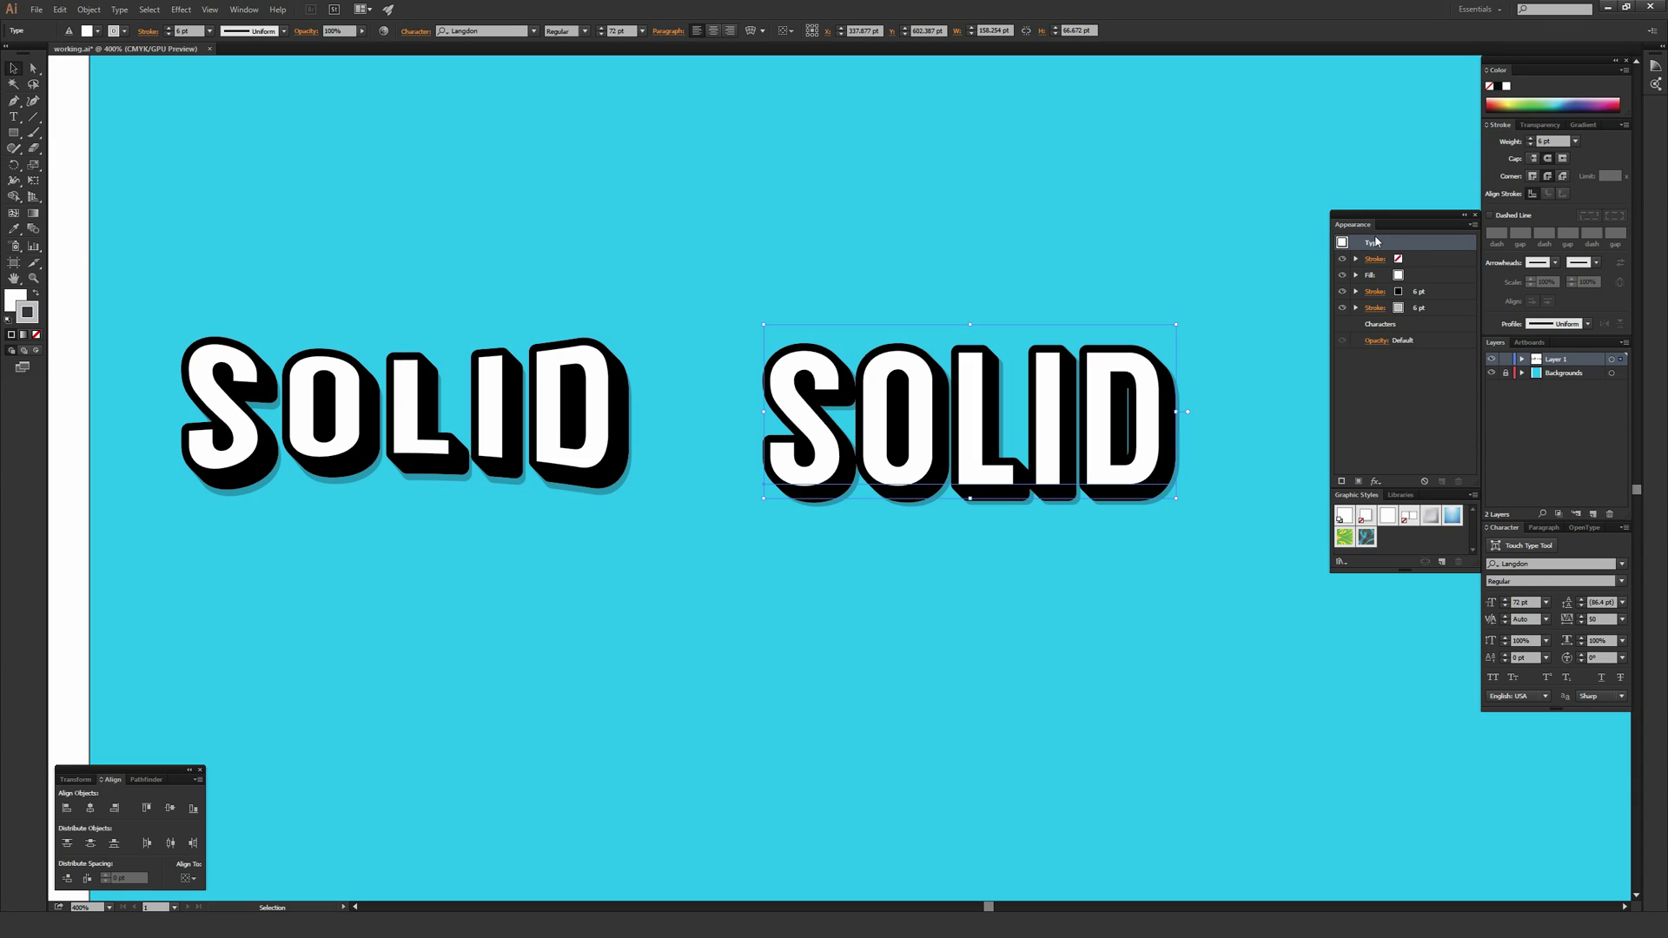
click(181, 9)
mouse_move(239, 181)
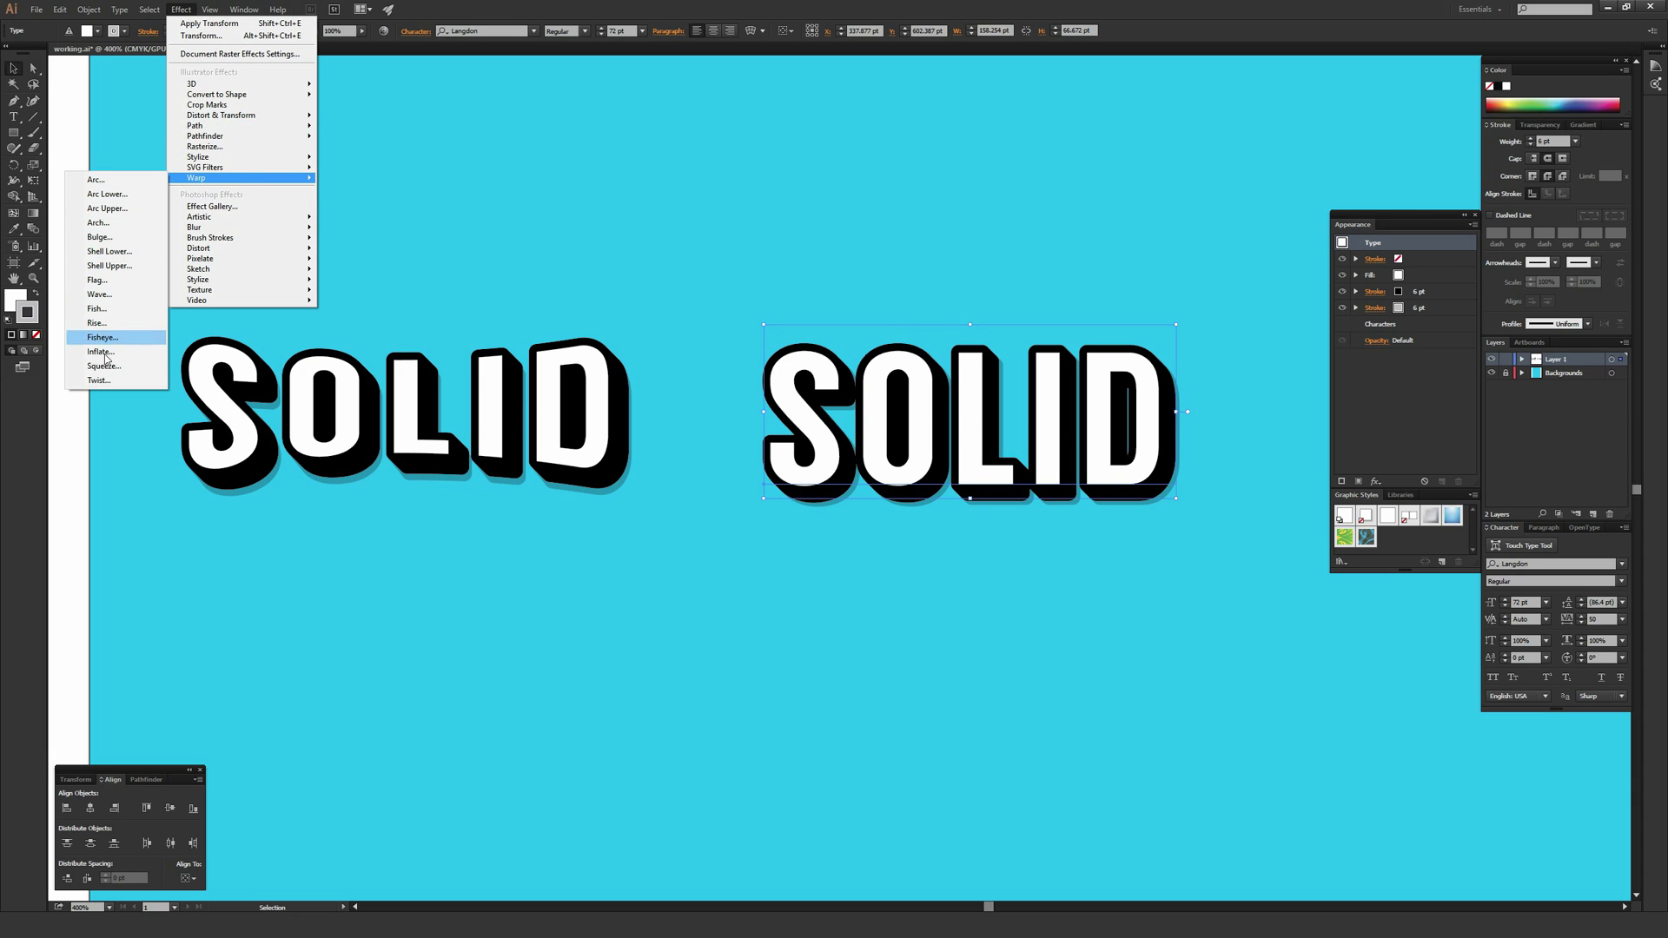
- Apply a Bulge warp to the right SOLID and settle its bend near -7%
click(99, 237)
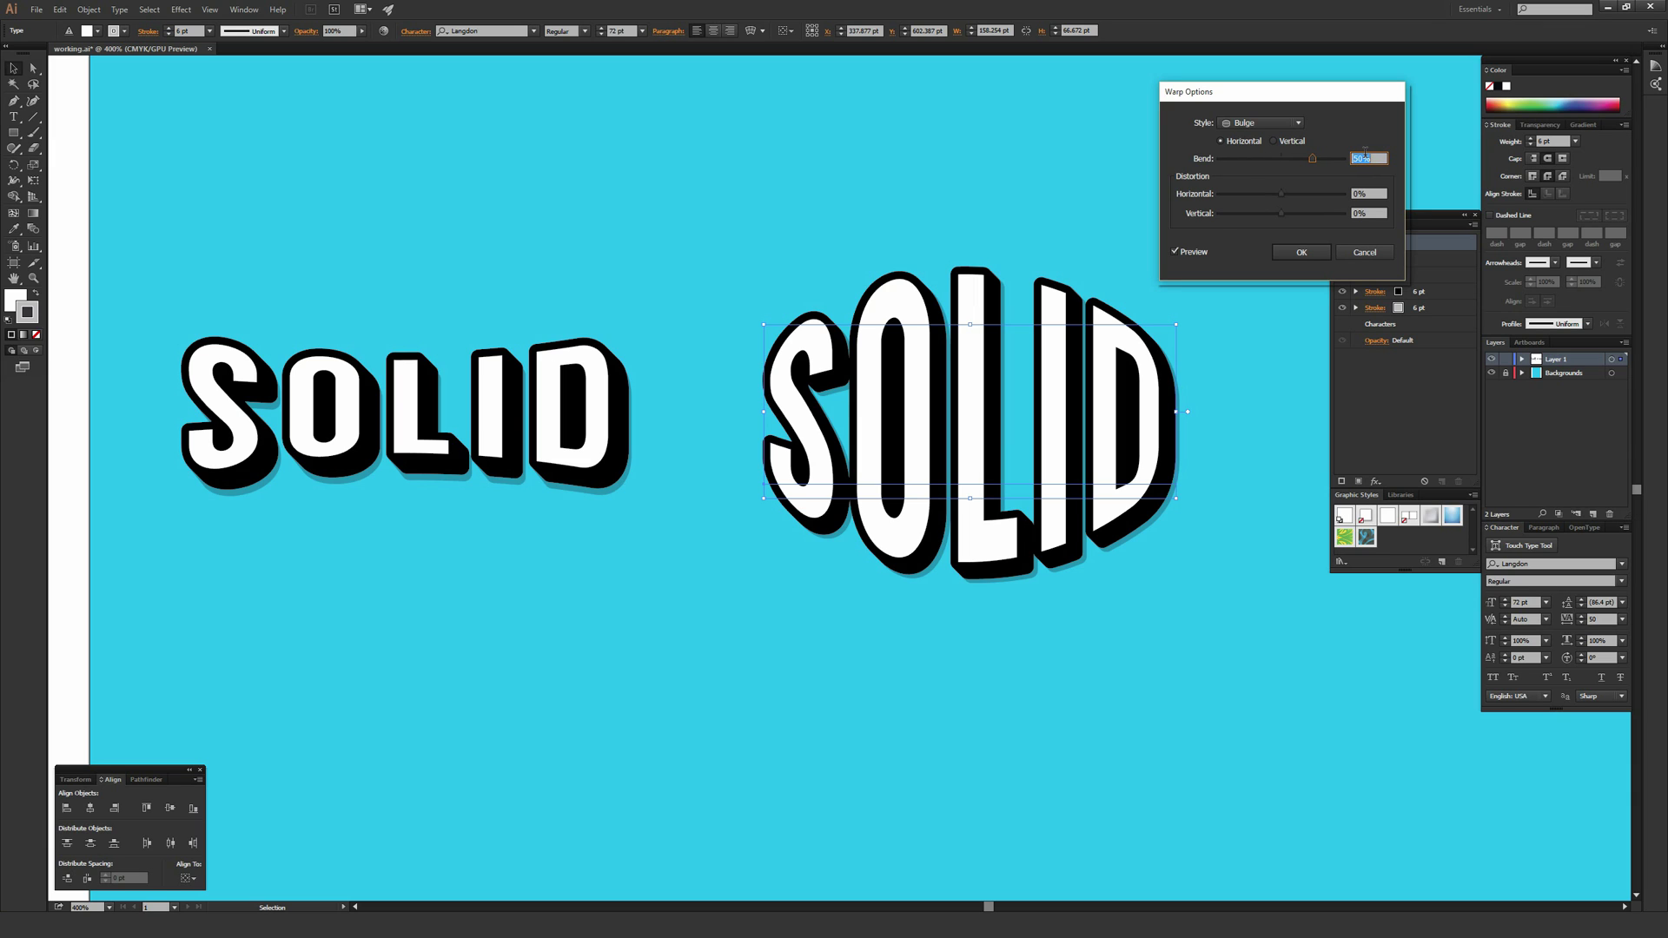
drag(1313, 161, 1269, 158)
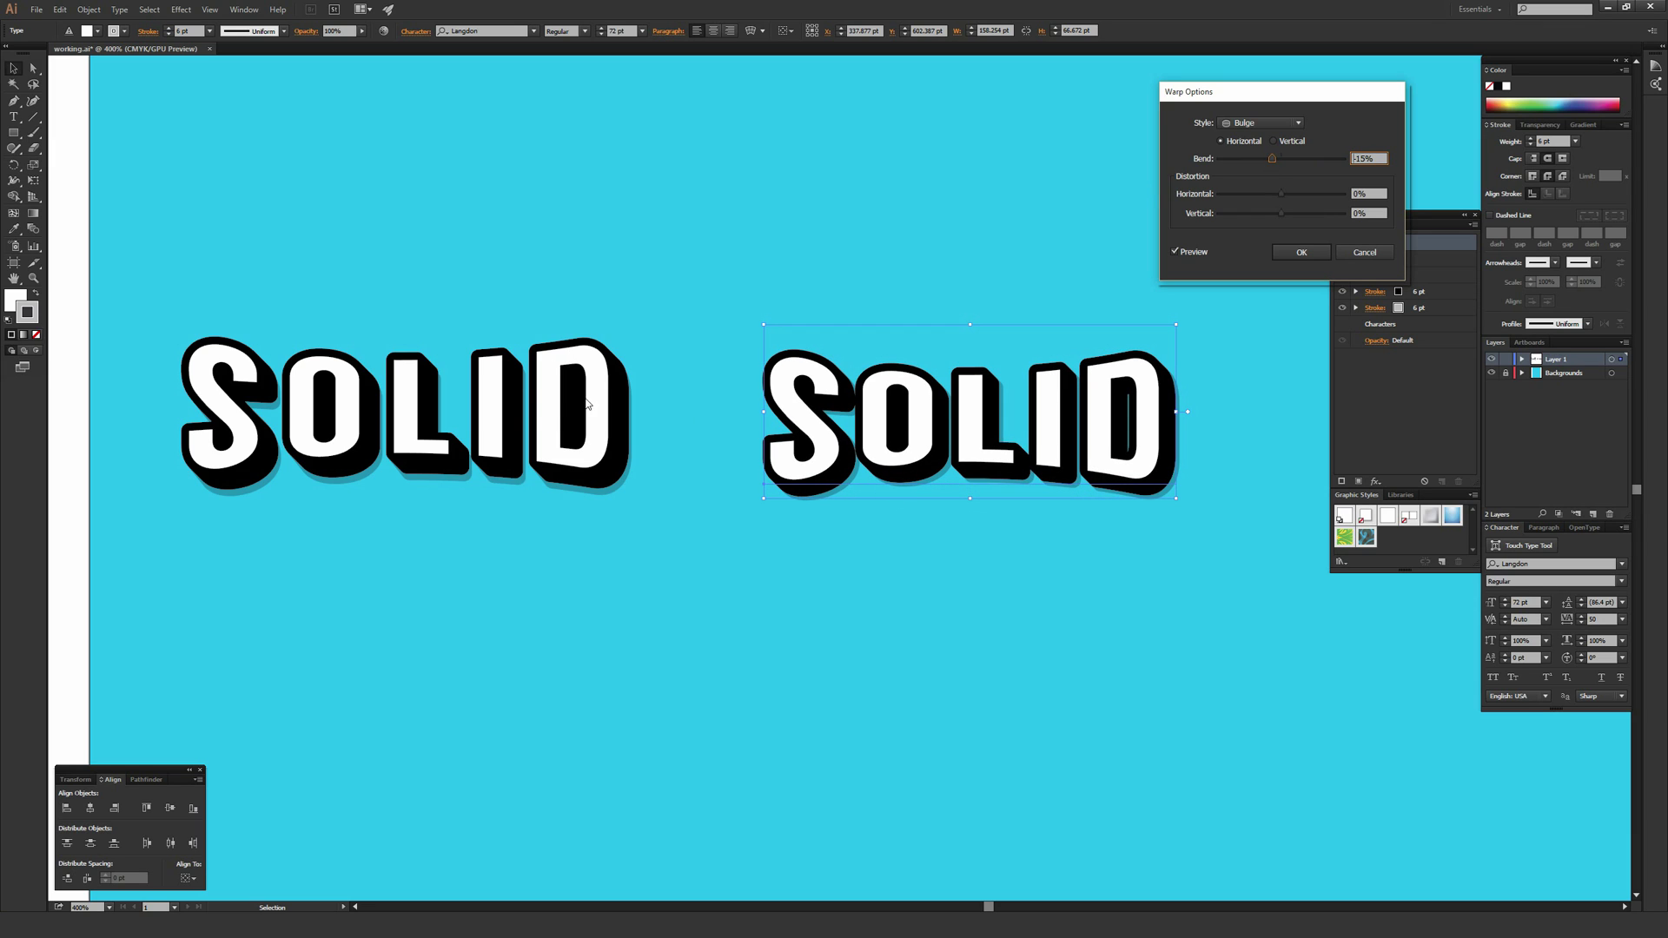
click(1175, 253)
click(1199, 251)
click(1176, 253)
mouse_move(1268, 161)
mouse_down()
mouse_move(1238, 162)
mouse_move(1273, 157)
mouse_up()
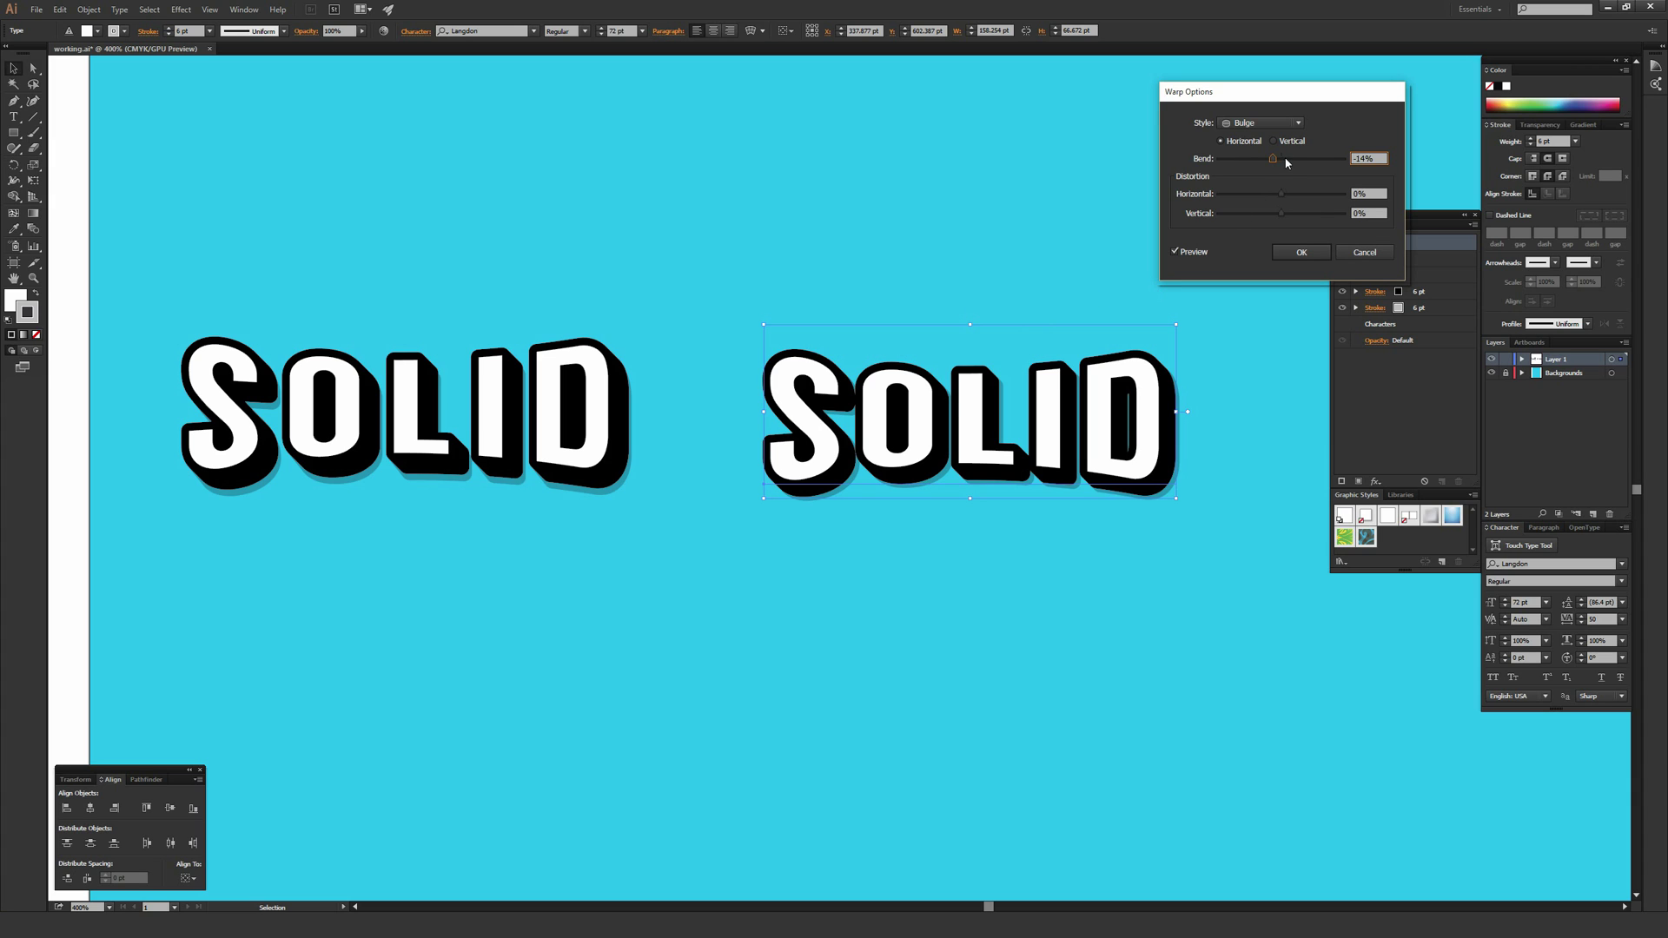
drag(1292, 164, 1276, 159)
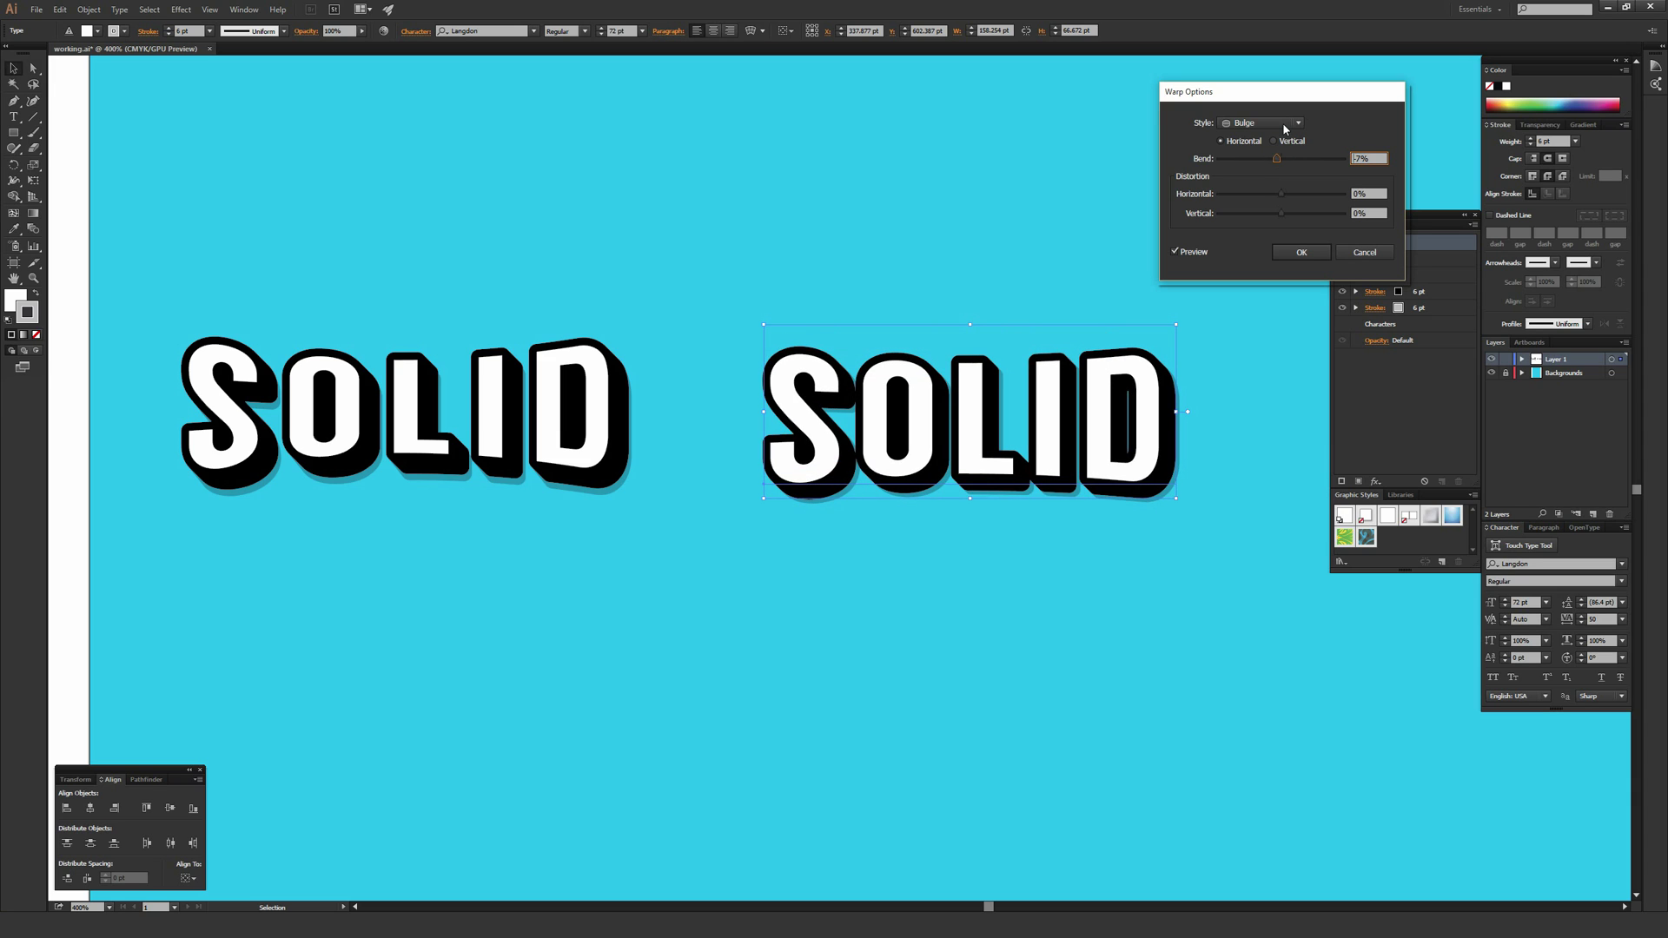
- Try the Arc and Arc Lower warp styles with various bend values
click(1282, 123)
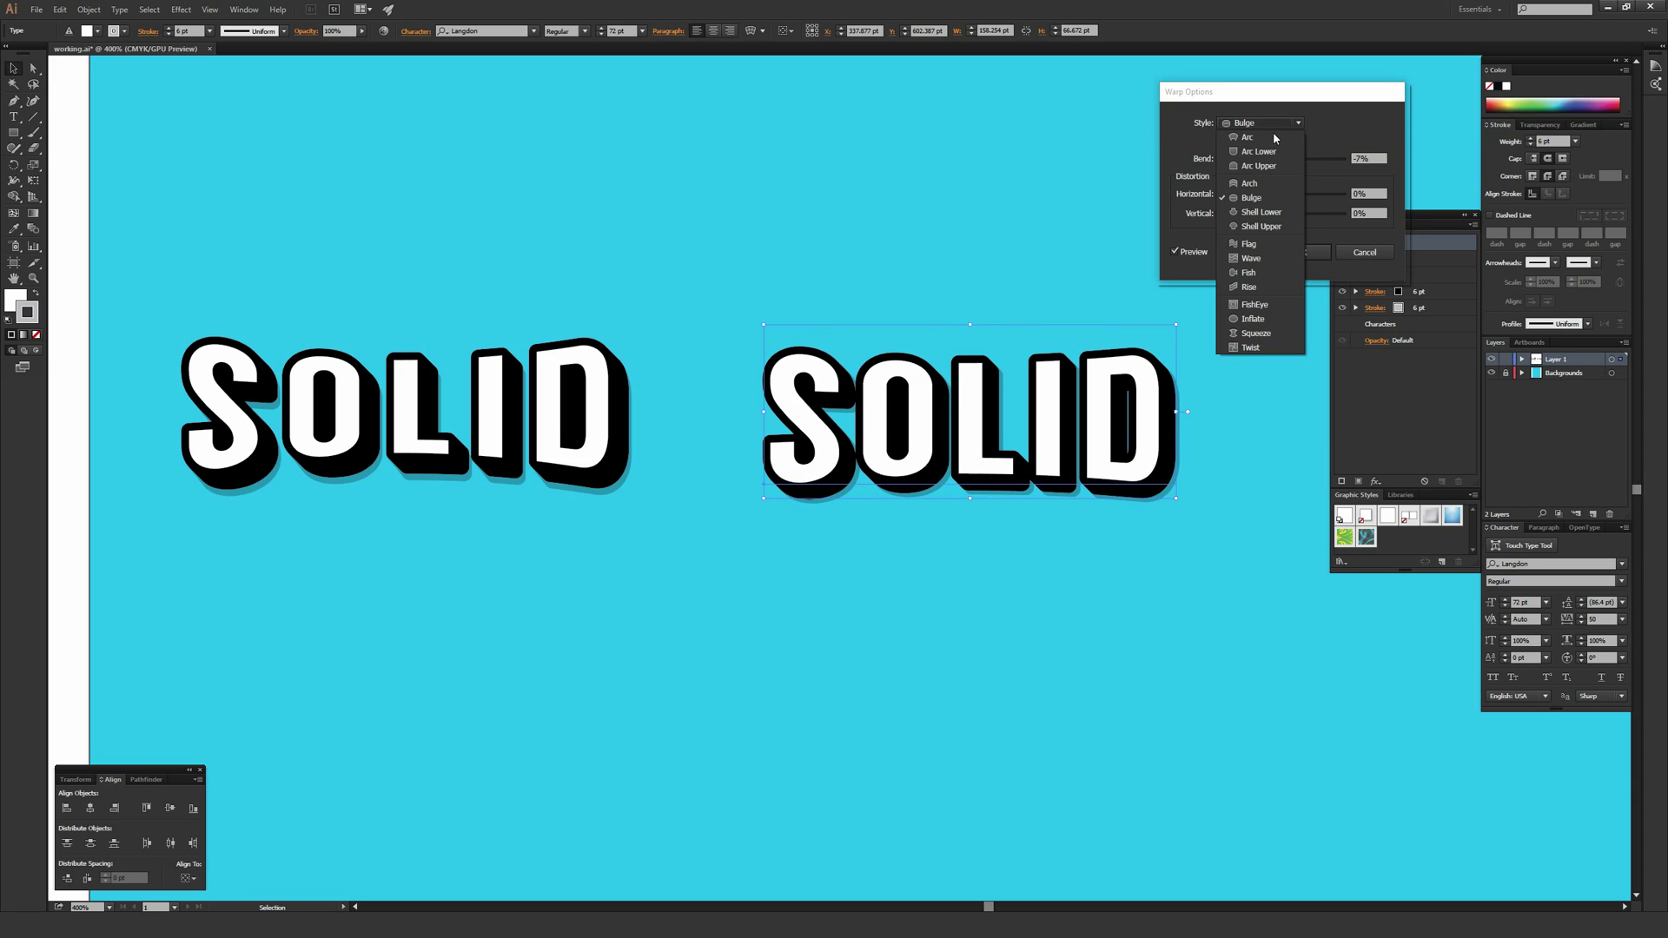
click(1273, 138)
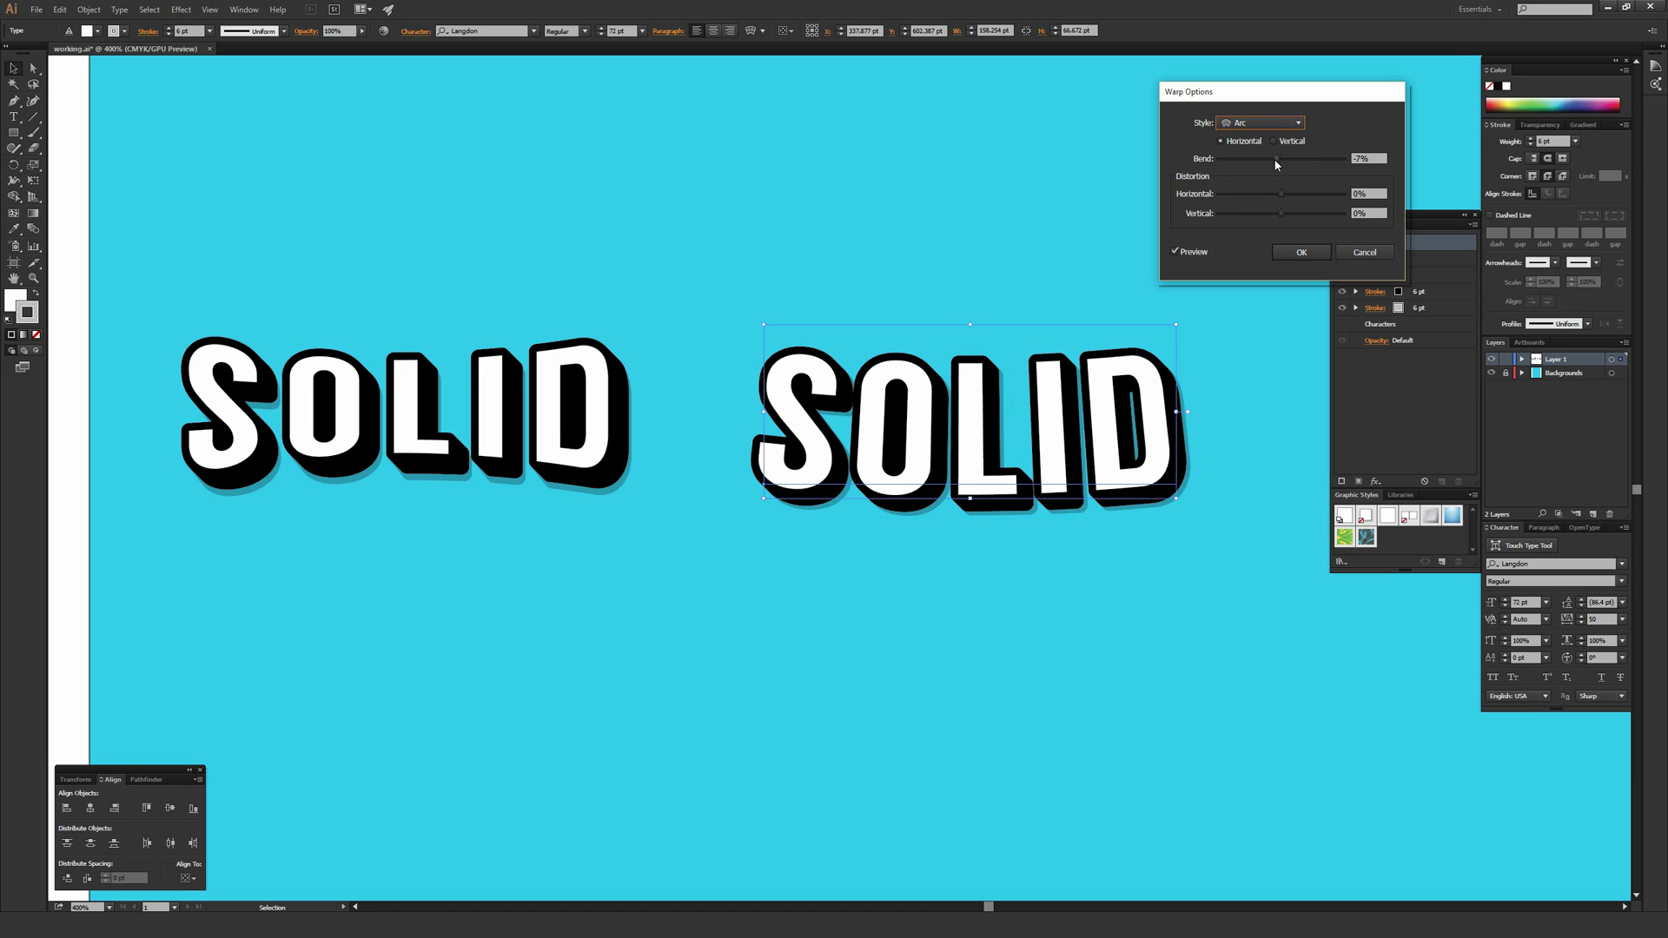
drag(1276, 163, 1311, 159)
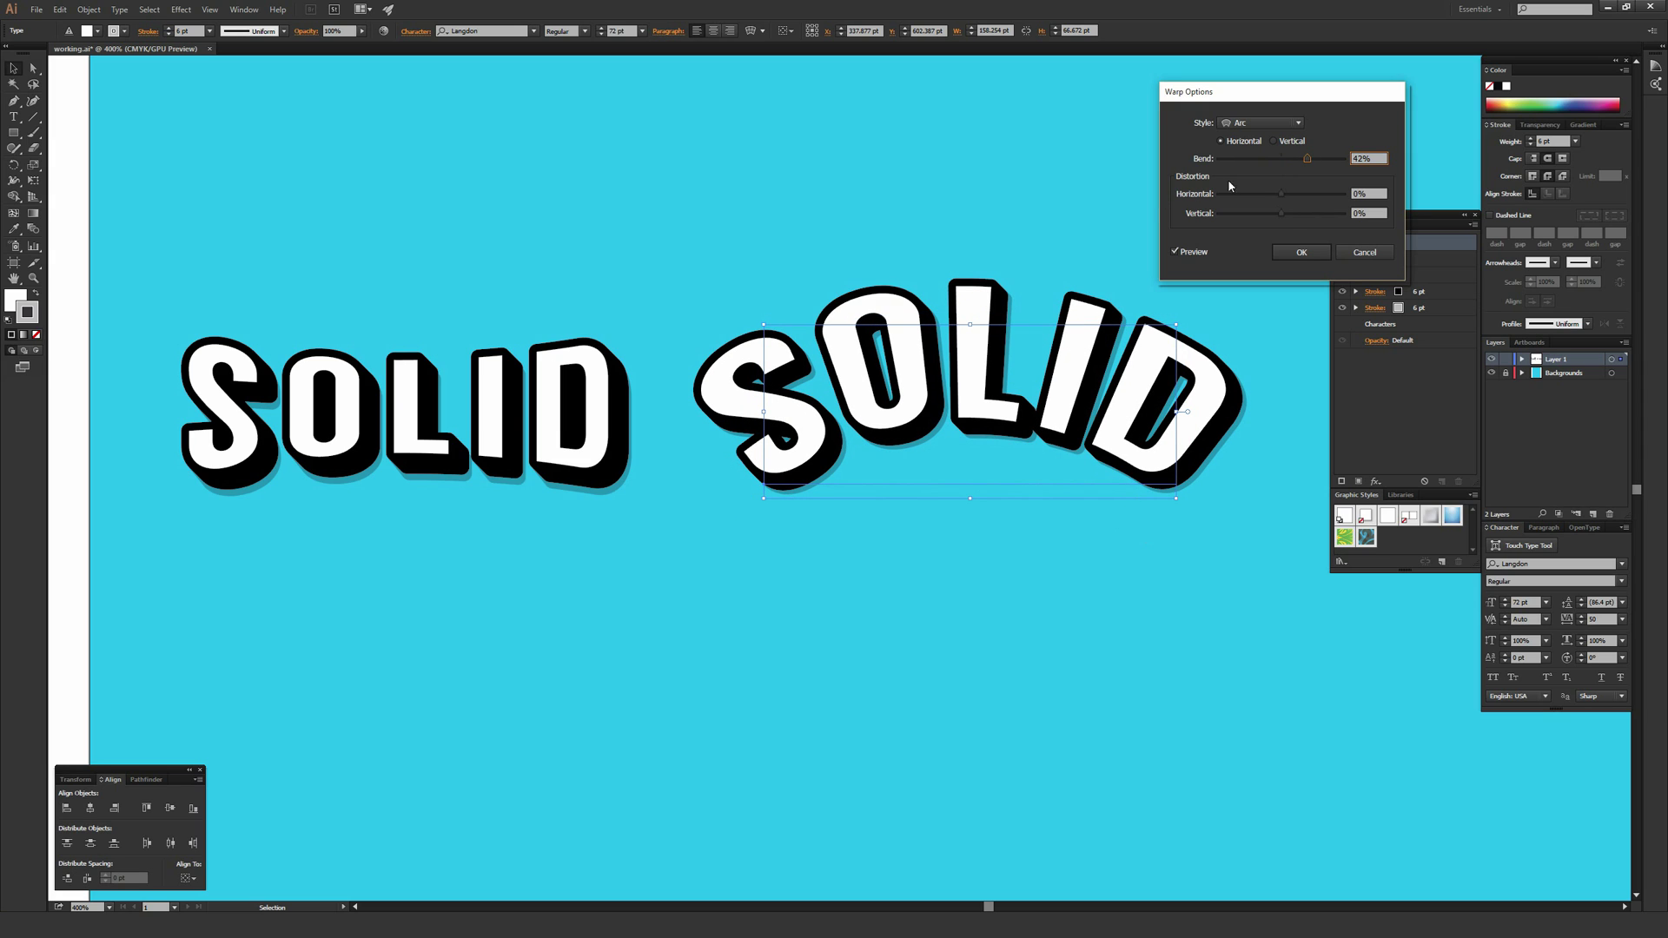
drag(1303, 160, 1291, 163)
click(1277, 122)
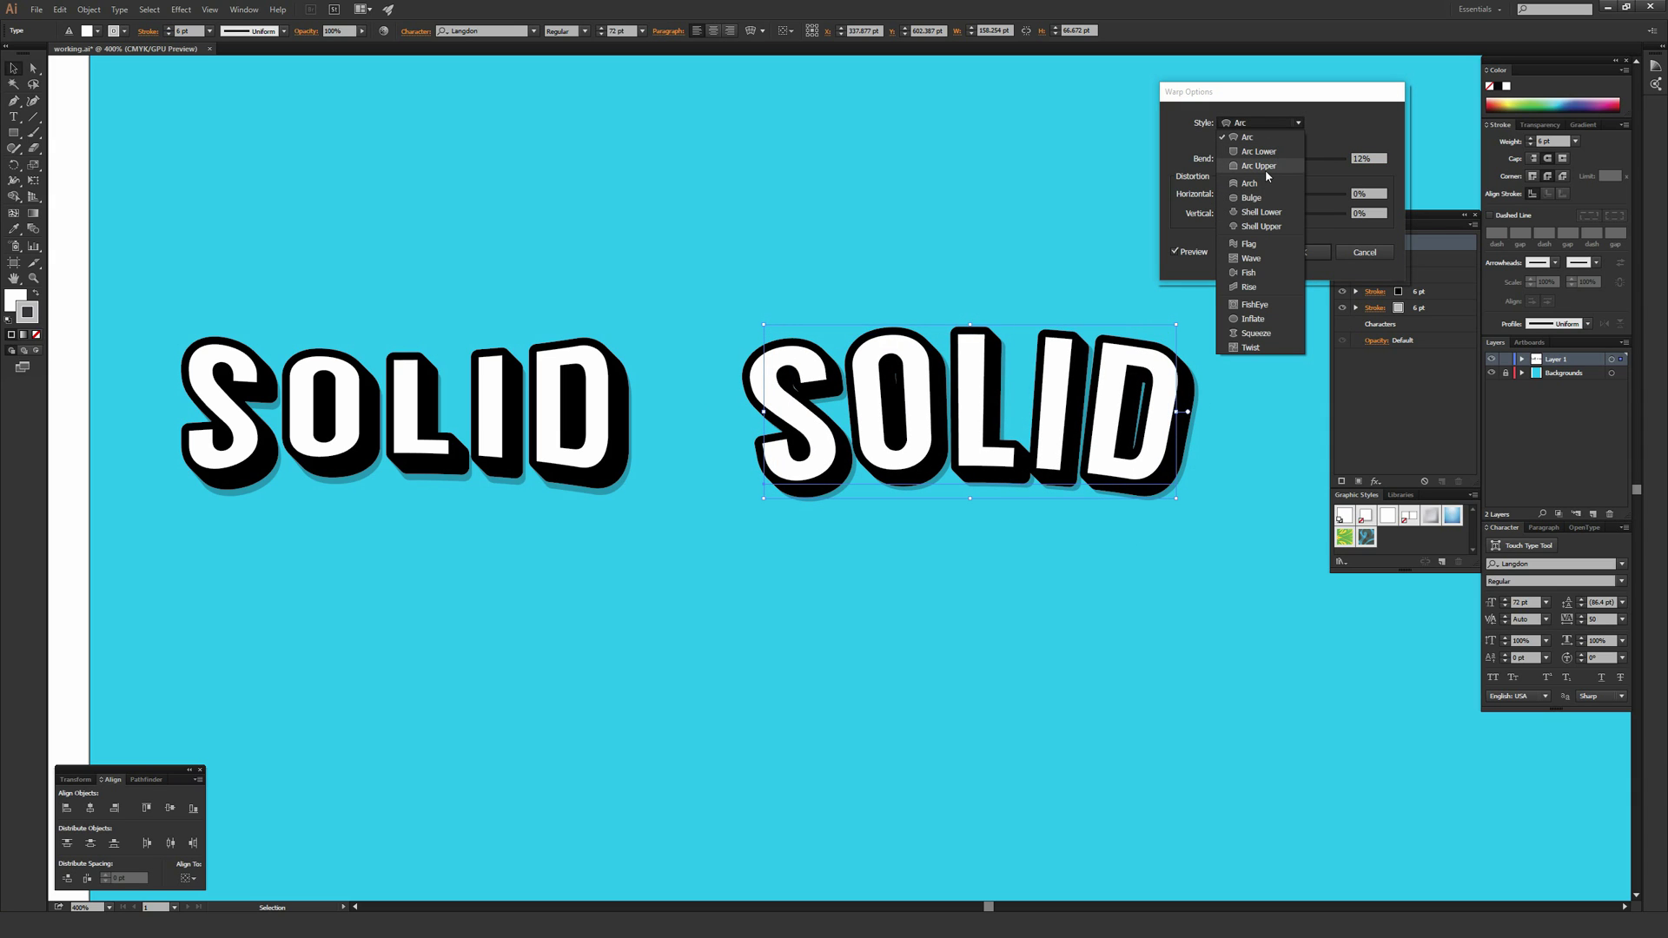
click(1266, 151)
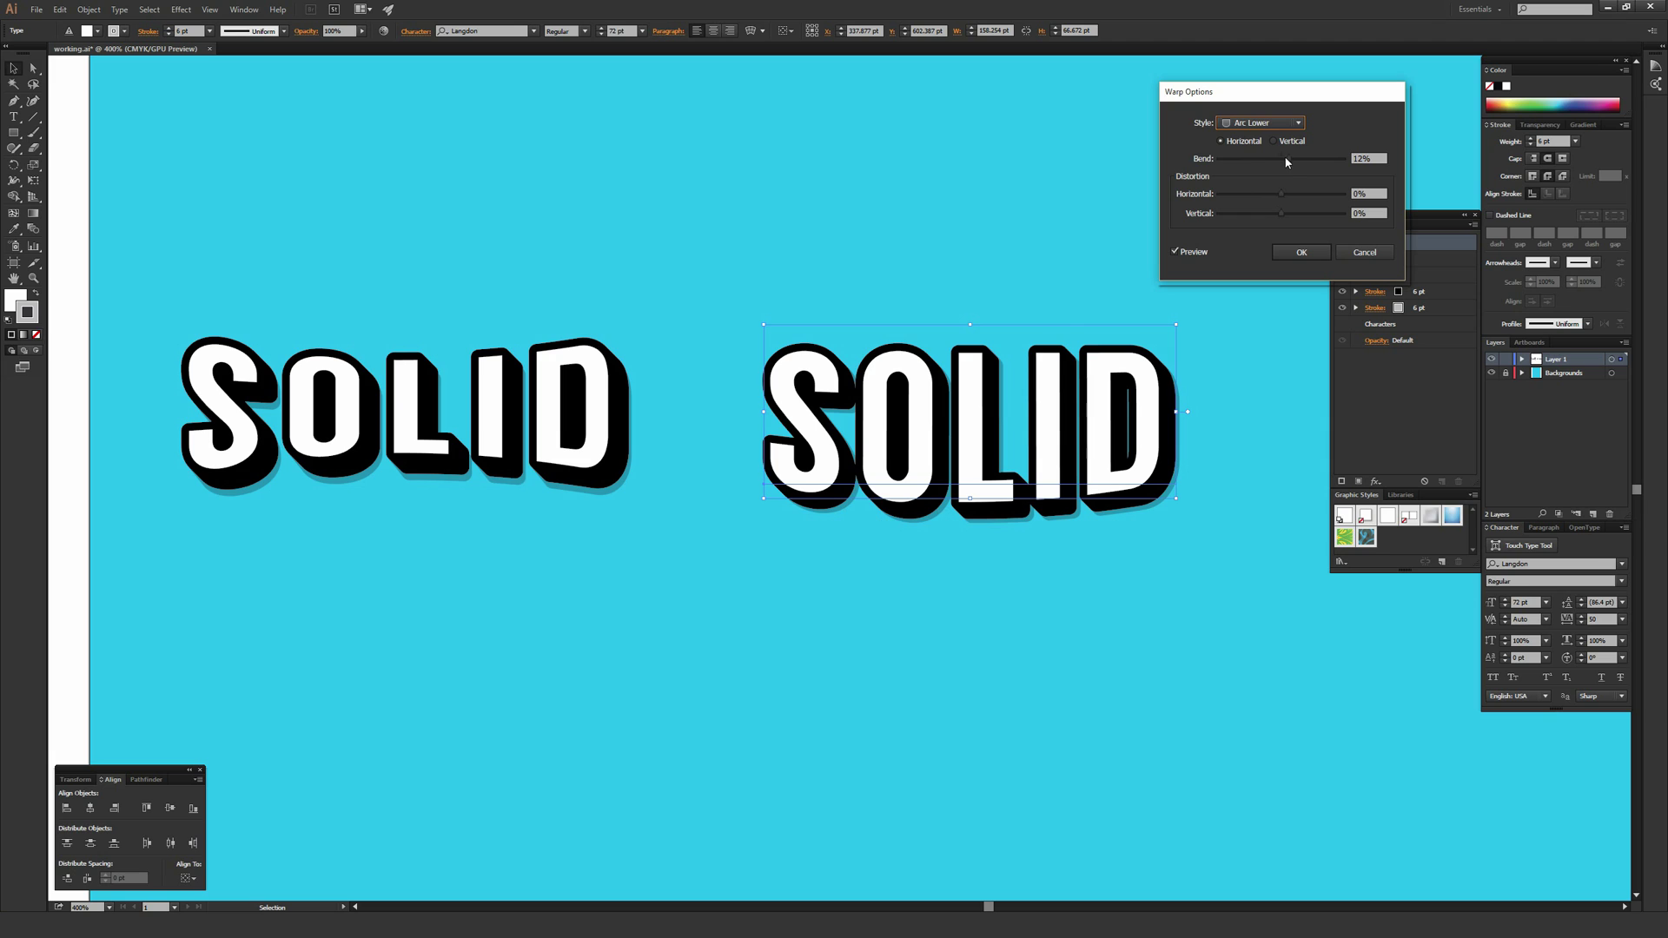
drag(1287, 160, 1265, 160)
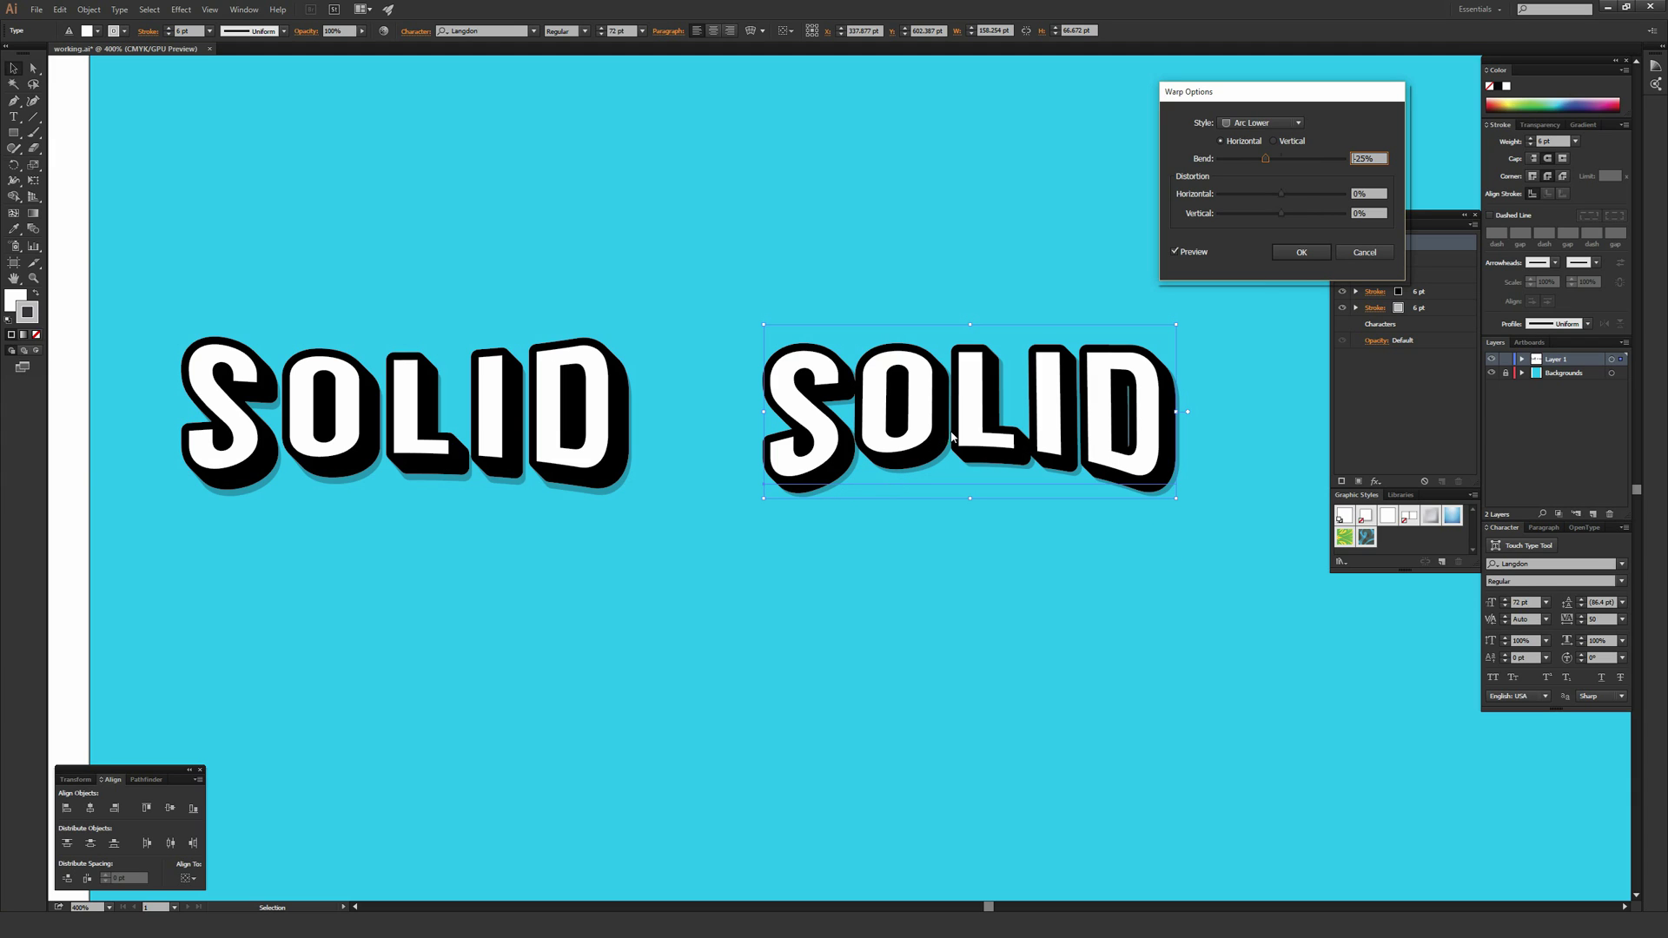
- Switch to the Flag warp style with about 15% bend and confirm it
click(1261, 122)
key(Escape)
key(Down)
key(Down)
key(Down)
key(Down)
key(Down)
key(Down)
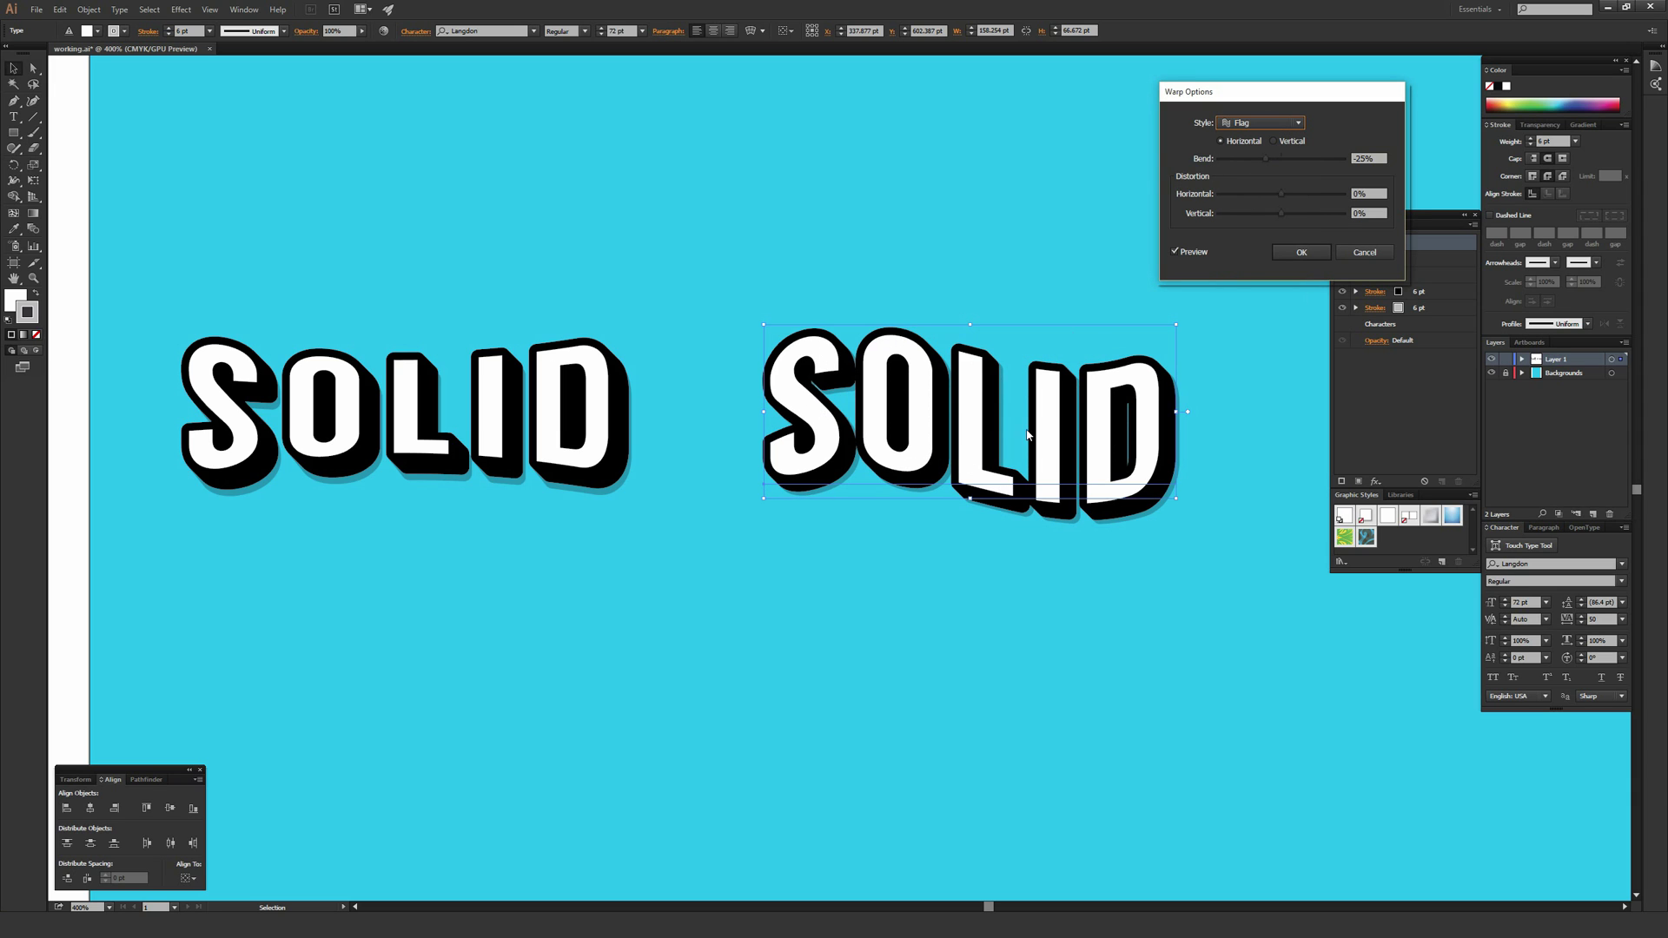
mouse_move(1270, 156)
mouse_down()
mouse_move(1301, 162)
mouse_move(1258, 159)
mouse_up()
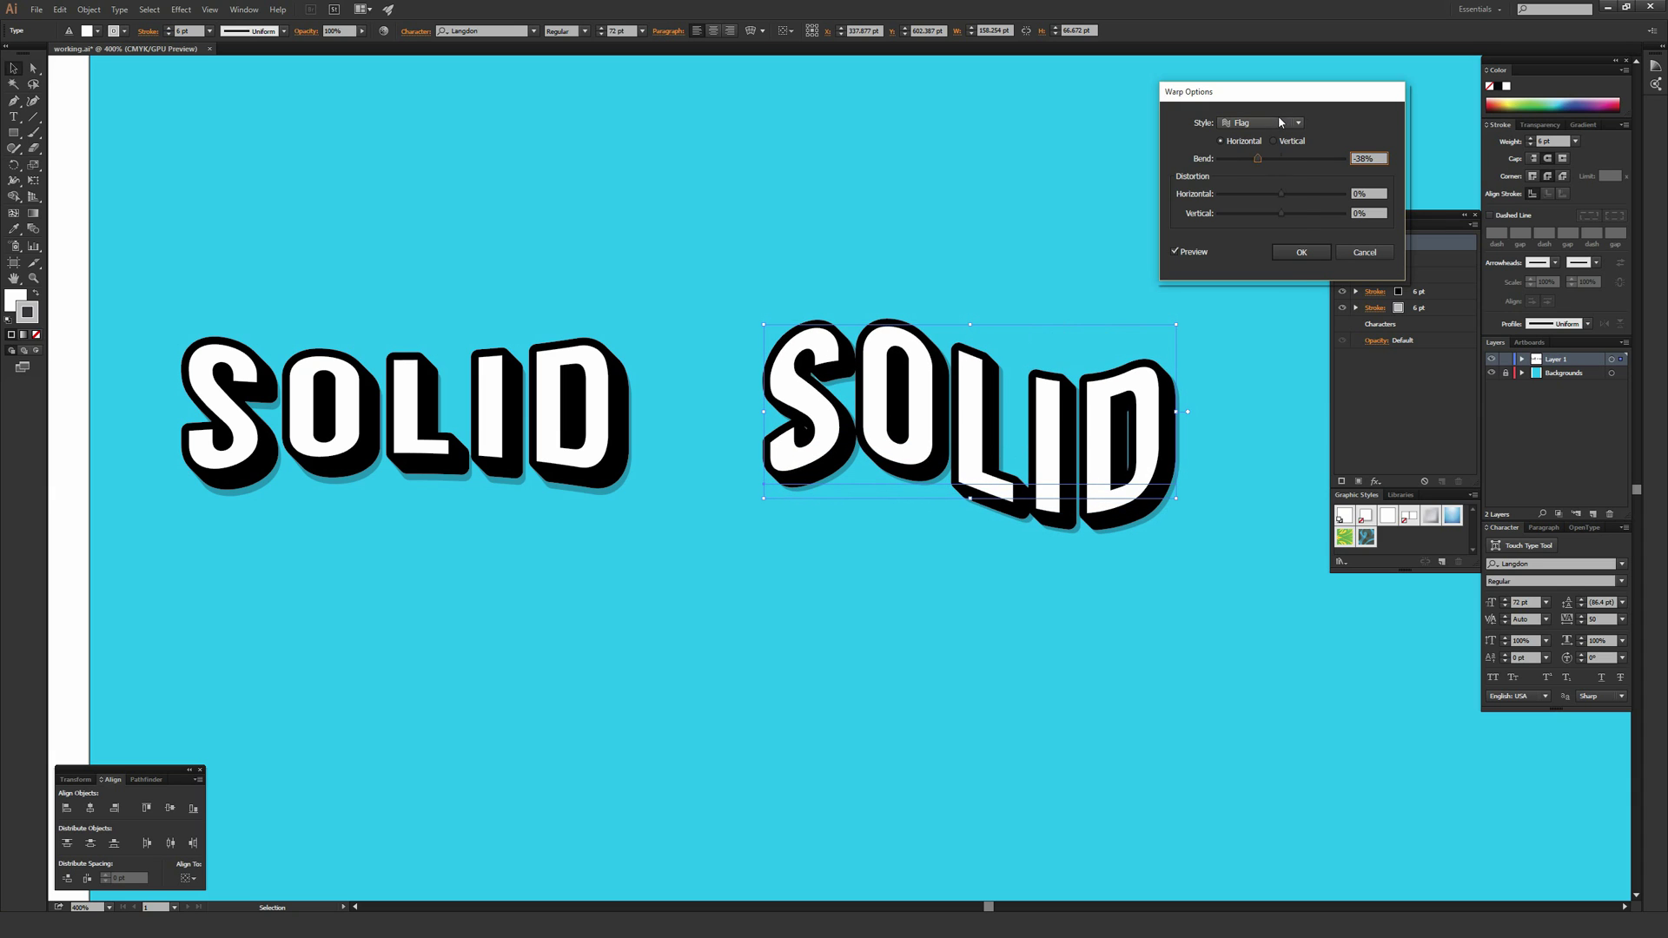
click(1280, 122)
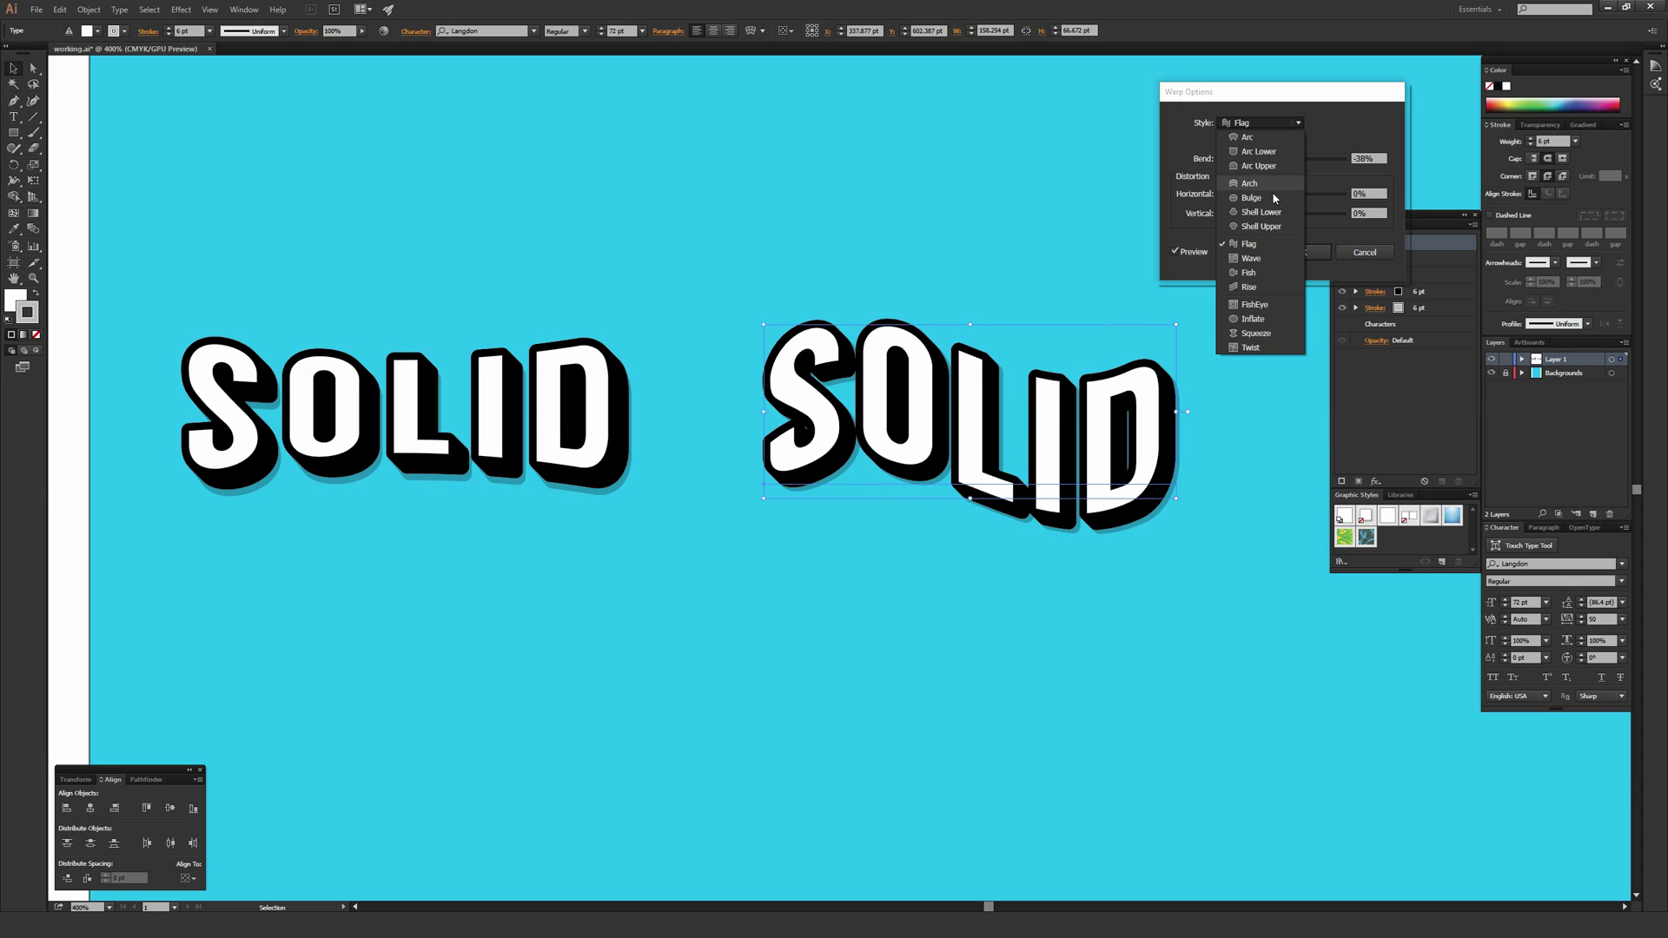
click(1271, 249)
drag(1269, 157, 1284, 166)
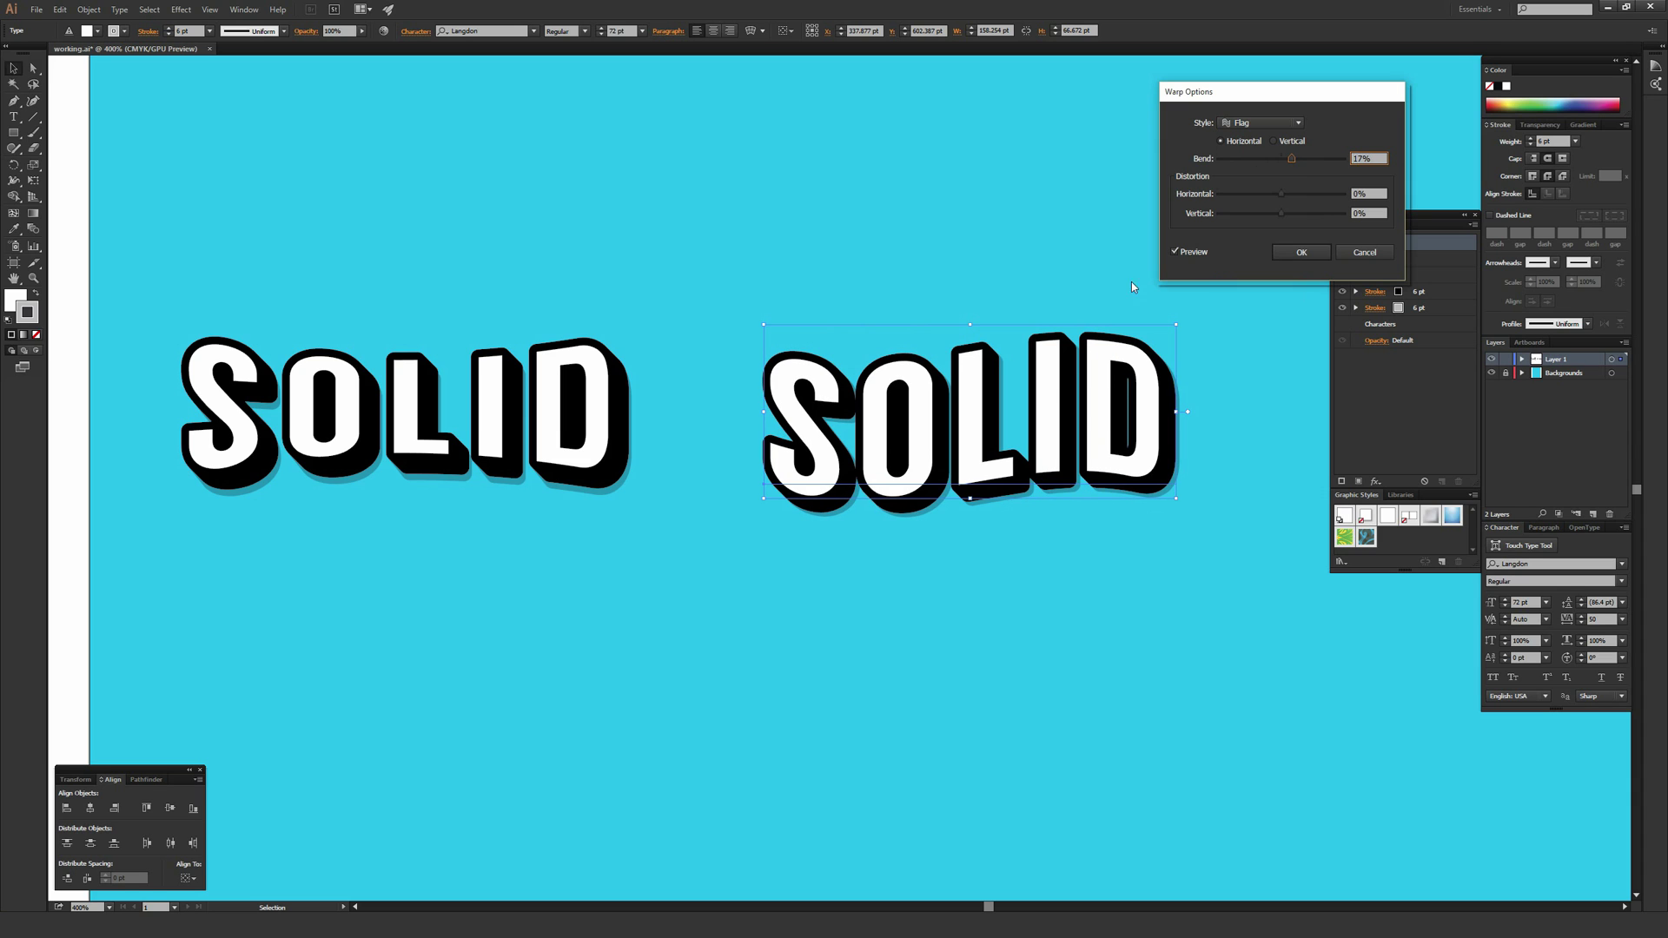
click(1319, 250)
click(1072, 311)
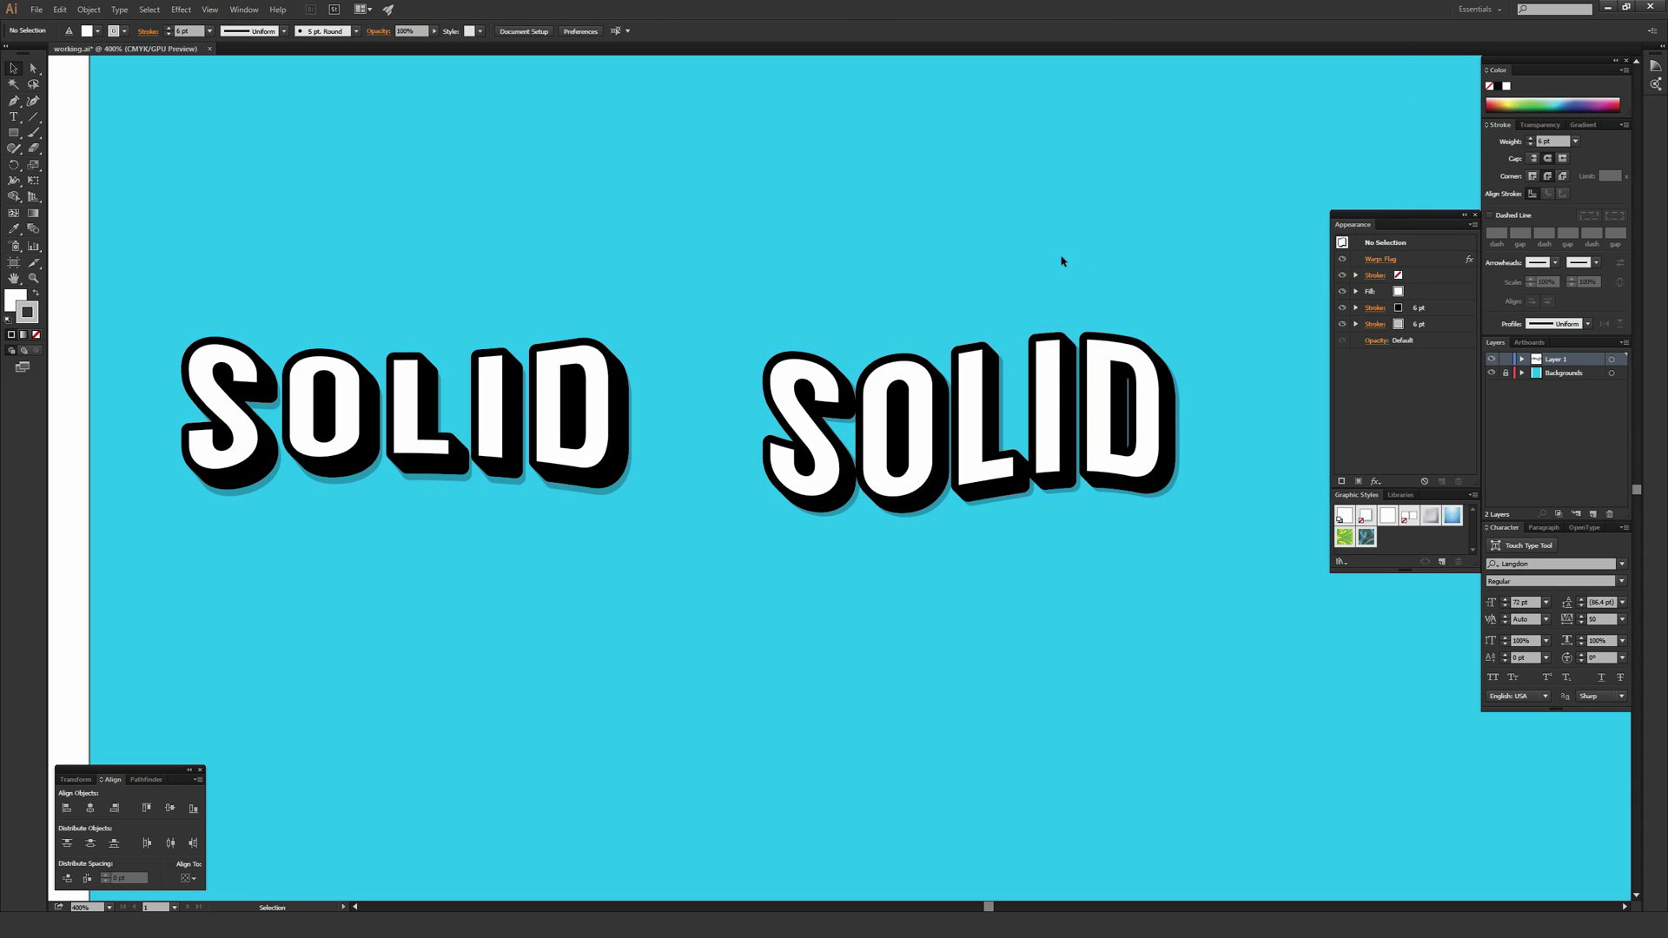
- Retype the right-hand SOLID word as CHANGE
drag(1108, 259, 1038, 274)
key(t)
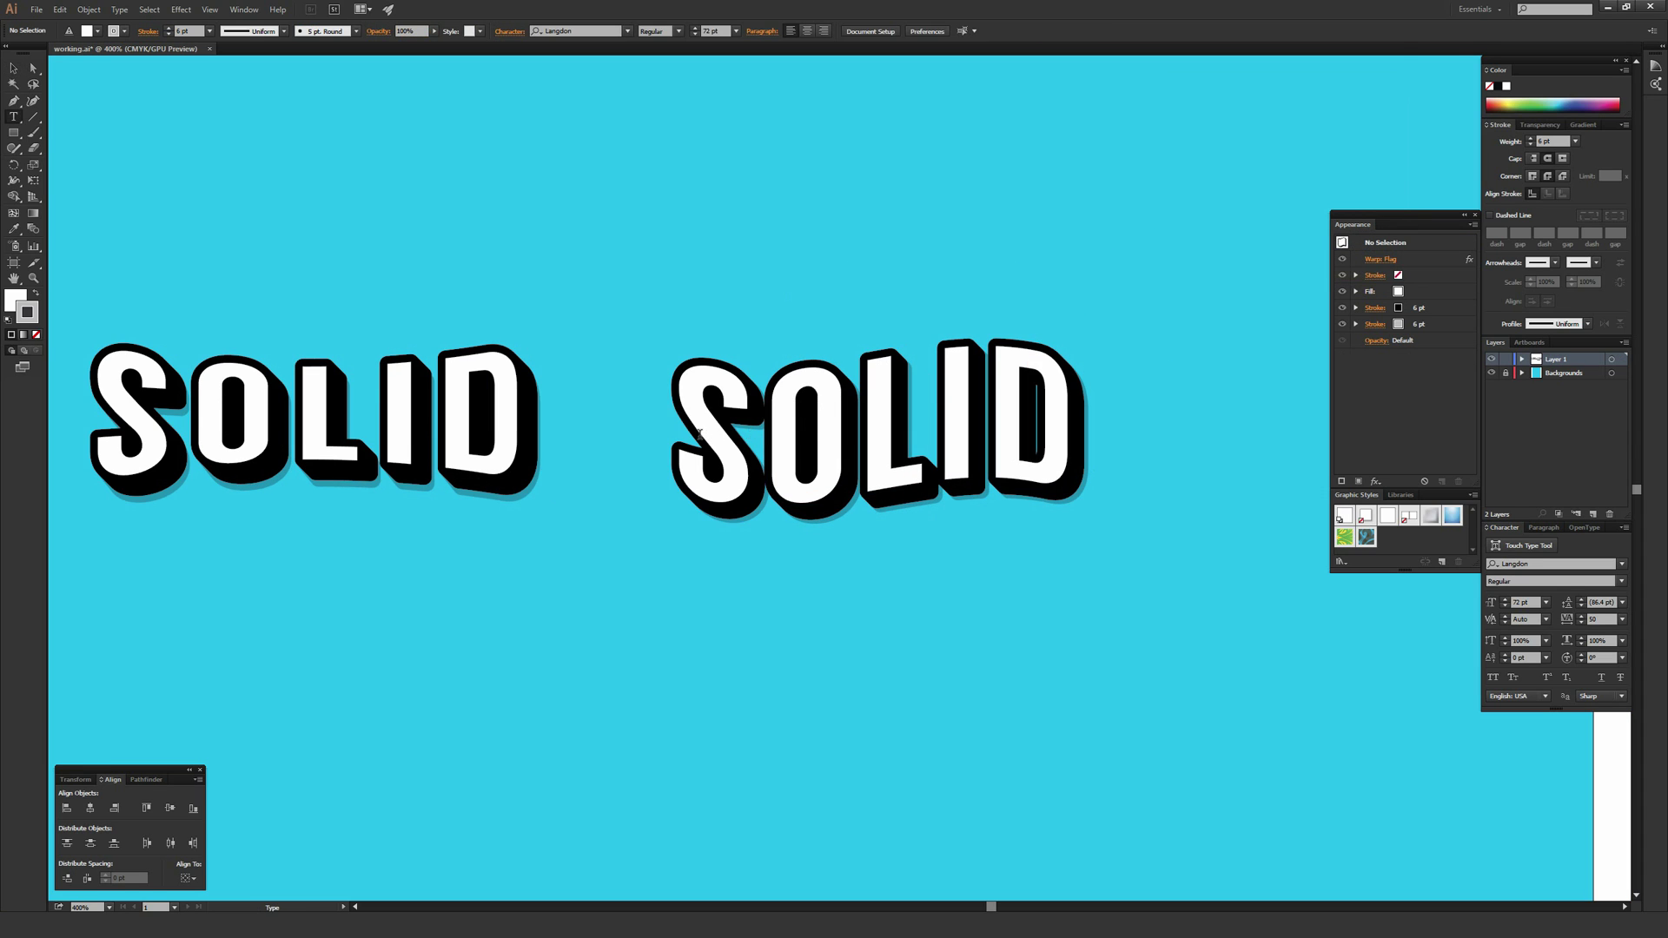
double_click(699, 432)
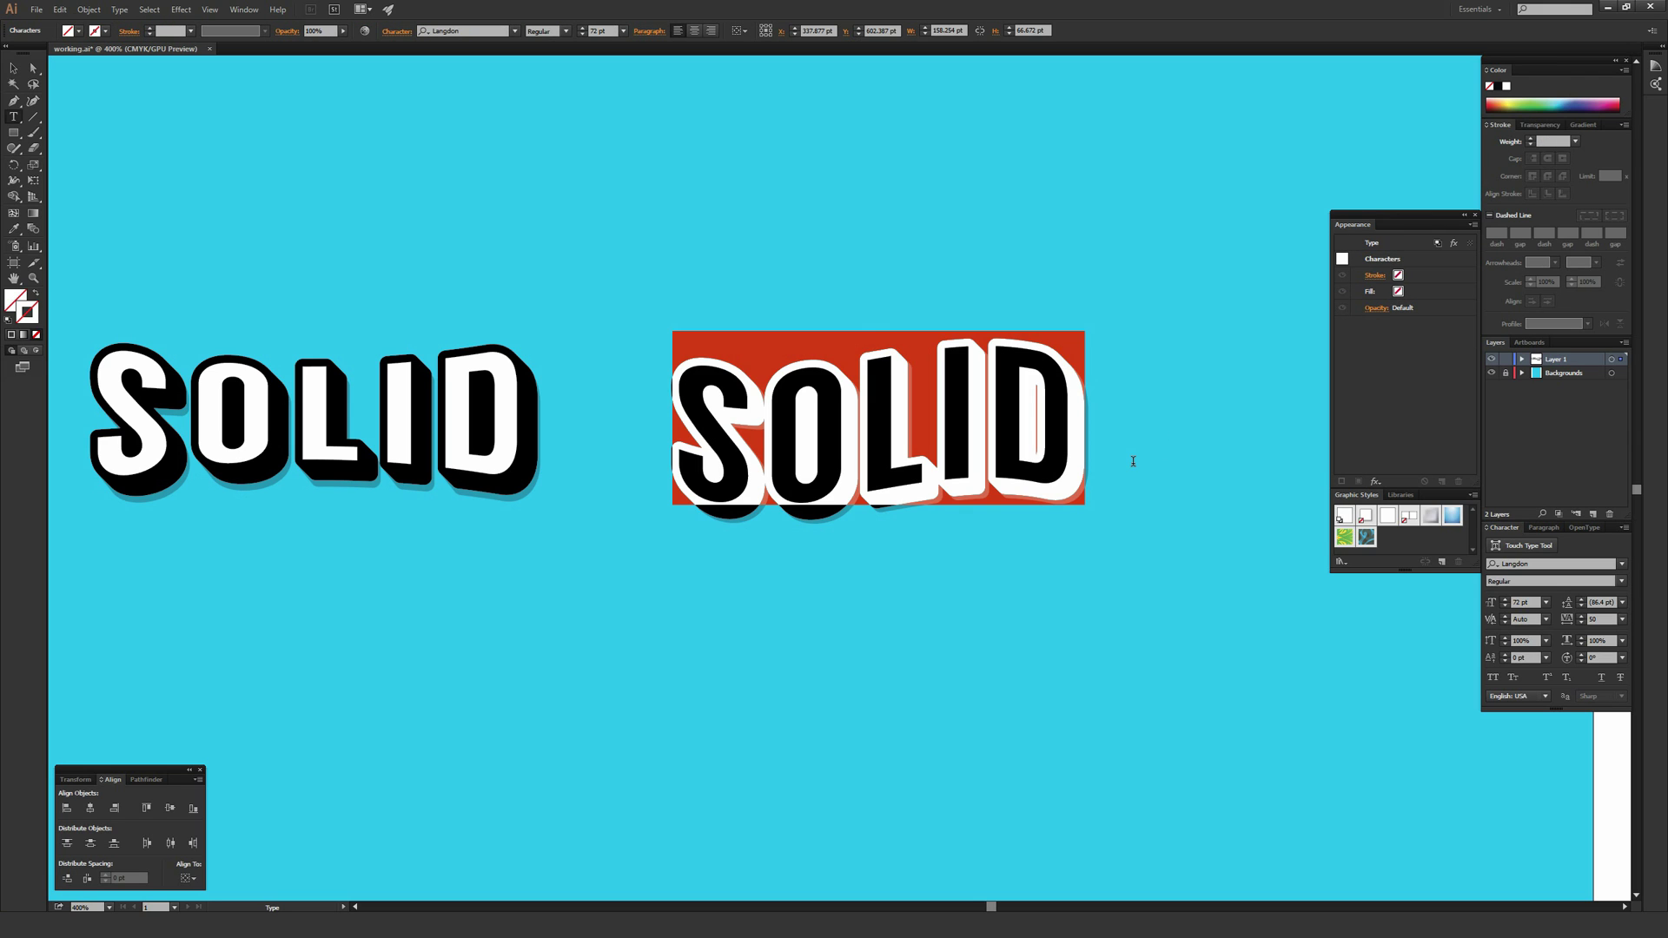
text(CHANGE)
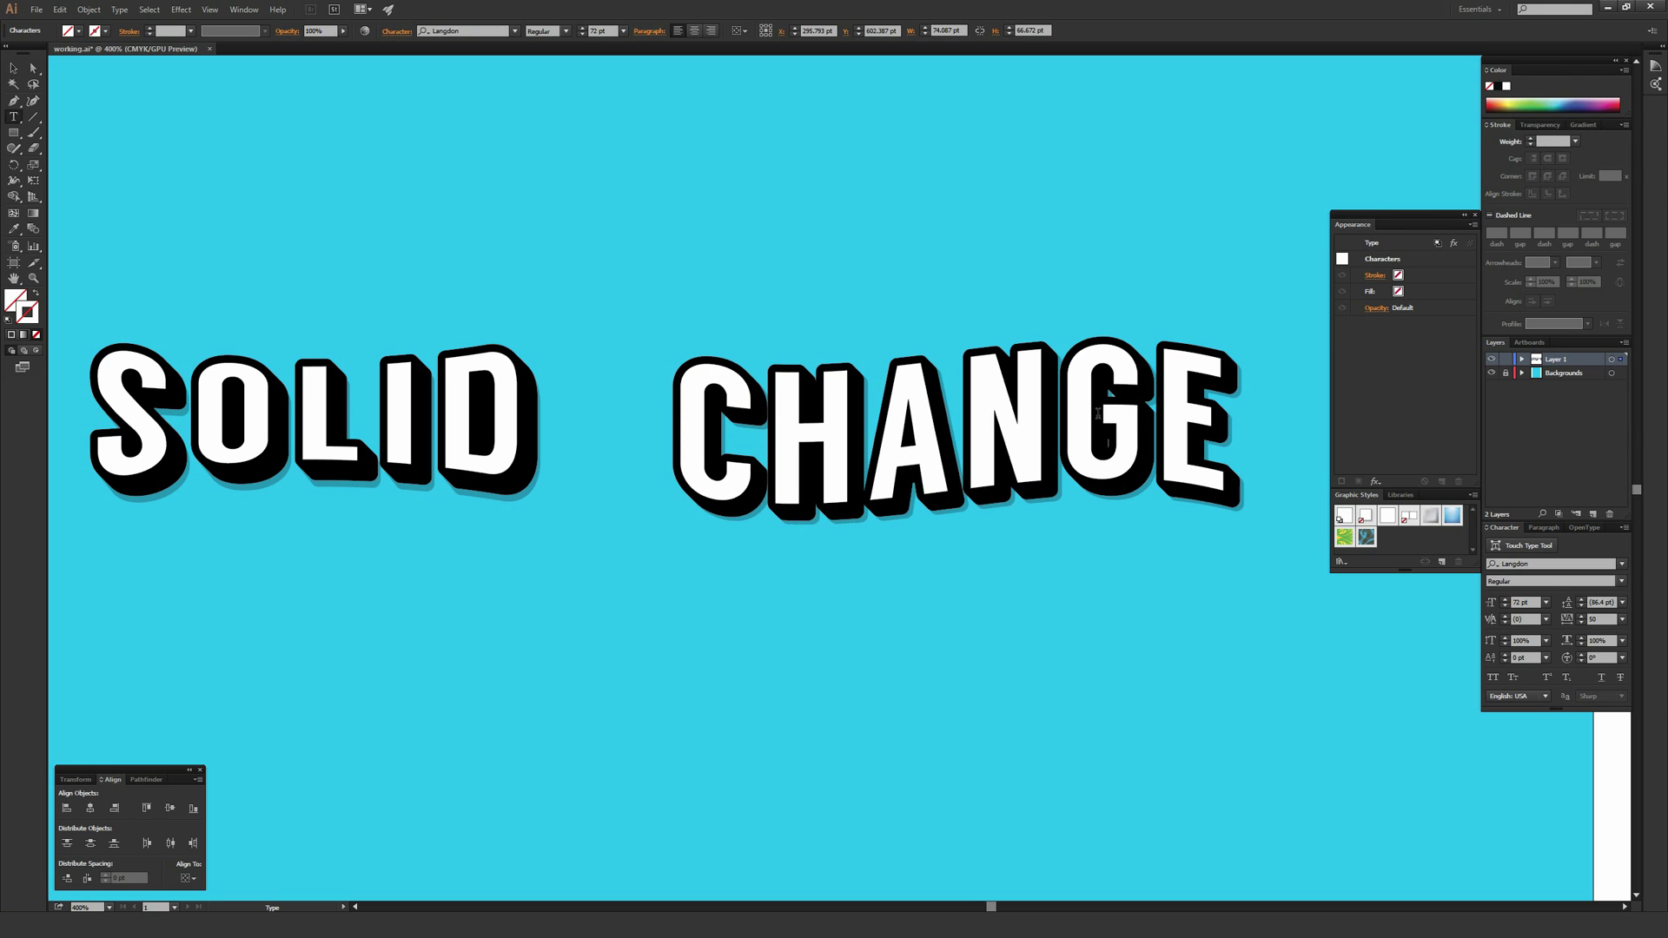
key(Escape)
drag(942, 250, 814, 246)
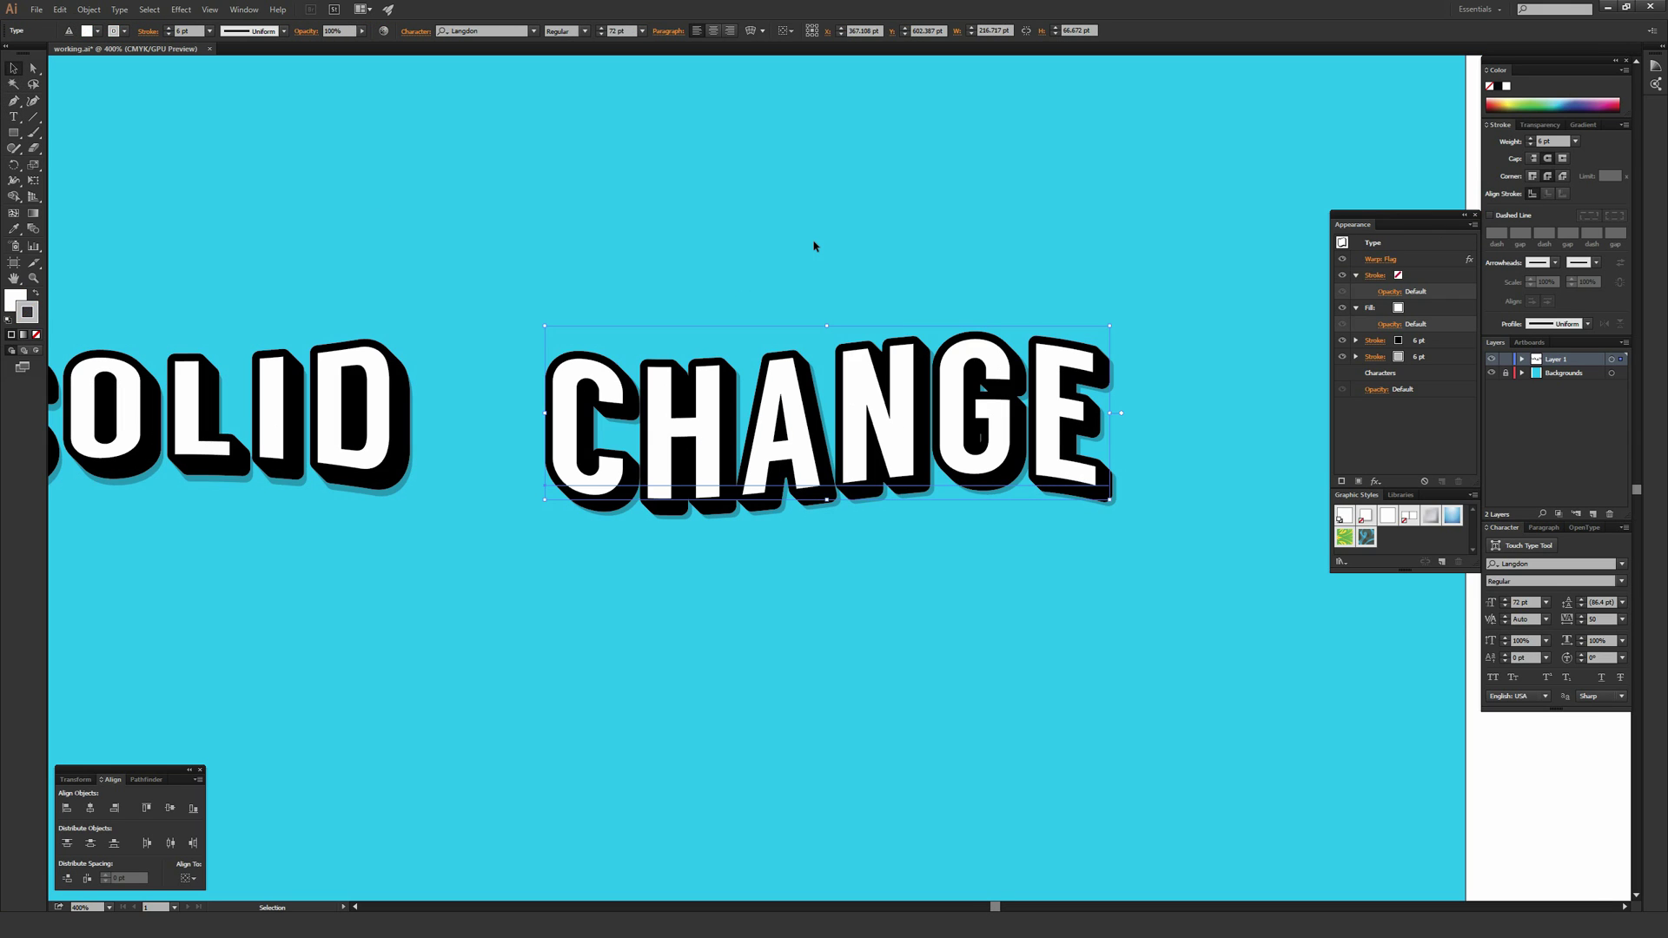
- Set CHANGE in Mesquite Std Medium, then undo back to Langdon
click(534, 31)
key(Escape)
click(535, 31)
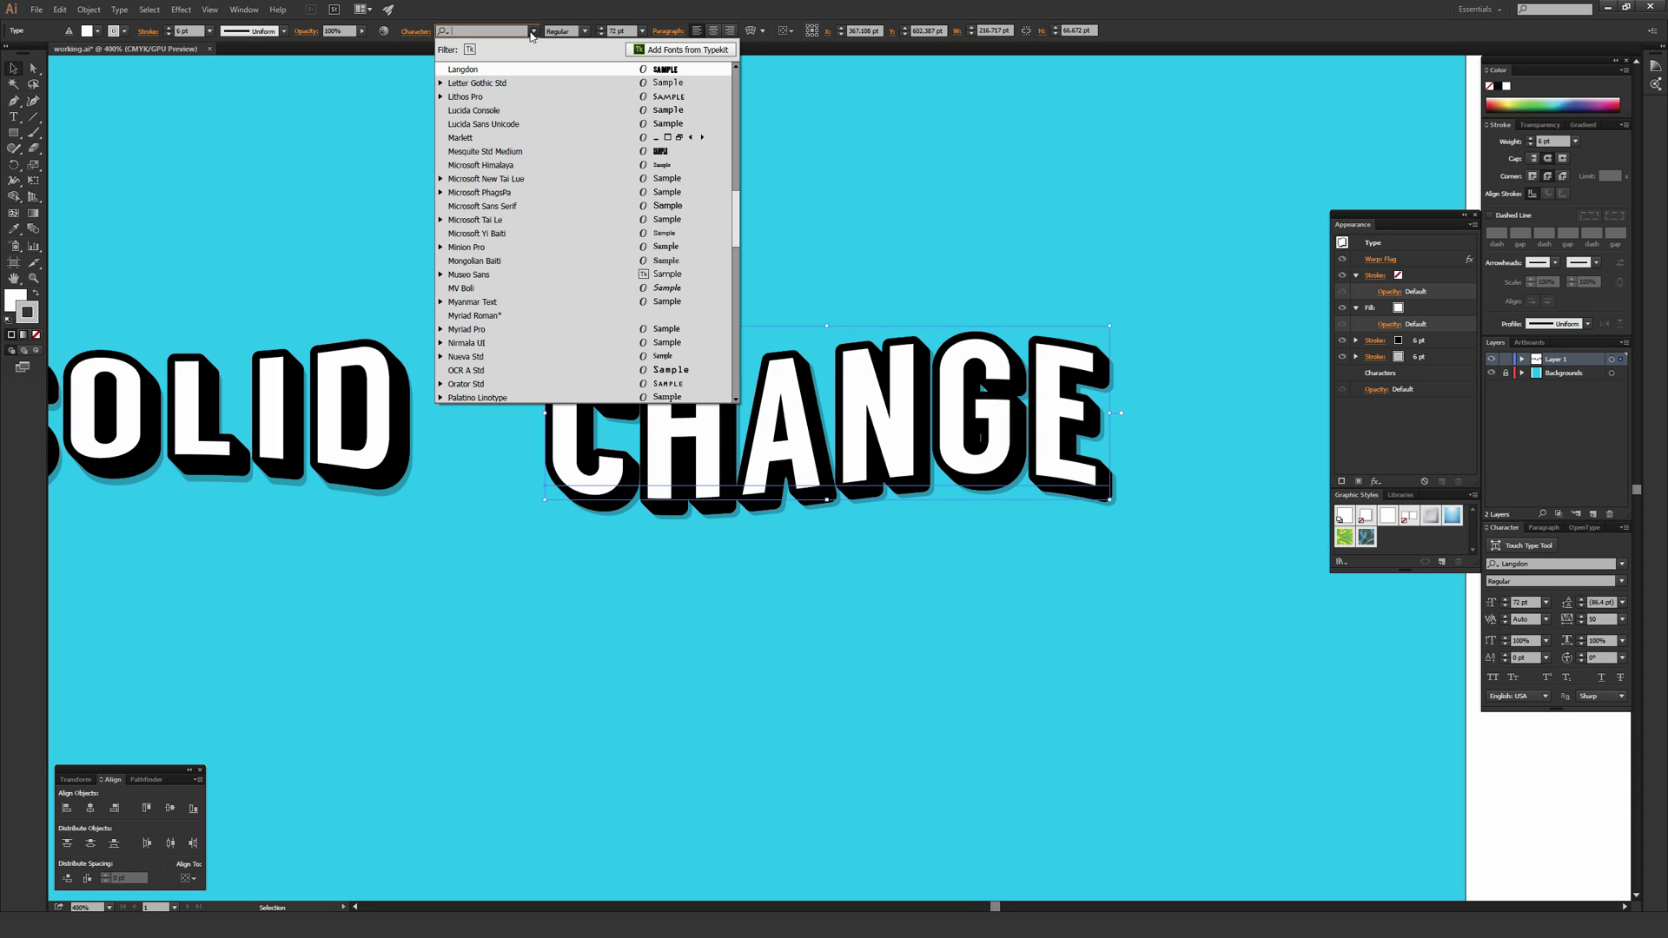
click(508, 151)
click(716, 185)
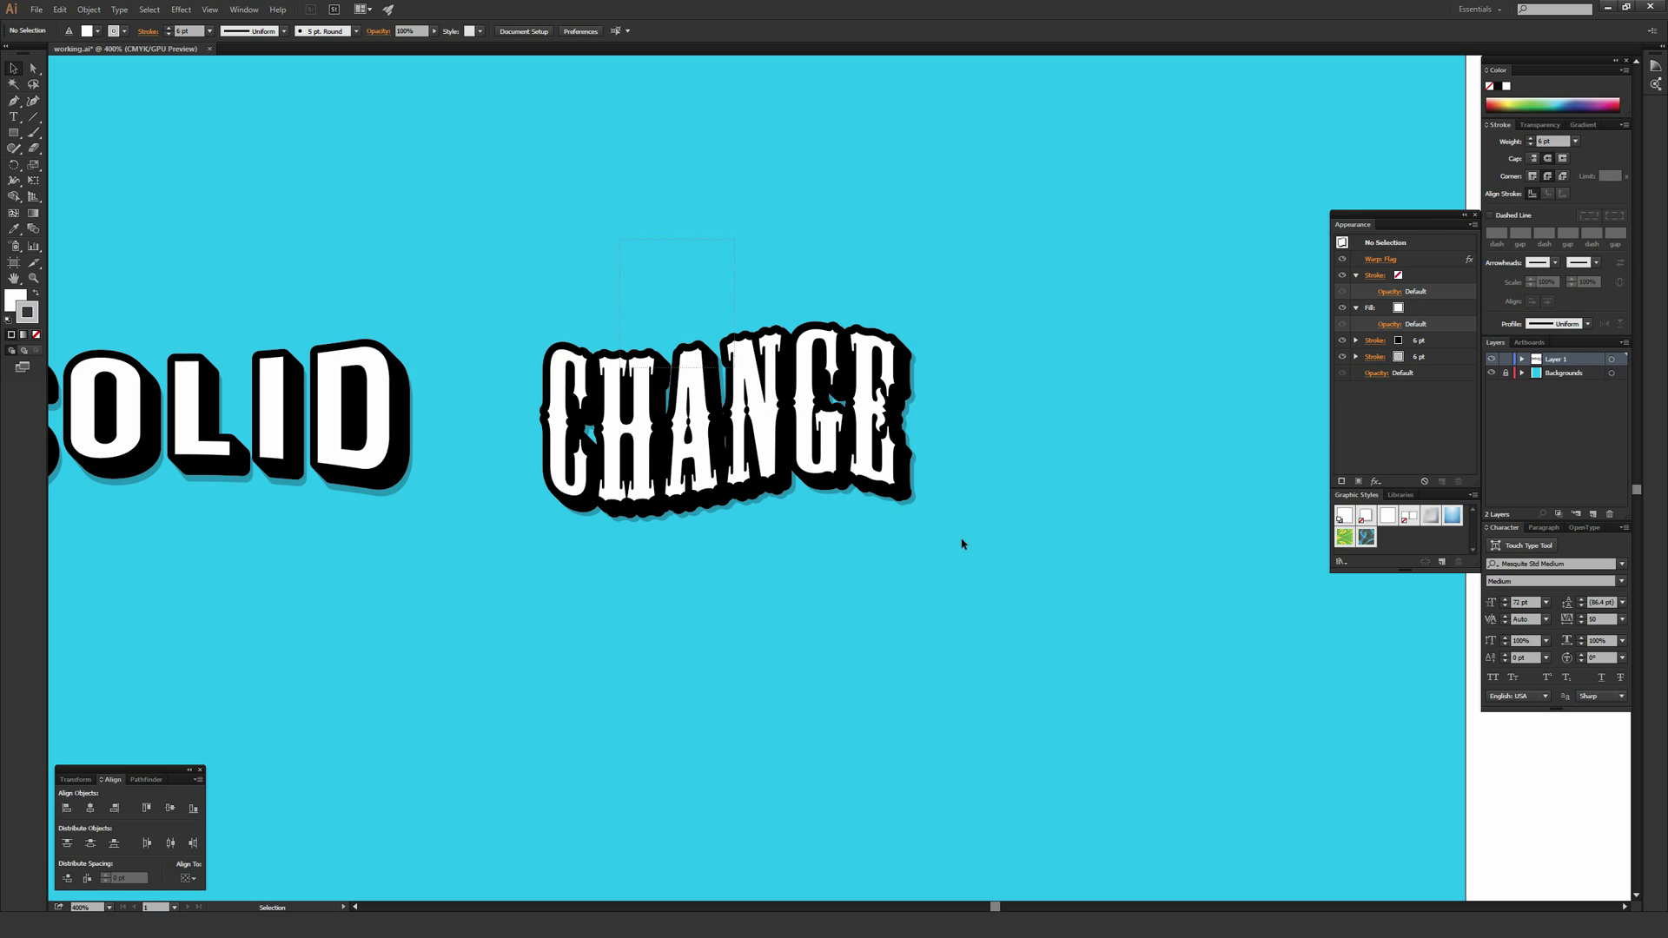
key(ctrl+z)
key(ctrl+z)
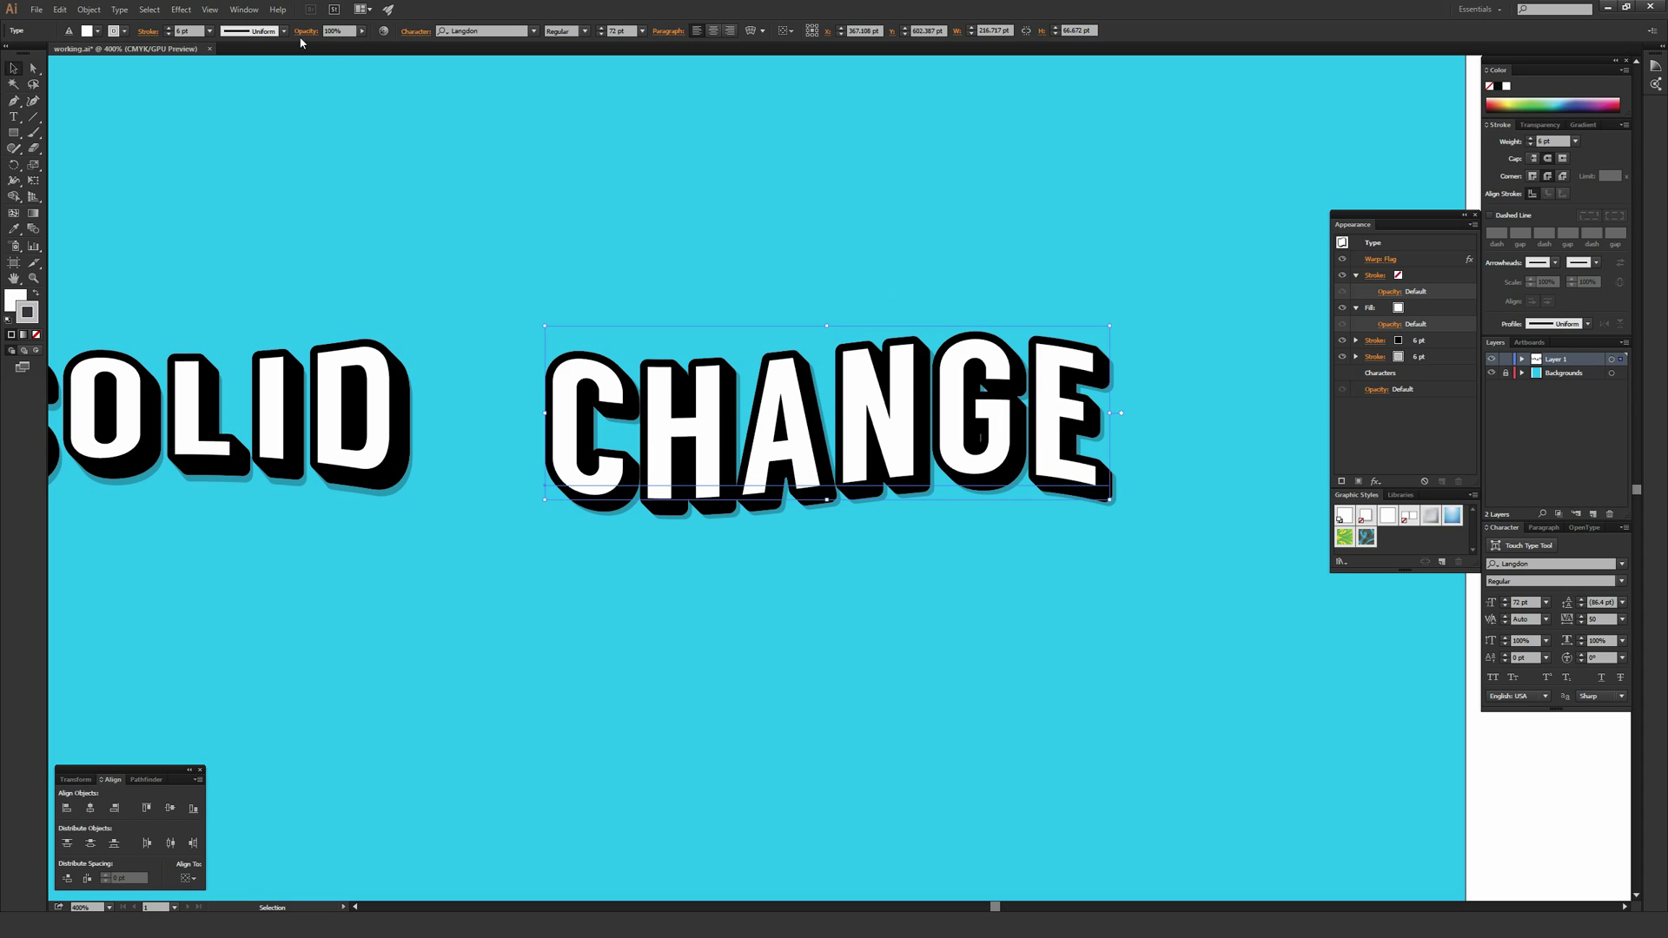
- Drag CHANGE into the Graphic Styles panel to store its warped, outlined, extruded look
click(244, 9)
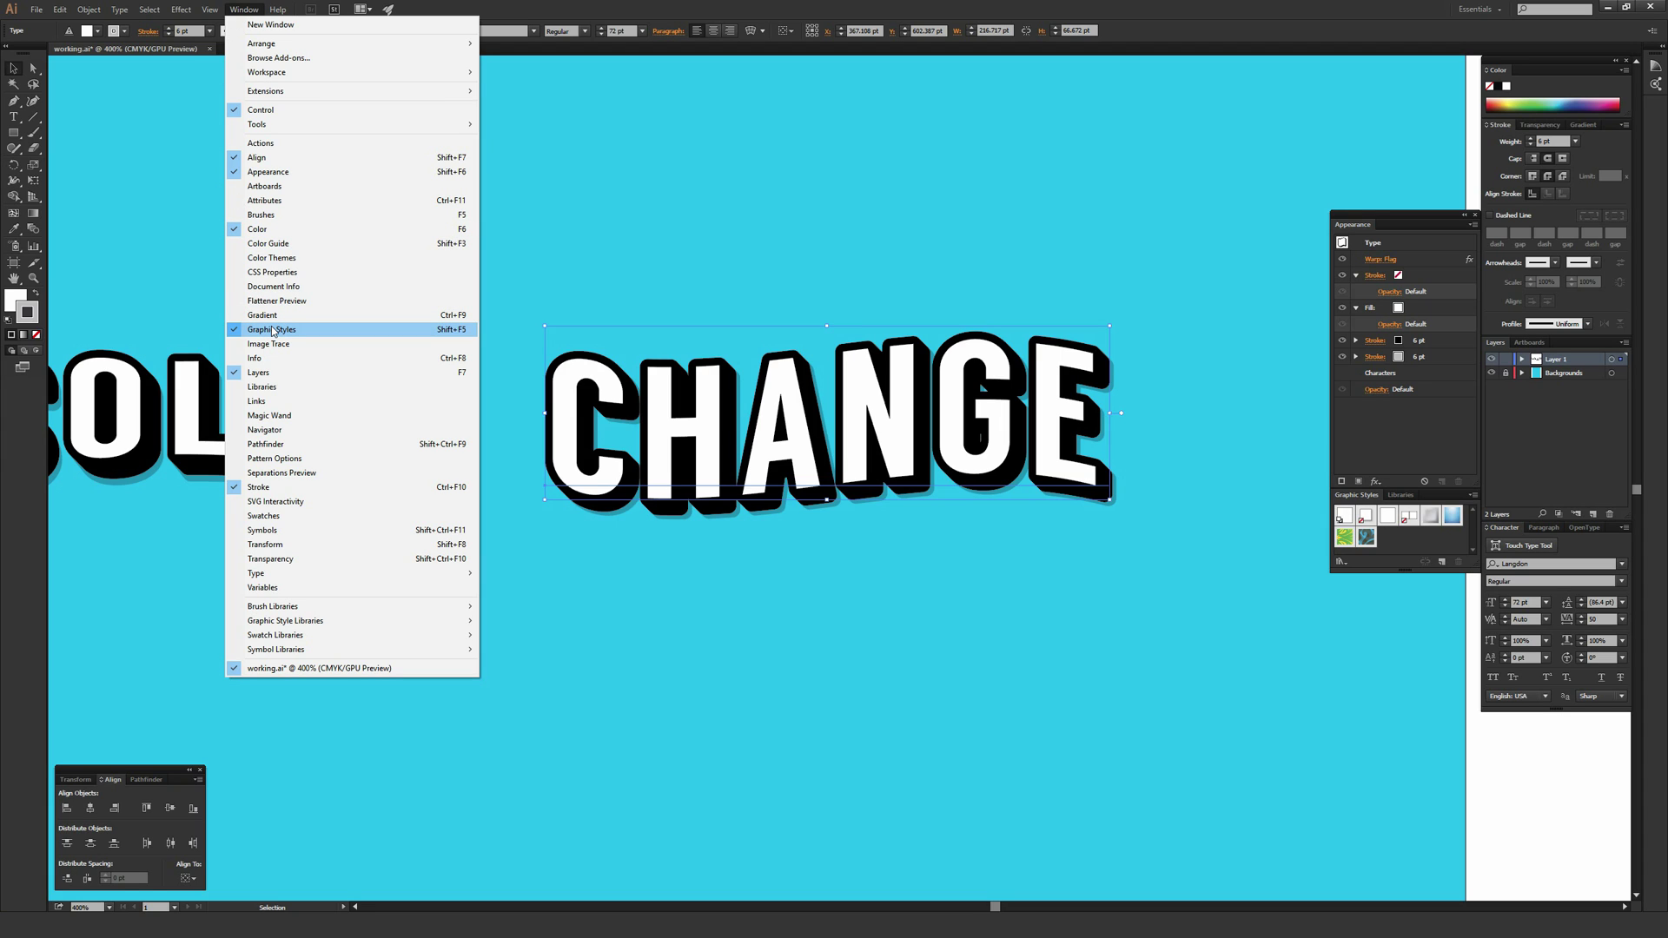
click(612, 66)
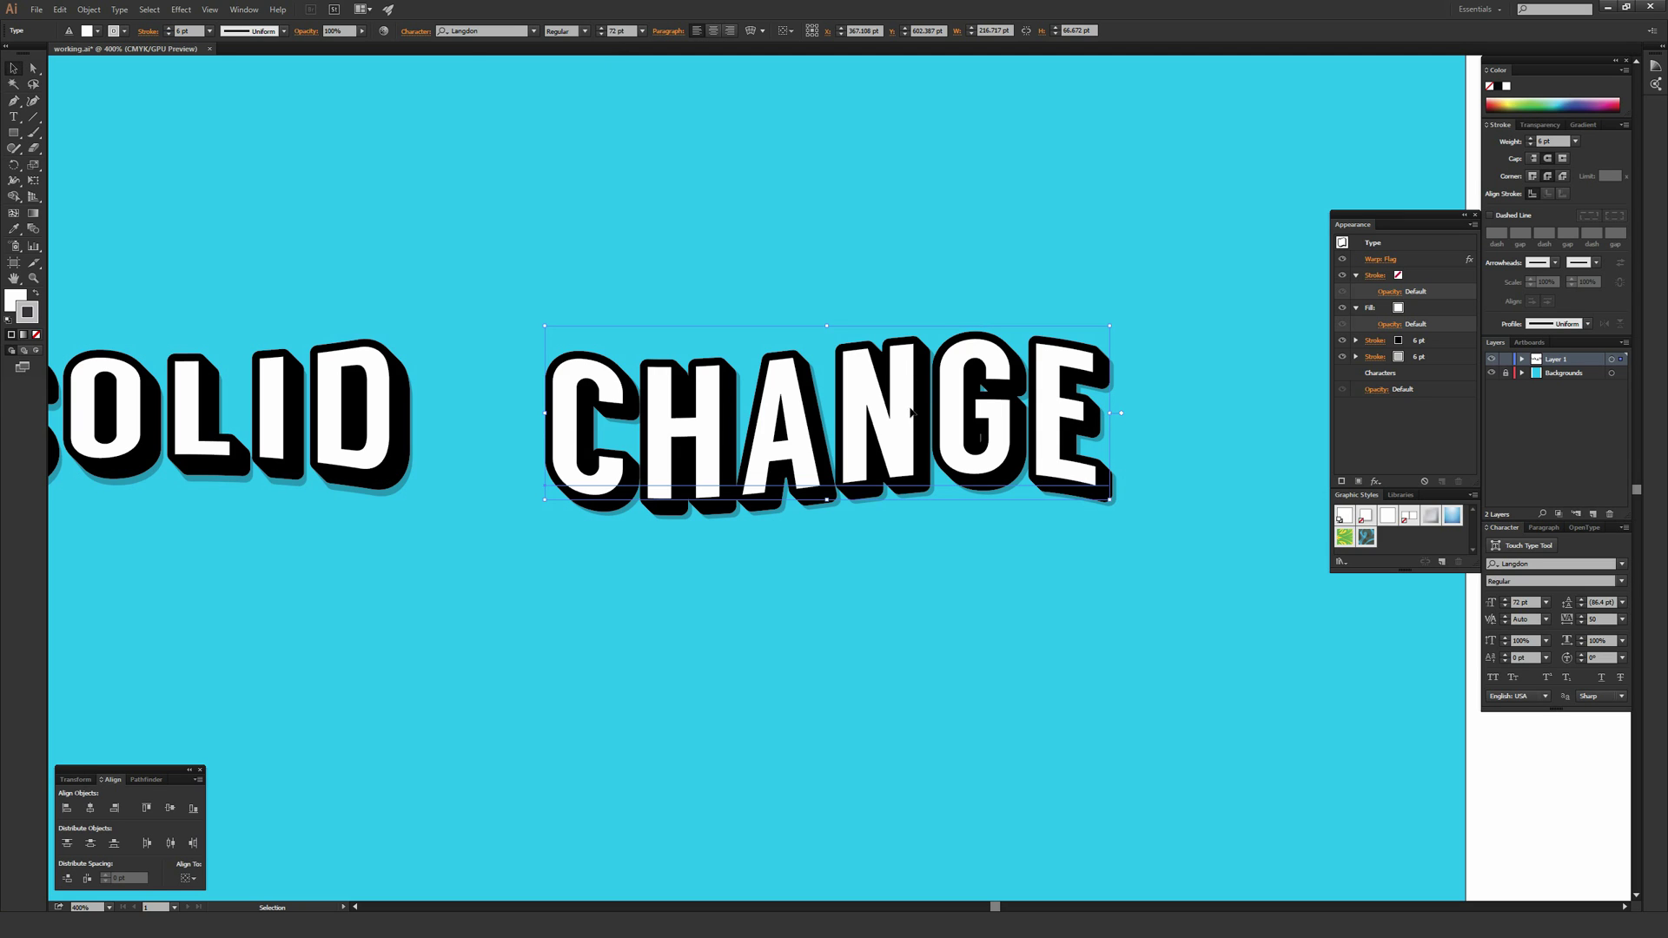
drag(849, 420, 1385, 546)
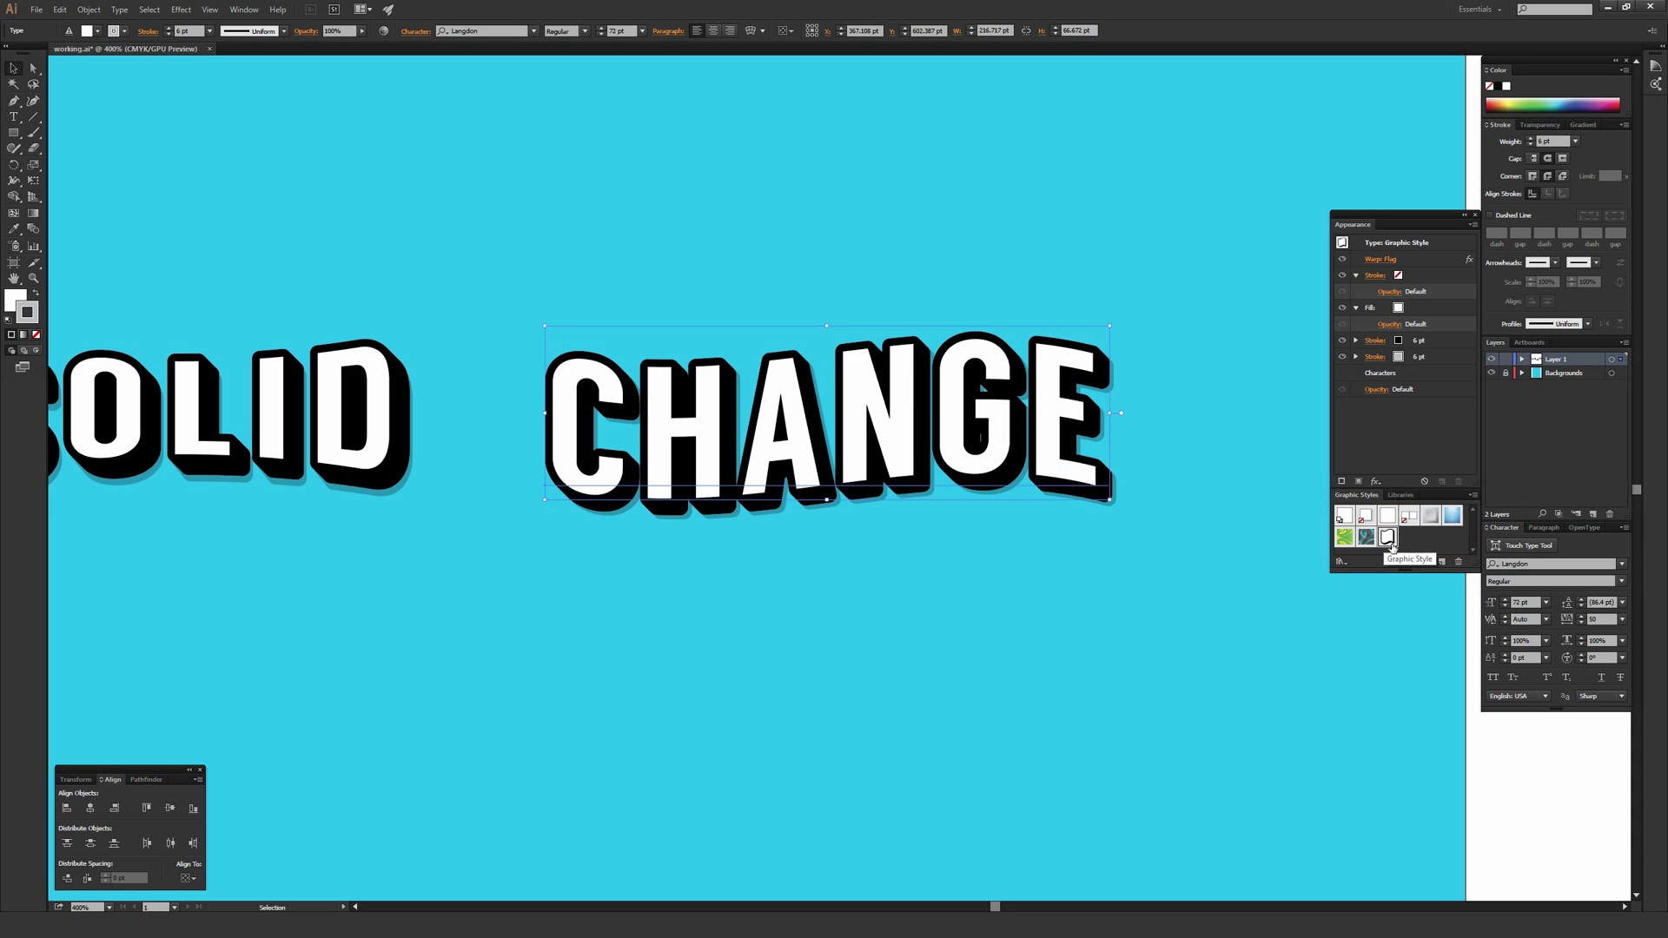
click(1142, 633)
- Draw a white star below CHANGE with no stroke and move it to the right
scroll(1034, 486, down, 2)
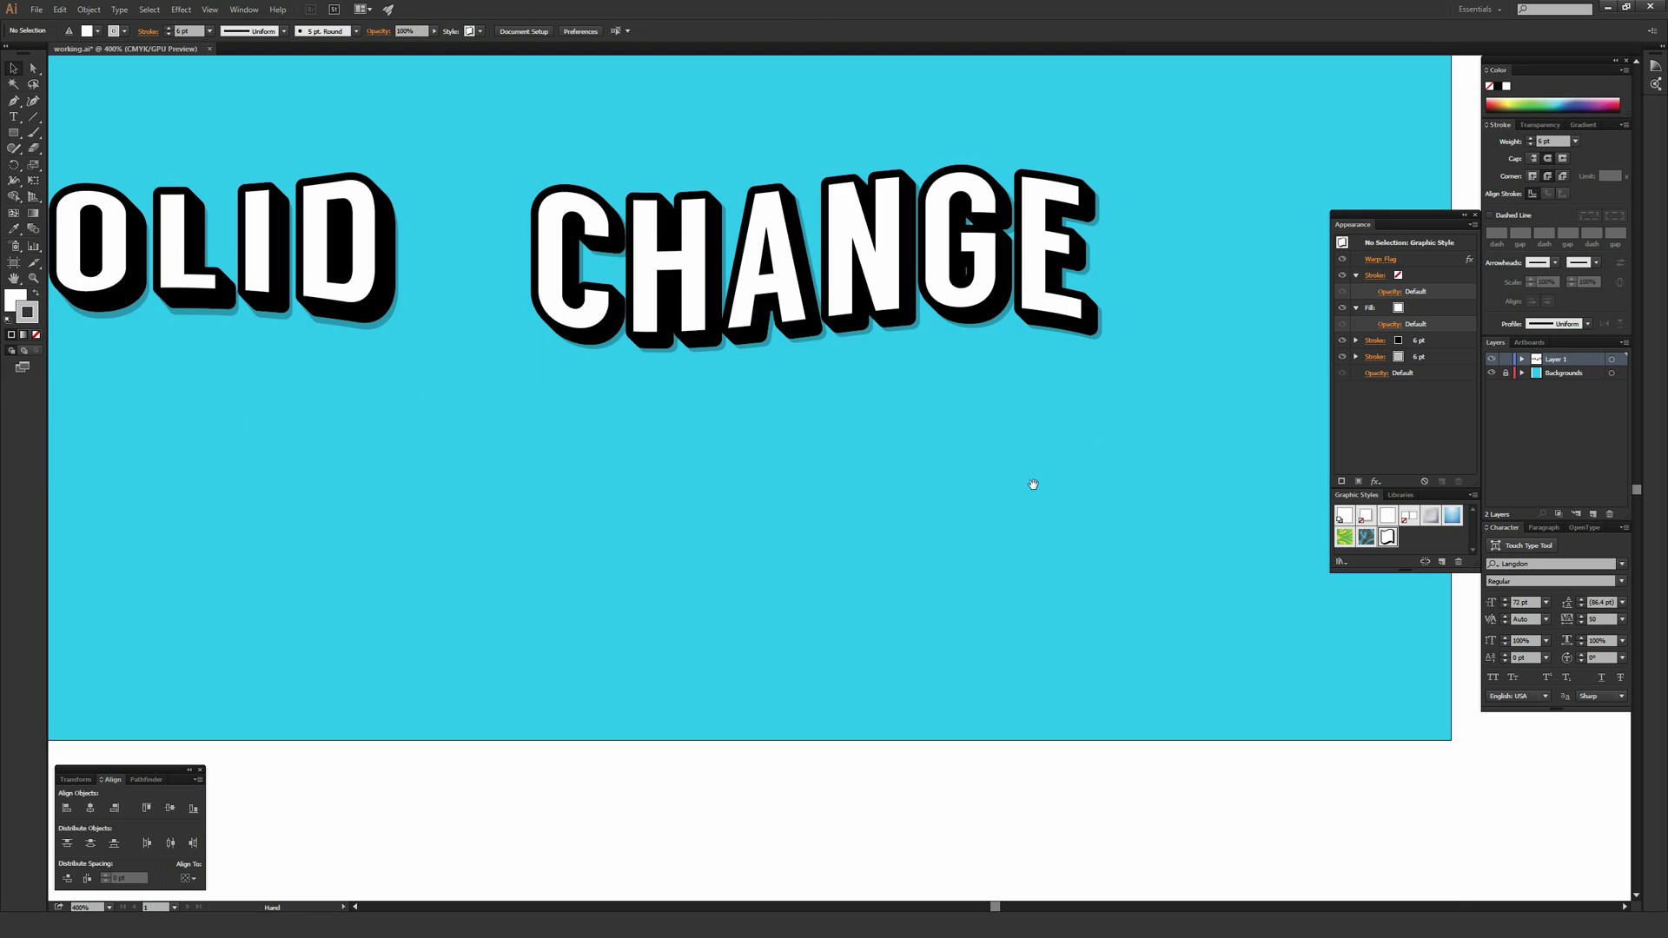
drag(13, 132, 68, 195)
drag(737, 549, 843, 633)
click(36, 335)
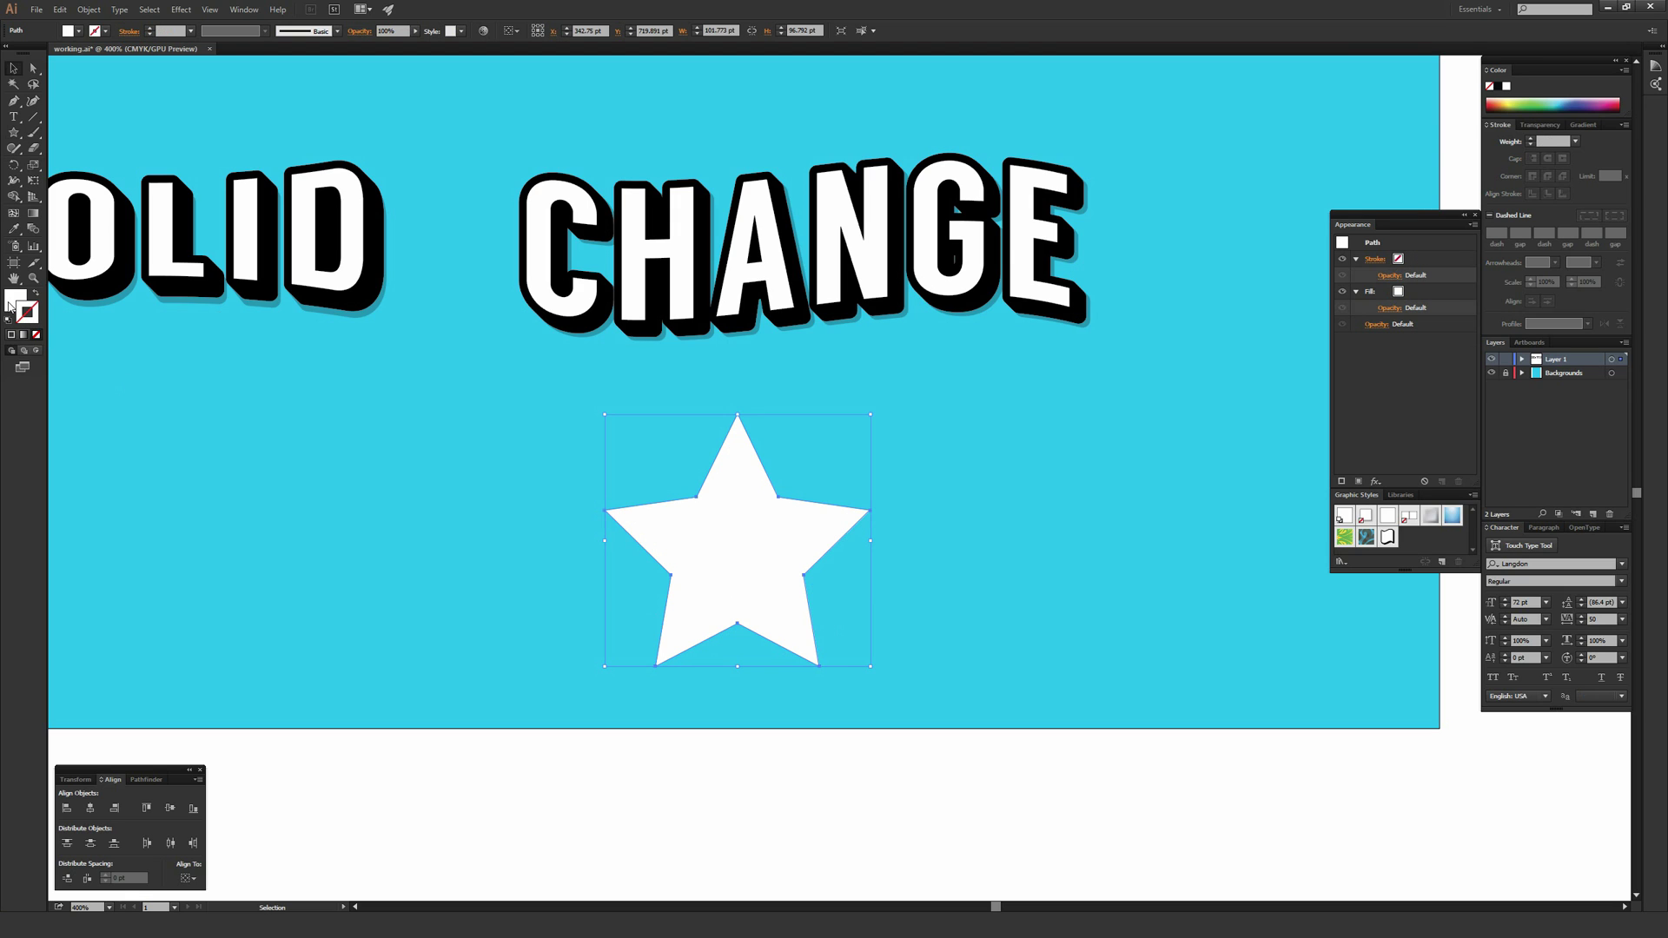
drag(745, 556, 920, 555)
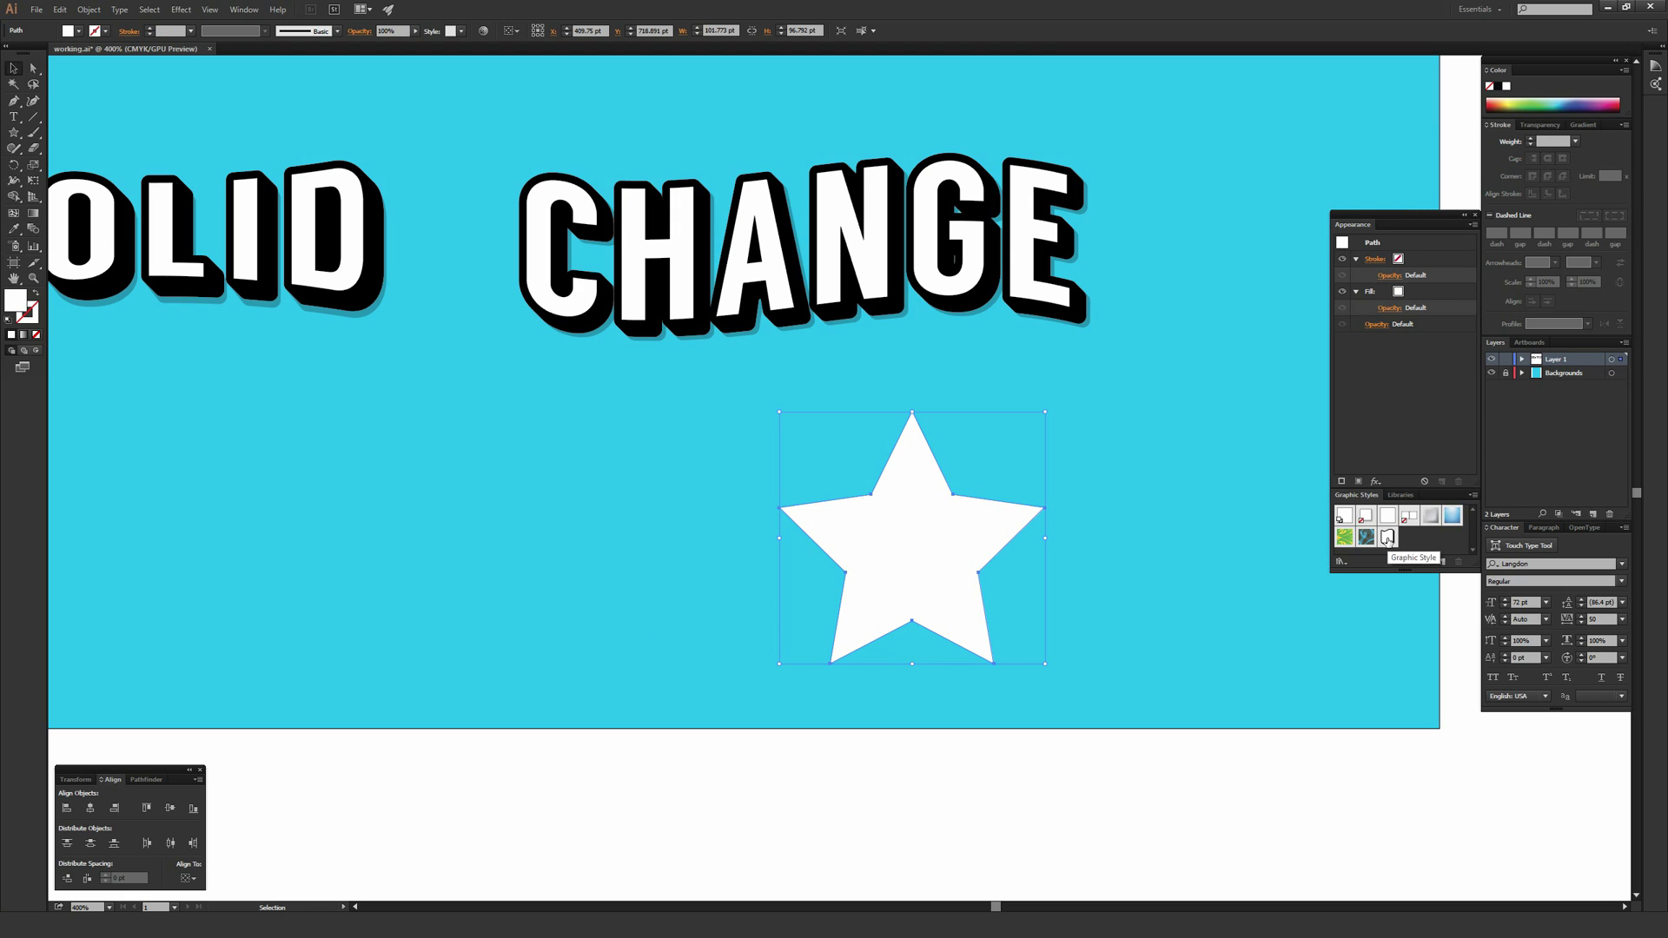
- Apply the saved CHANGE graphic style to the star and delete its Warp: Flag effect
click(1387, 538)
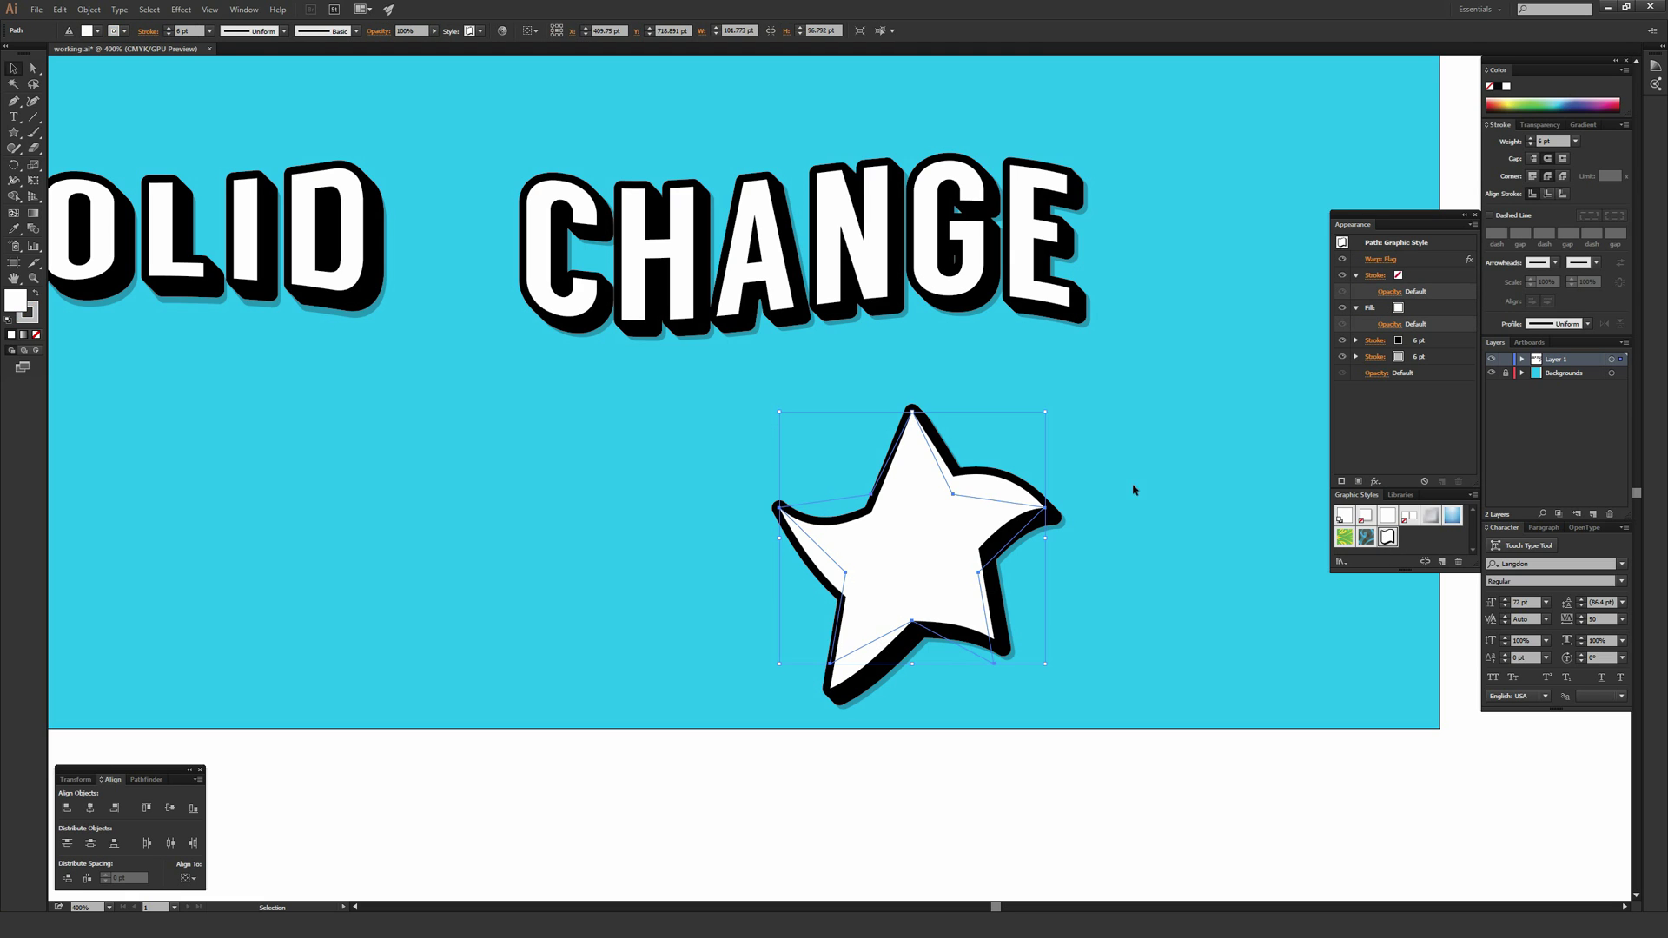
click(1116, 476)
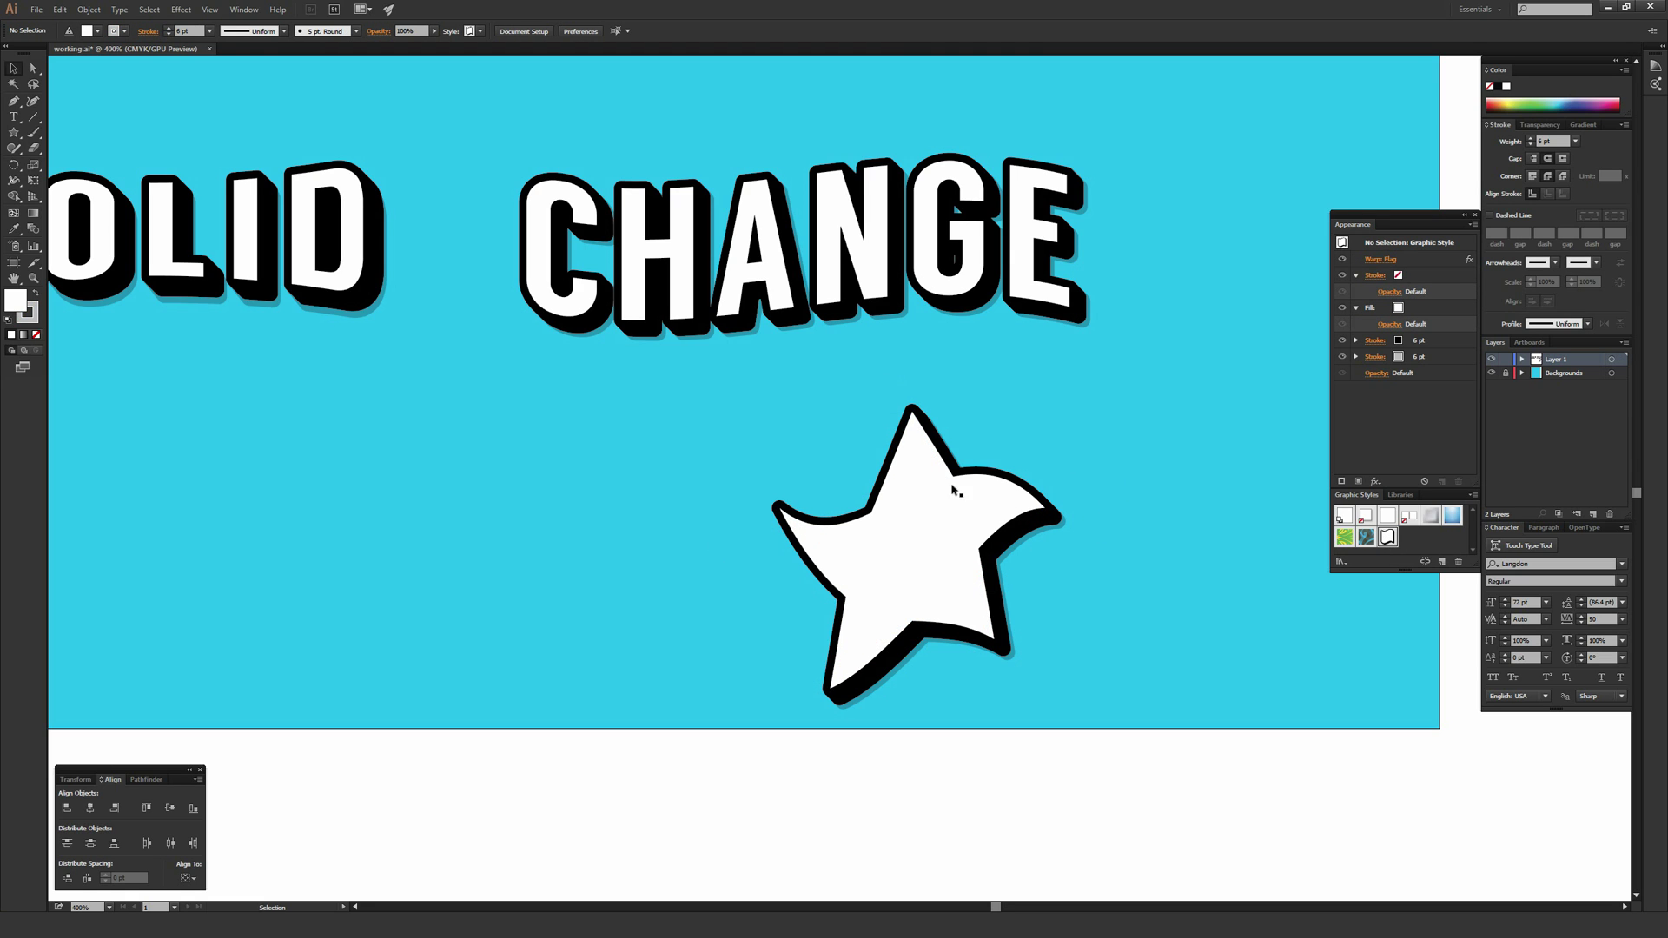
click(1061, 520)
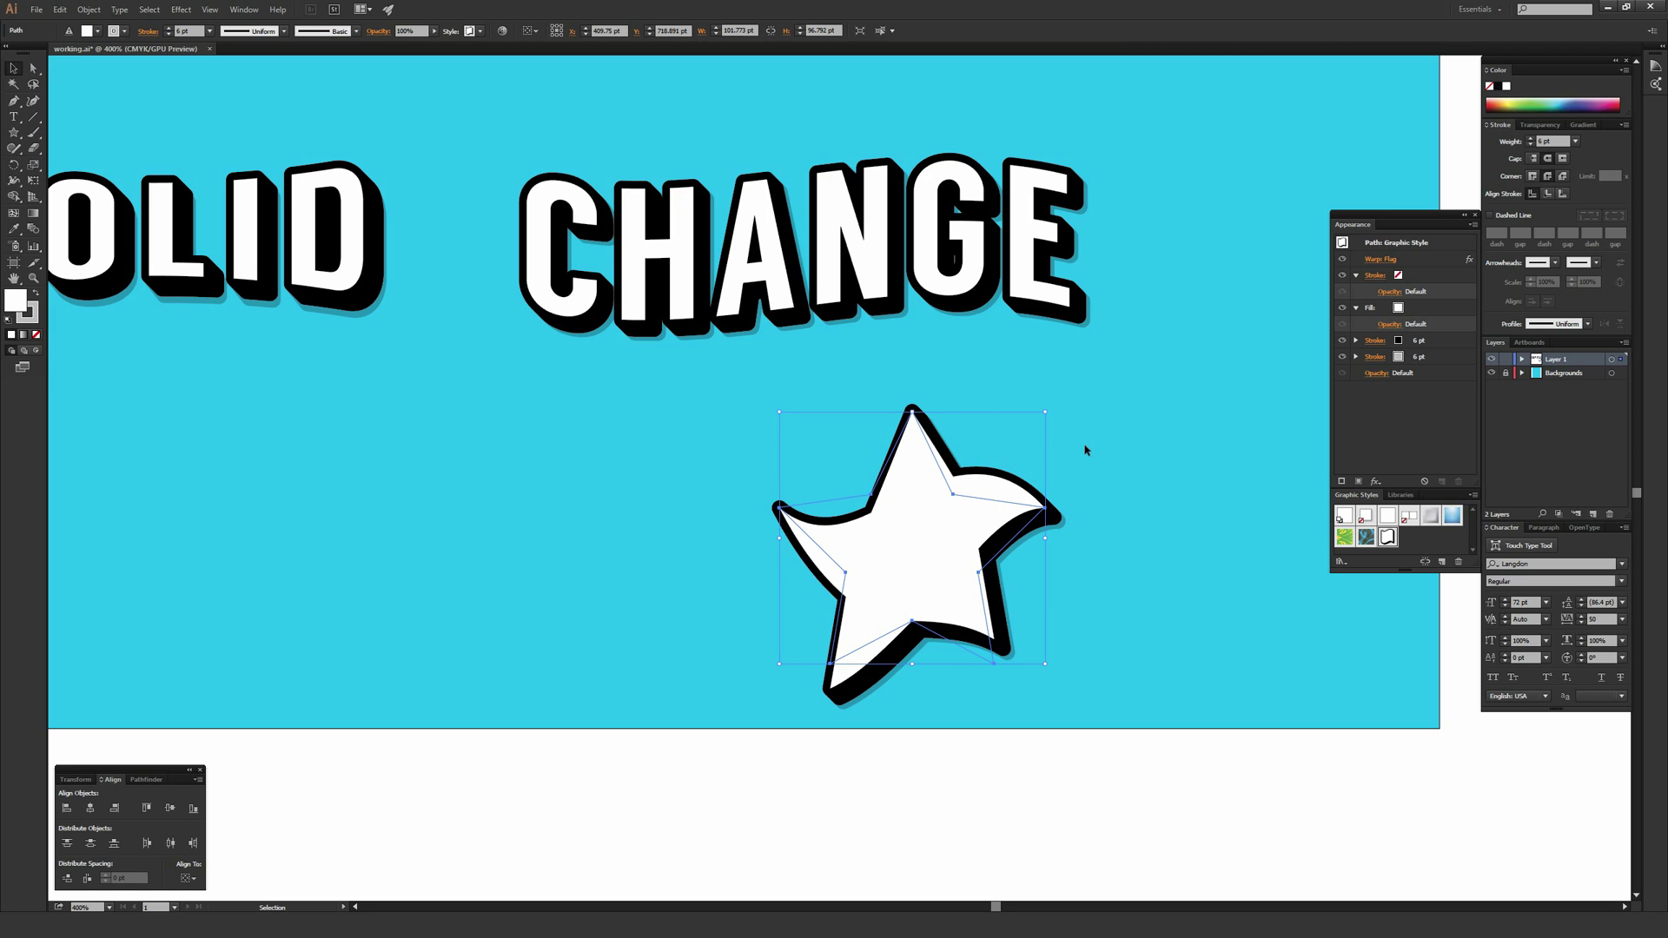
click(1343, 260)
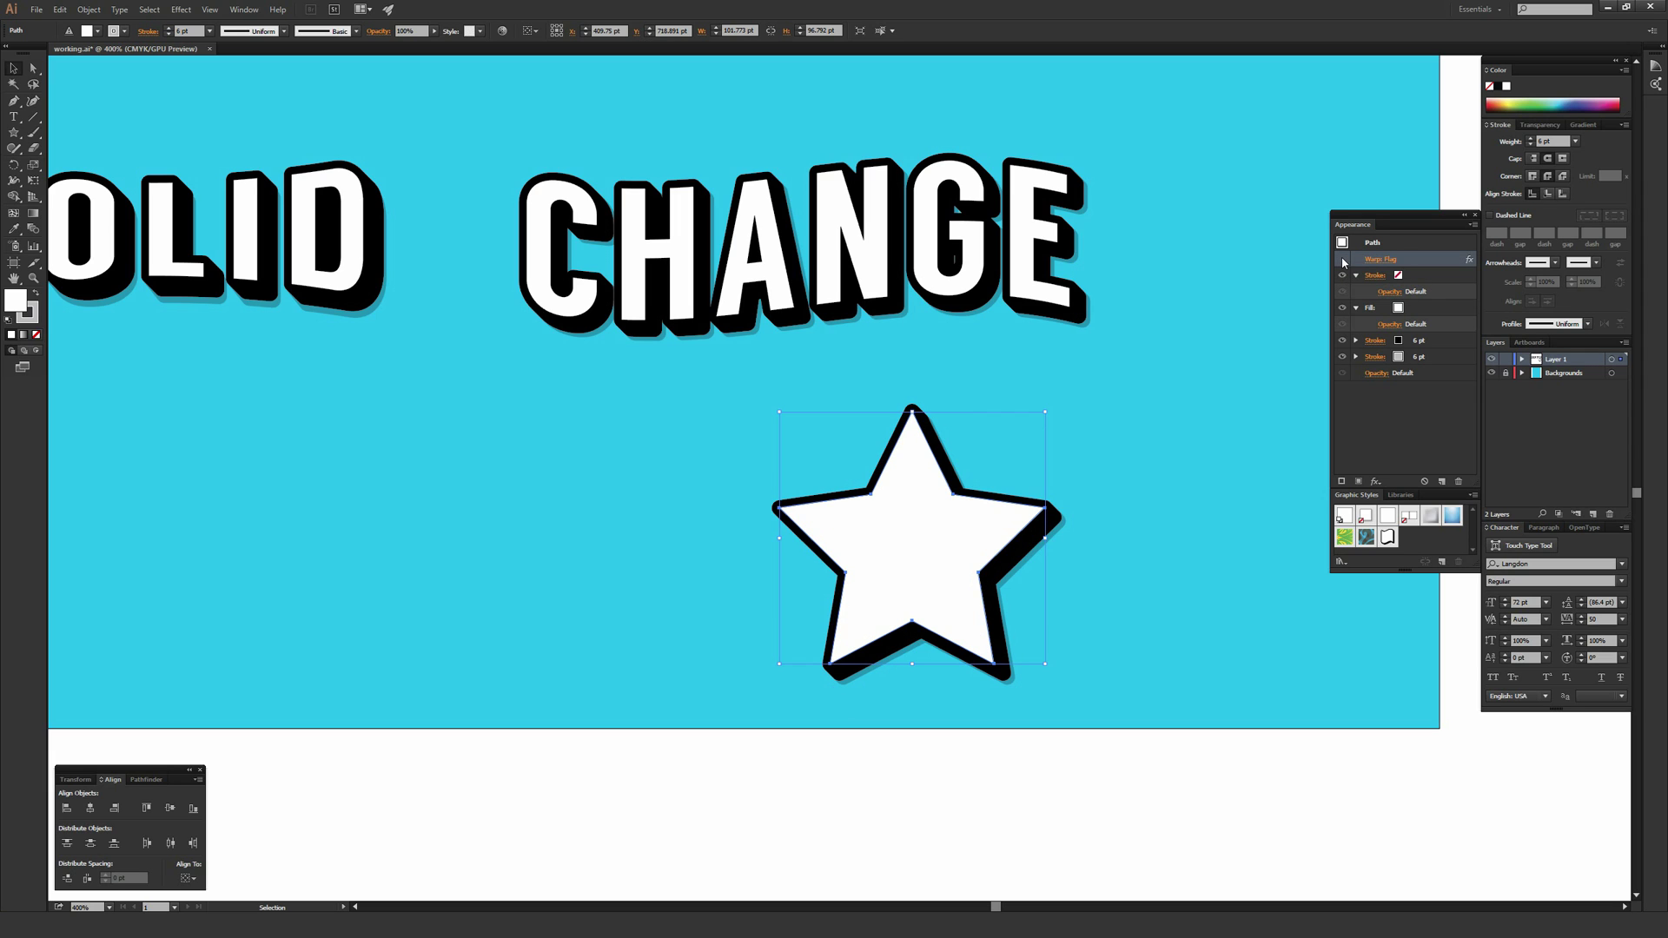
click(1407, 262)
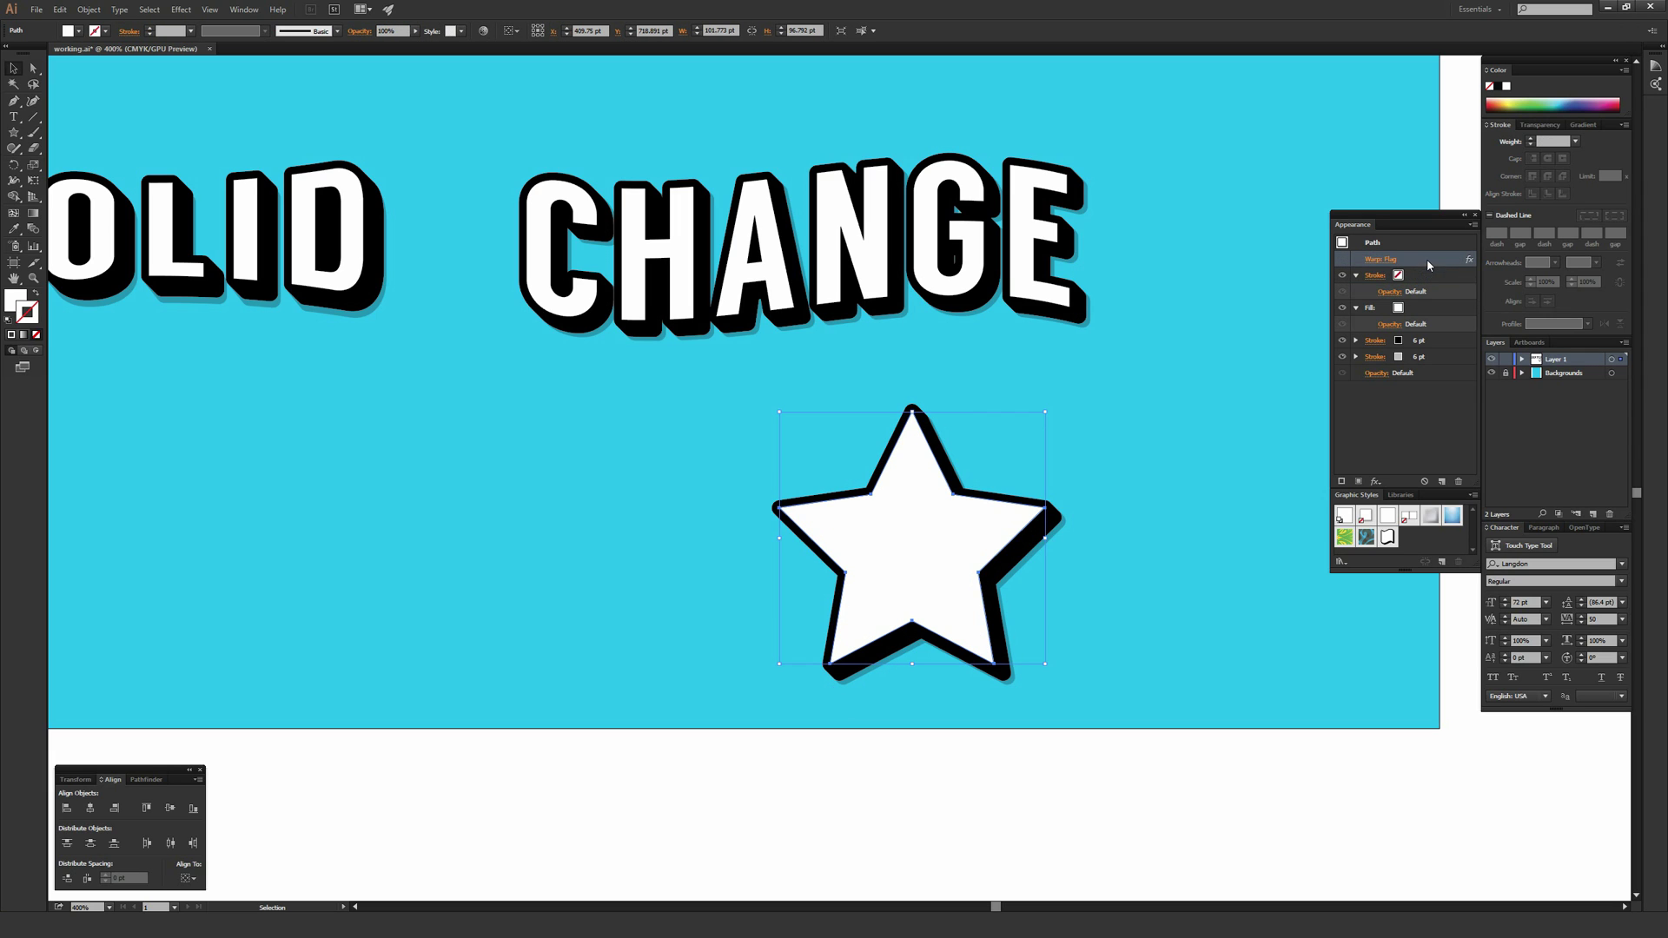
click(1459, 484)
click(1169, 462)
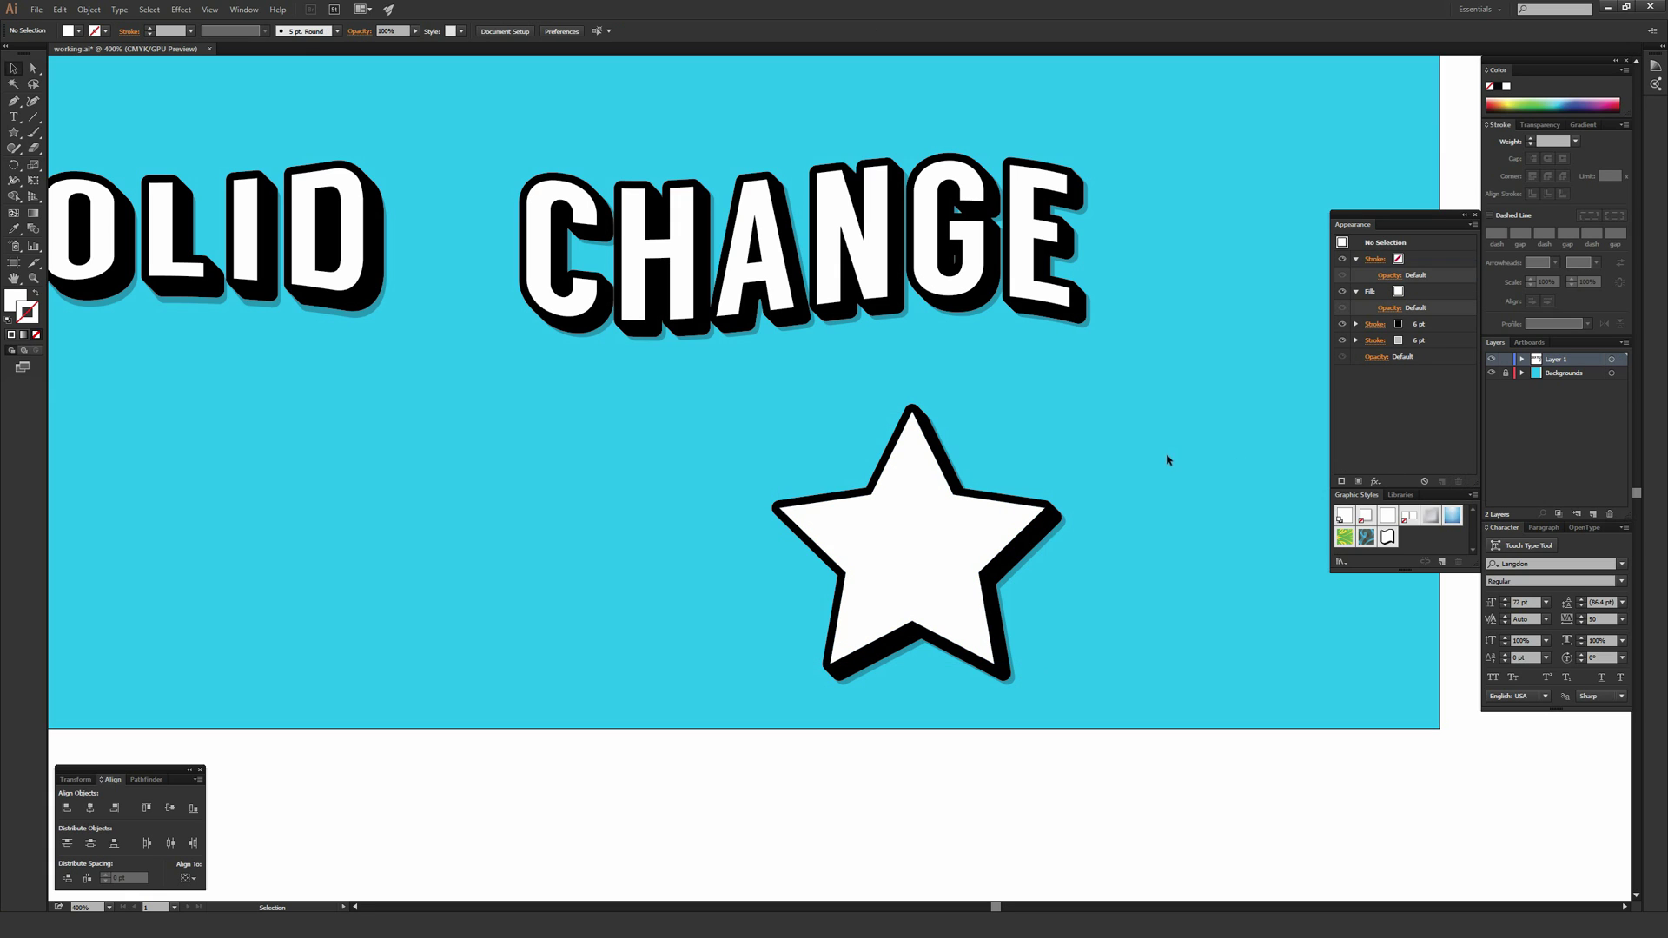
- Nudge the star up under CHANGE, then zoom out twice to show the whole cyan artboard
mouse_move(880, 546)
mouse_down()
mouse_move(767, 534)
mouse_move(879, 560)
mouse_up()
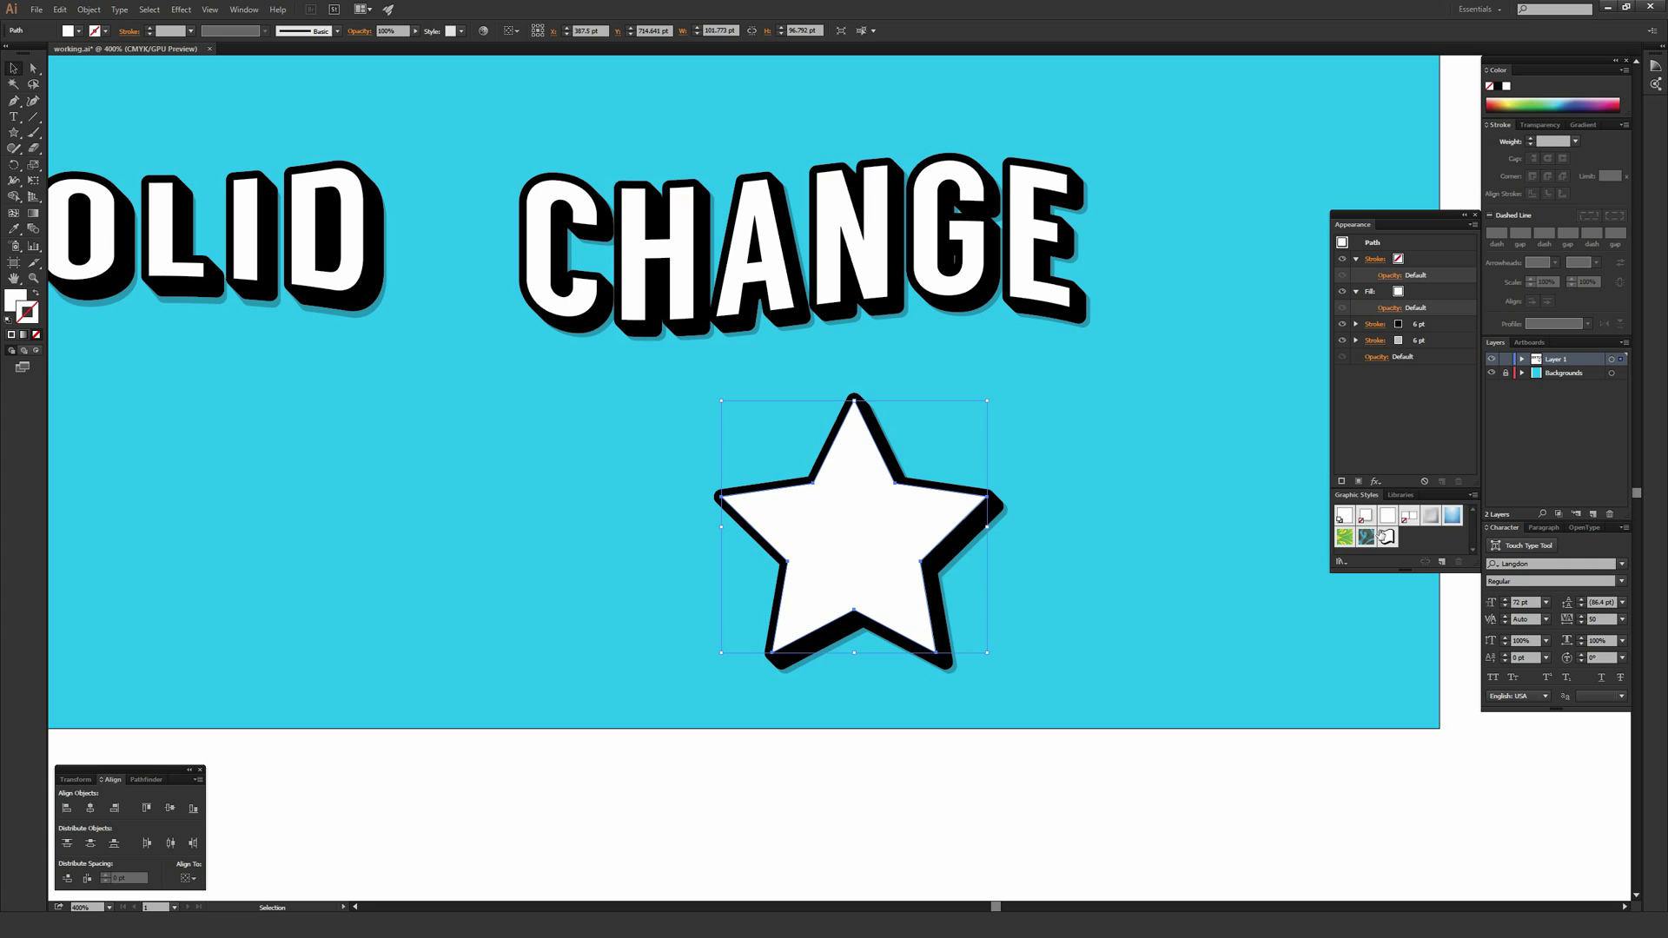
click(1024, 414)
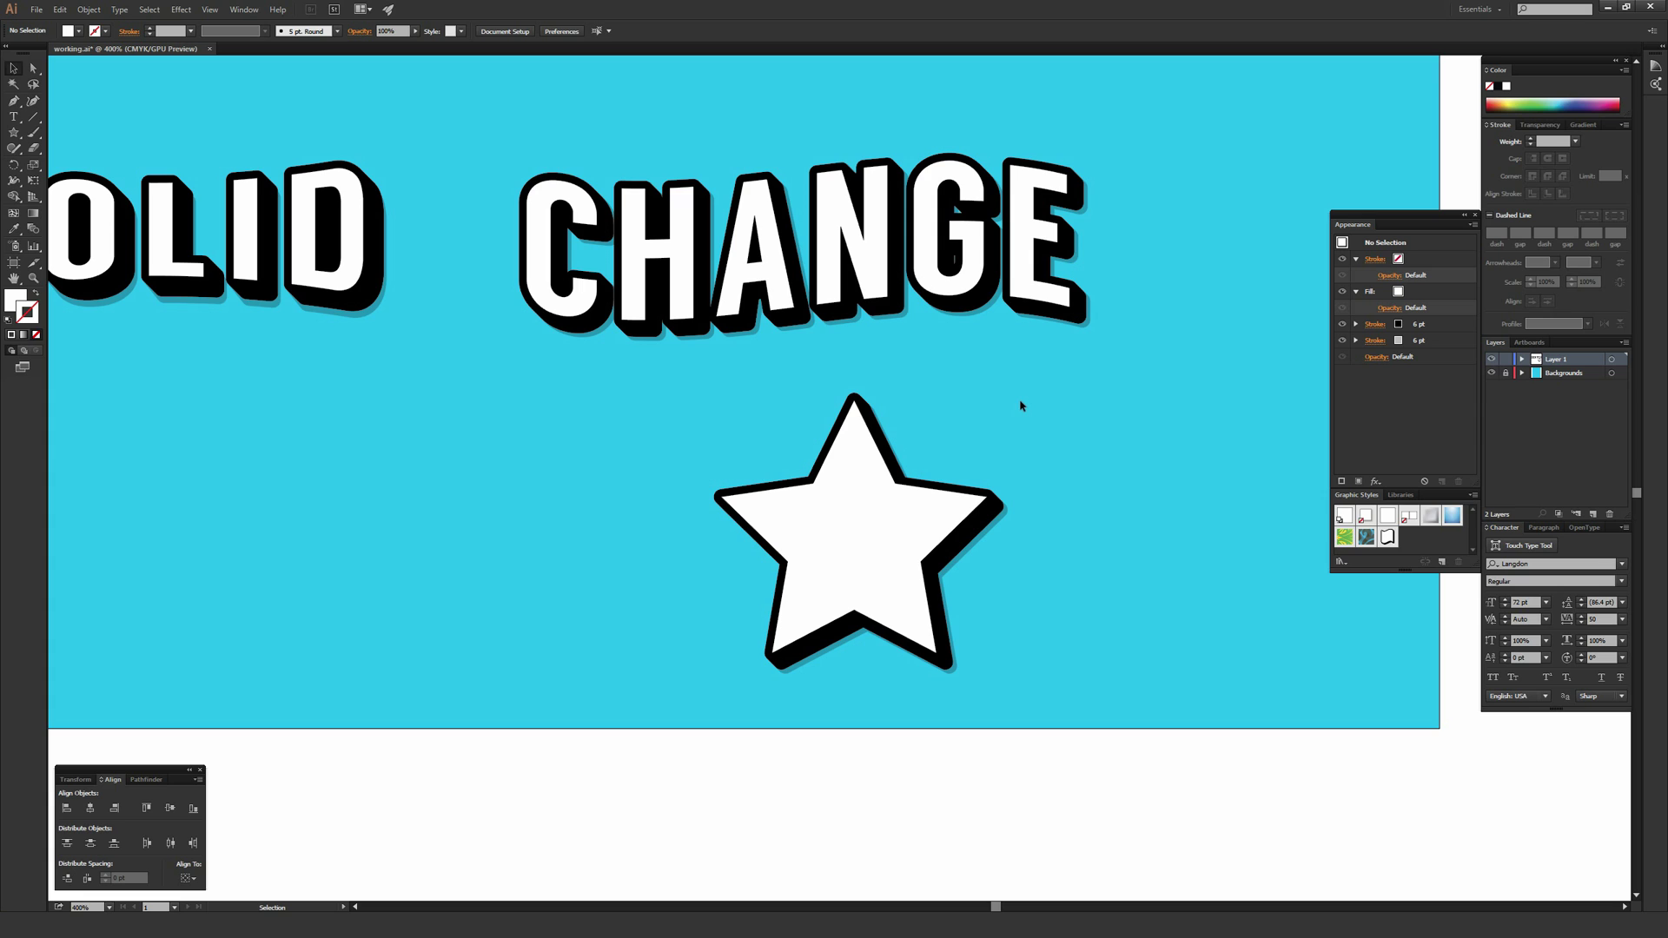
key(ctrl+minus)
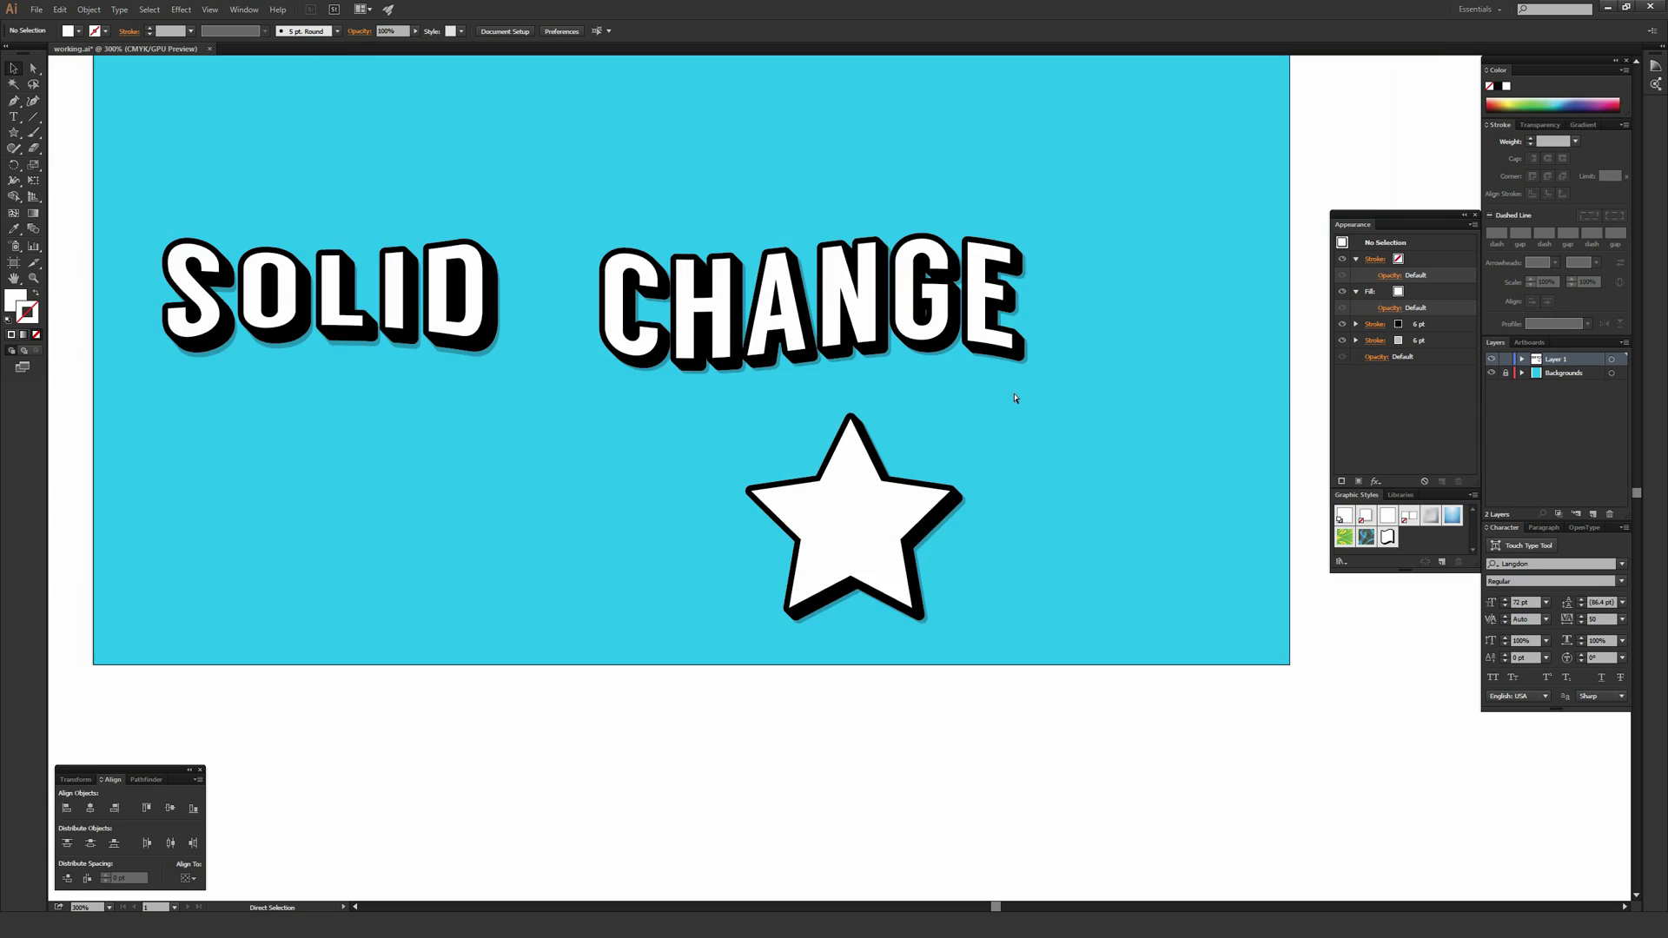
key(ctrl+minus)
scroll(998, 342, up, 2)
scroll(998, 342, left, 2)
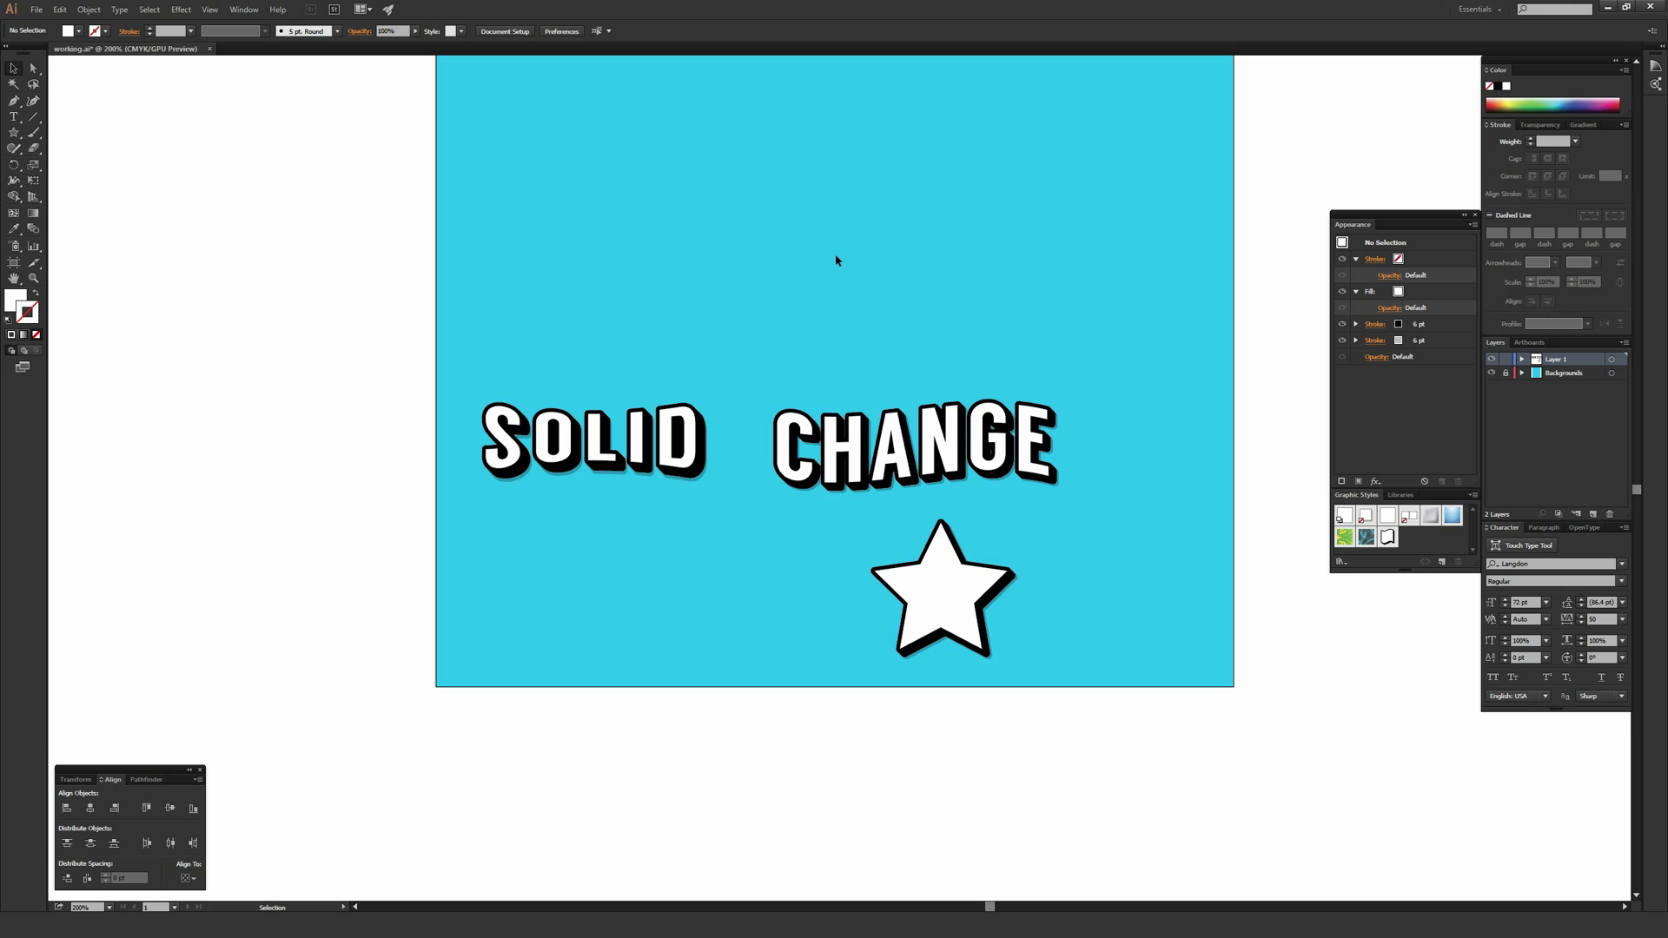
key(ctrl+z)
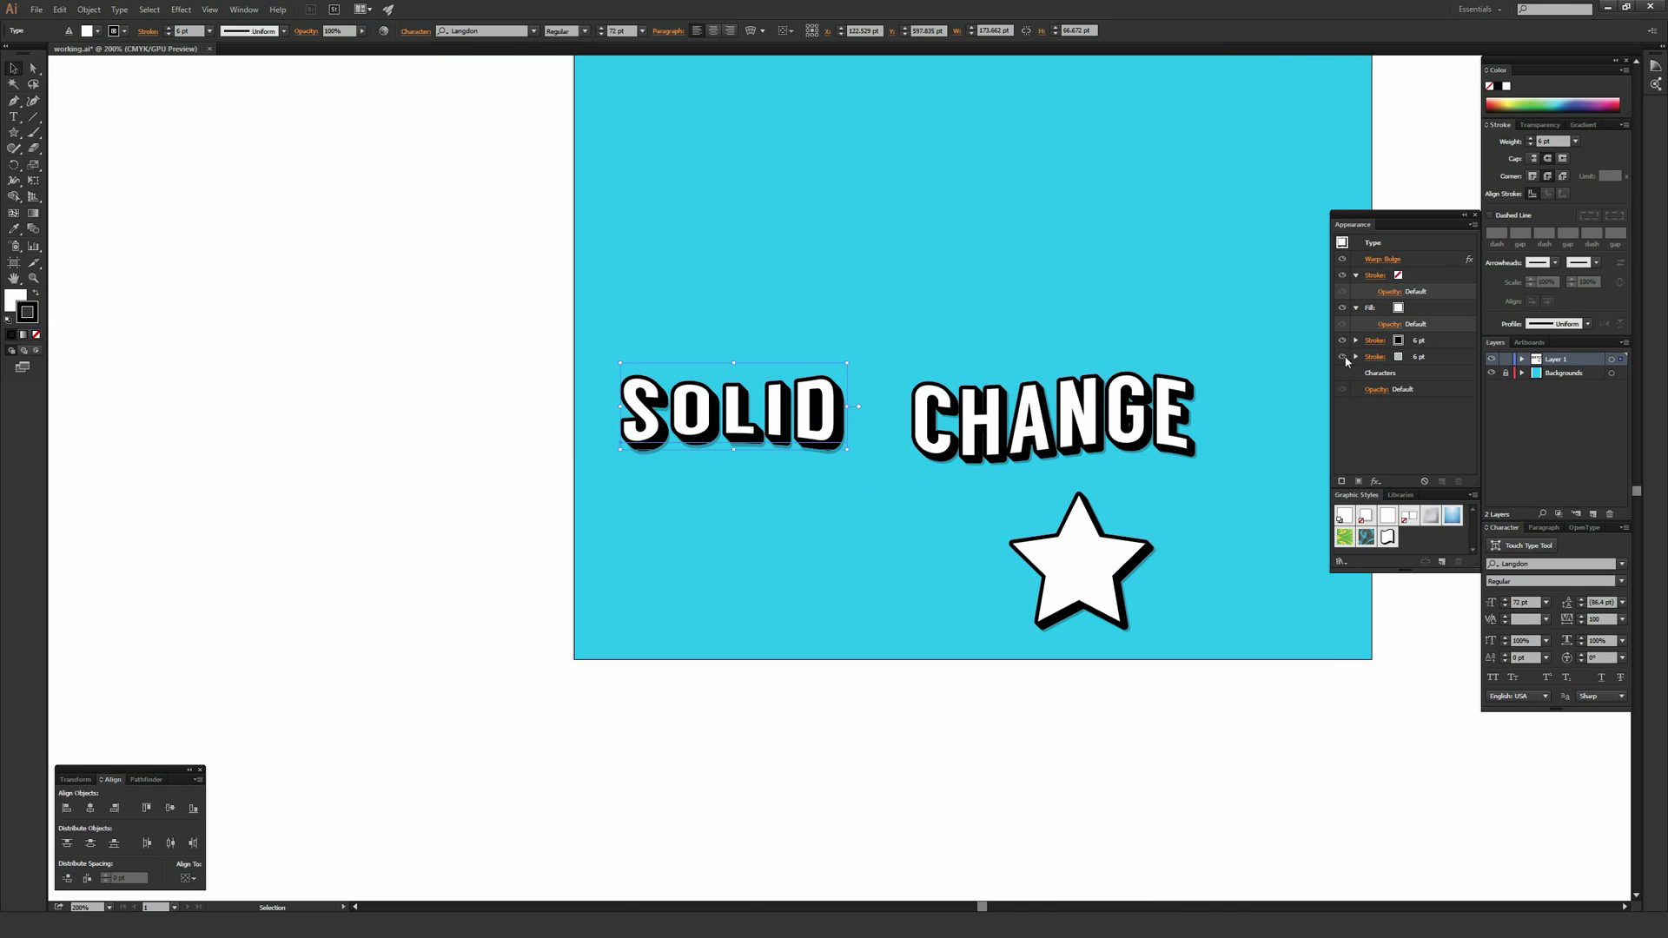
click(1342, 356)
click(1342, 341)
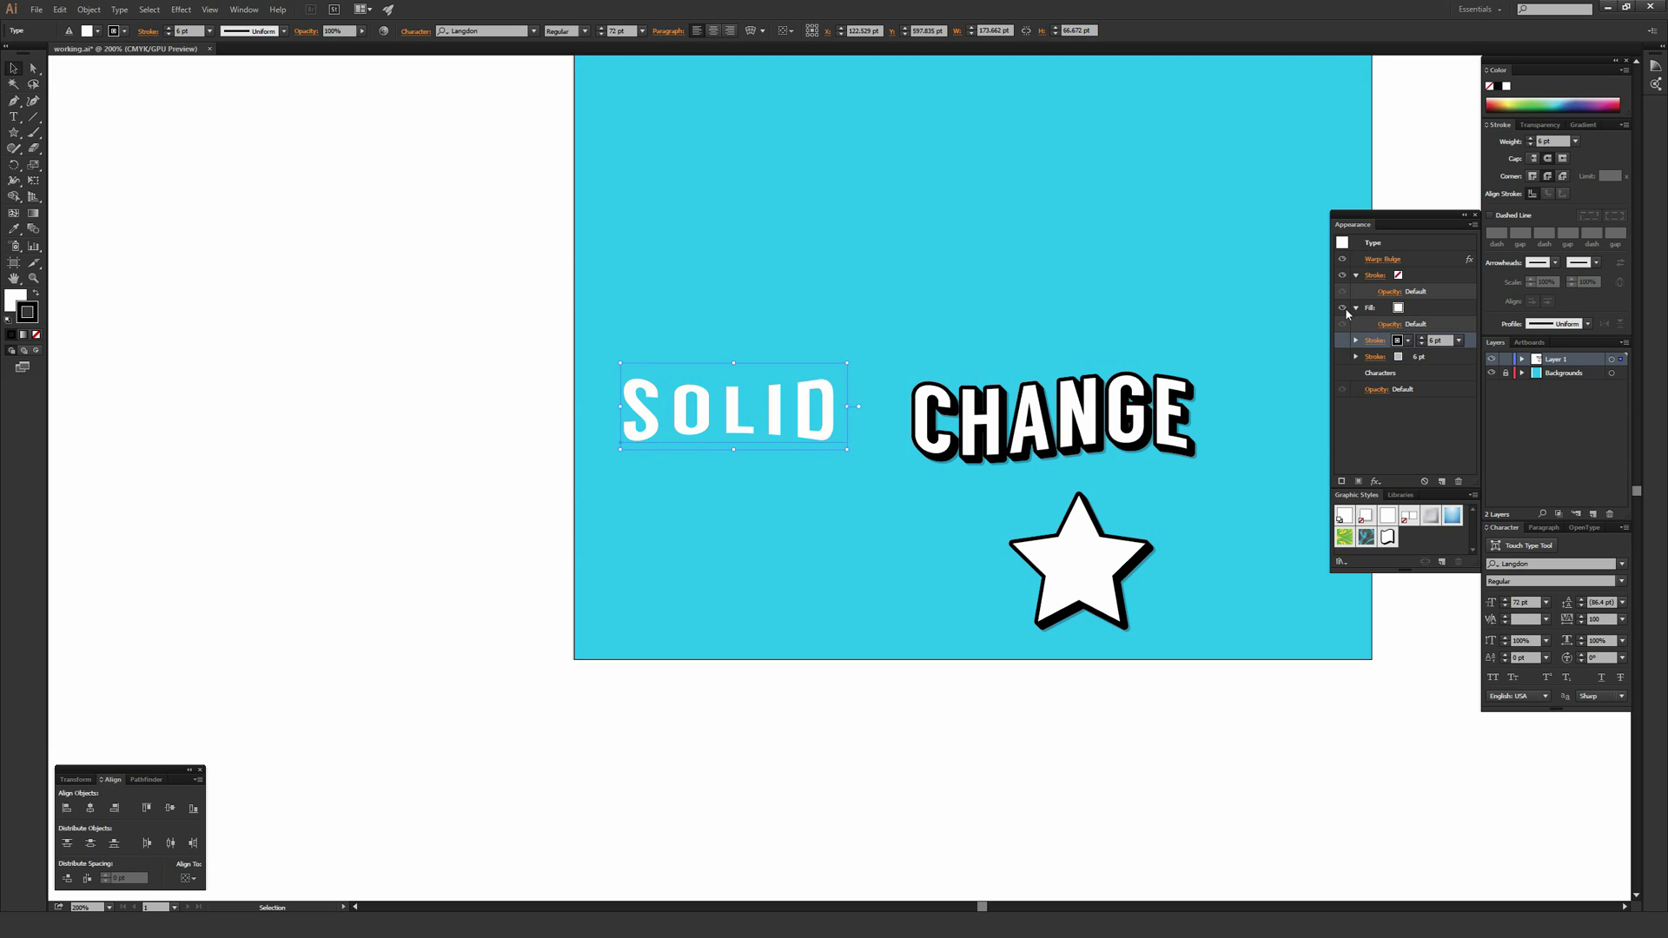
click(1343, 307)
click(1342, 307)
click(1342, 307)
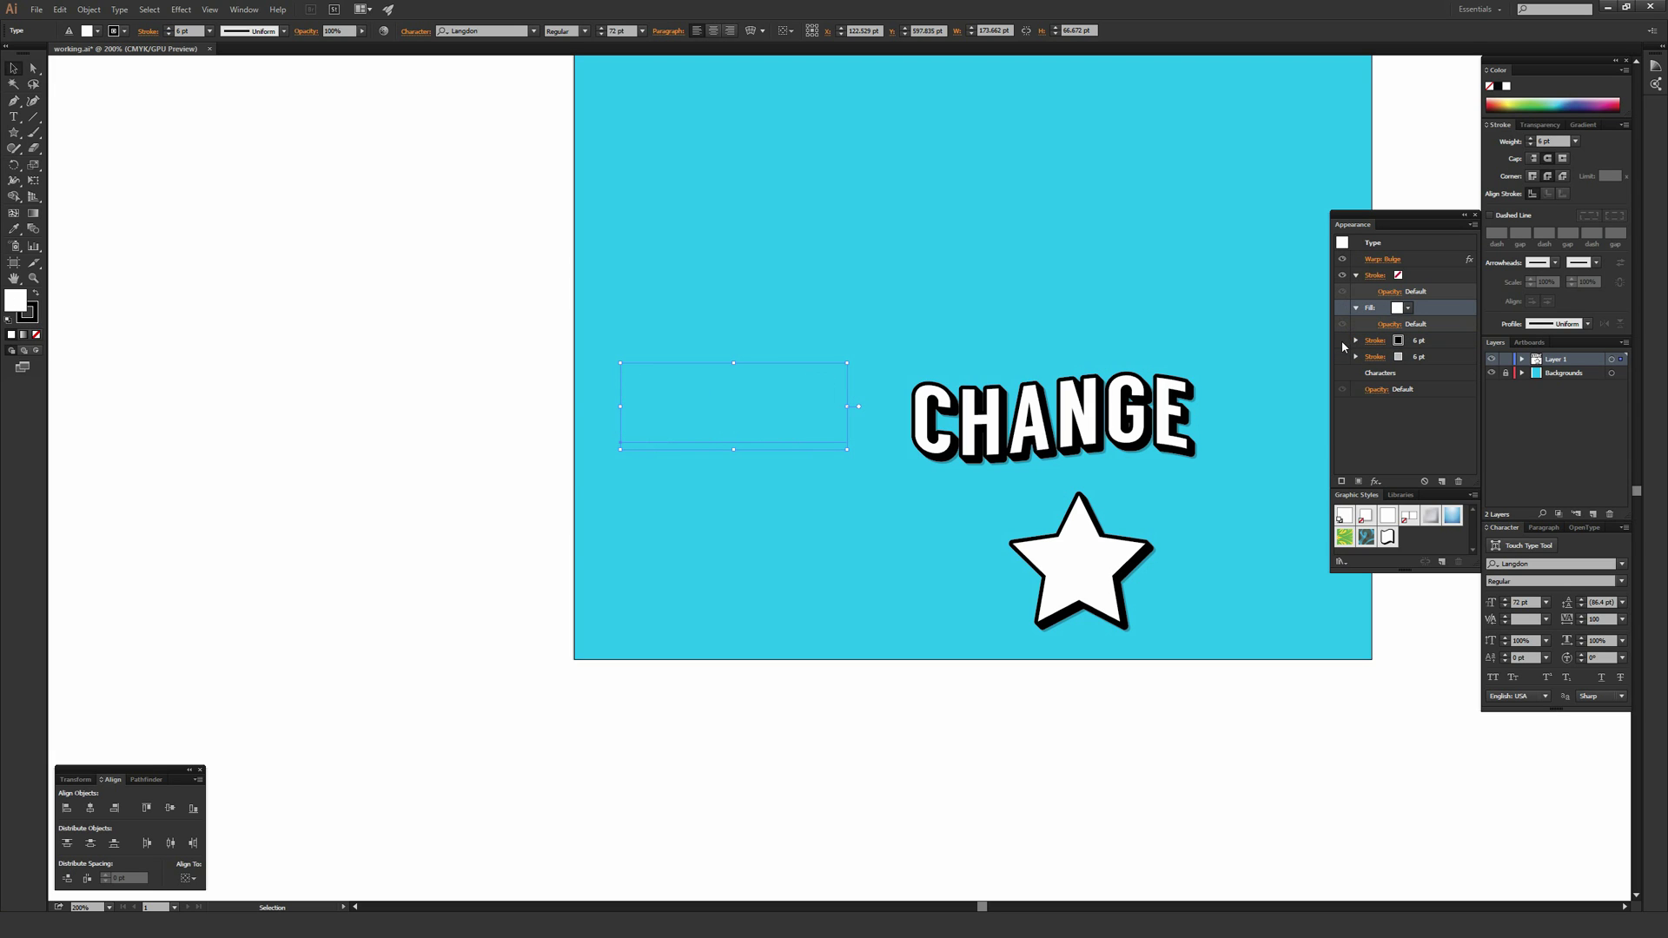
click(1342, 340)
click(1341, 341)
click(1342, 308)
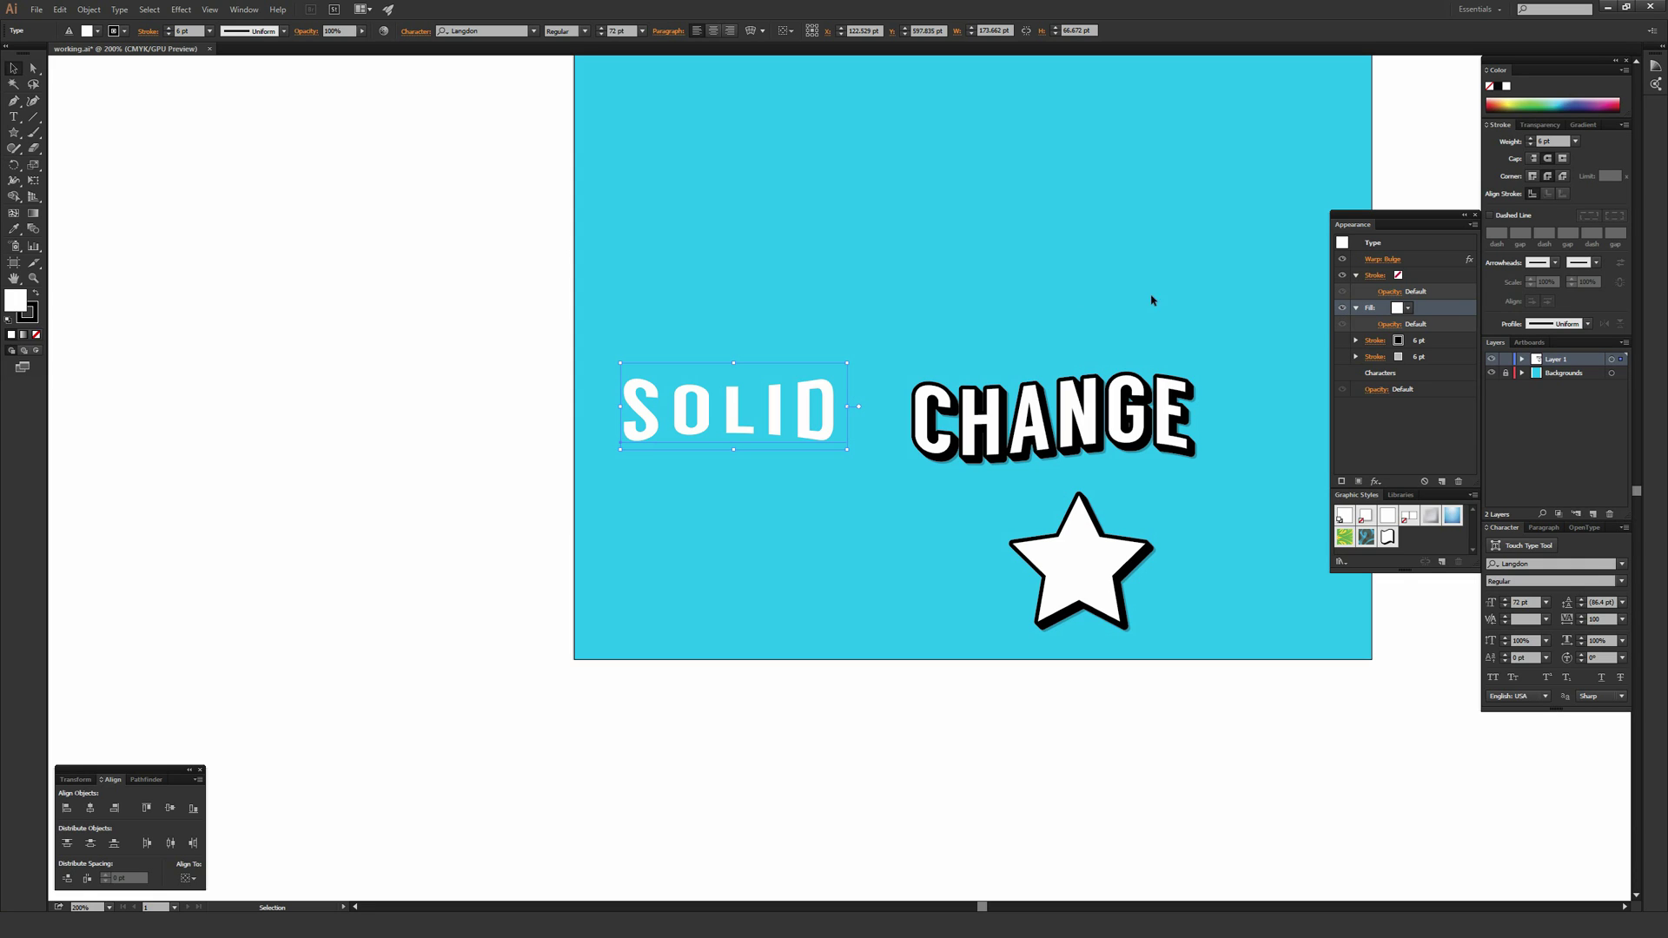
click(1341, 340)
click(1341, 356)
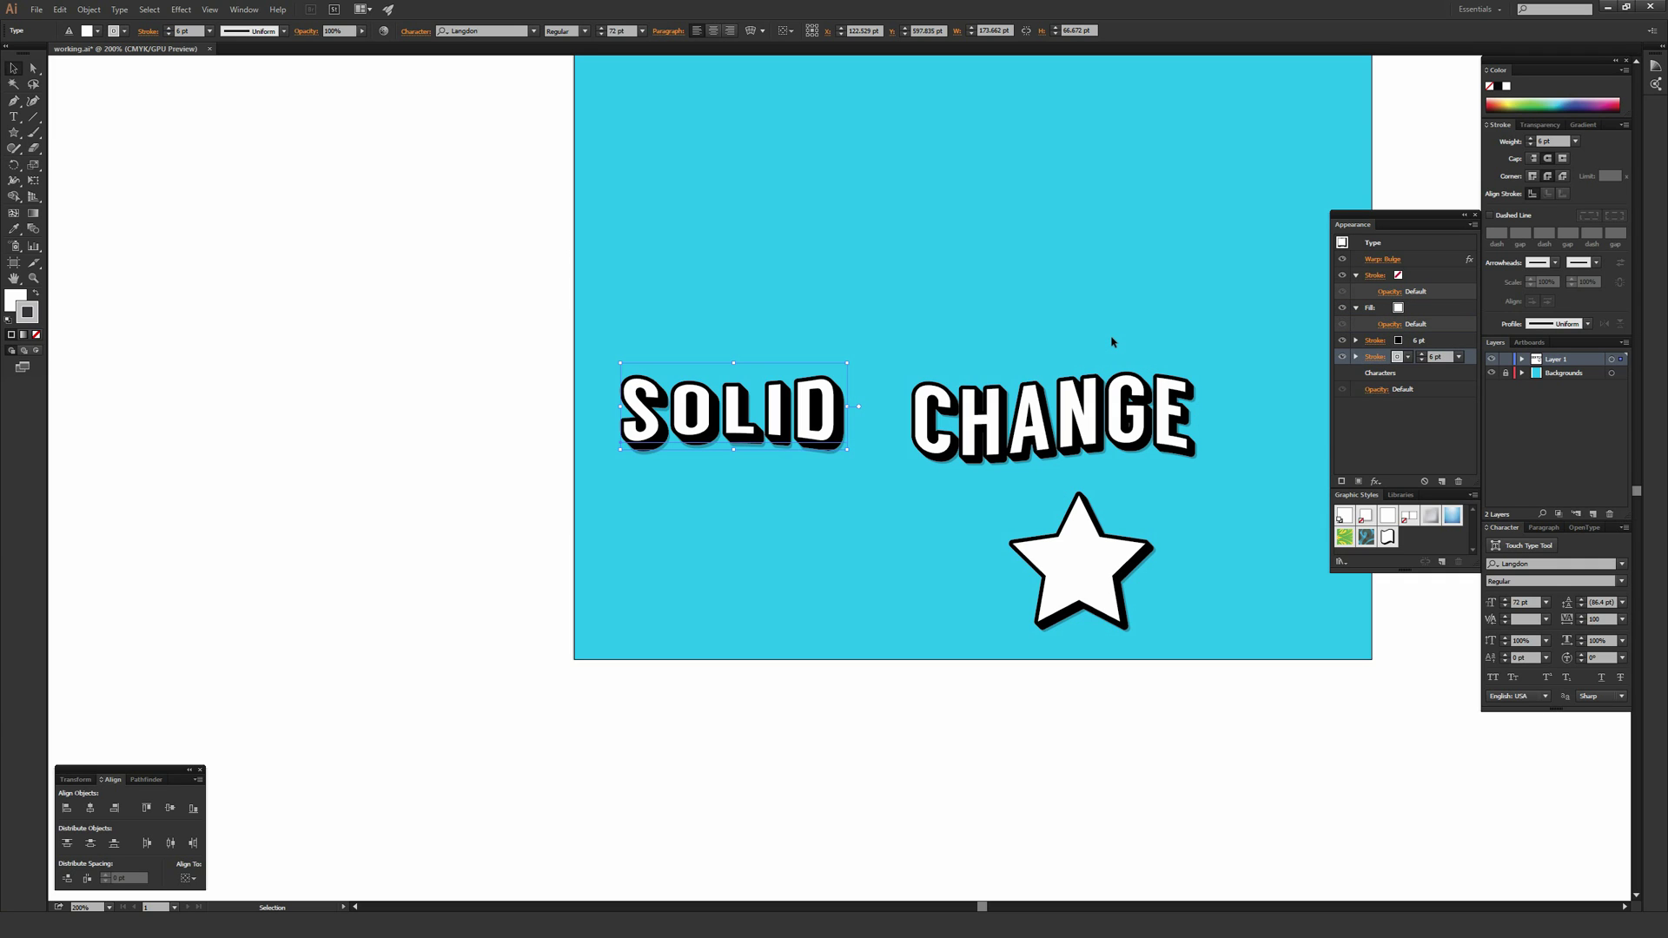